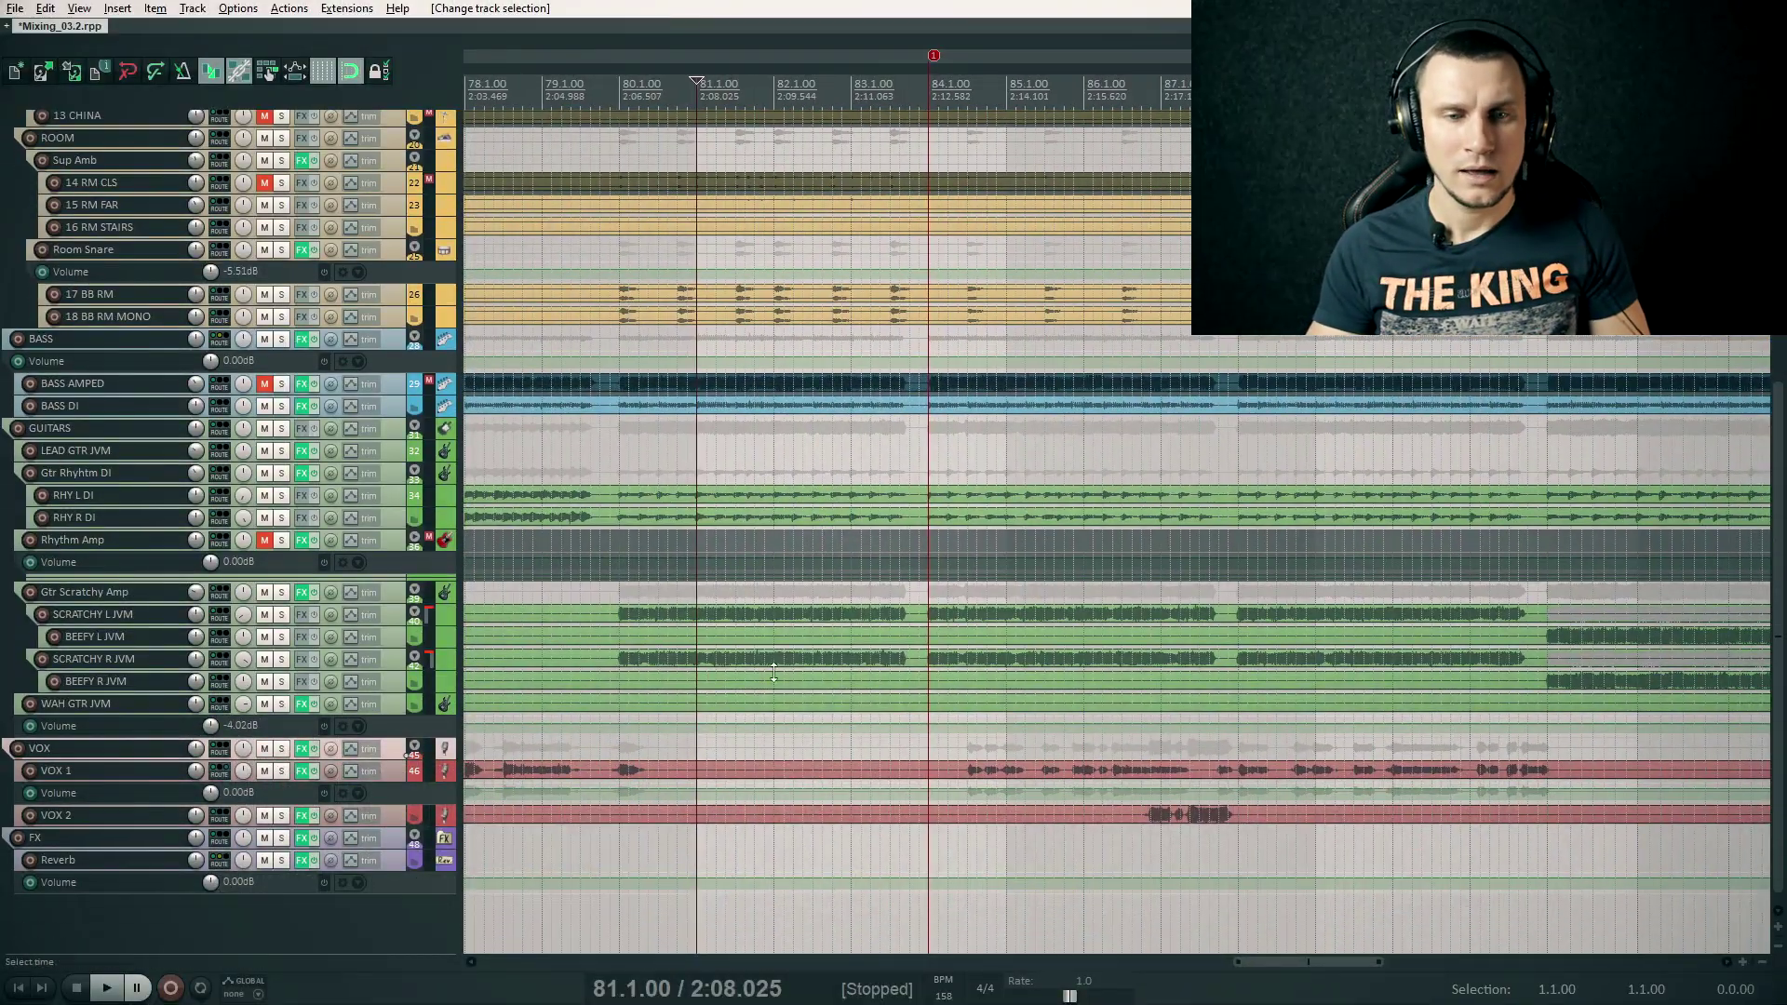
Play the song from measure 81 through the transition into measure 84
{"action": "scroll", "coordinate": [769, 678], "scroll_direction": "right", "scroll_amount": 1}
{"action": "scroll", "coordinate": [758, 667], "scroll_direction": "up", "scroll_amount": 1}
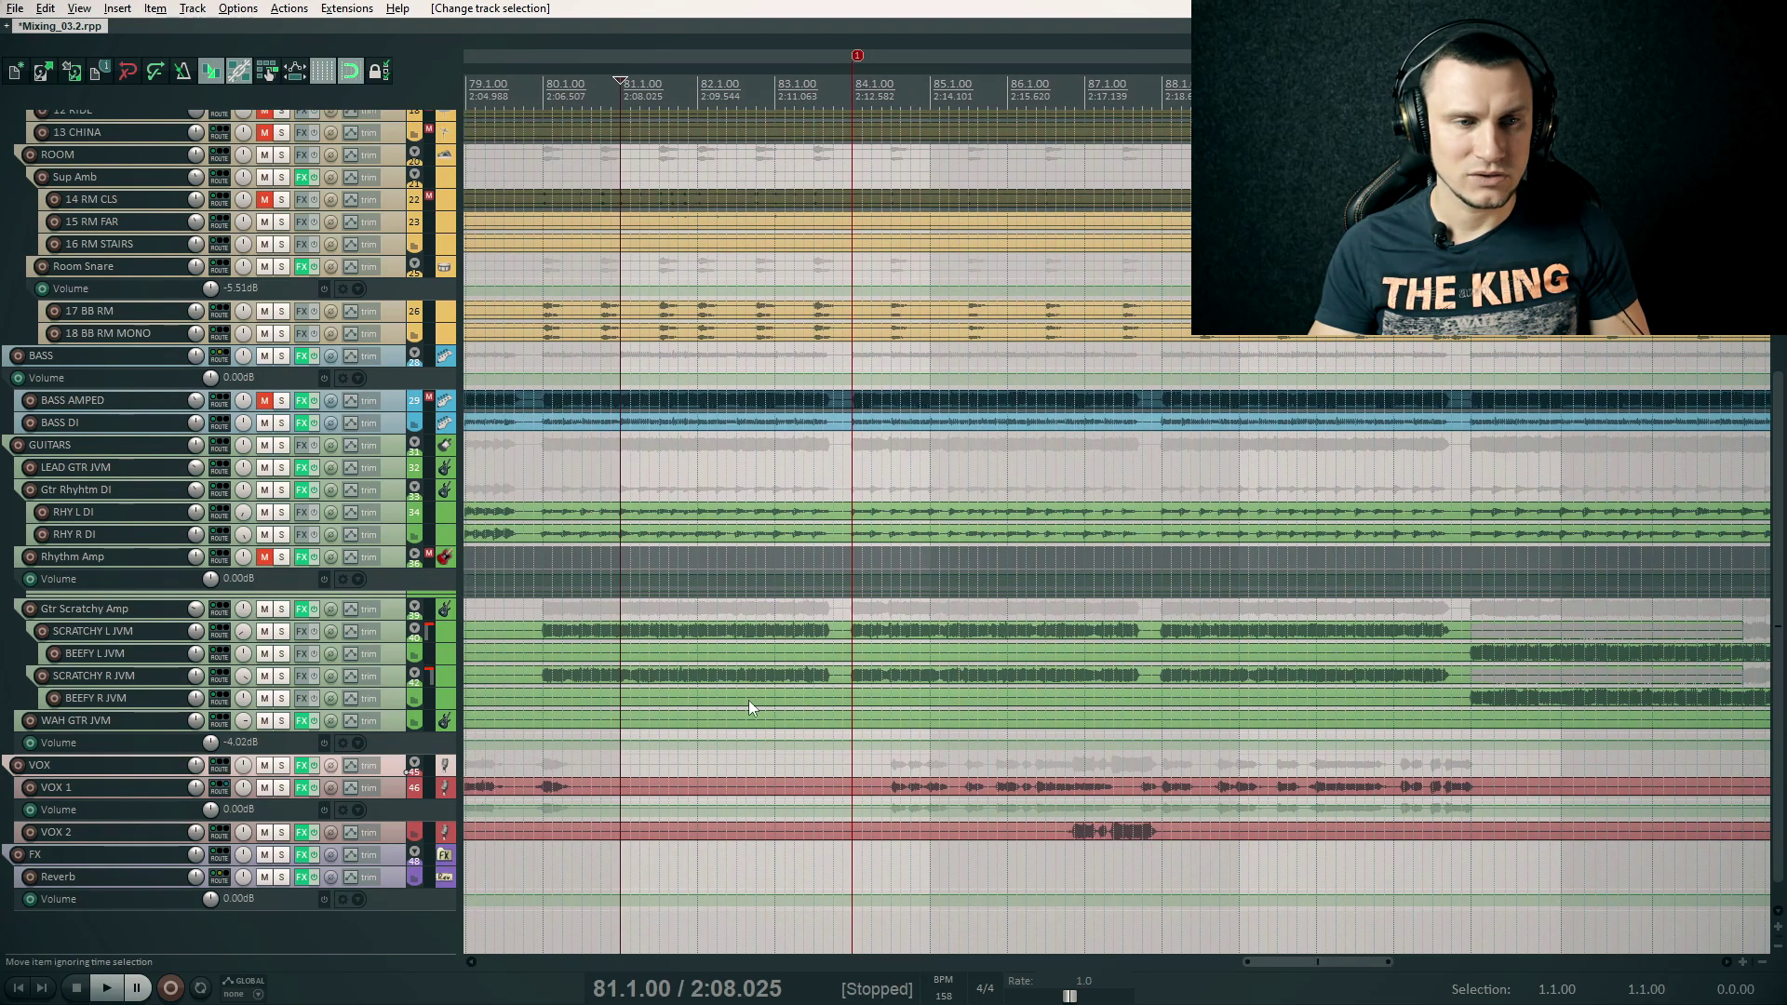
{"action": "scroll", "coordinate": [772, 712], "scroll_direction": "left", "scroll_amount": 1}
{"action": "scroll", "coordinate": [782, 716], "scroll_direction": "up", "scroll_amount": 1}
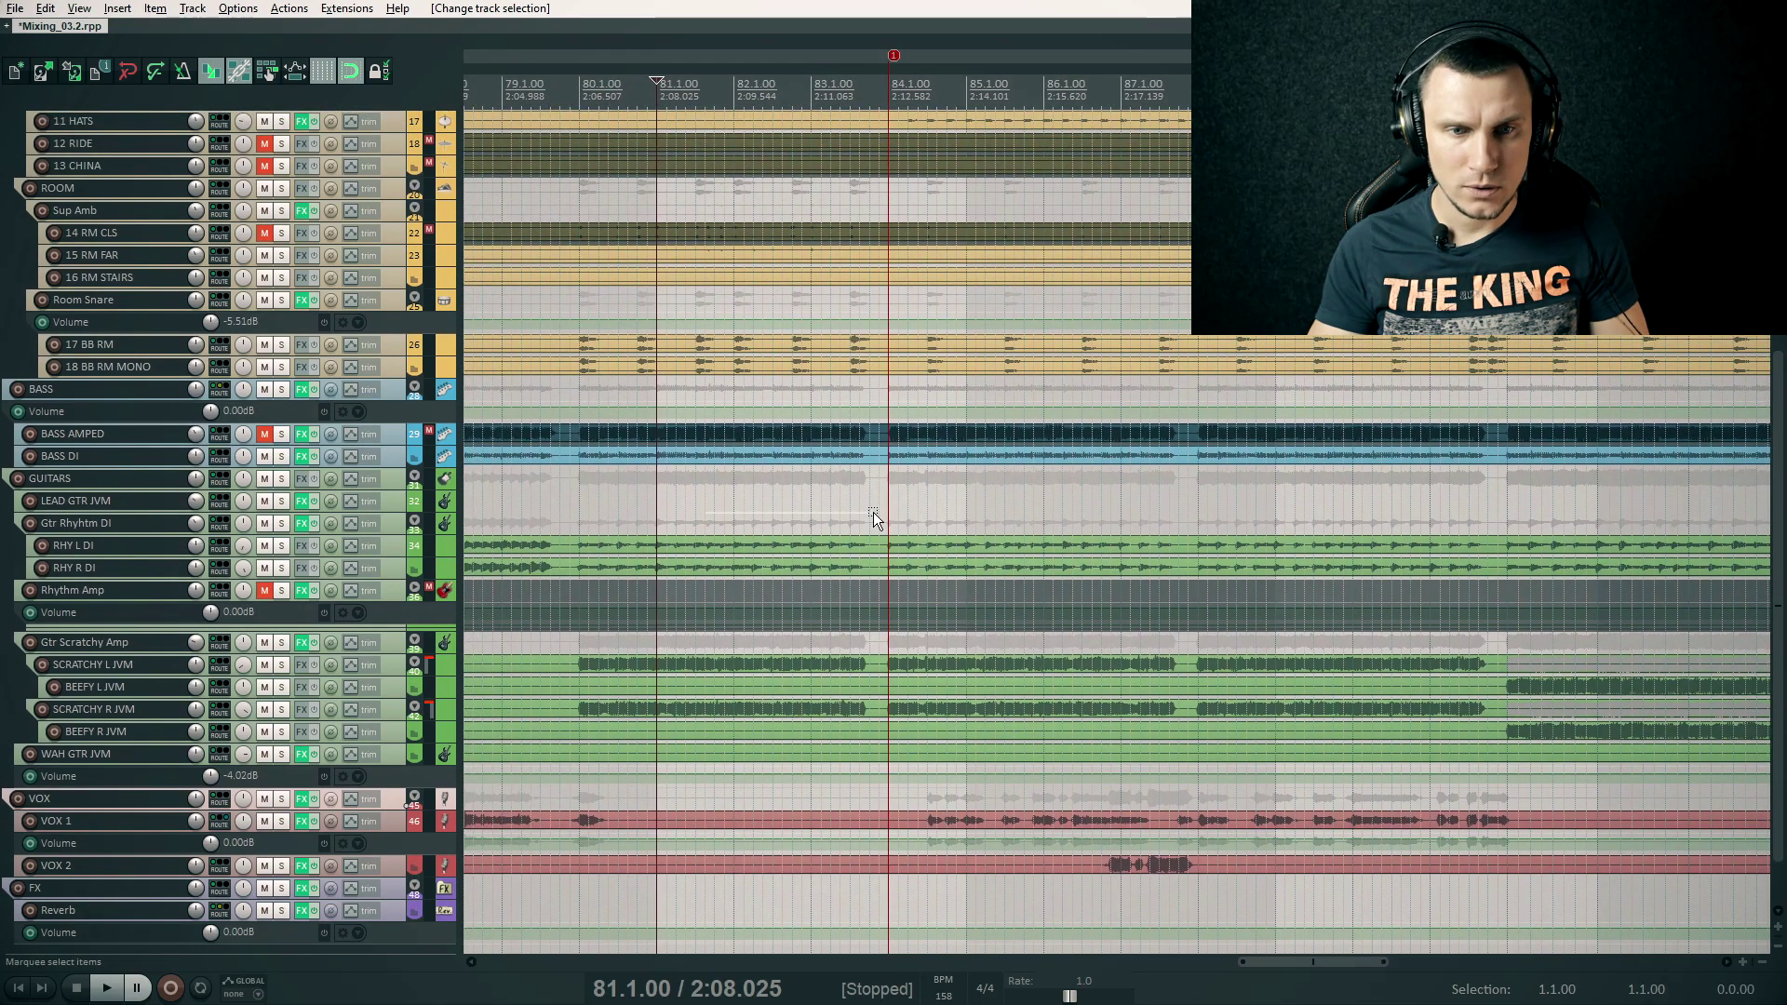
{"action": "scroll", "coordinate": [873, 517], "scroll_direction": "up", "scroll_amount": 1}
{"action": "scroll", "coordinate": [873, 516], "scroll_direction": "left", "scroll_amount": 1}
{"action": "scroll", "coordinate": [890, 487], "scroll_direction": "down", "scroll_amount": 3}
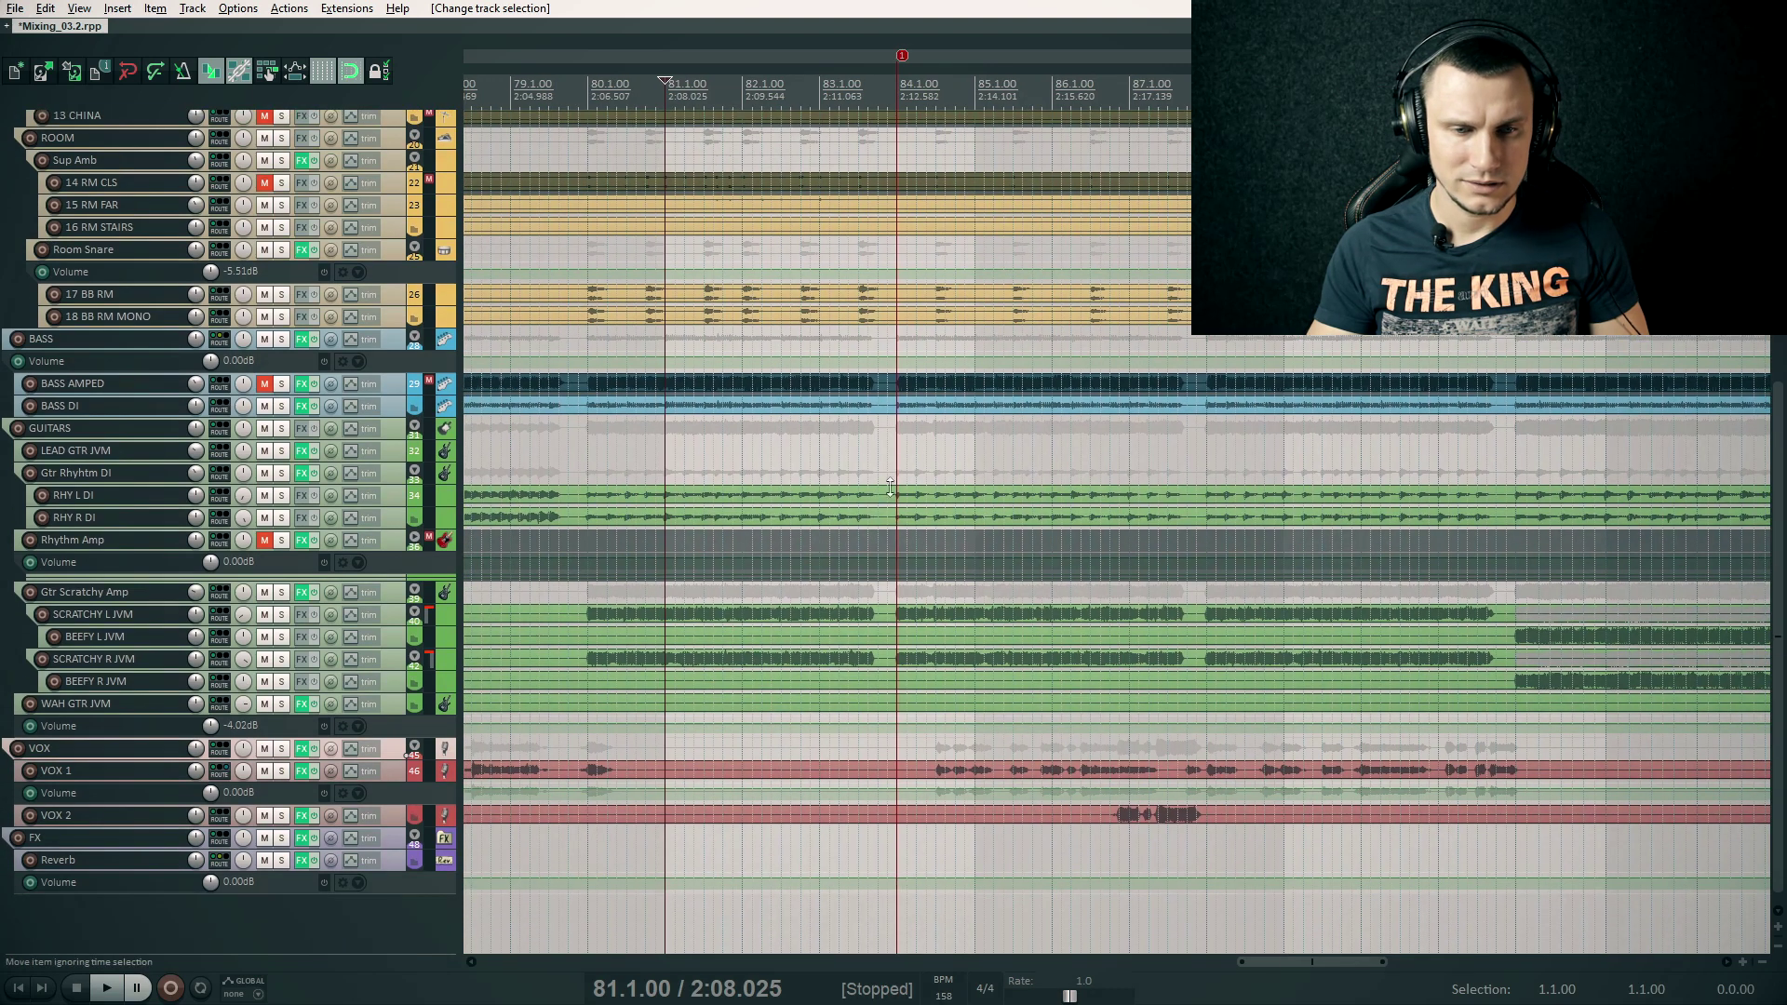
{"action": "key", "text": "space"}
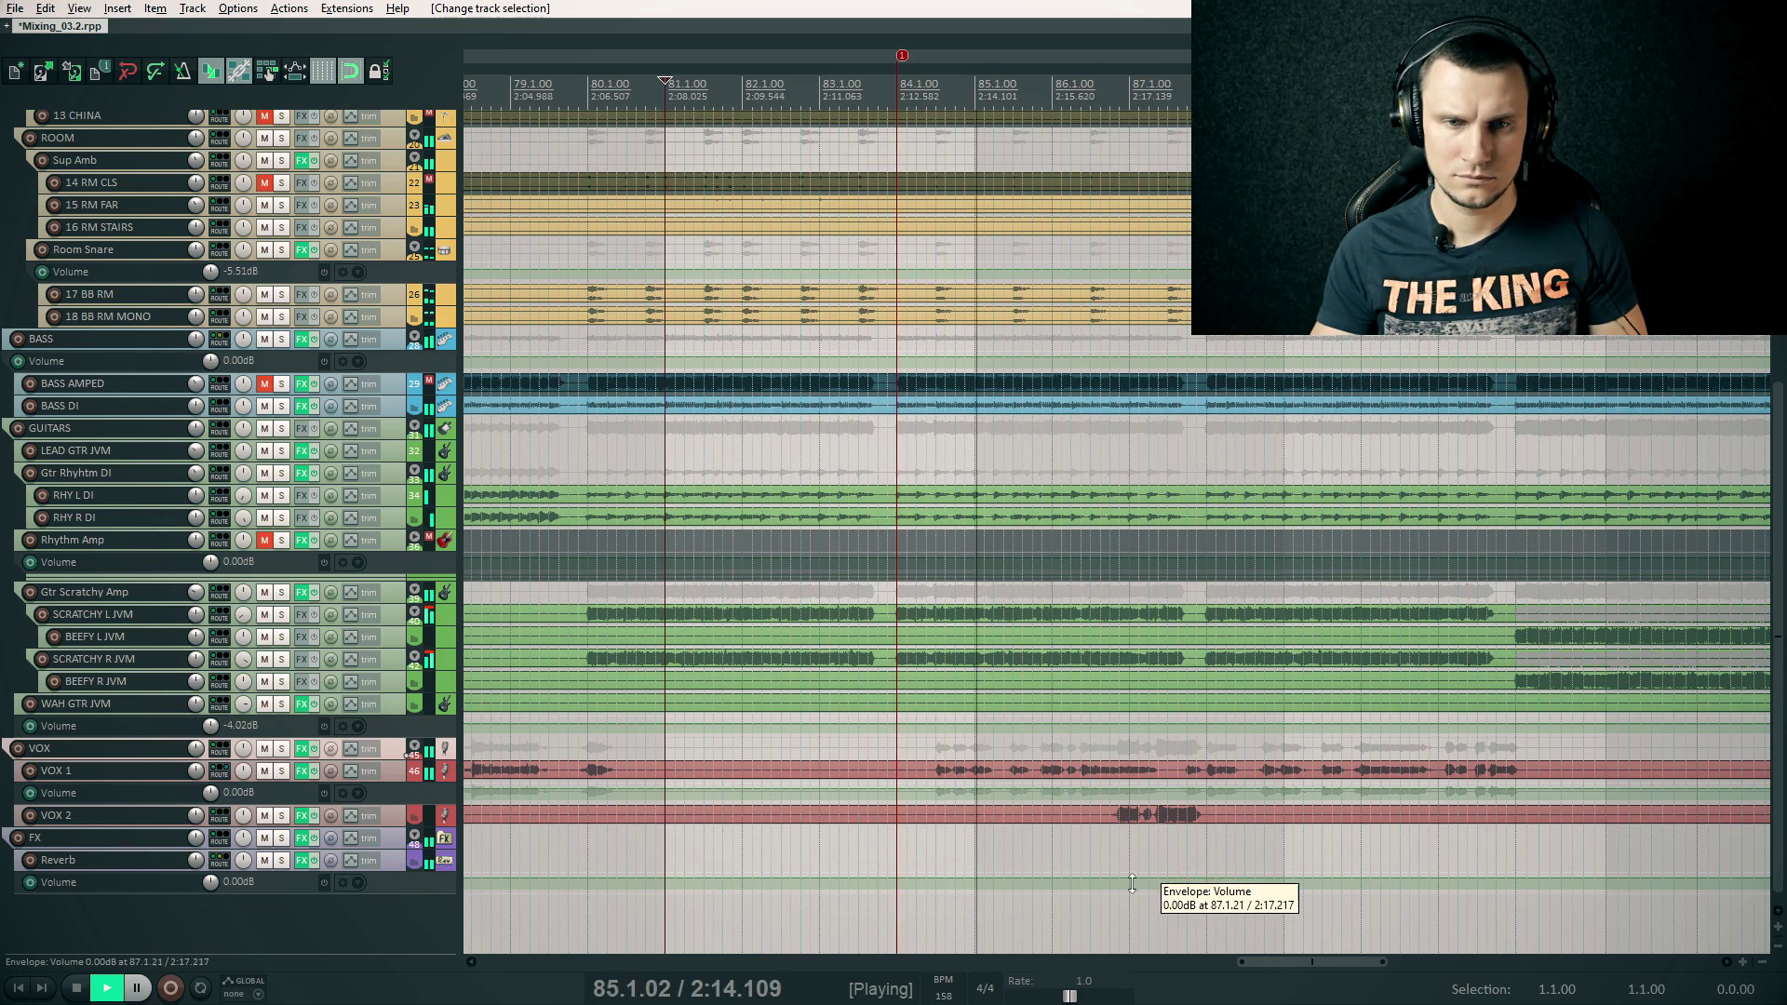
{"action": "key", "text": "space"}
{"action": "left_click_drag", "start_coordinate": [1076, 750], "coordinate": [1040, 761]}
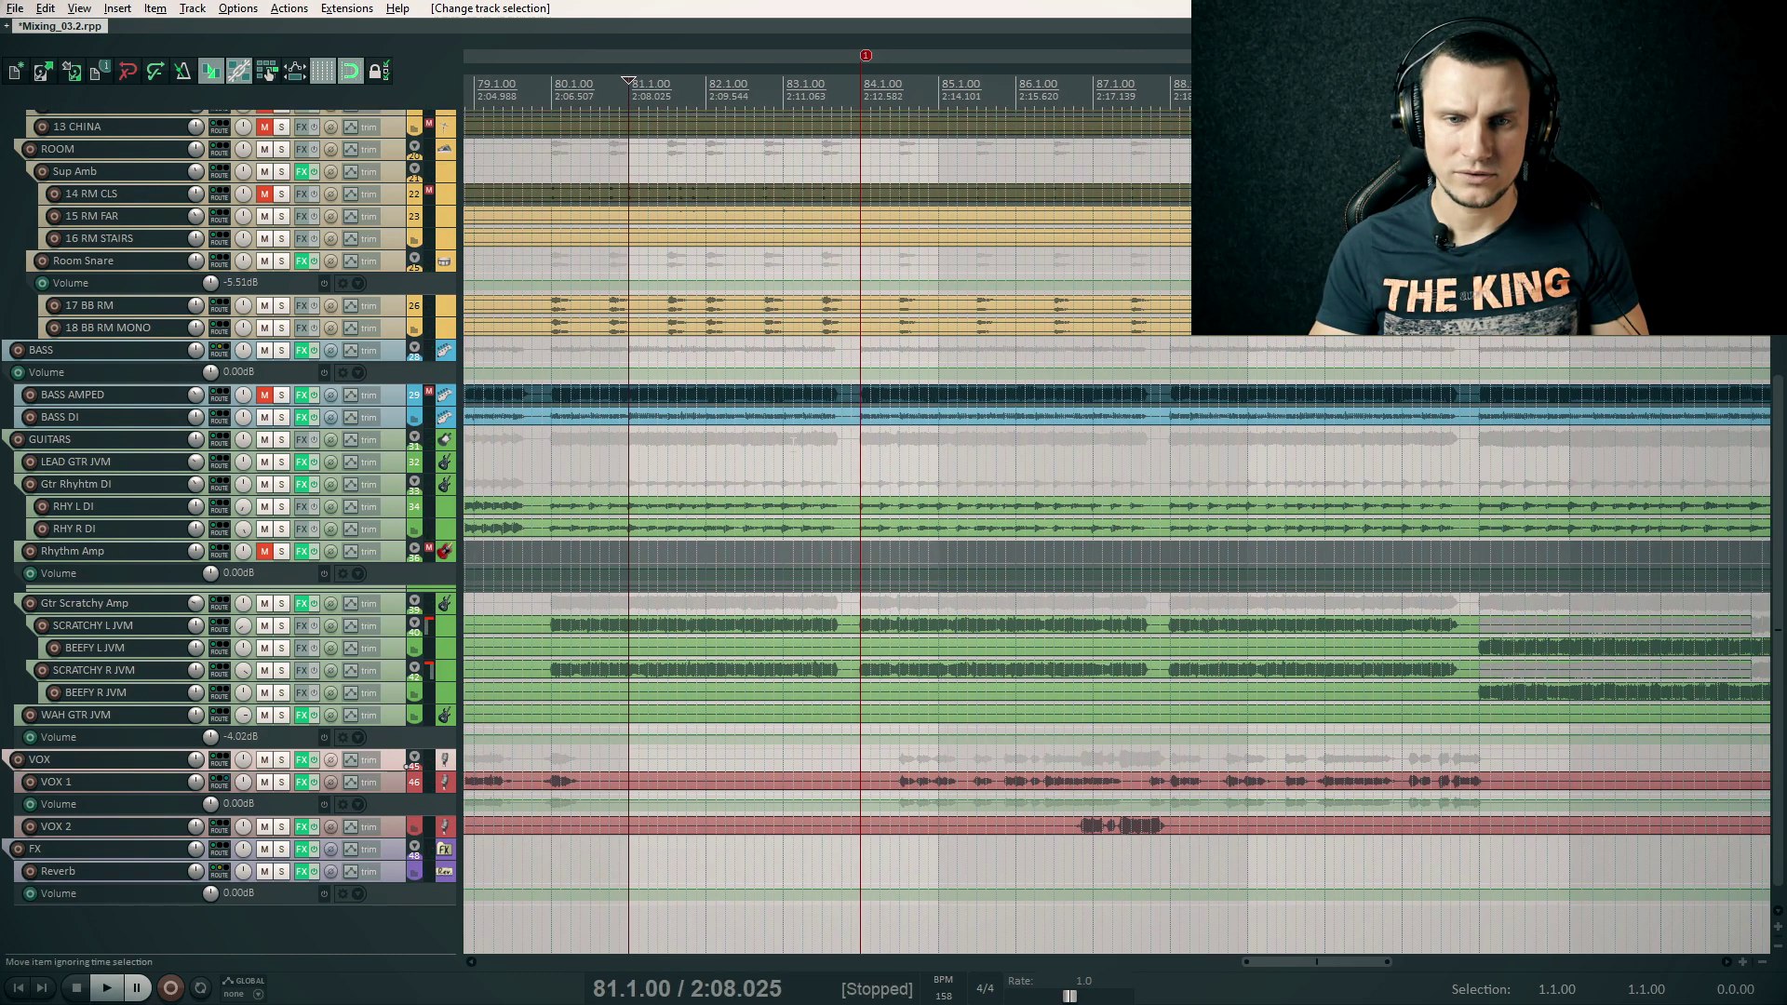
Place the edit cursor at 84.1.00, where the guitars come back in after the short gap
{"action": "left_click", "coordinate": [840, 484]}
{"action": "scroll", "coordinate": [840, 484], "scroll_direction": "up", "scroll_amount": 2}
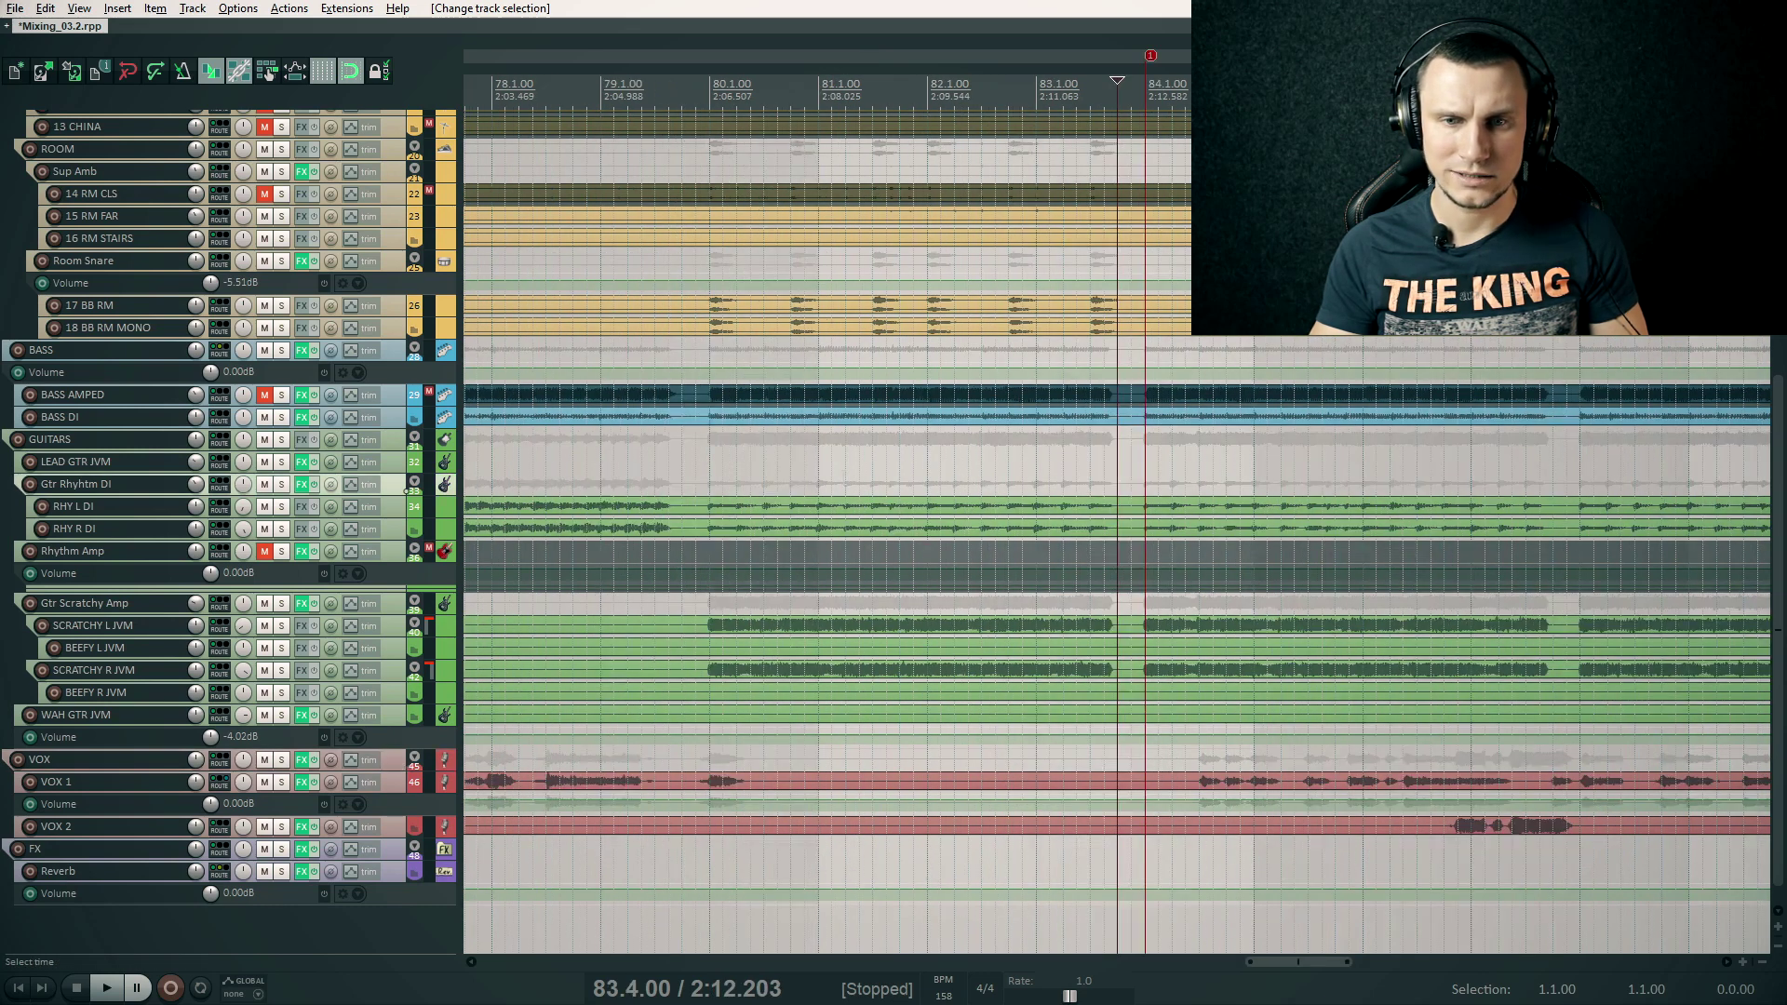
{"action": "left_click_drag", "start_coordinate": [1122, 475], "coordinate": [853, 488]}
{"action": "left_click", "coordinate": [875, 477]}
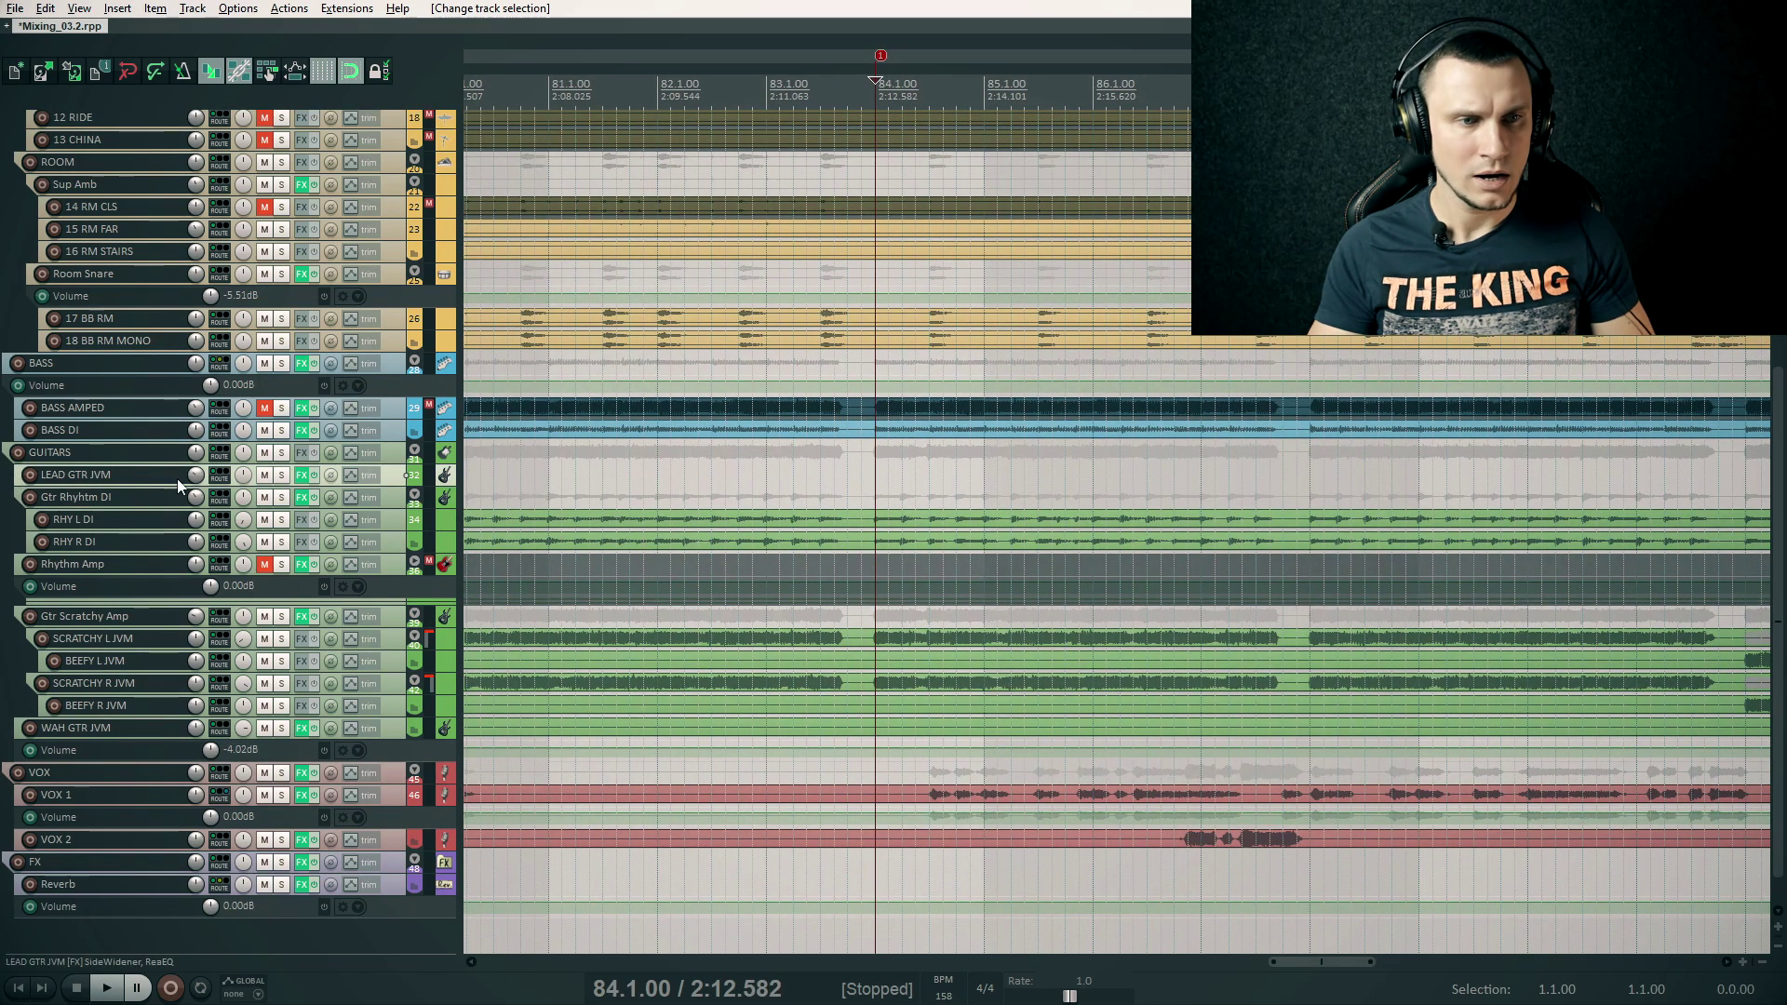
Add two tracks directly below BASS DI, naming the parent folder SFX and the track inside it SubDrop
{"action": "left_click", "coordinate": [119, 429]}
{"action": "key", "text": "ctrl+t"}
{"action": "key", "text": "ctrl+t"}
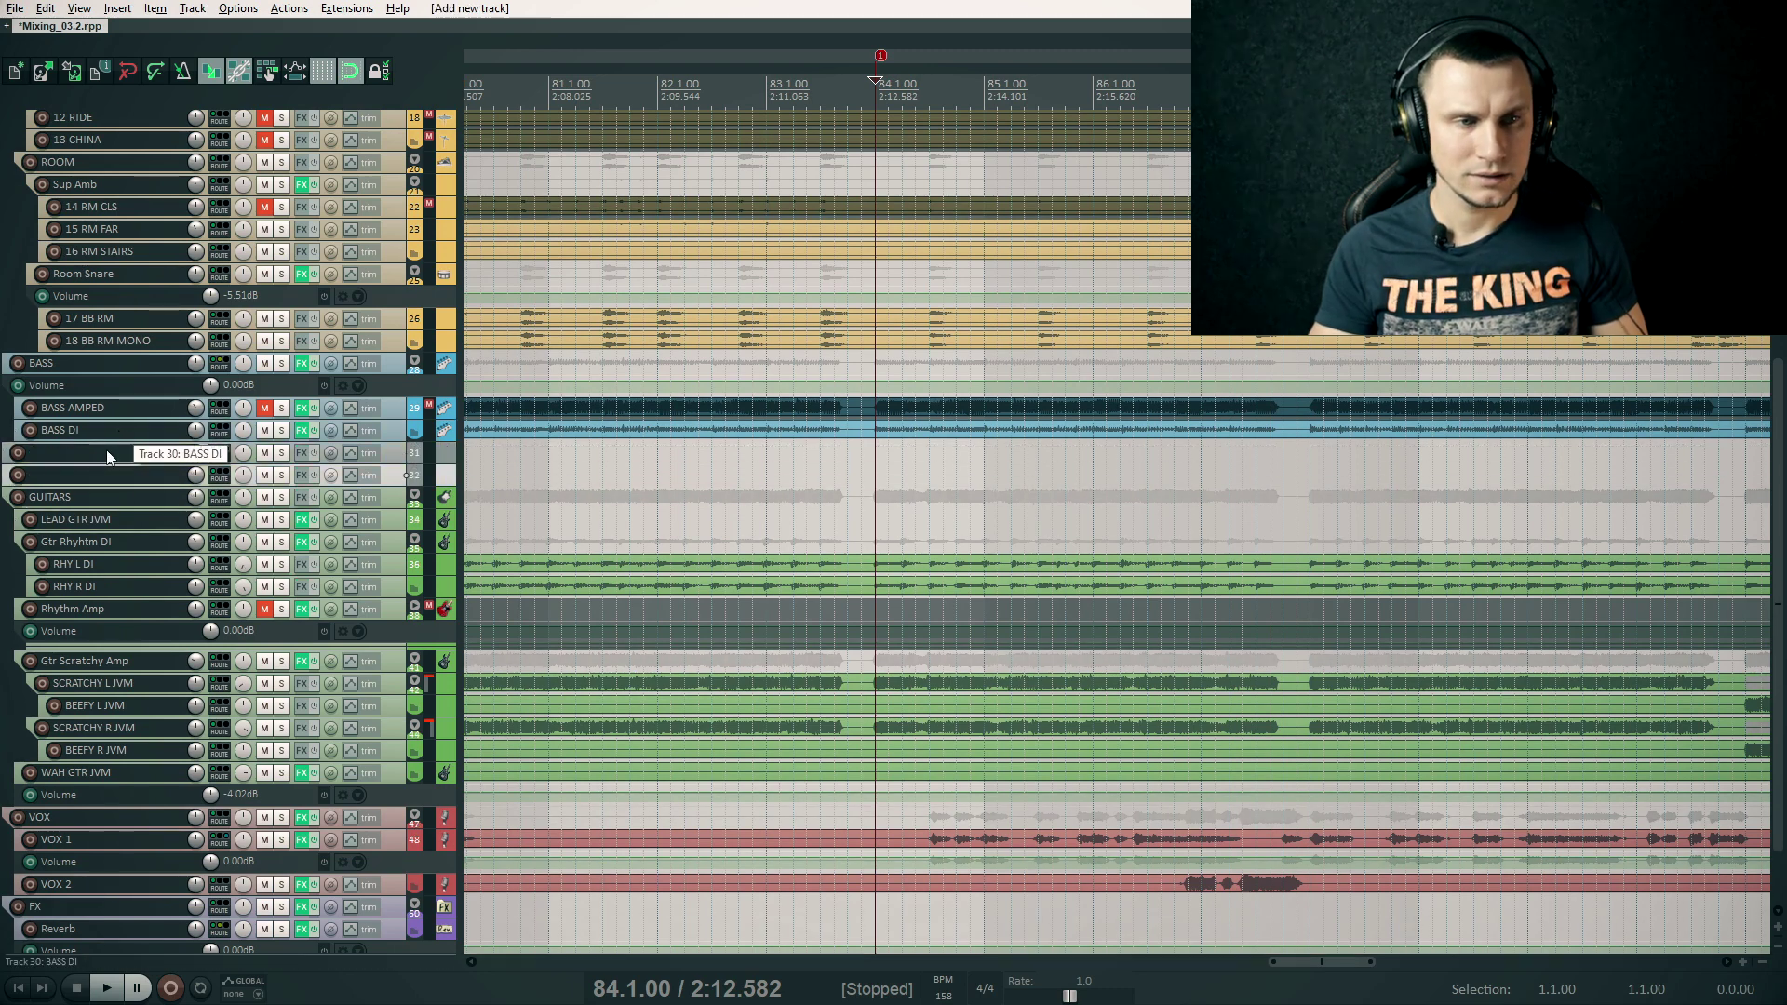
{"action": "double_click", "coordinate": [93, 454]}
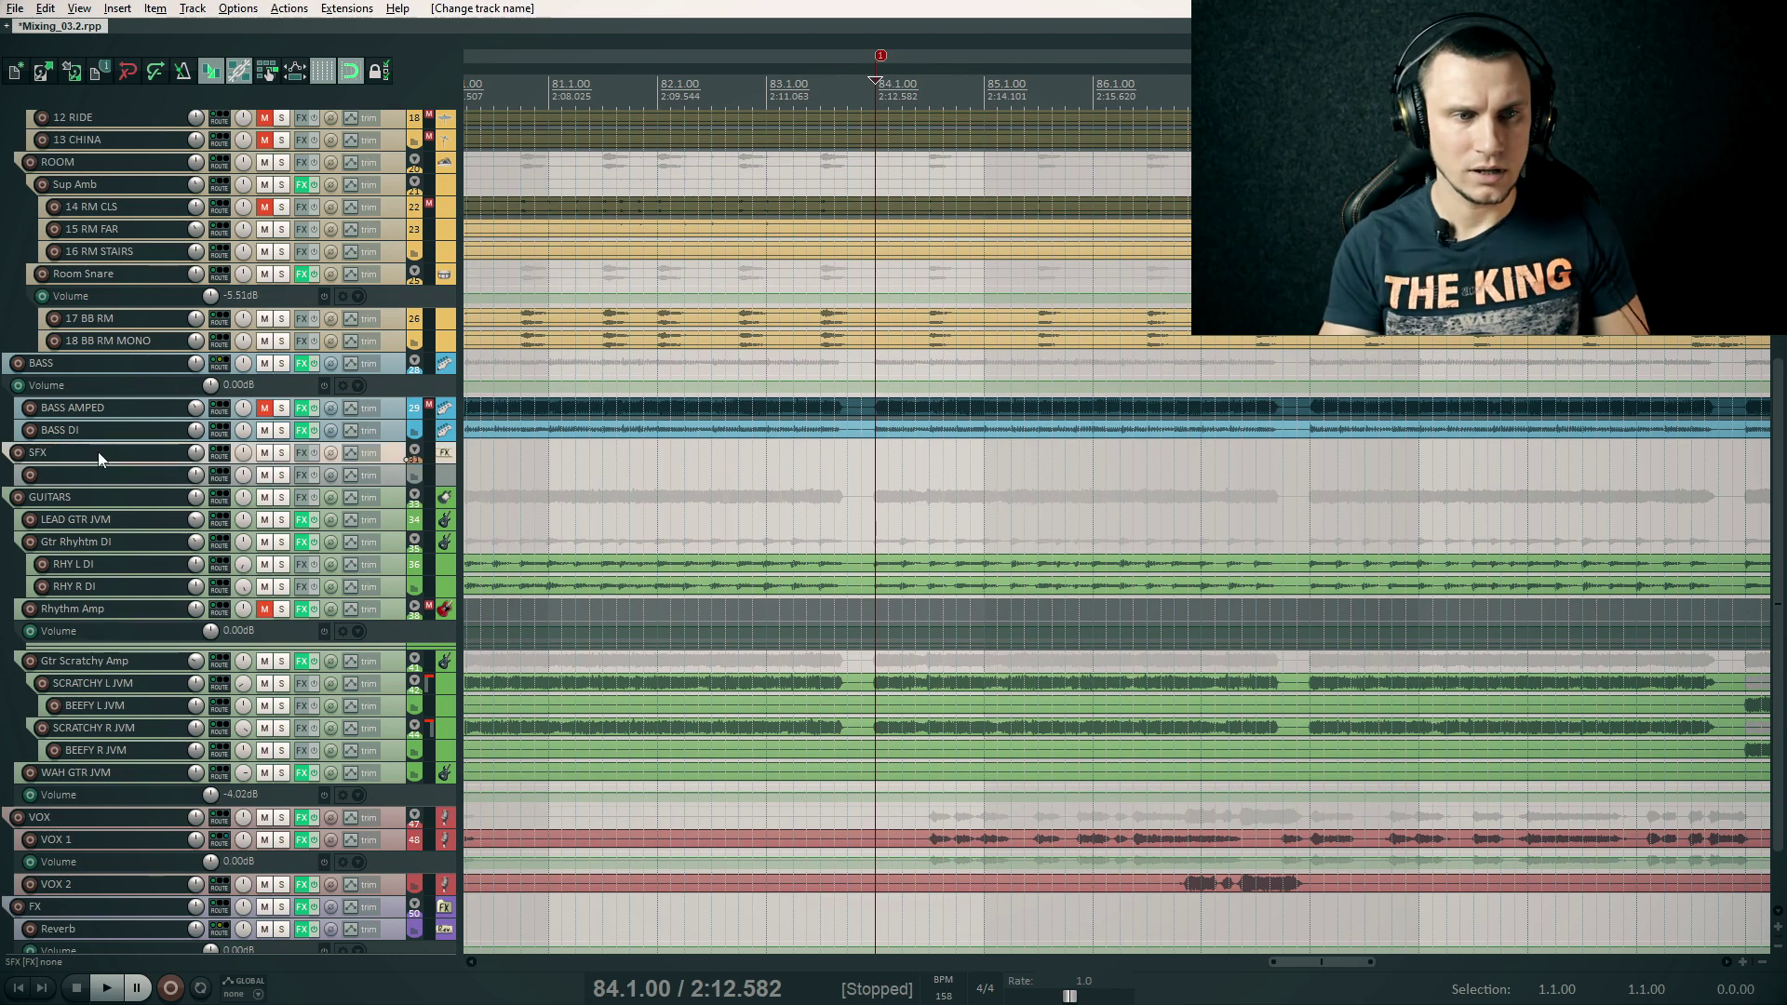
{"action": "left_click", "coordinate": [70, 480]}
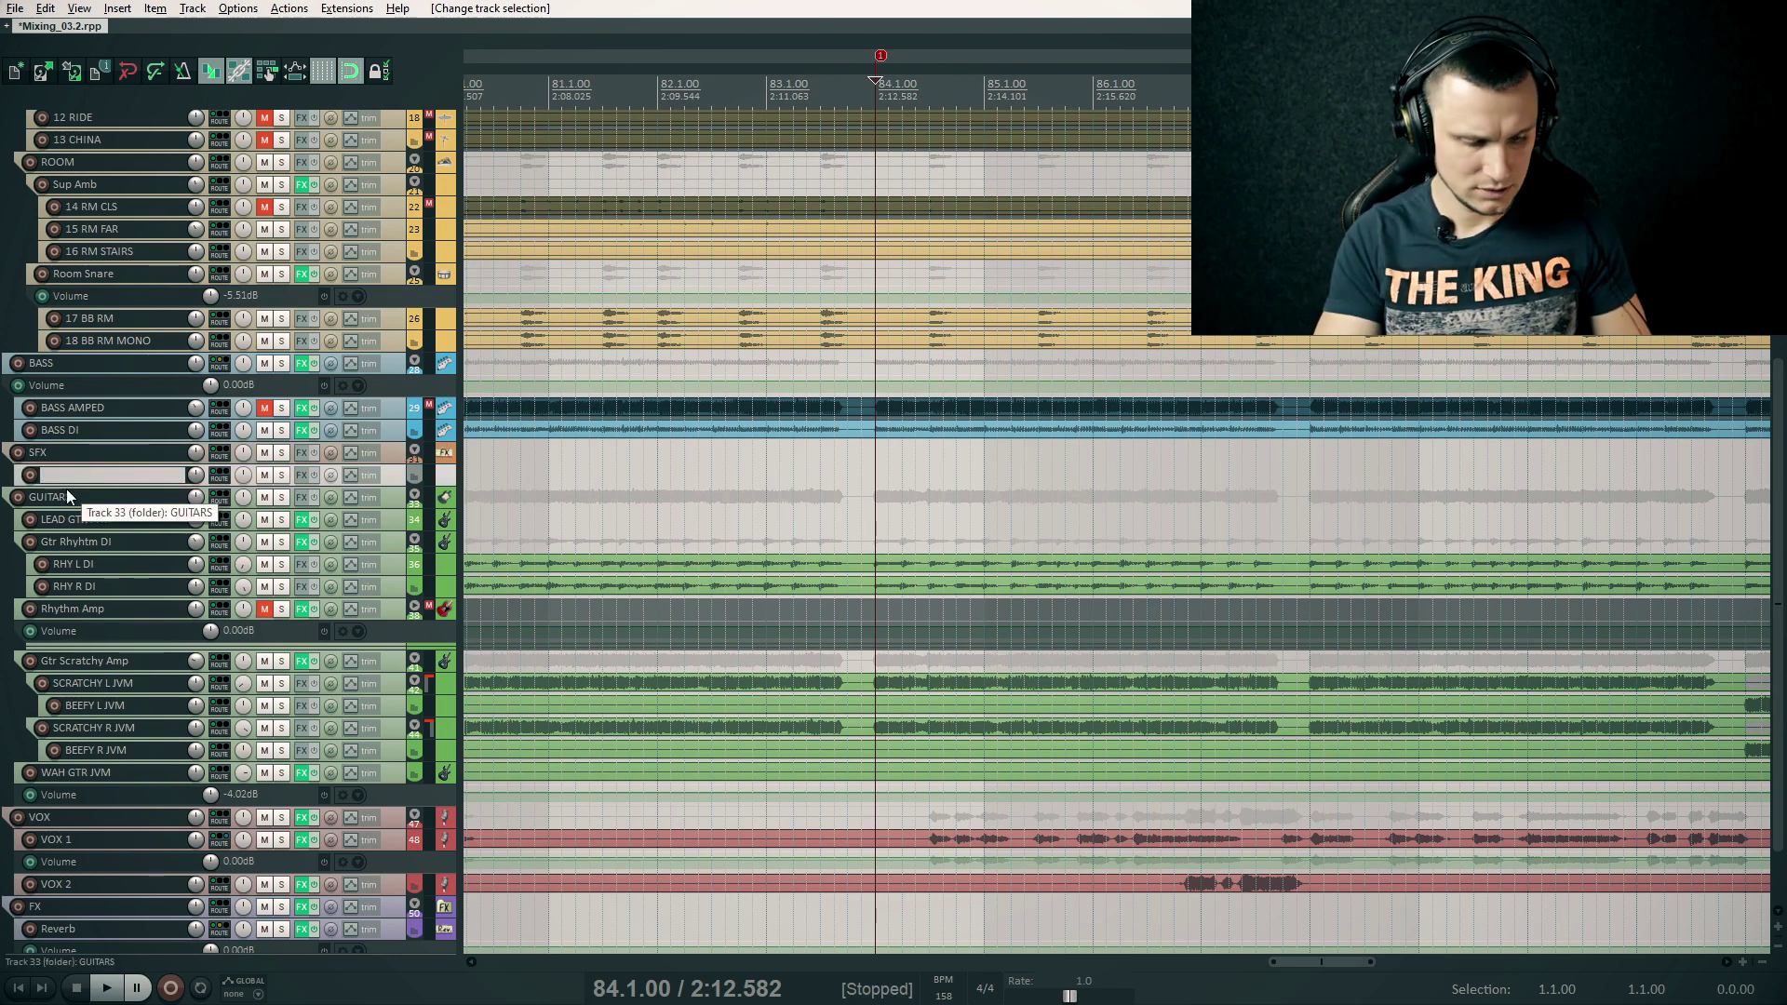
{"action": "type", "text": "SubDrop"}
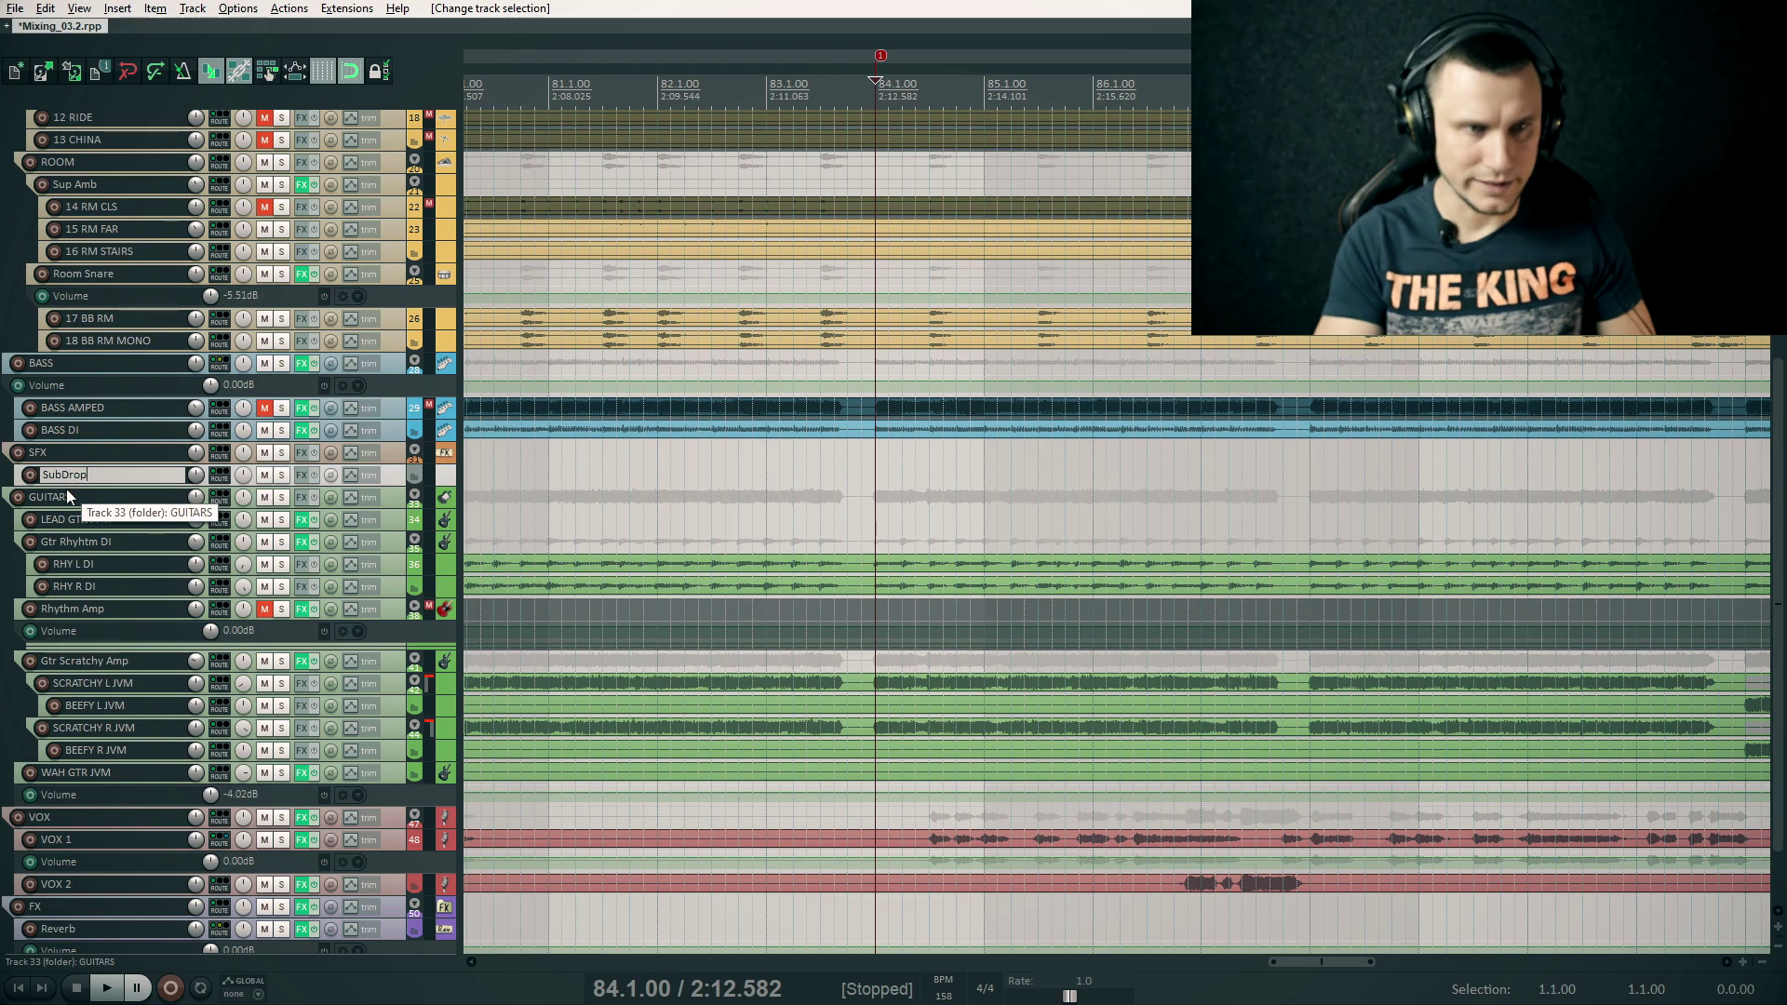
{"action": "key", "text": "Return"}
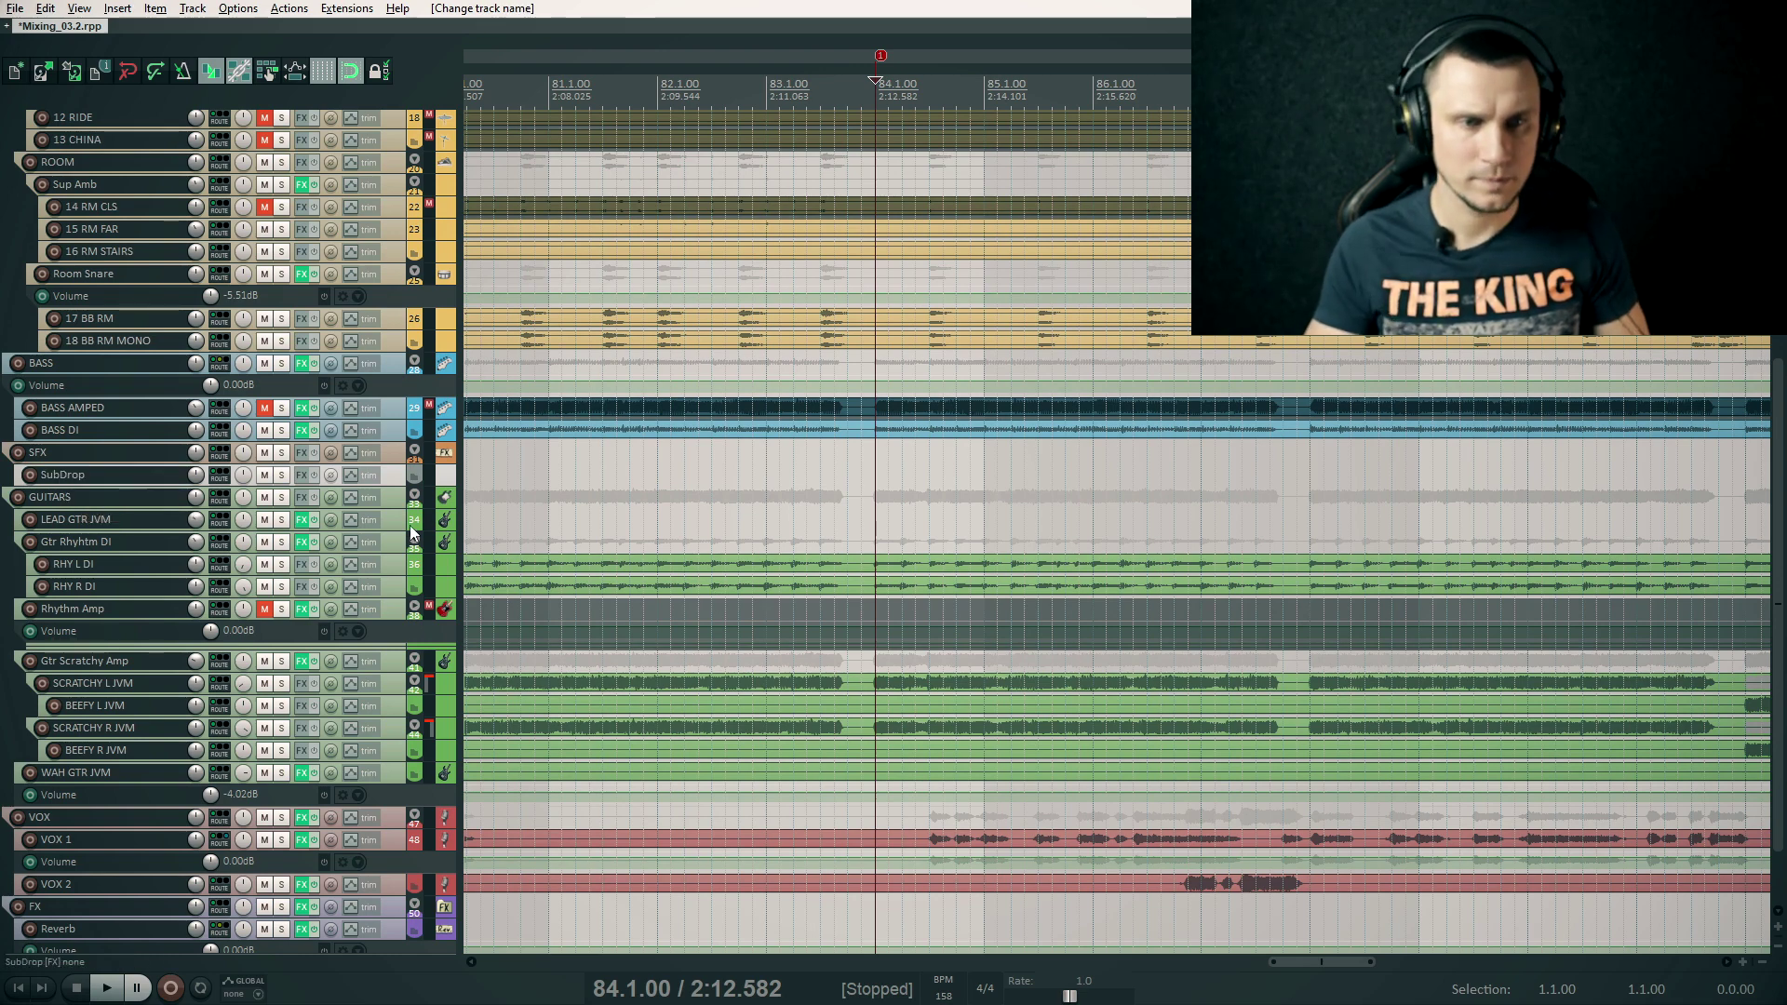
Load the ReaSynth instrument on the SubDrop track and create a one-measure MIDI item from 84.1.00 to 85.1.00
{"action": "left_click", "coordinate": [302, 475]}
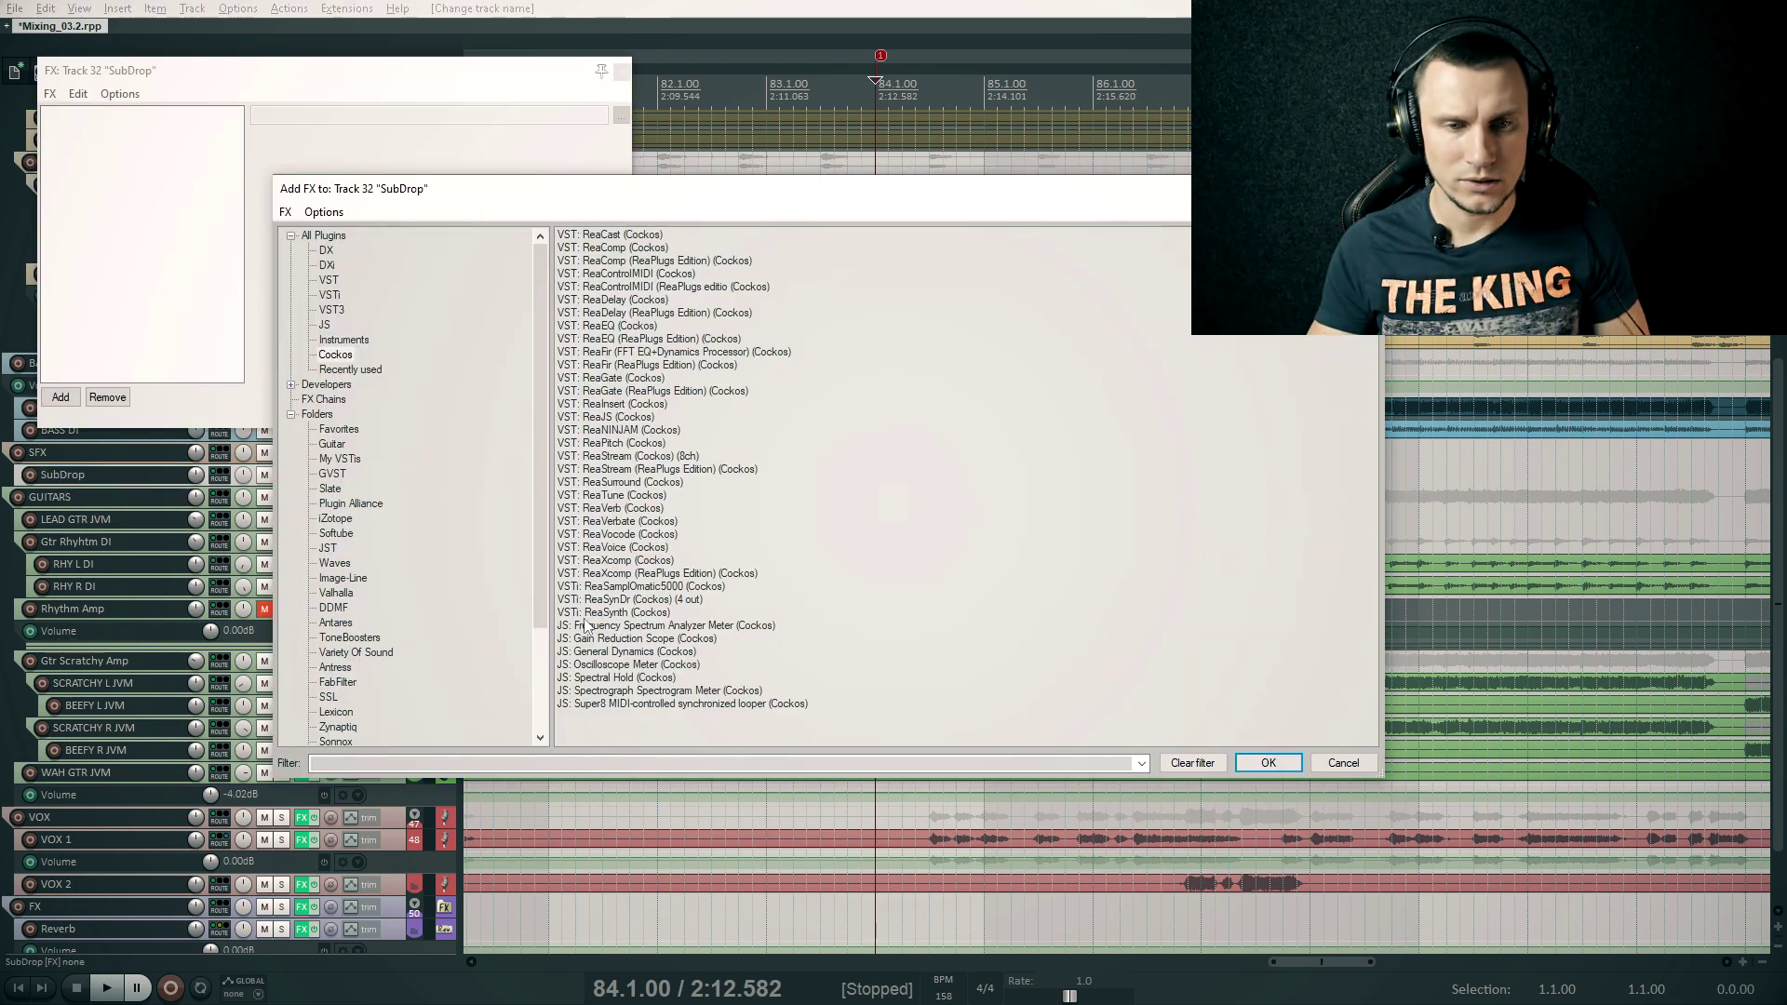
{"action": "double_click", "coordinate": [607, 613]}
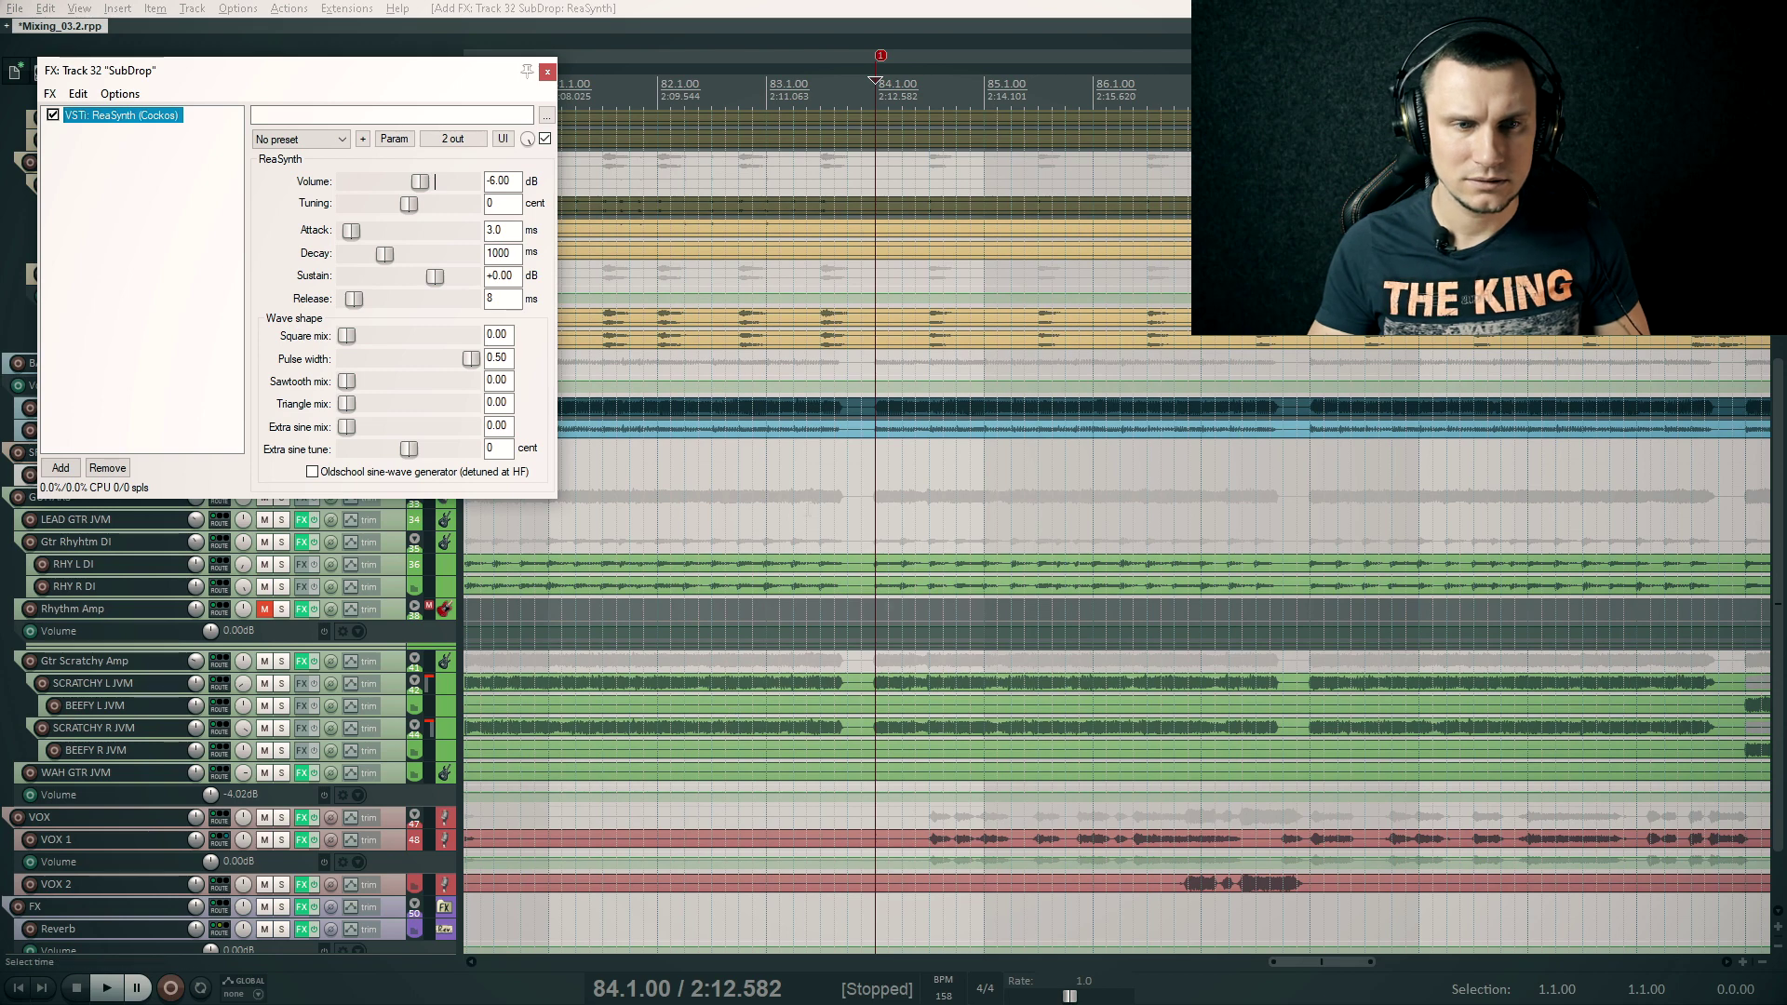
{"action": "left_click_drag", "start_coordinate": [808, 509], "coordinate": [735, 550]}
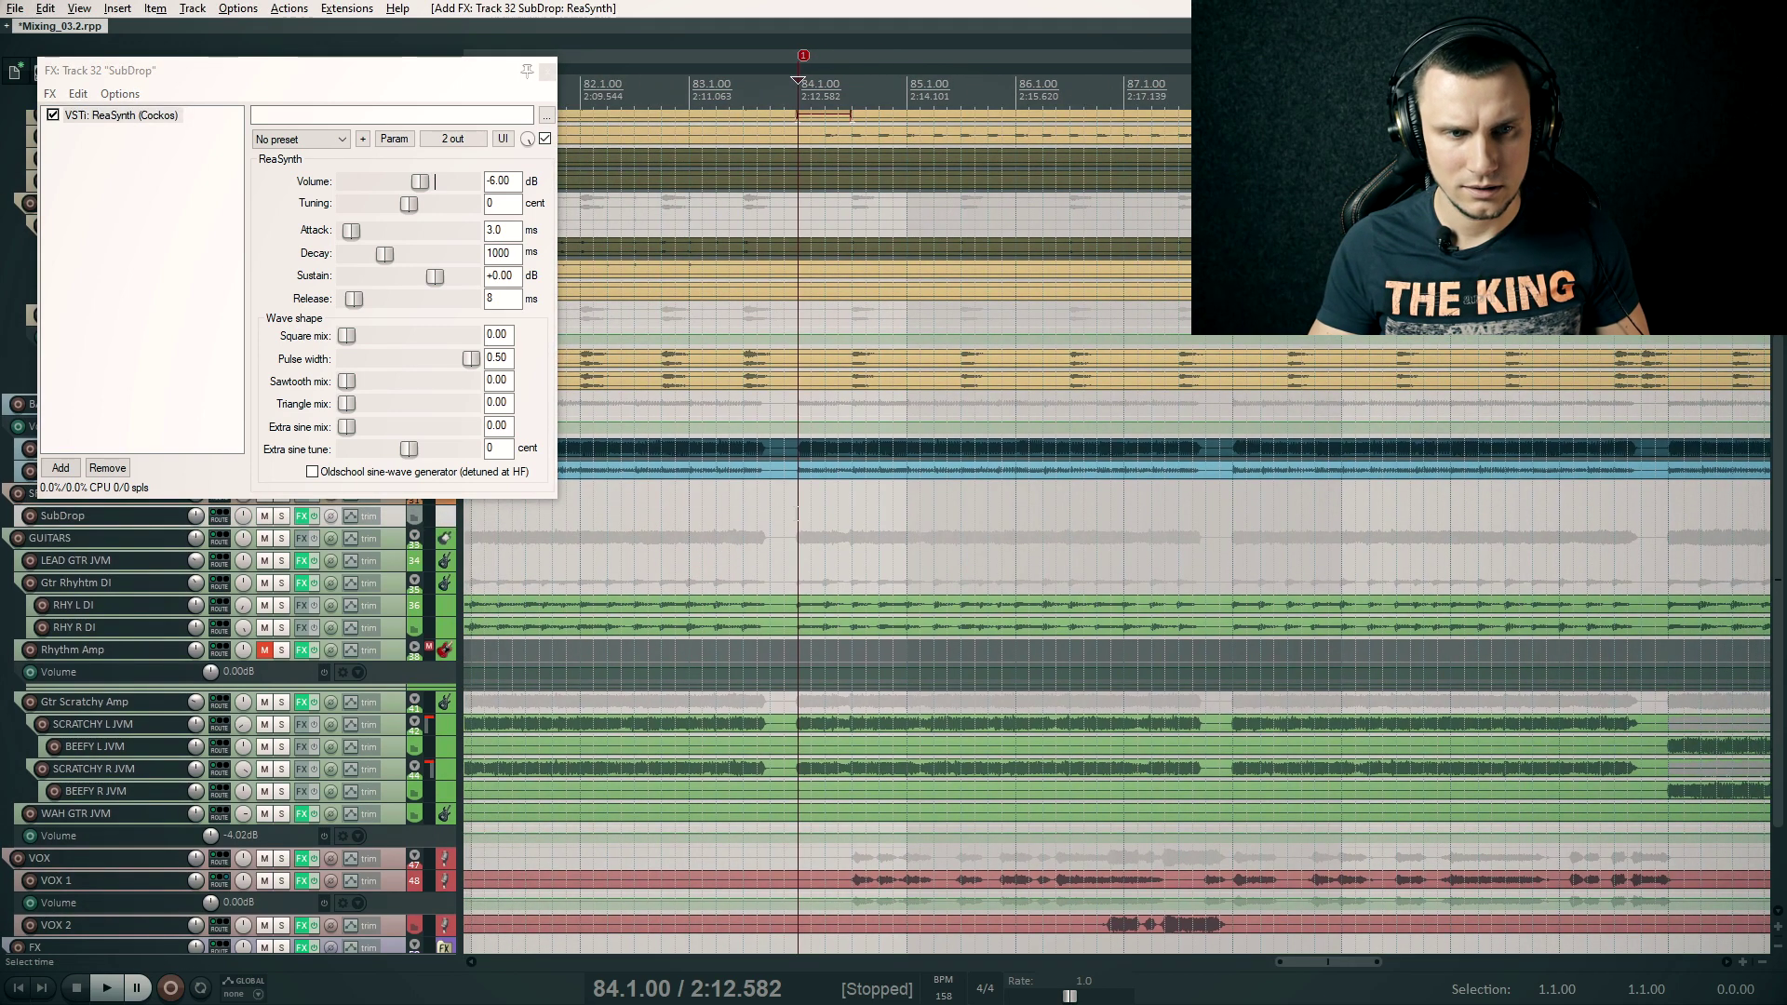
{"action": "left_click_drag", "start_coordinate": [800, 513], "coordinate": [915, 519]}
{"action": "scroll", "coordinate": [1116, 558], "scroll_direction": "up", "scroll_amount": 3}
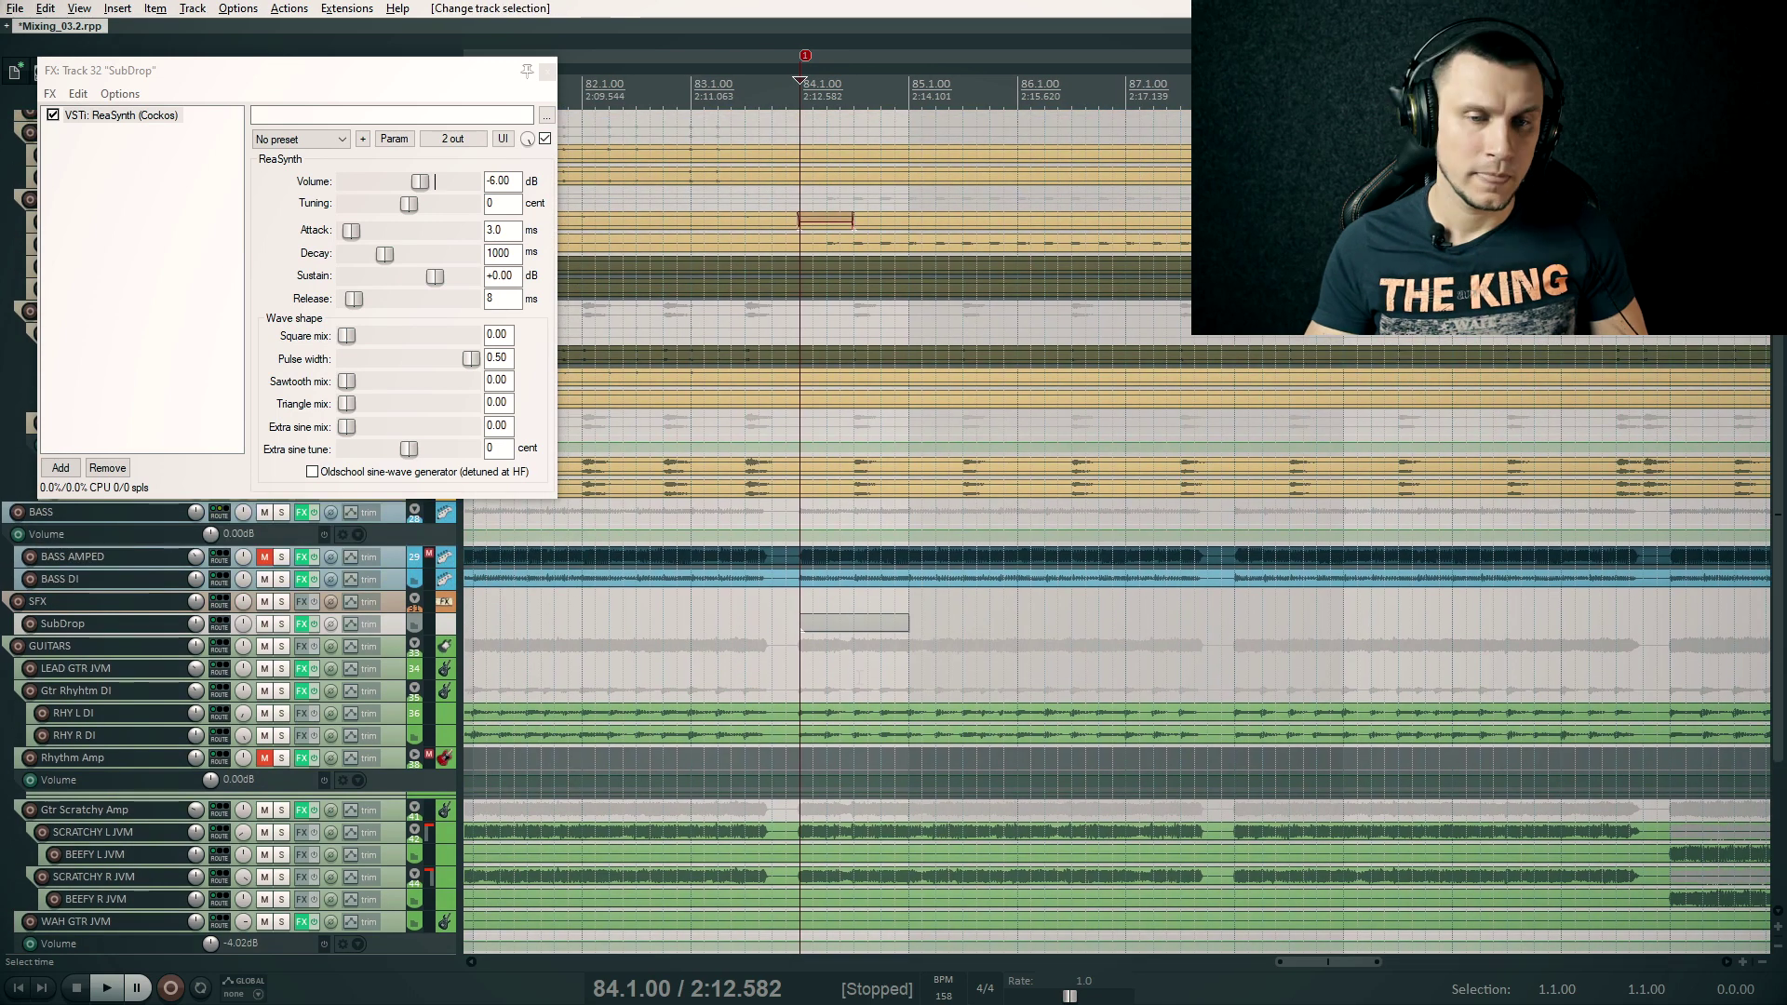
Open the SubDrop MIDI item for editing and insert an Ab1 note about one beat long at the start of measure 84
{"action": "left_click_drag", "start_coordinate": [252, 86], "coordinate": [315, 99]}
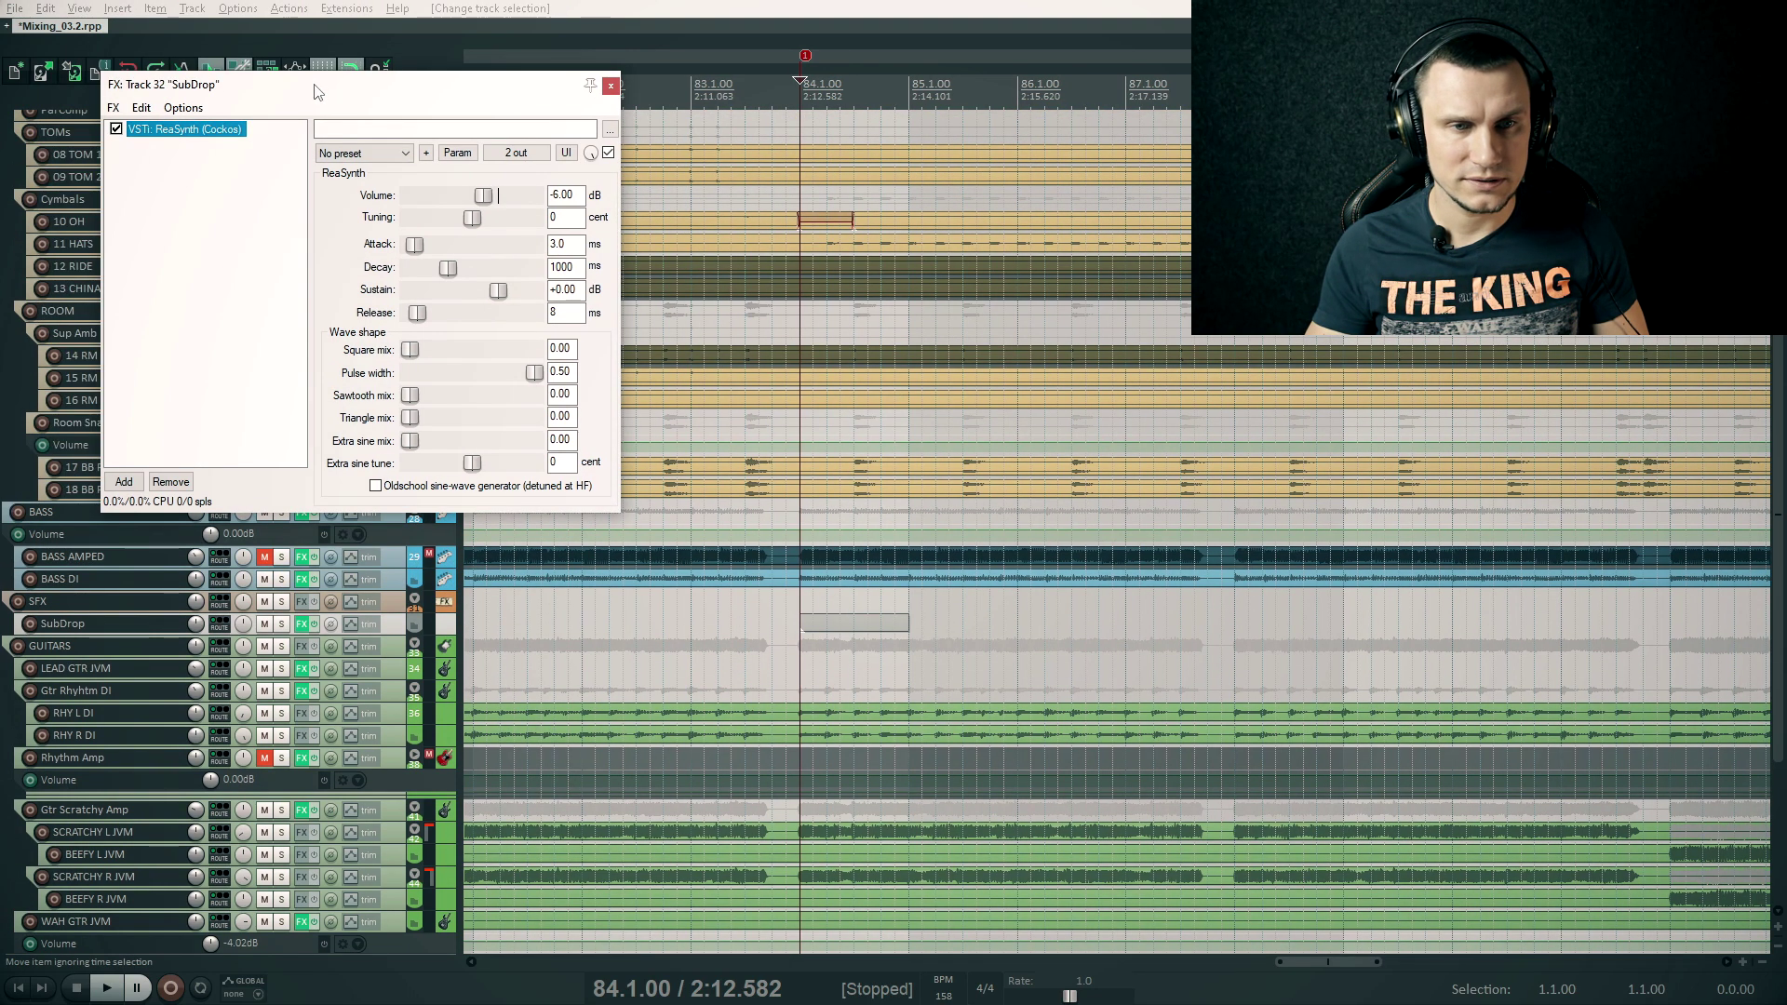
{"action": "double_click", "coordinate": [806, 630]}
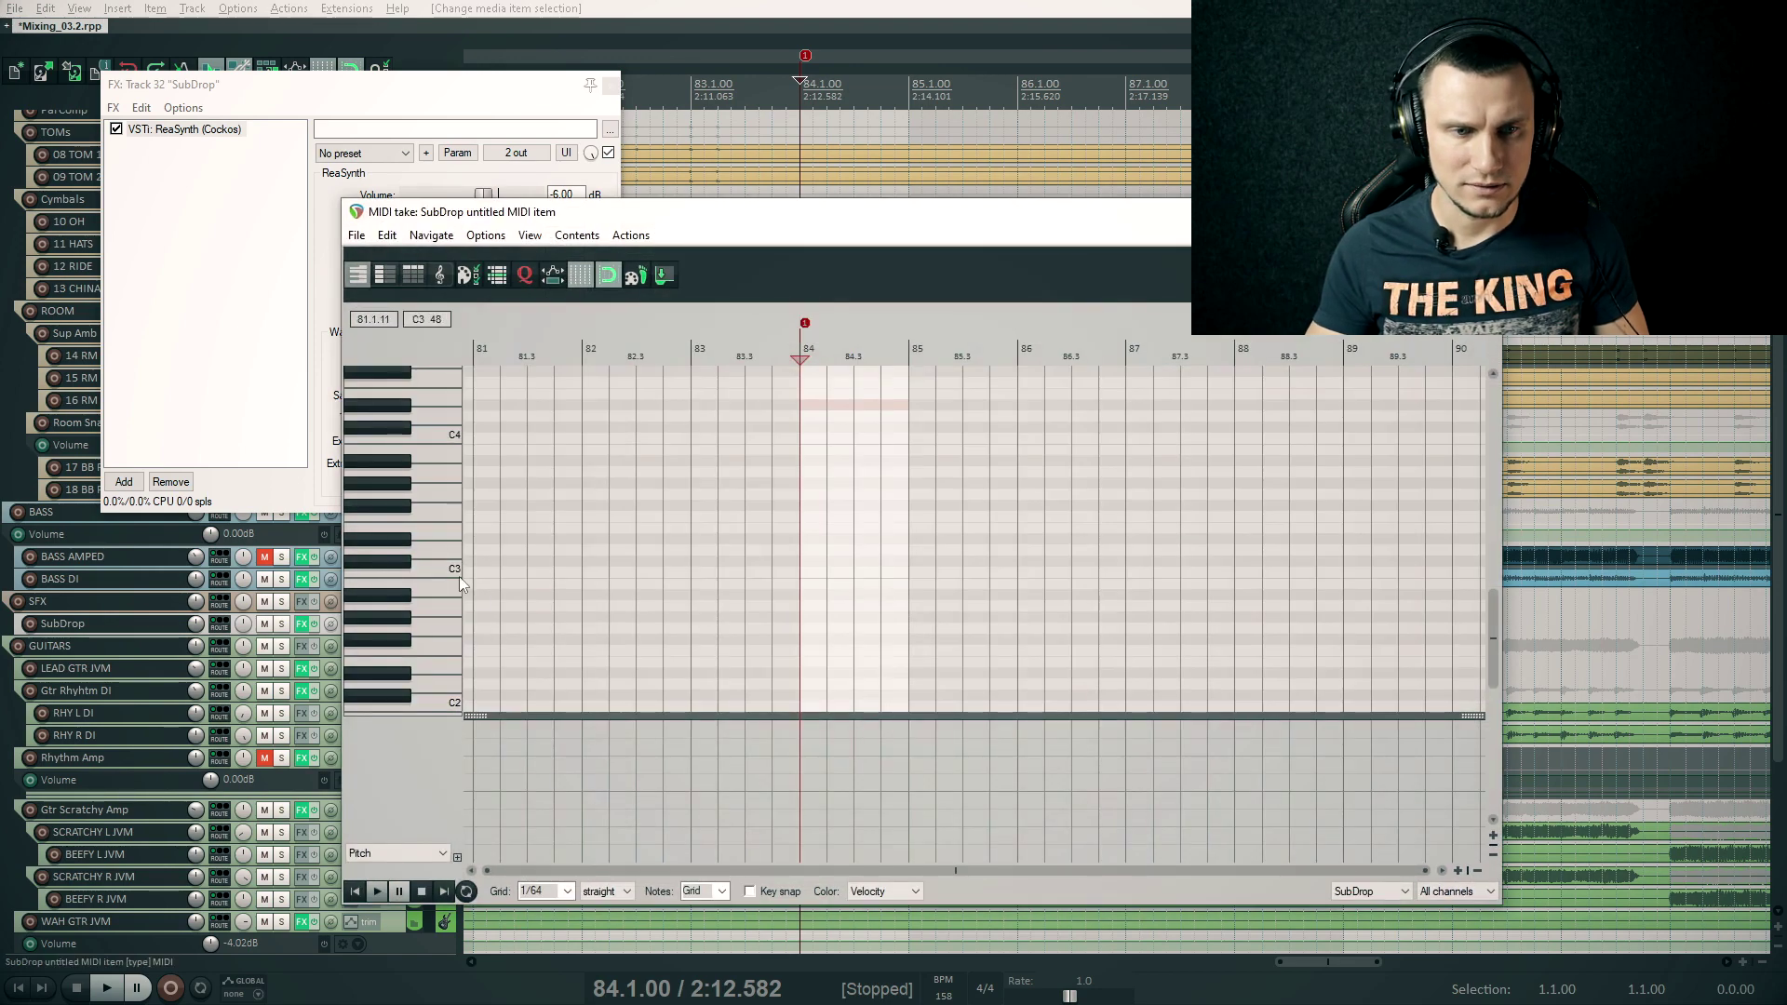
{"action": "mouse_move", "coordinate": [443, 568]}
{"action": "left_mouse_down"}
{"action": "mouse_move", "coordinate": [438, 435]}
{"action": "mouse_move", "coordinate": [437, 550]}
{"action": "left_mouse_up"}
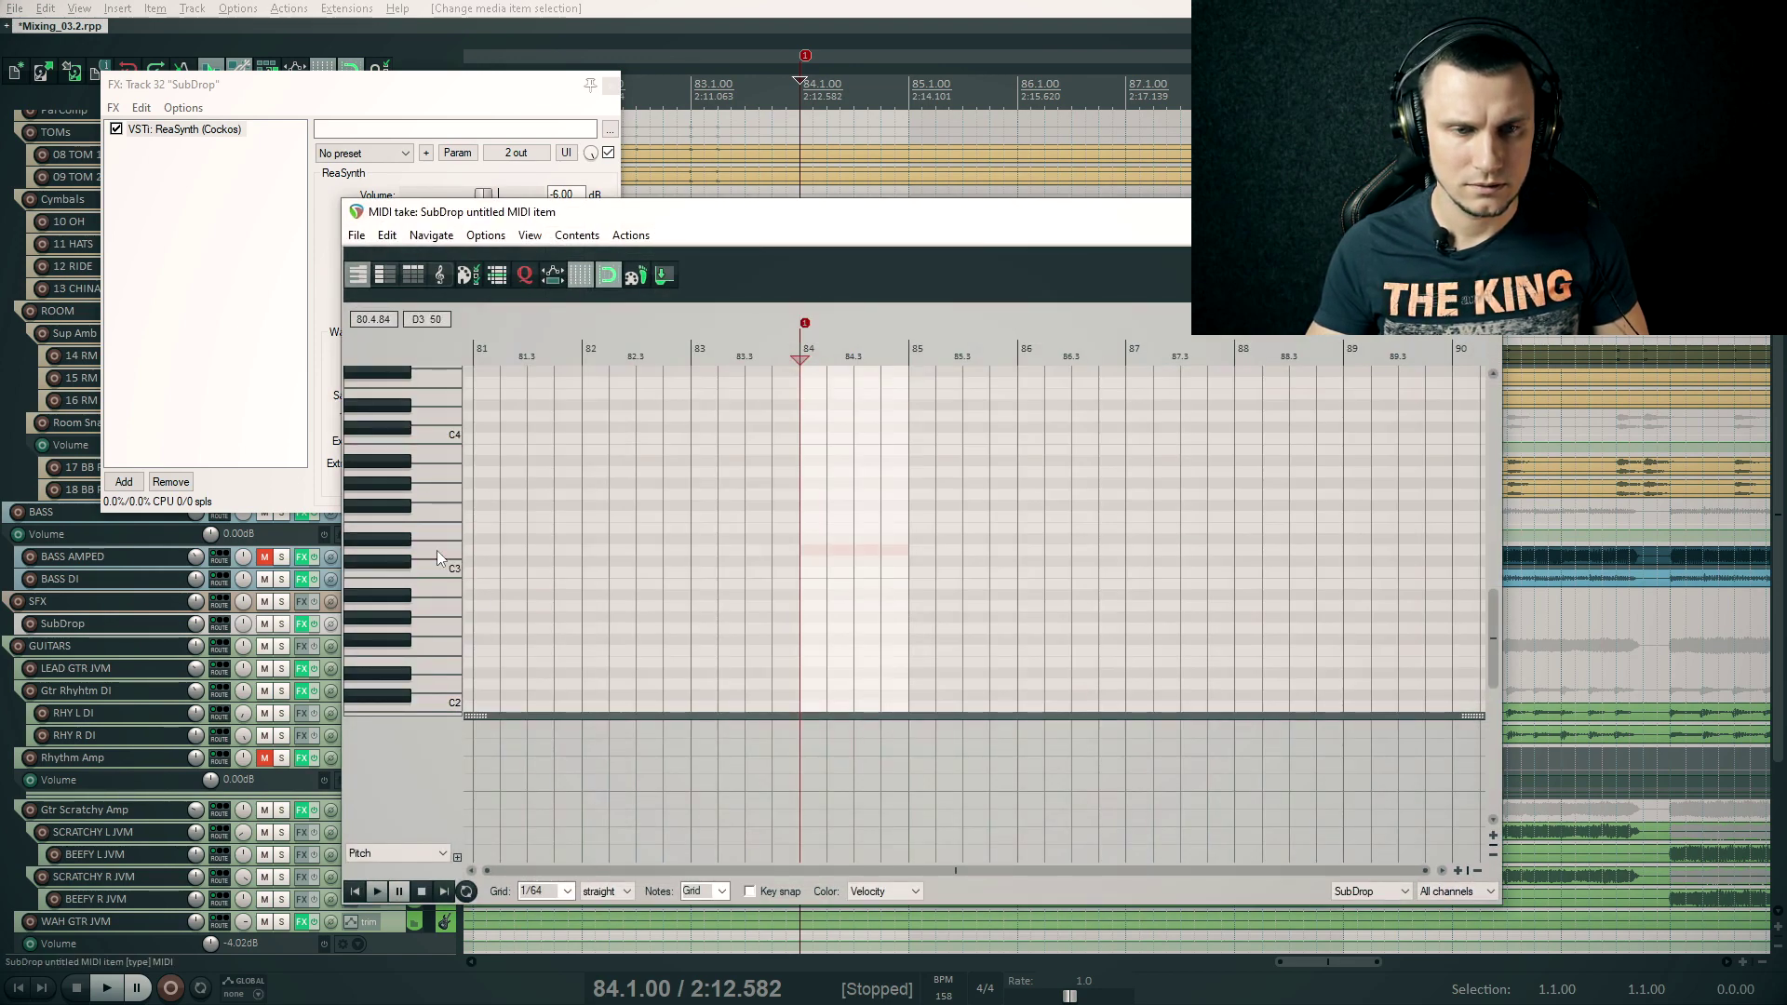
{"action": "scroll", "coordinate": [808, 616], "scroll_direction": "down", "scroll_amount": 3}
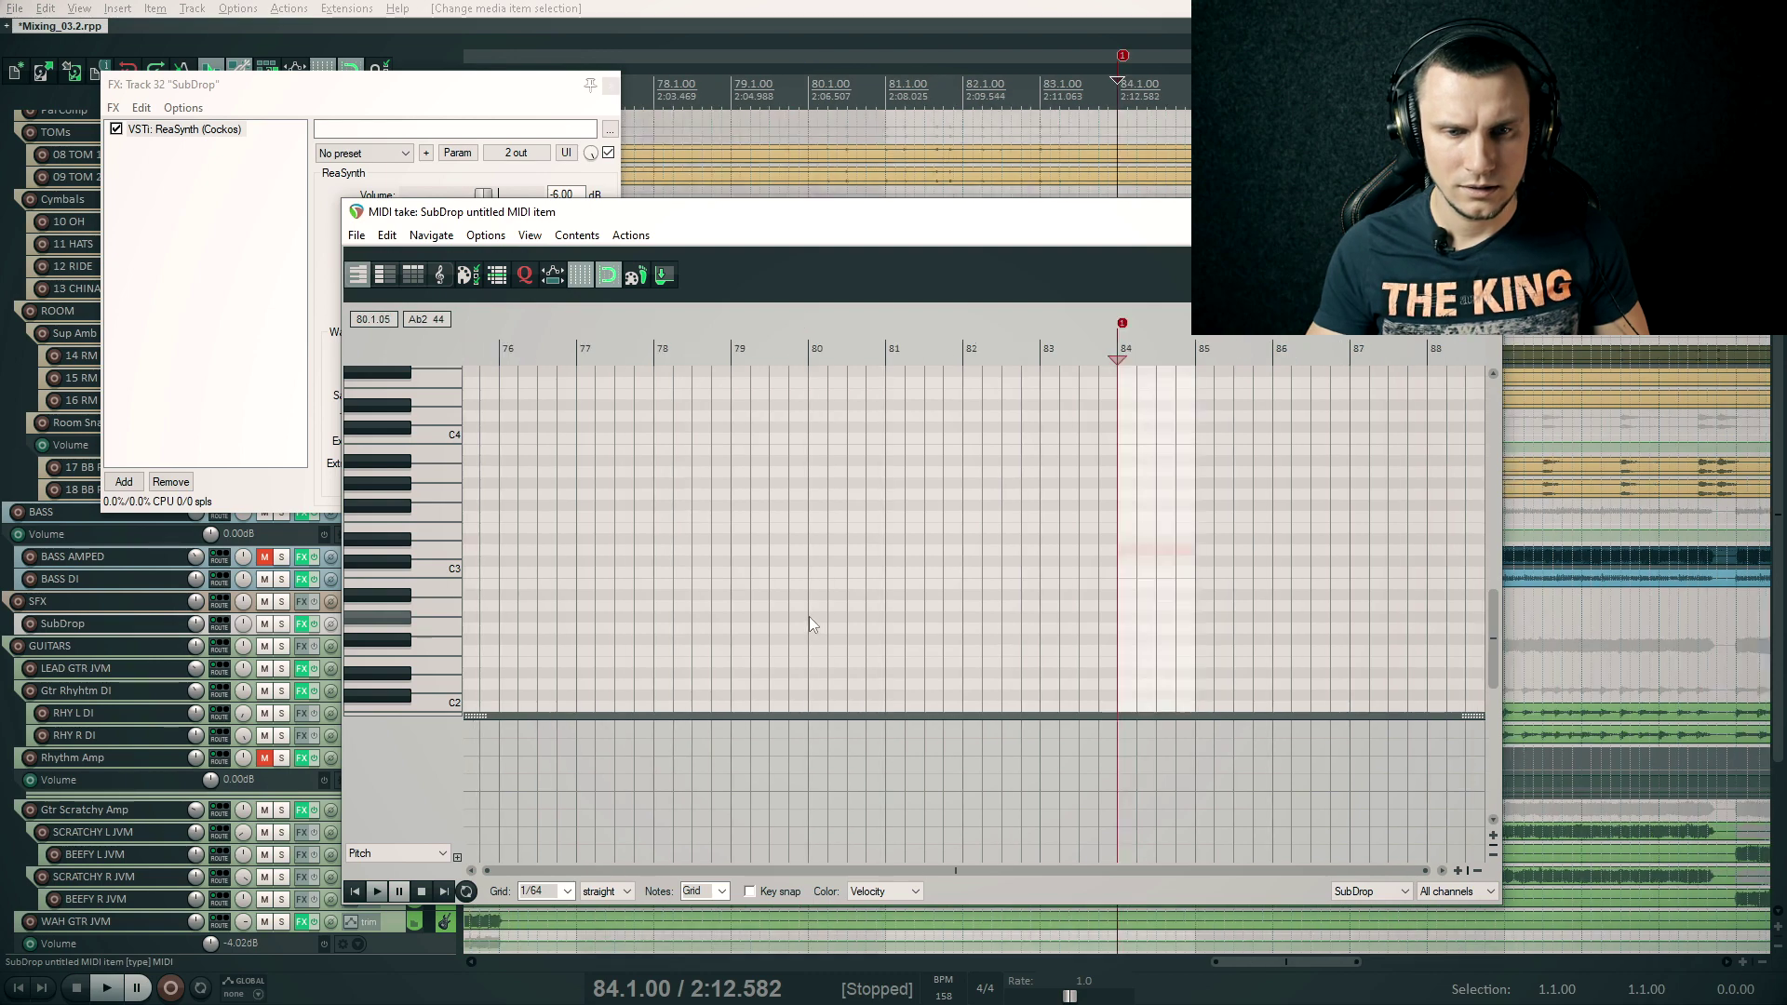
{"action": "scroll", "coordinate": [1129, 610], "scroll_direction": "up", "scroll_amount": 5}
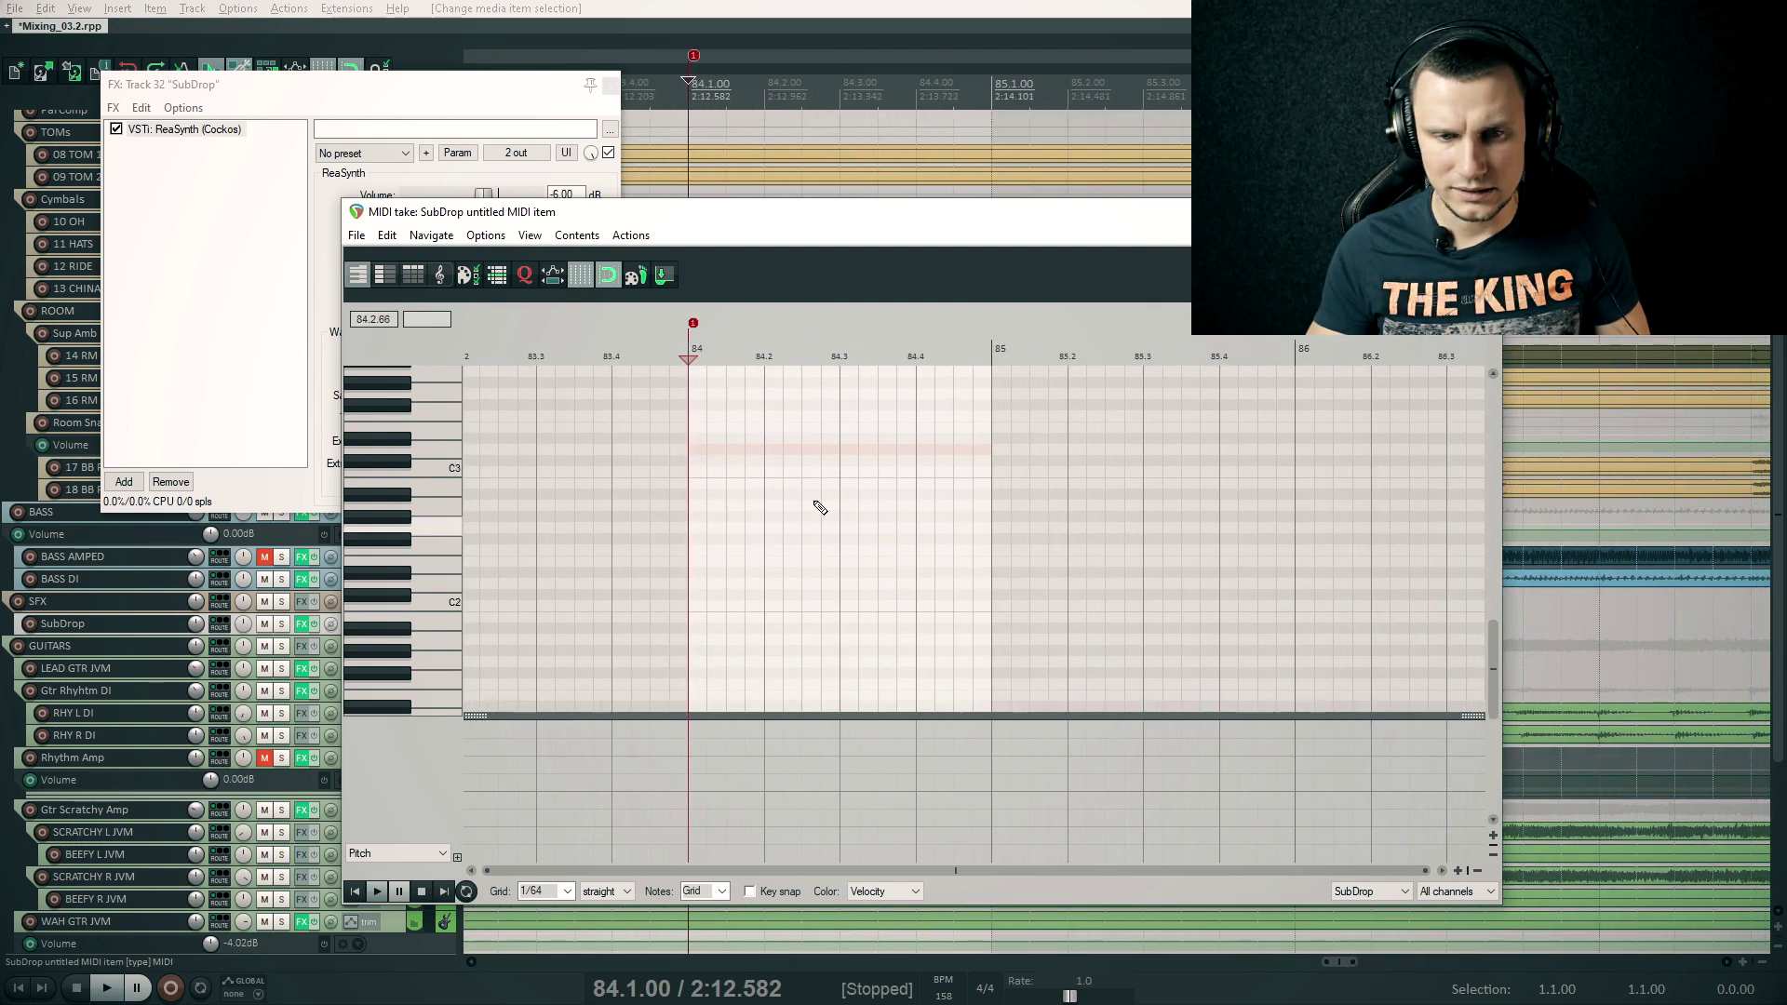
{"action": "scroll", "coordinate": [802, 577], "scroll_direction": "down", "scroll_amount": 2}
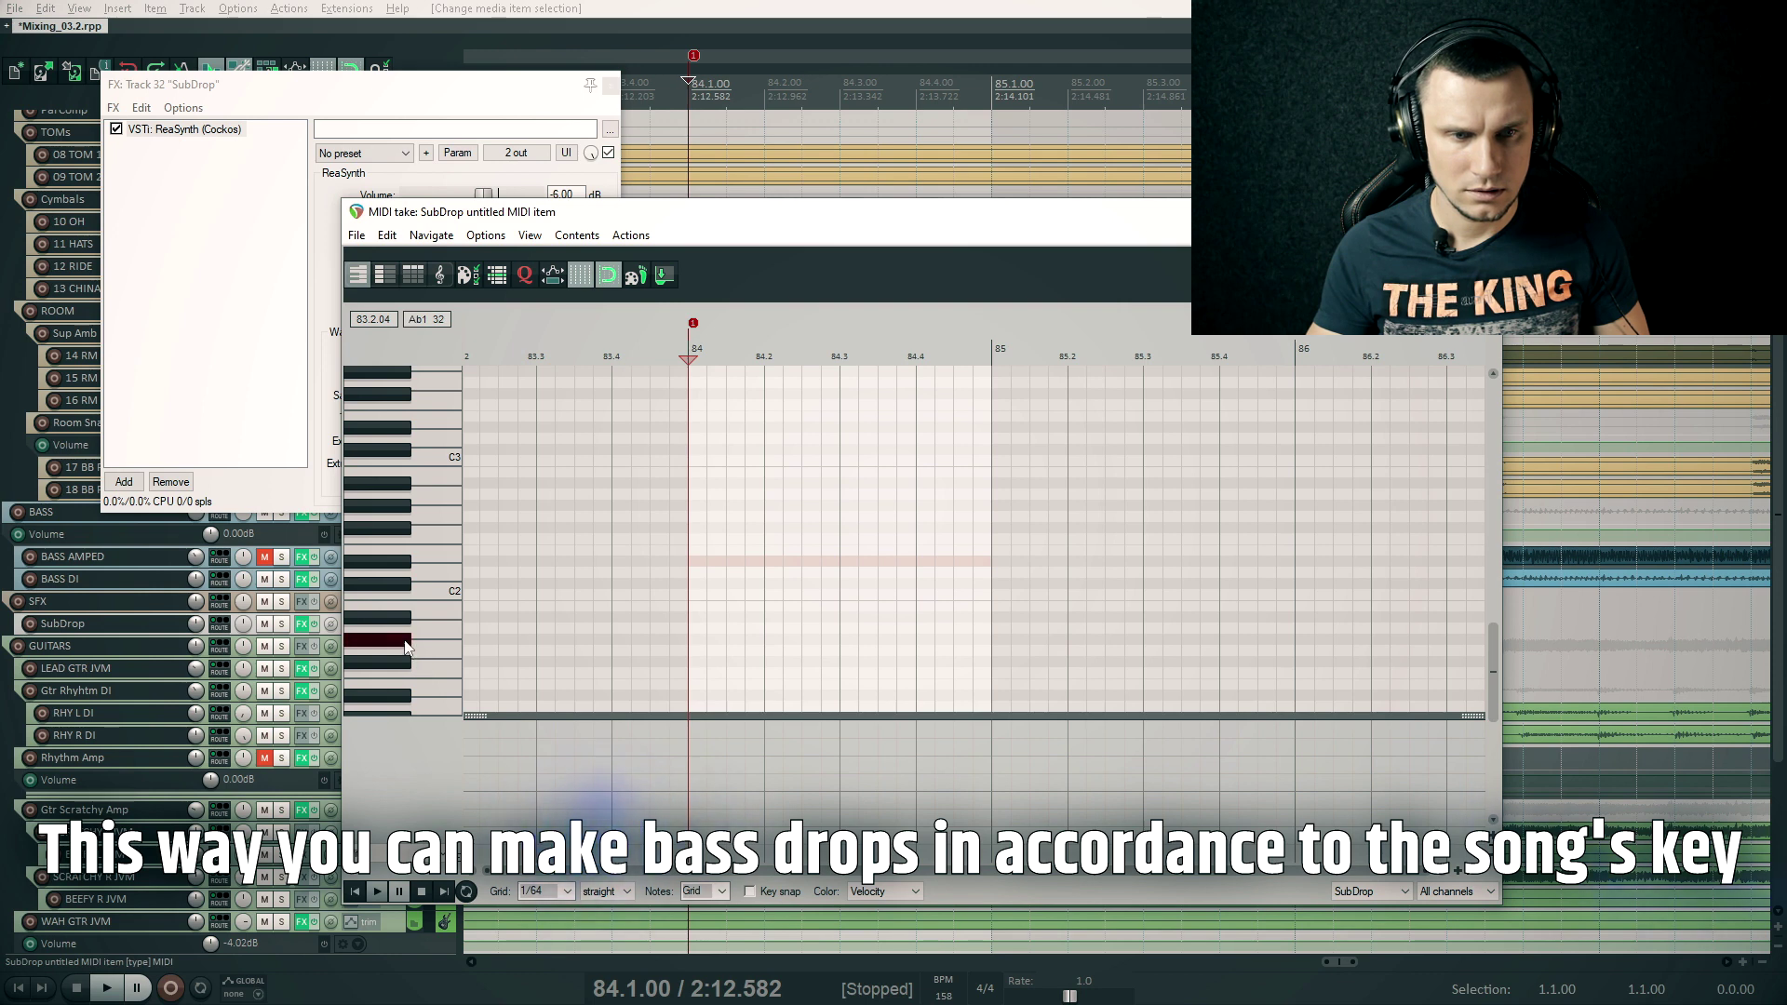
{"action": "mouse_move", "coordinate": [700, 640]}
{"action": "left_mouse_down"}
{"action": "mouse_move", "coordinate": [947, 641]}
{"action": "mouse_move", "coordinate": [763, 642]}
{"action": "left_mouse_up"}
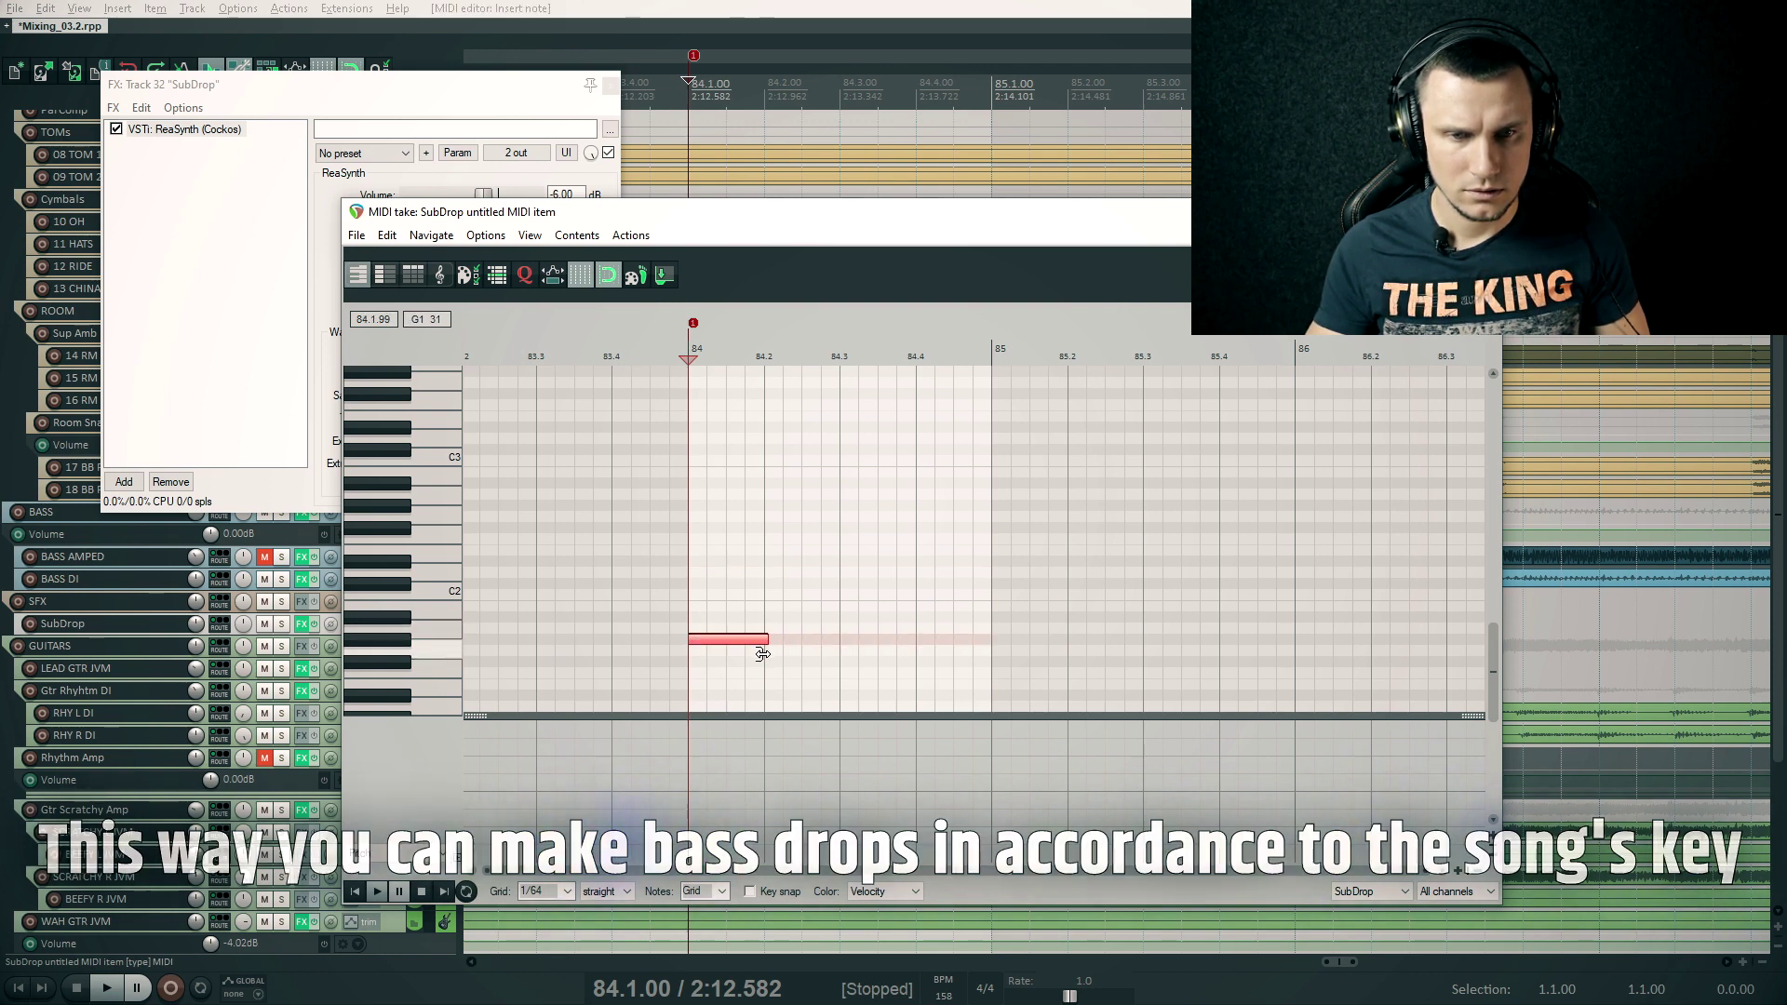
Audition the Ab1 note, lengthen it to about one and a half beats, and close the MIDI editor
{"action": "key", "text": "space"}
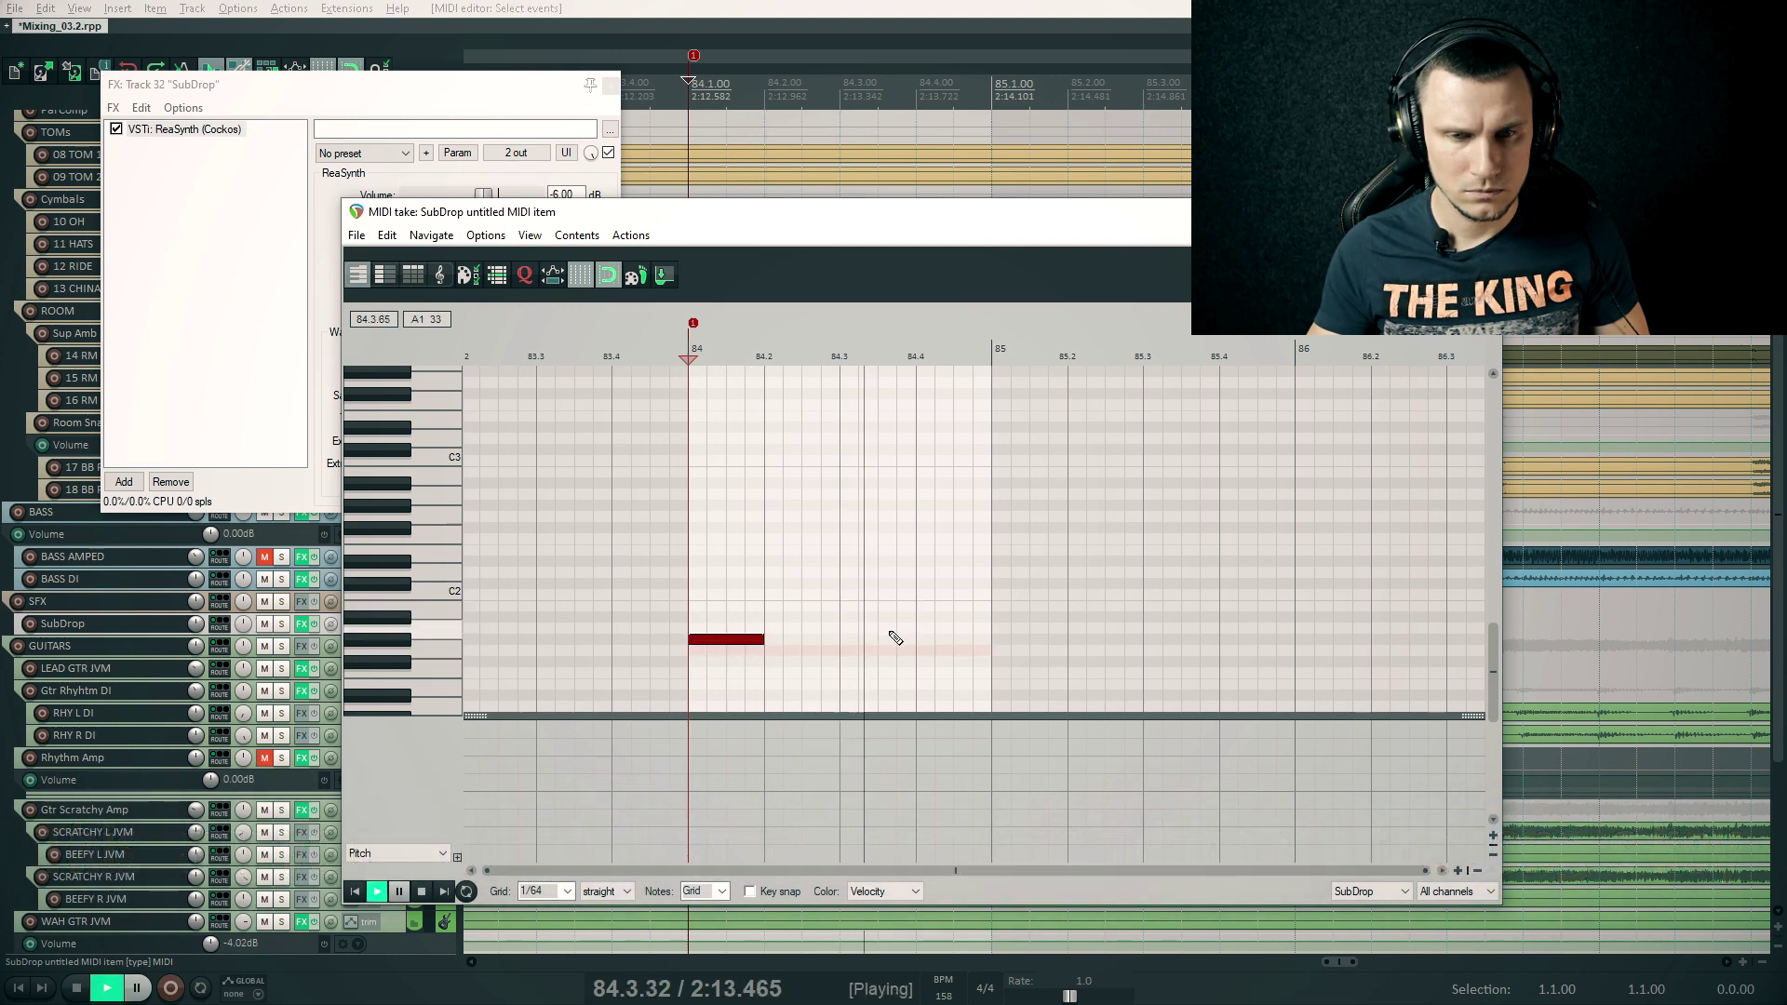
{"action": "key", "text": "space"}
{"action": "left_click_drag", "start_coordinate": [761, 641], "coordinate": [801, 671]}
{"action": "left_click", "coordinate": [1479, 211]}
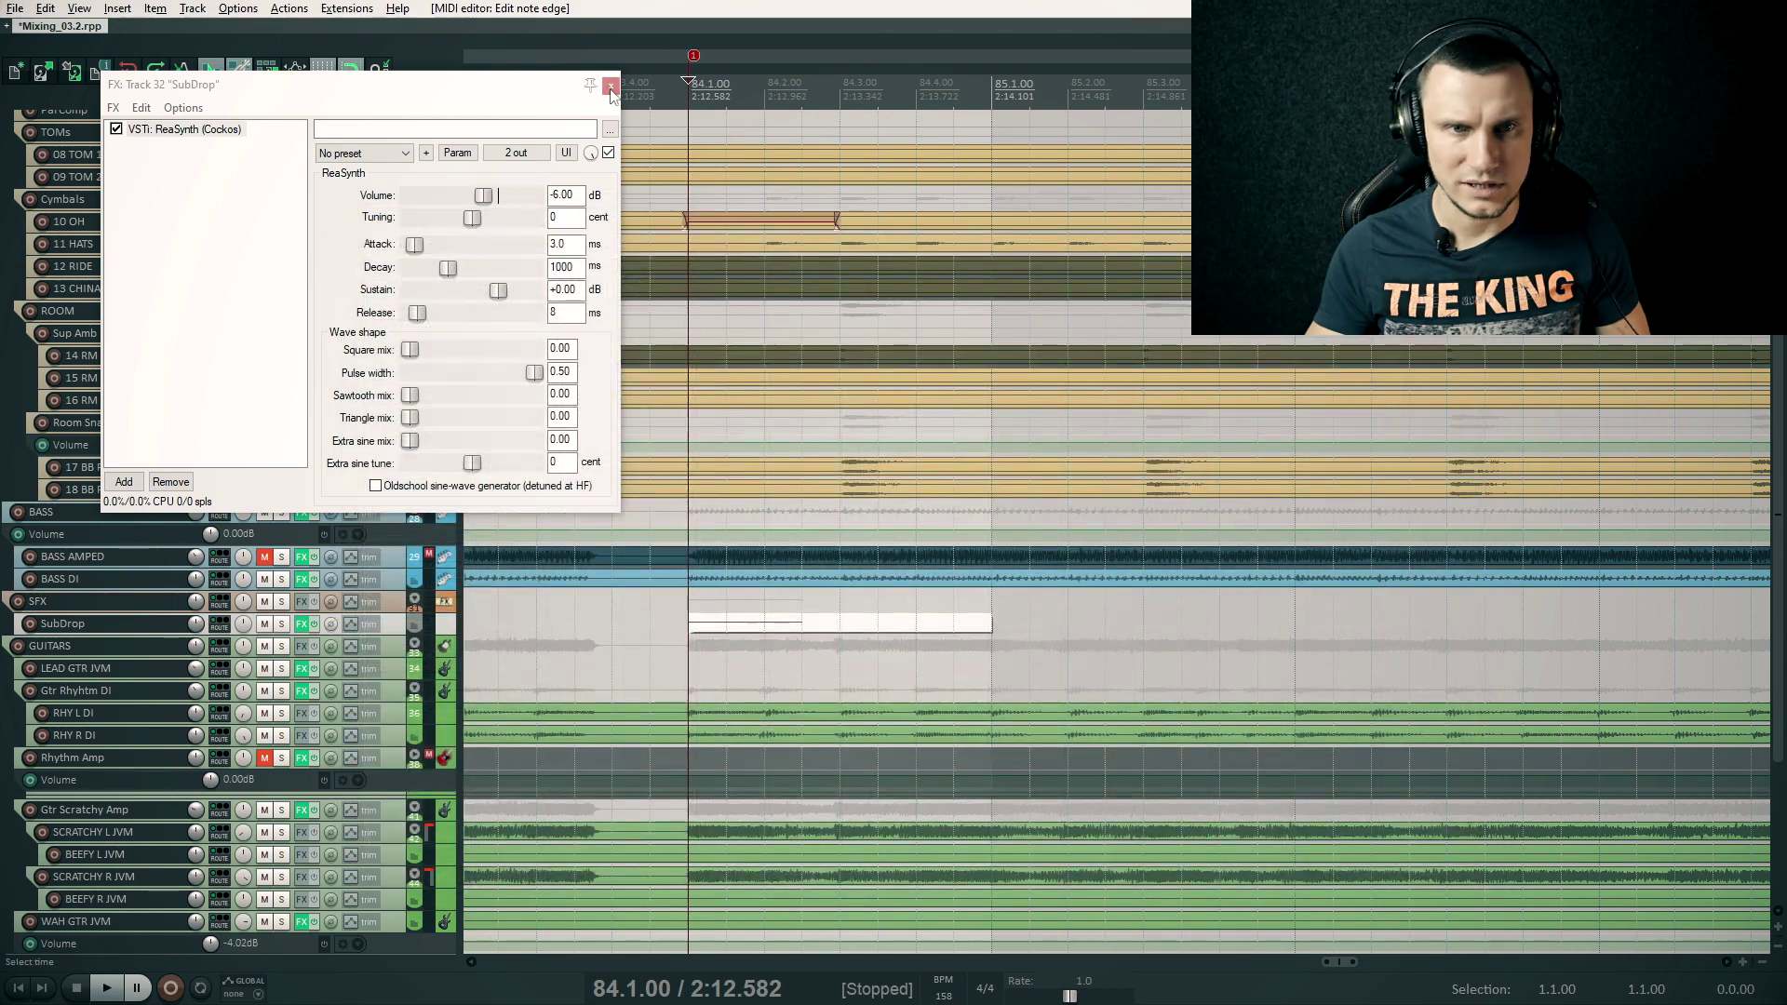
Close the SubDrop effects window and lower the SubDrop track's volume
{"action": "left_click", "coordinate": [610, 86]}
{"action": "left_click", "coordinate": [122, 602]}
{"action": "left_click", "coordinate": [126, 622]}
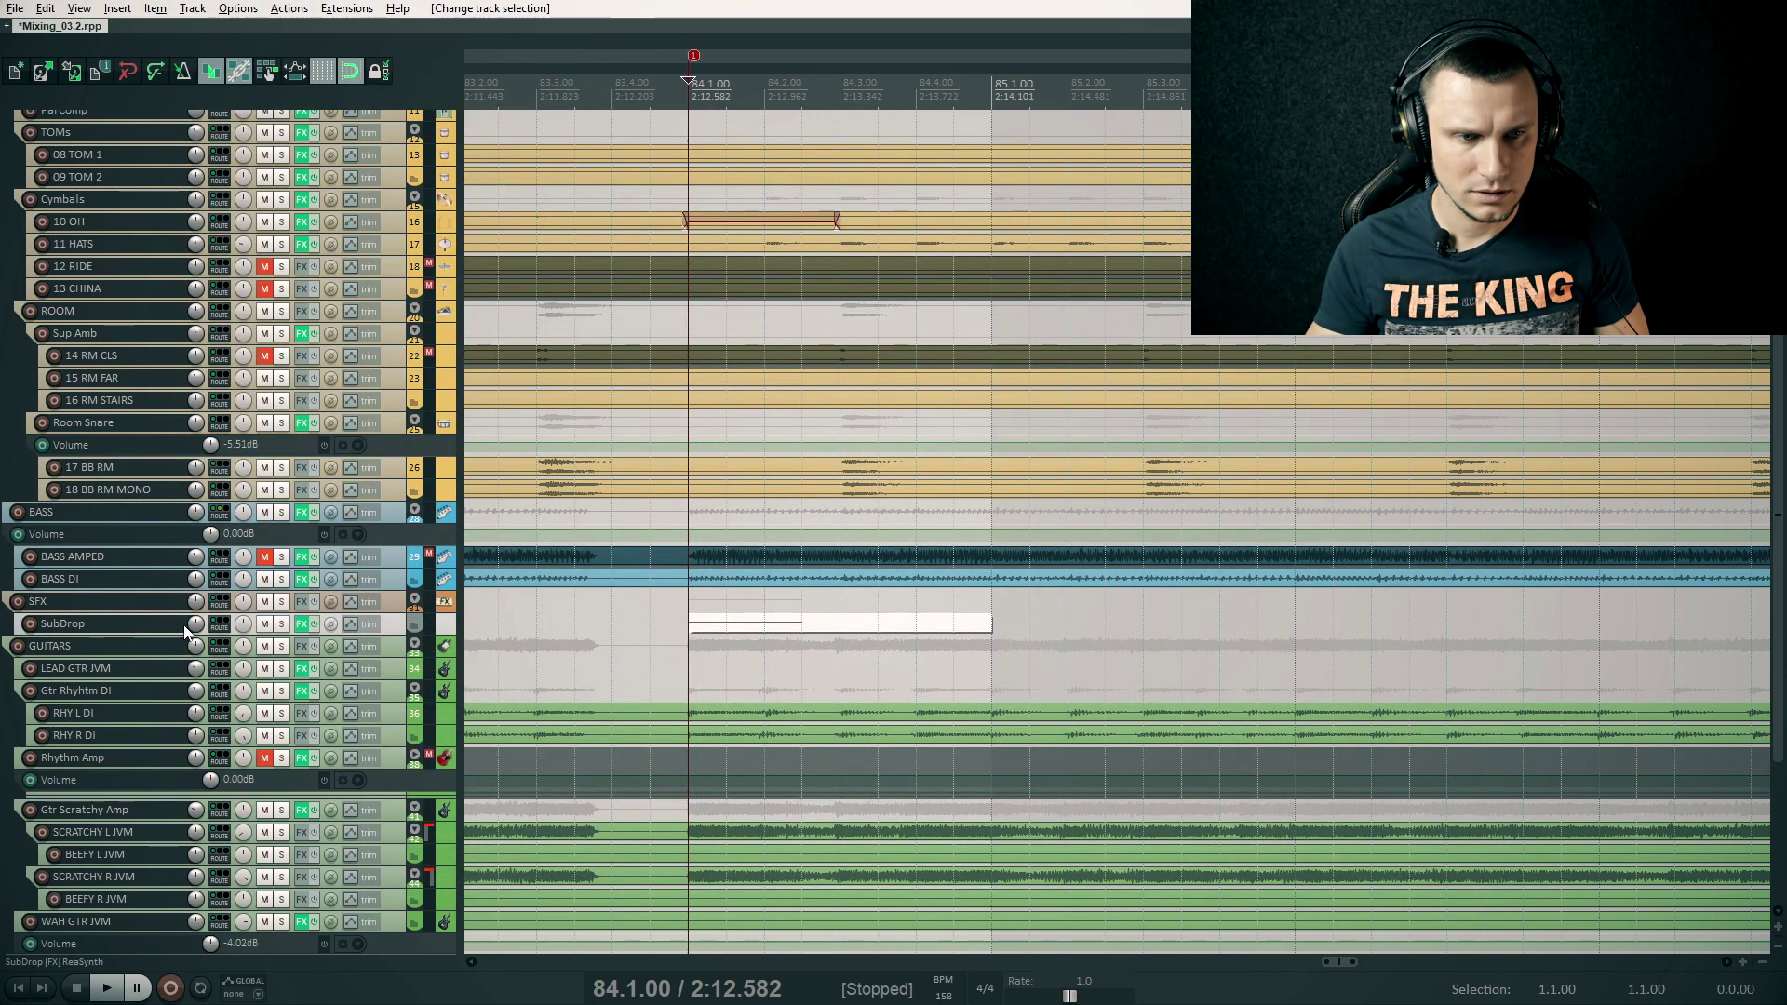
{"action": "left_click_drag", "start_coordinate": [193, 625], "coordinate": [194, 640]}
Play the full mix from 83.2.00 to hear the bass drop at measure 84
{"action": "left_click_drag", "start_coordinate": [770, 671], "coordinate": [1108, 661]}
{"action": "left_click", "coordinate": [797, 659]}
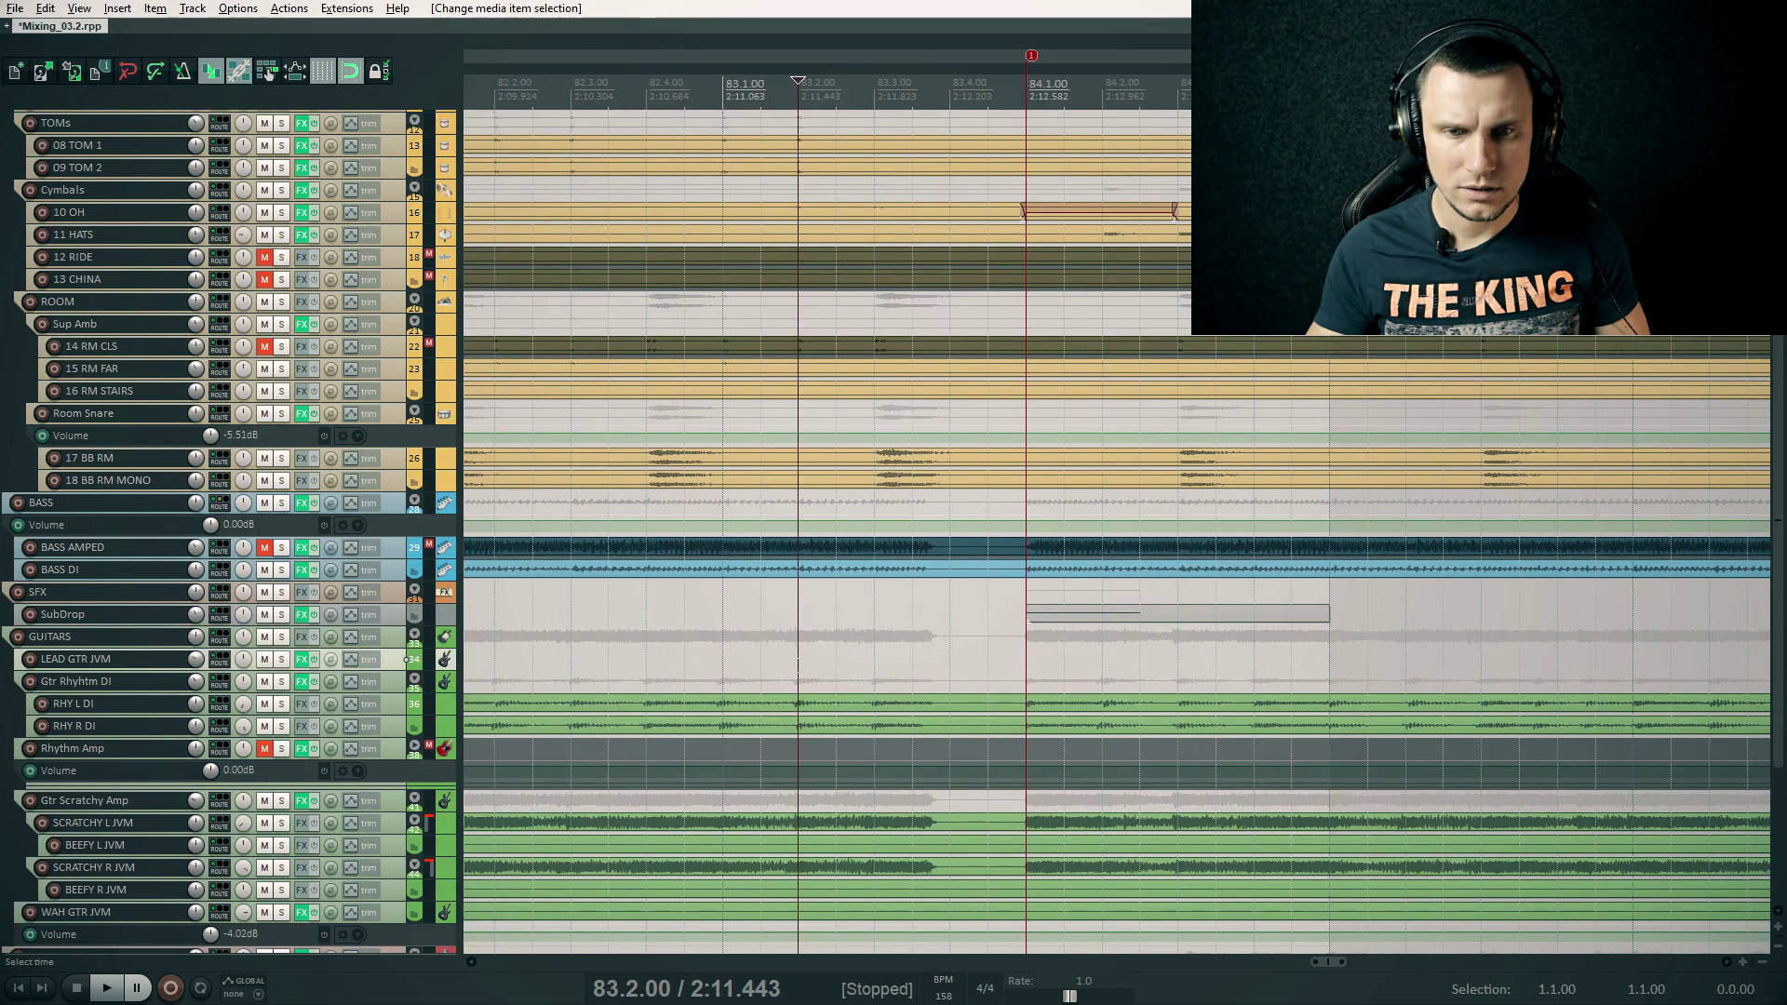
{"action": "key", "text": "space"}
{"action": "left_click_drag", "start_coordinate": [1209, 662], "coordinate": [905, 651]}
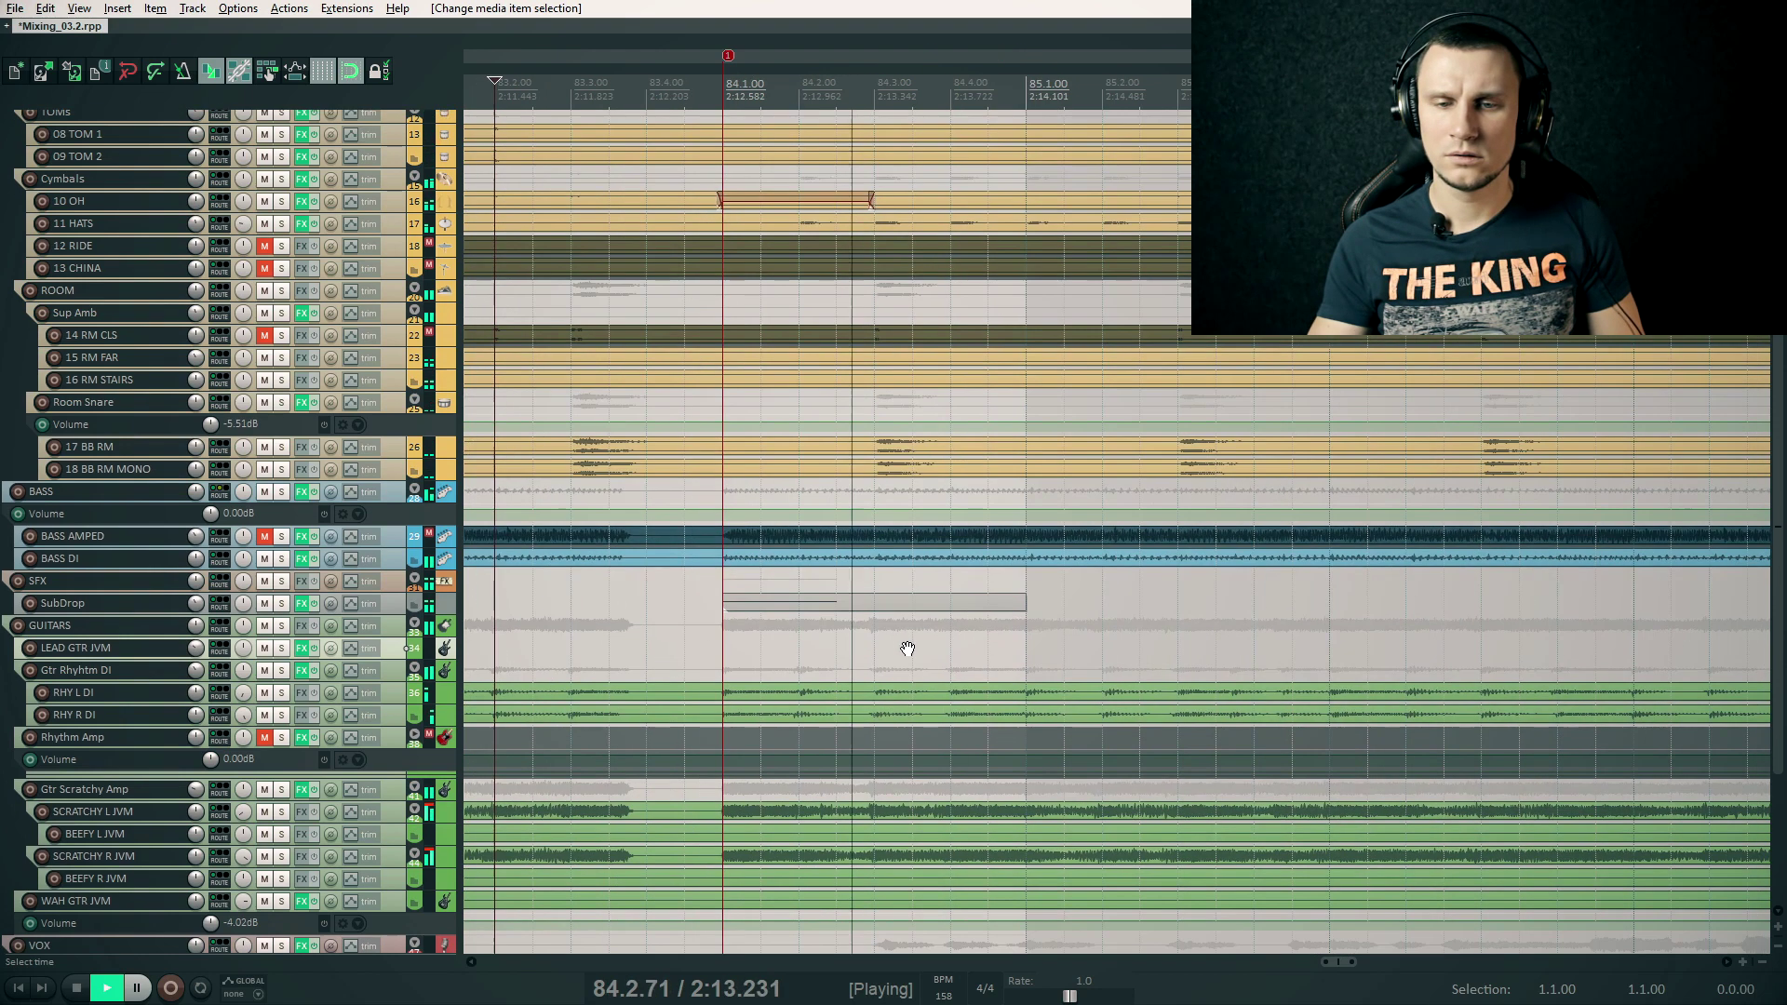
{"action": "key", "text": "space"}
Readjust the SubDrop track's volume and replay the drop in the mix from 83.4.50
{"action": "left_click", "coordinate": [684, 631]}
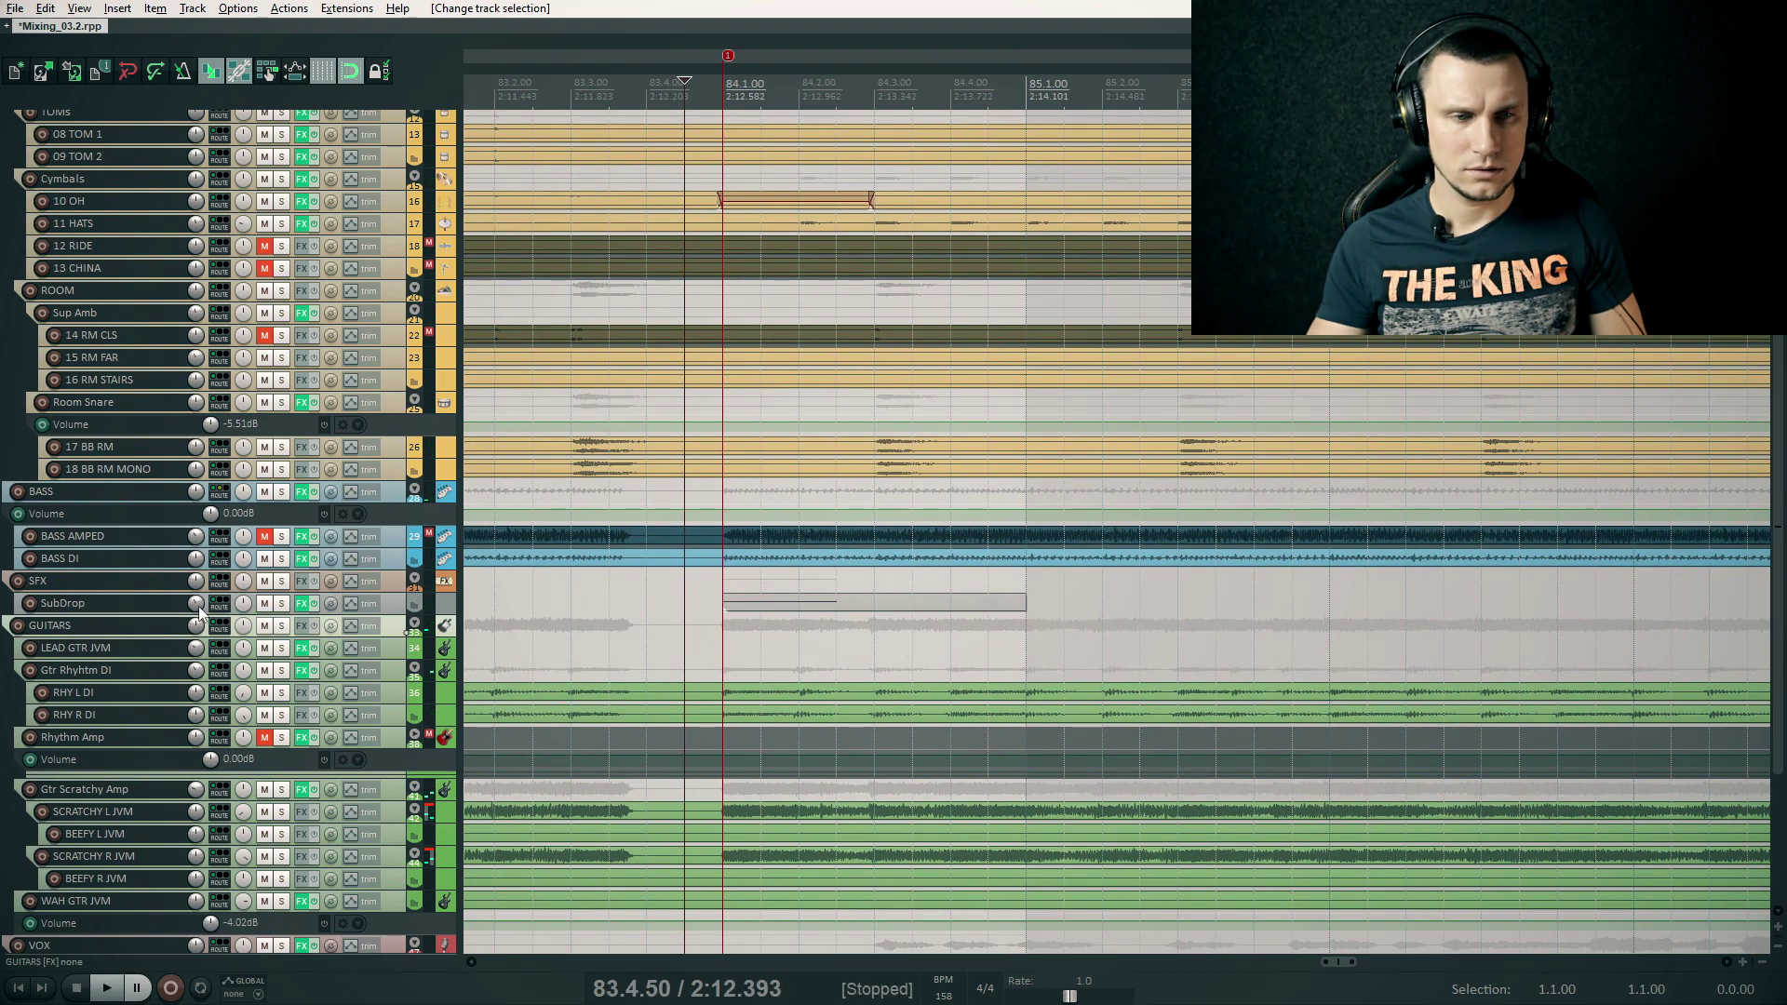
{"action": "mouse_move", "coordinate": [197, 623]}
{"action": "key", "text": "space"}
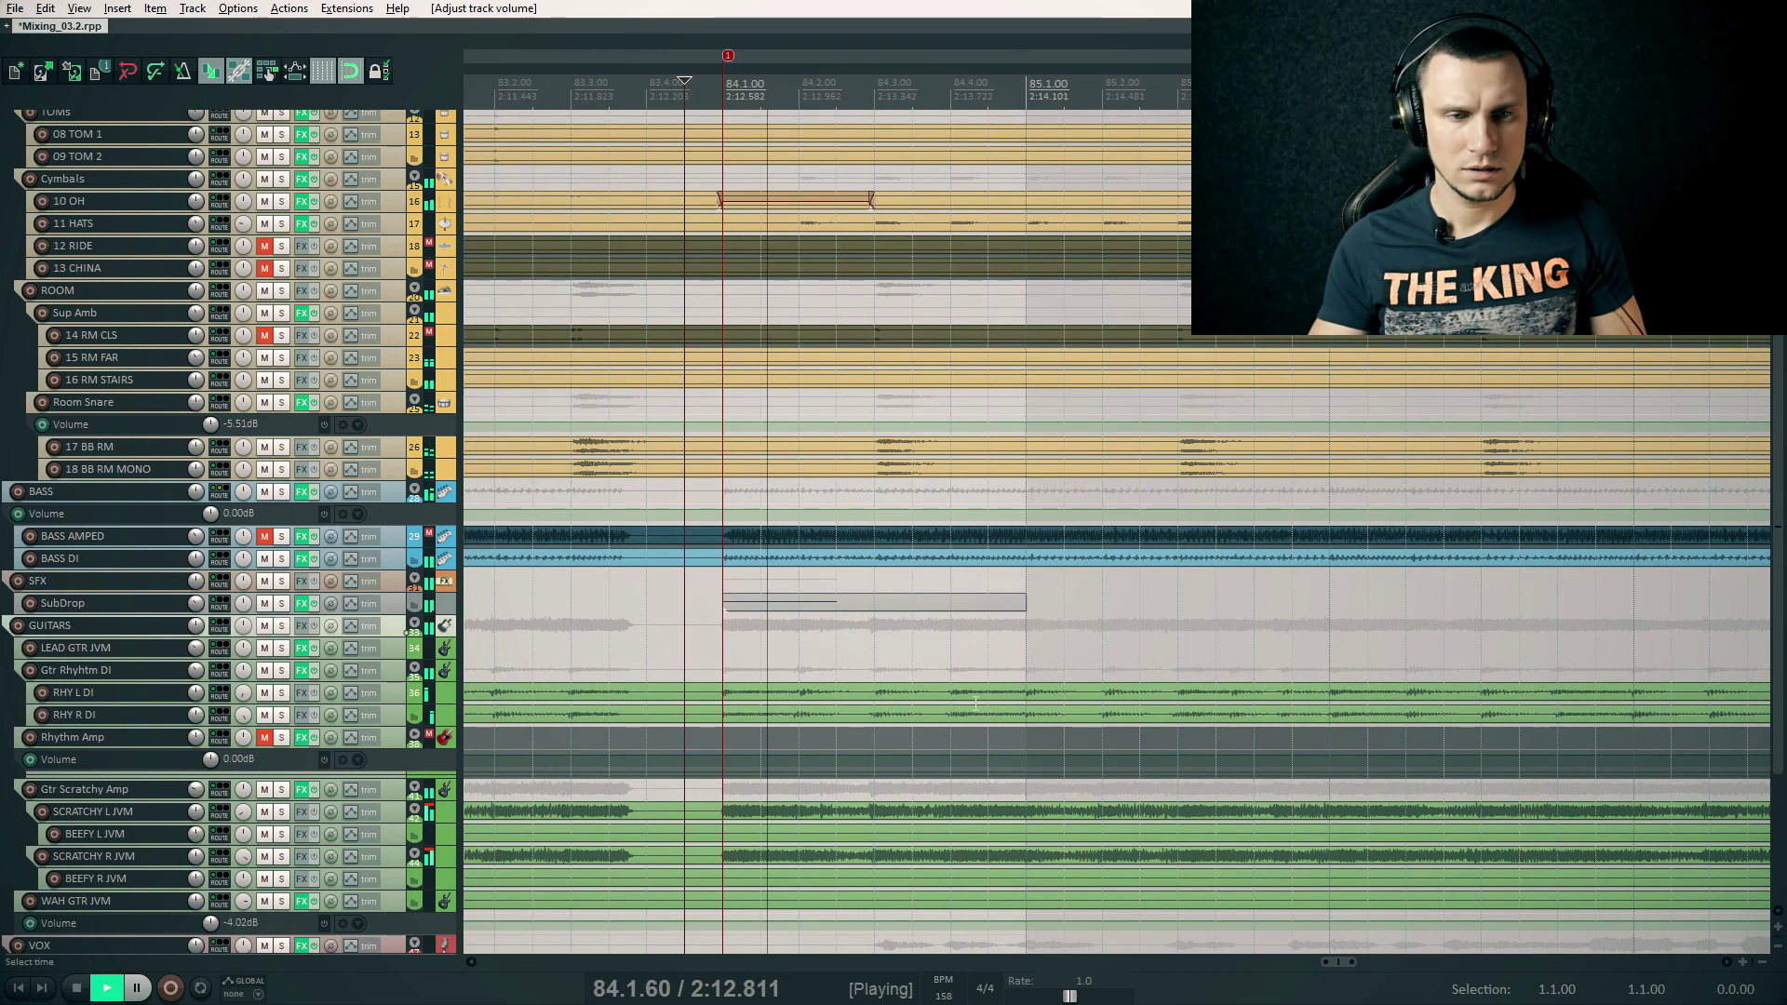
{"action": "key", "text": "space"}
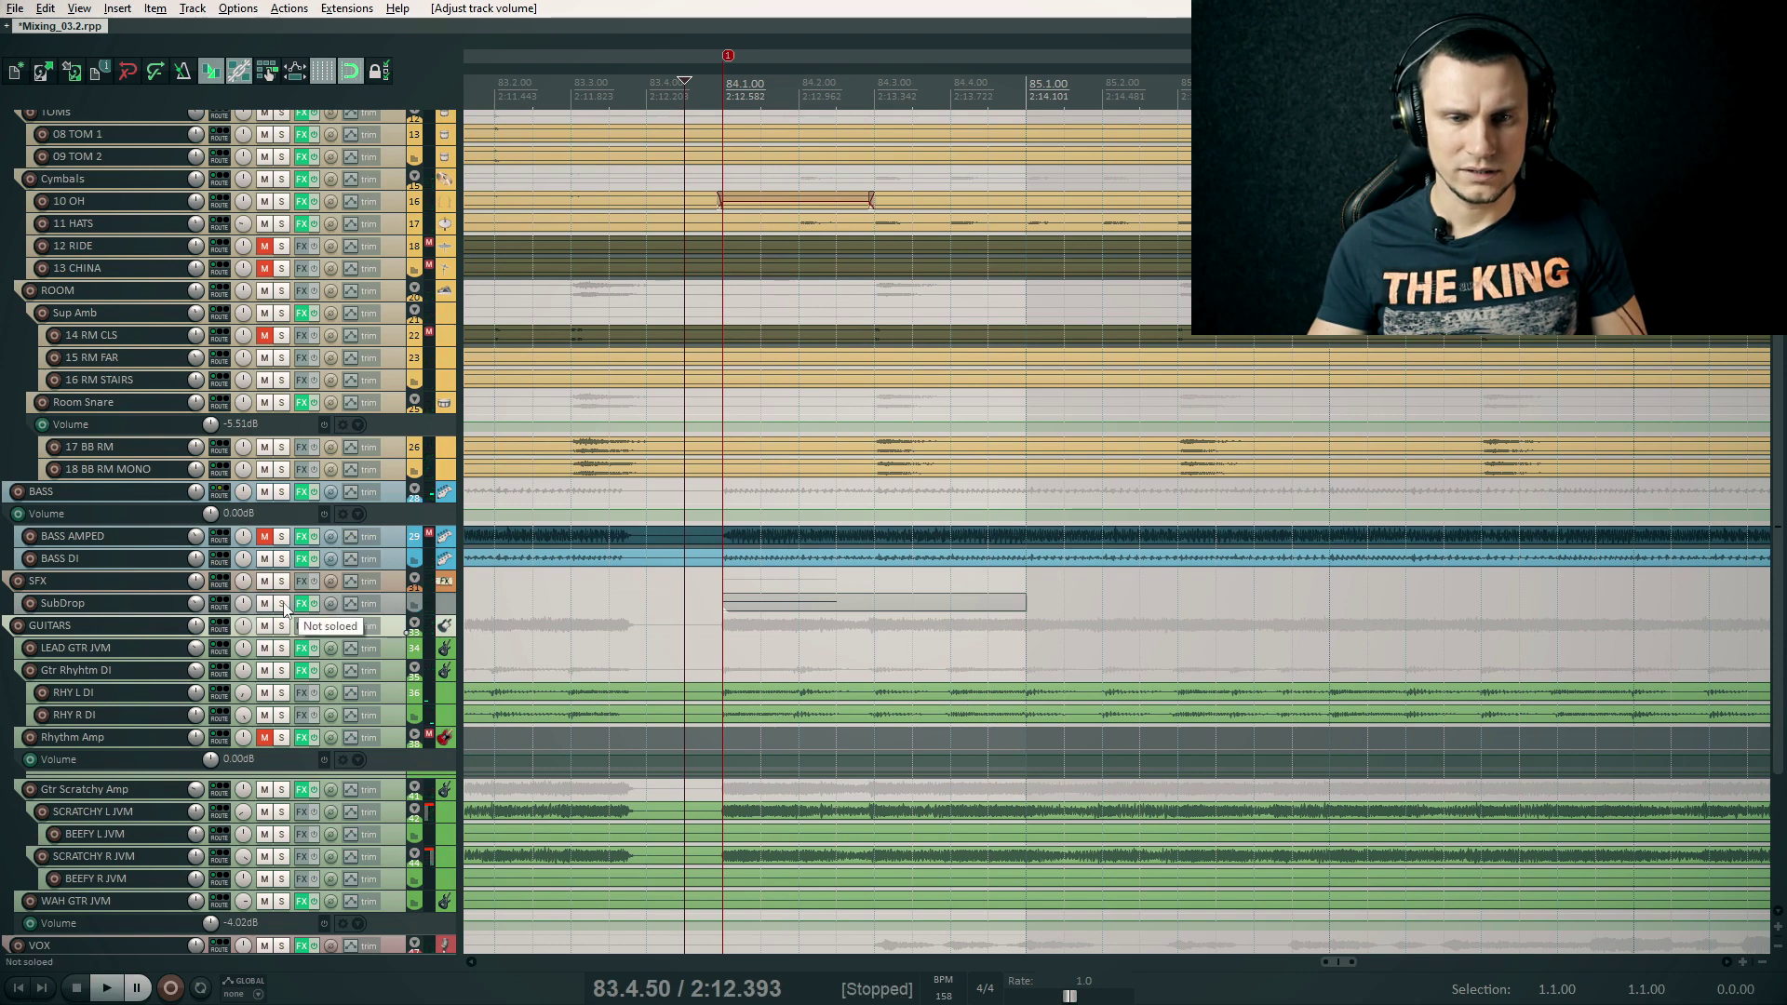
Solo the SubDrop track and play the bass drop on its own from 83.4.50
{"action": "left_click", "coordinate": [282, 603]}
{"action": "key", "text": "space"}
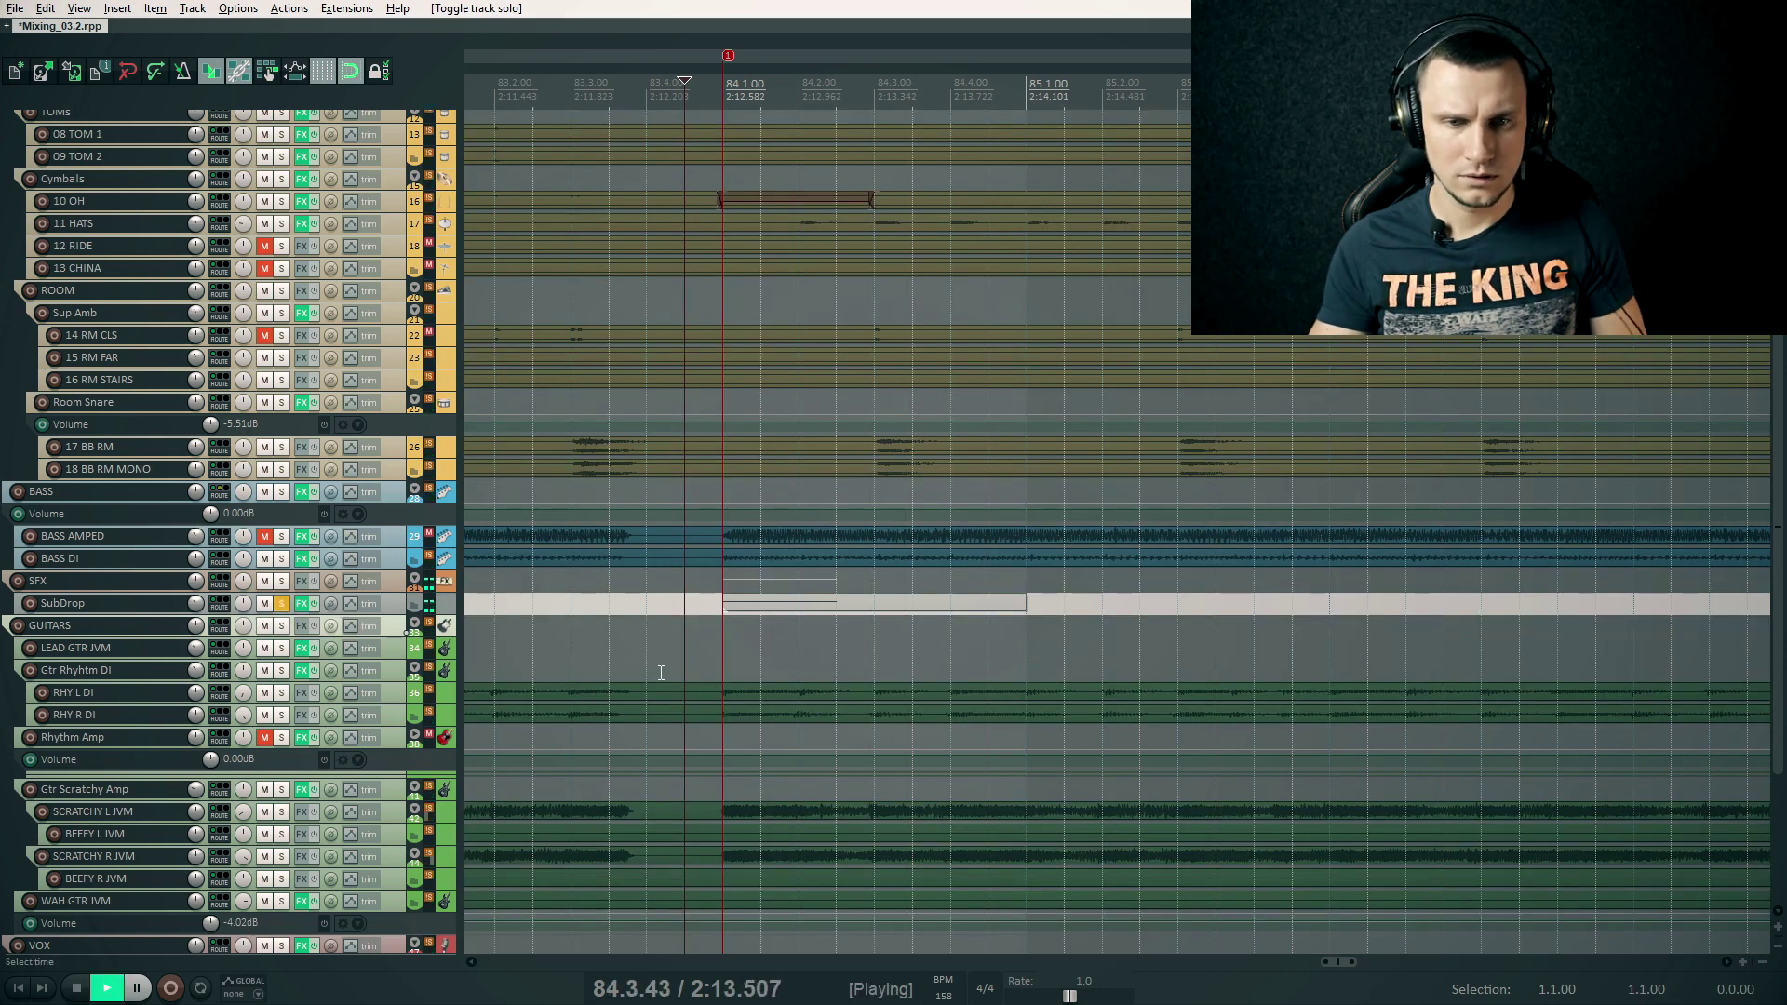
{"action": "key", "text": "space"}
Open ReaSynth's controls for the SubDrop track in a separate window and select the MIDI item at measure 84
{"action": "mouse_move", "coordinate": [656, 671]}
{"action": "left_mouse_down"}
{"action": "mouse_move", "coordinate": [837, 656]}
{"action": "mouse_move", "coordinate": [650, 678]}
{"action": "mouse_move", "coordinate": [666, 691]}
{"action": "left_mouse_up"}
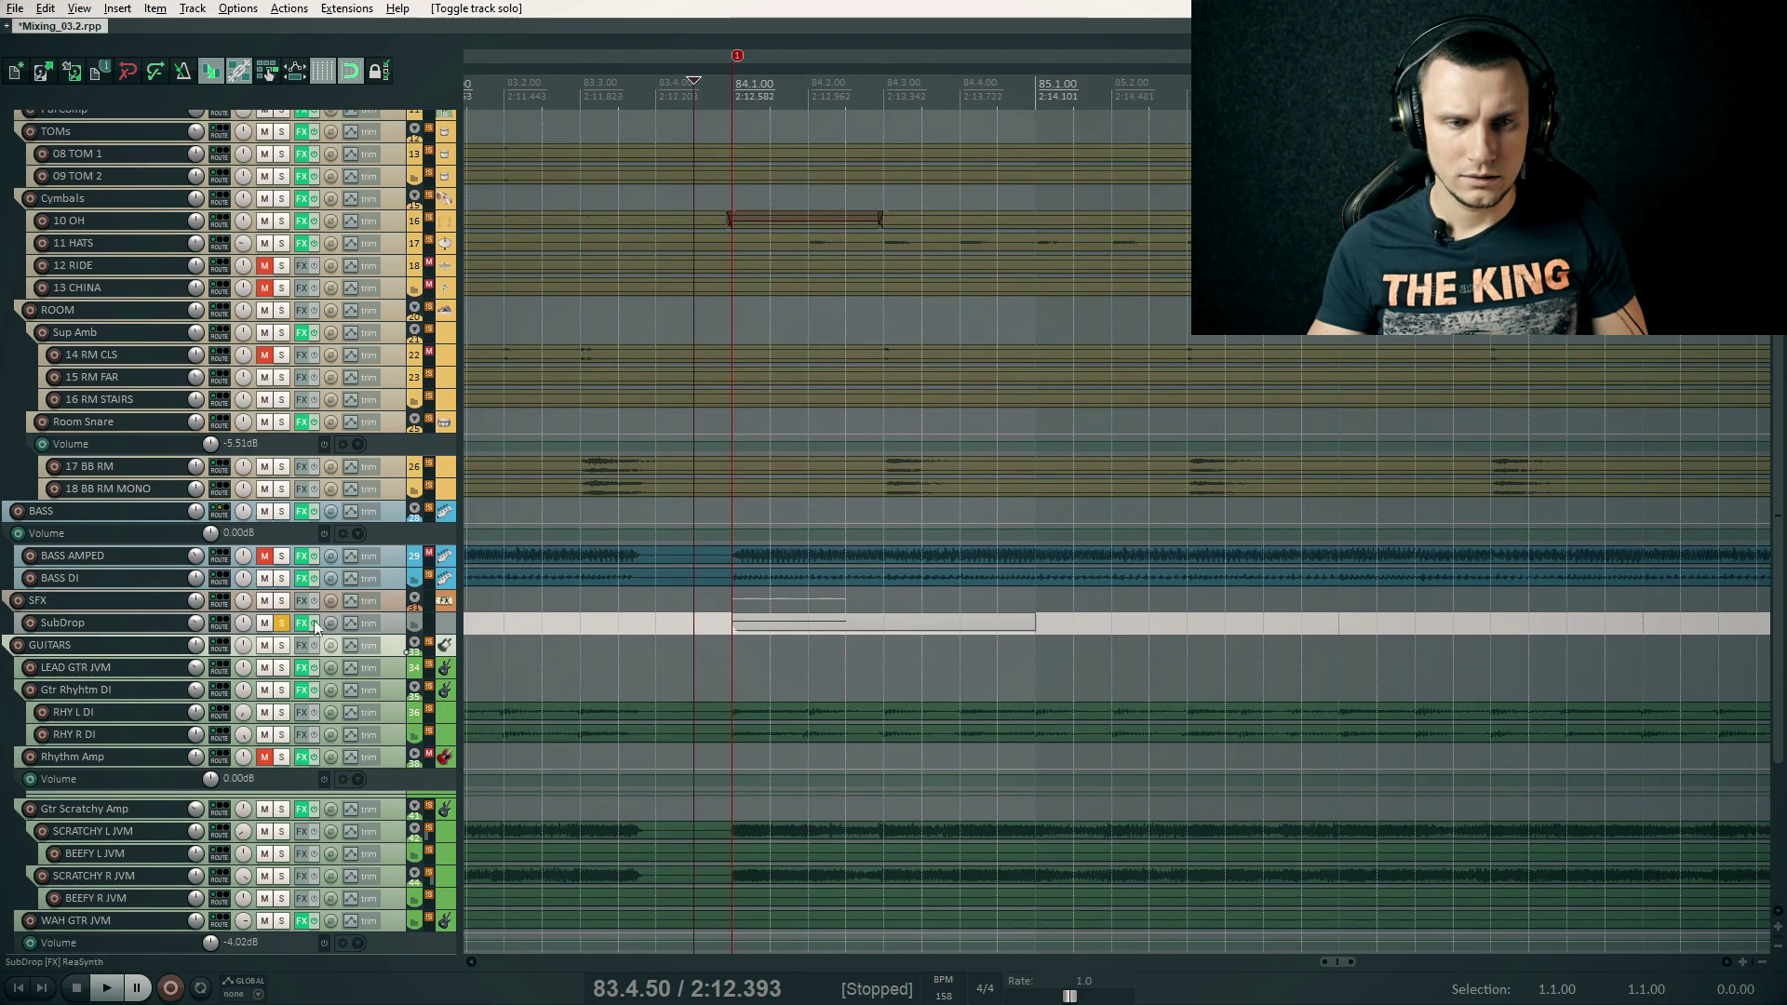
{"action": "right_click", "coordinate": [301, 625]}
{"action": "left_click", "coordinate": [305, 192]}
{"action": "left_click_drag", "start_coordinate": [709, 657], "coordinate": [951, 689]}
{"action": "left_click", "coordinate": [809, 682]}
{"action": "left_click", "coordinate": [803, 733]}
{"action": "left_click_drag", "start_coordinate": [815, 717], "coordinate": [863, 696]}
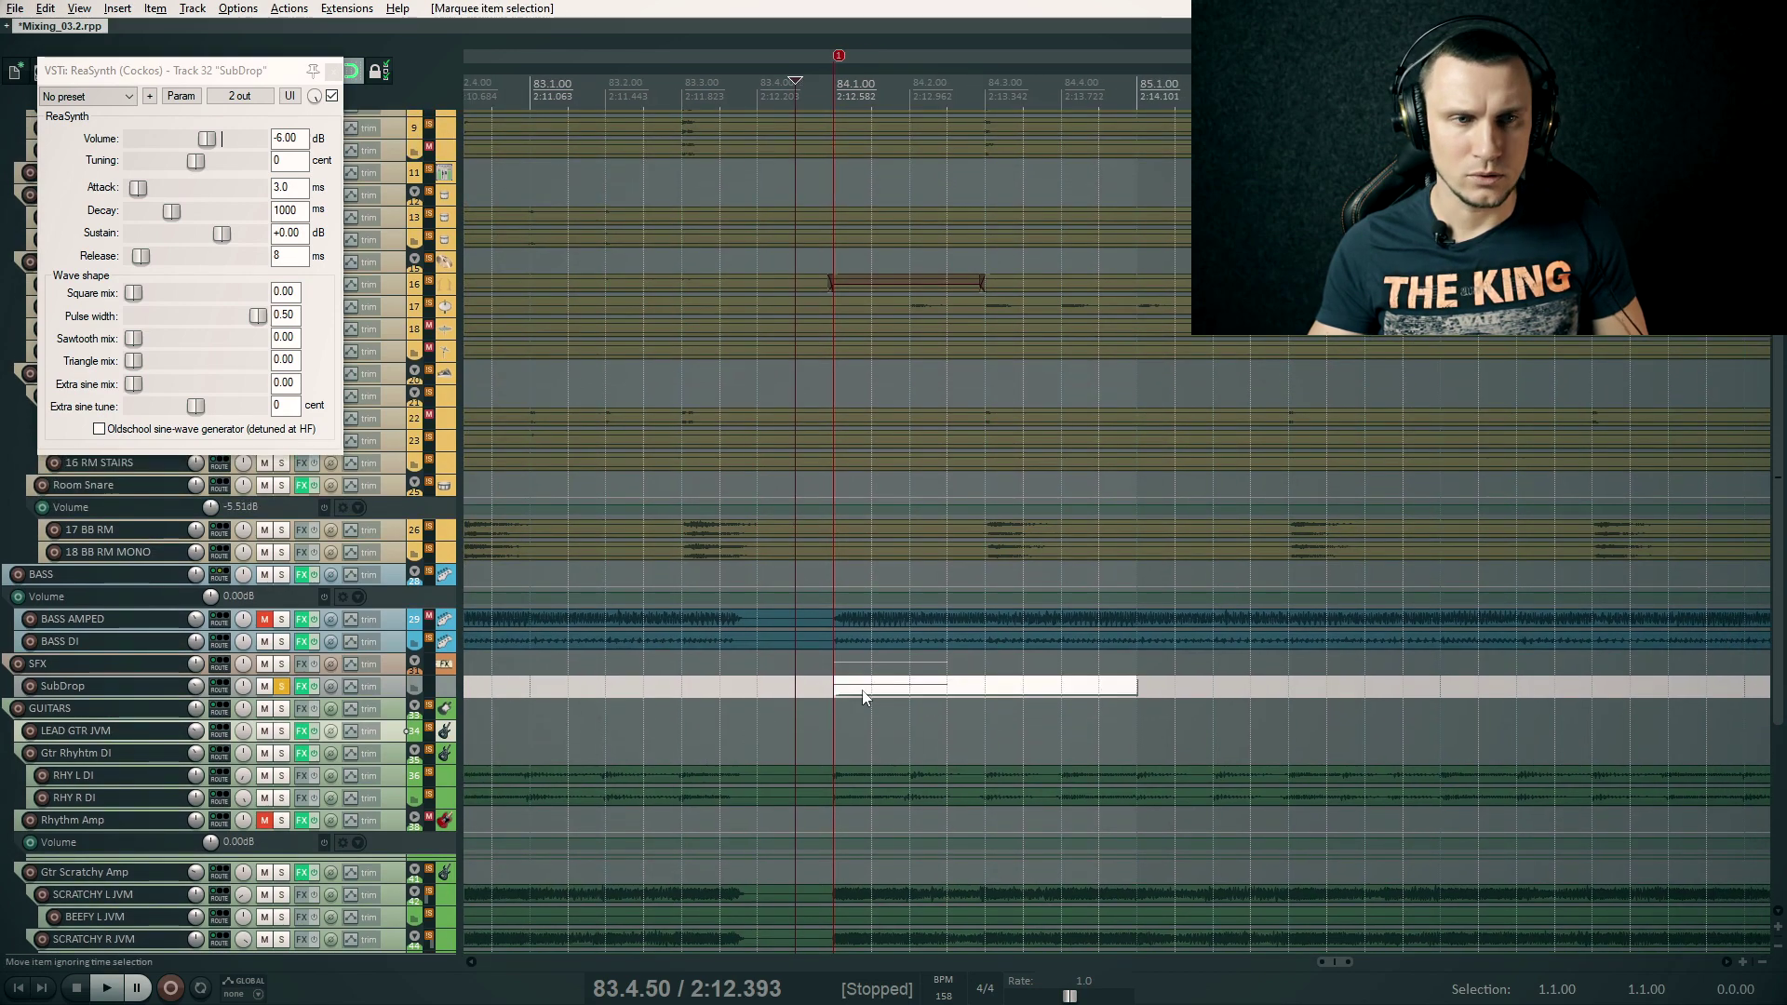
{"action": "left_click_drag", "start_coordinate": [745, 733], "coordinate": [767, 724]}
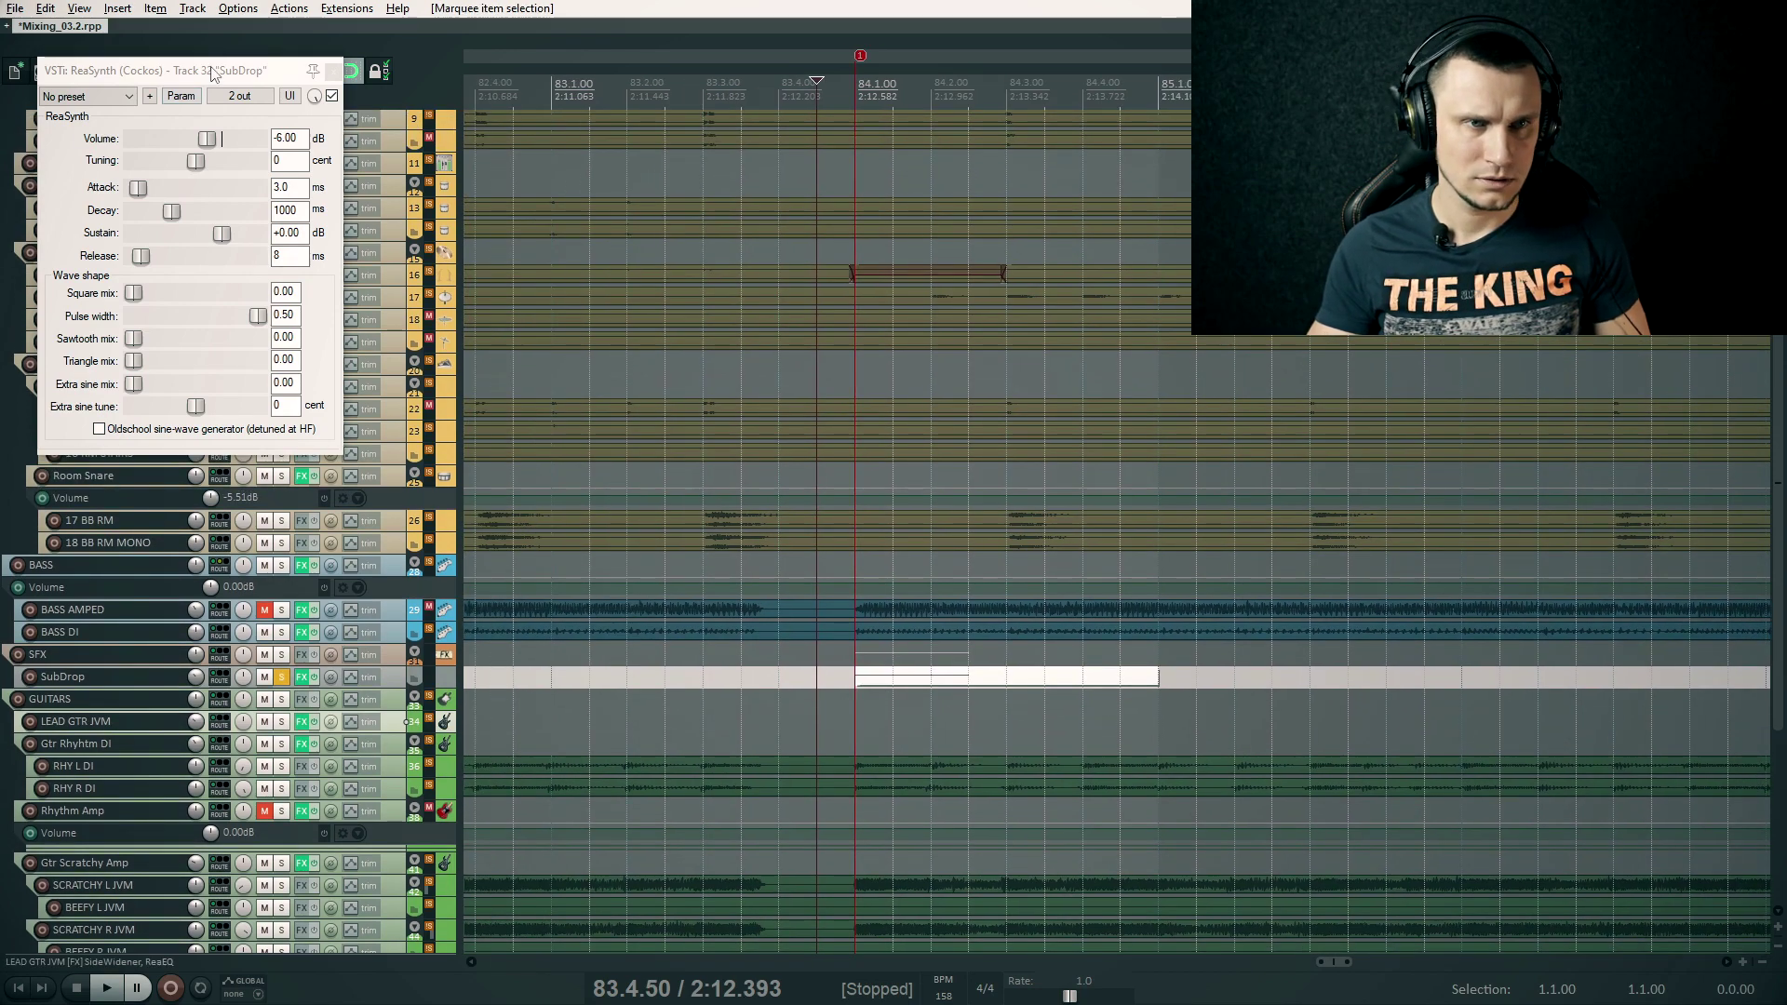
Set ReaSynth's attack to 0.0 ms, decay to 131 ms and sustain to -5.43 dB for the SubDrop track
{"action": "left_click_drag", "start_coordinate": [212, 73], "coordinate": [696, 400]}
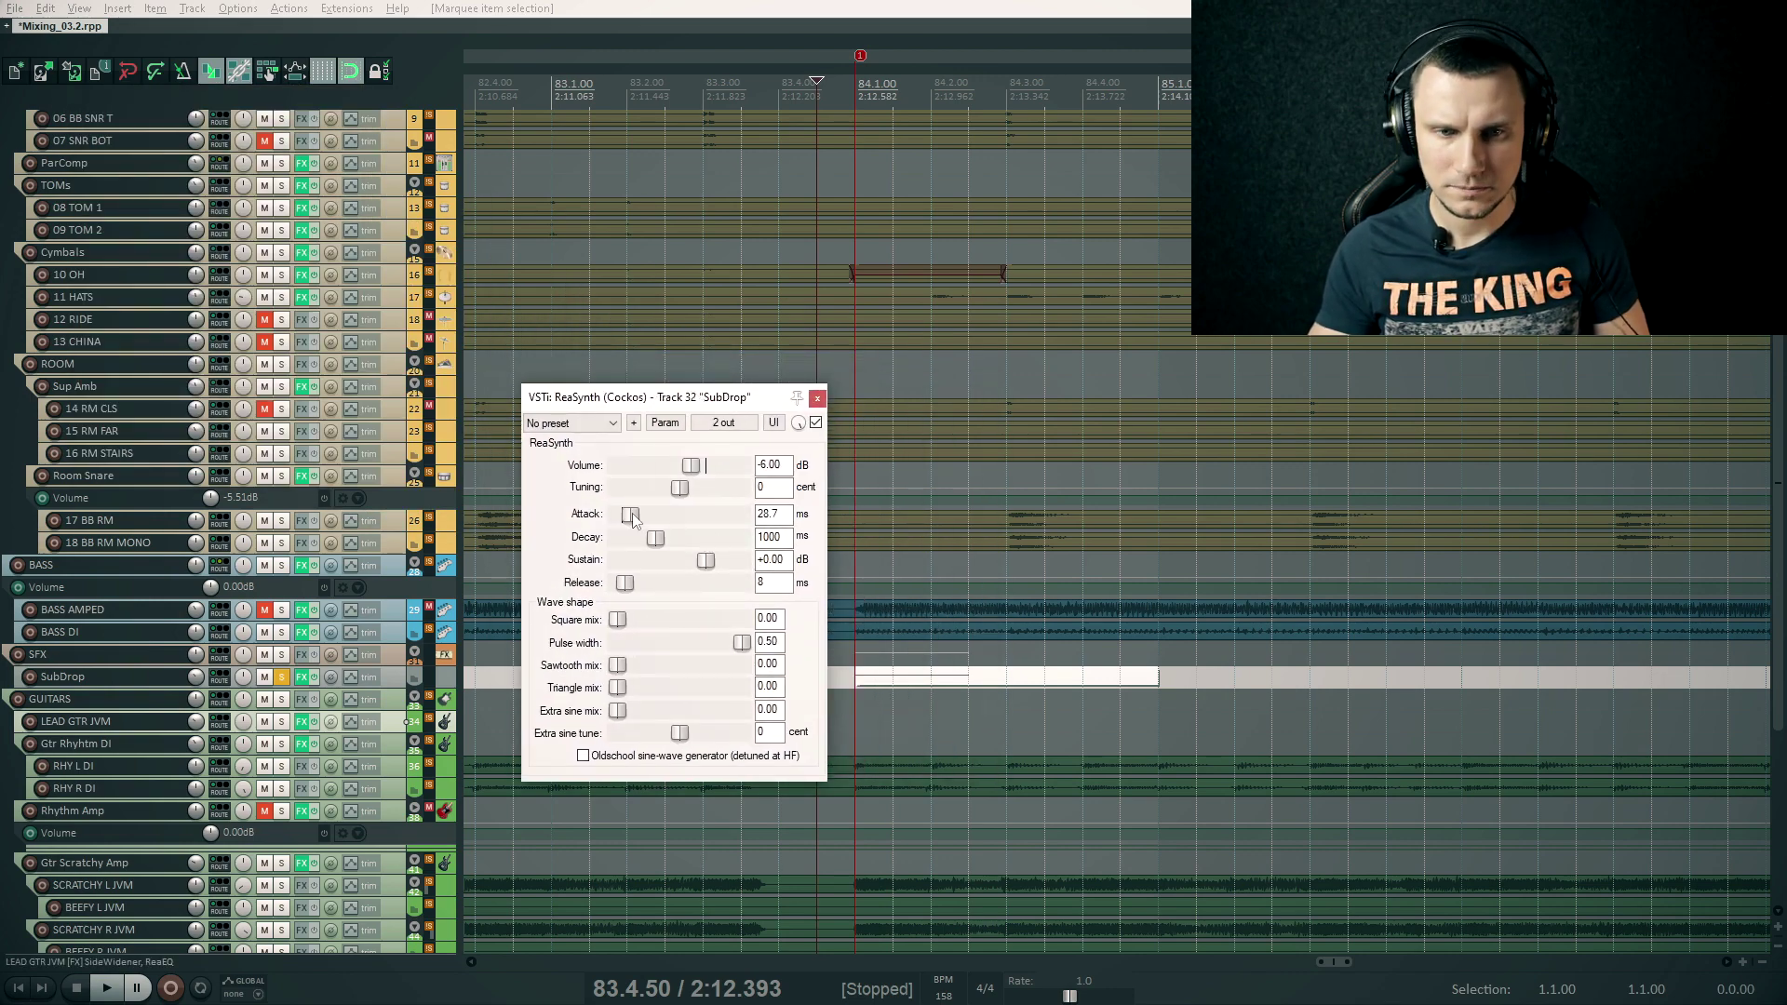
{"action": "left_click_drag", "start_coordinate": [640, 515], "coordinate": [643, 518]}
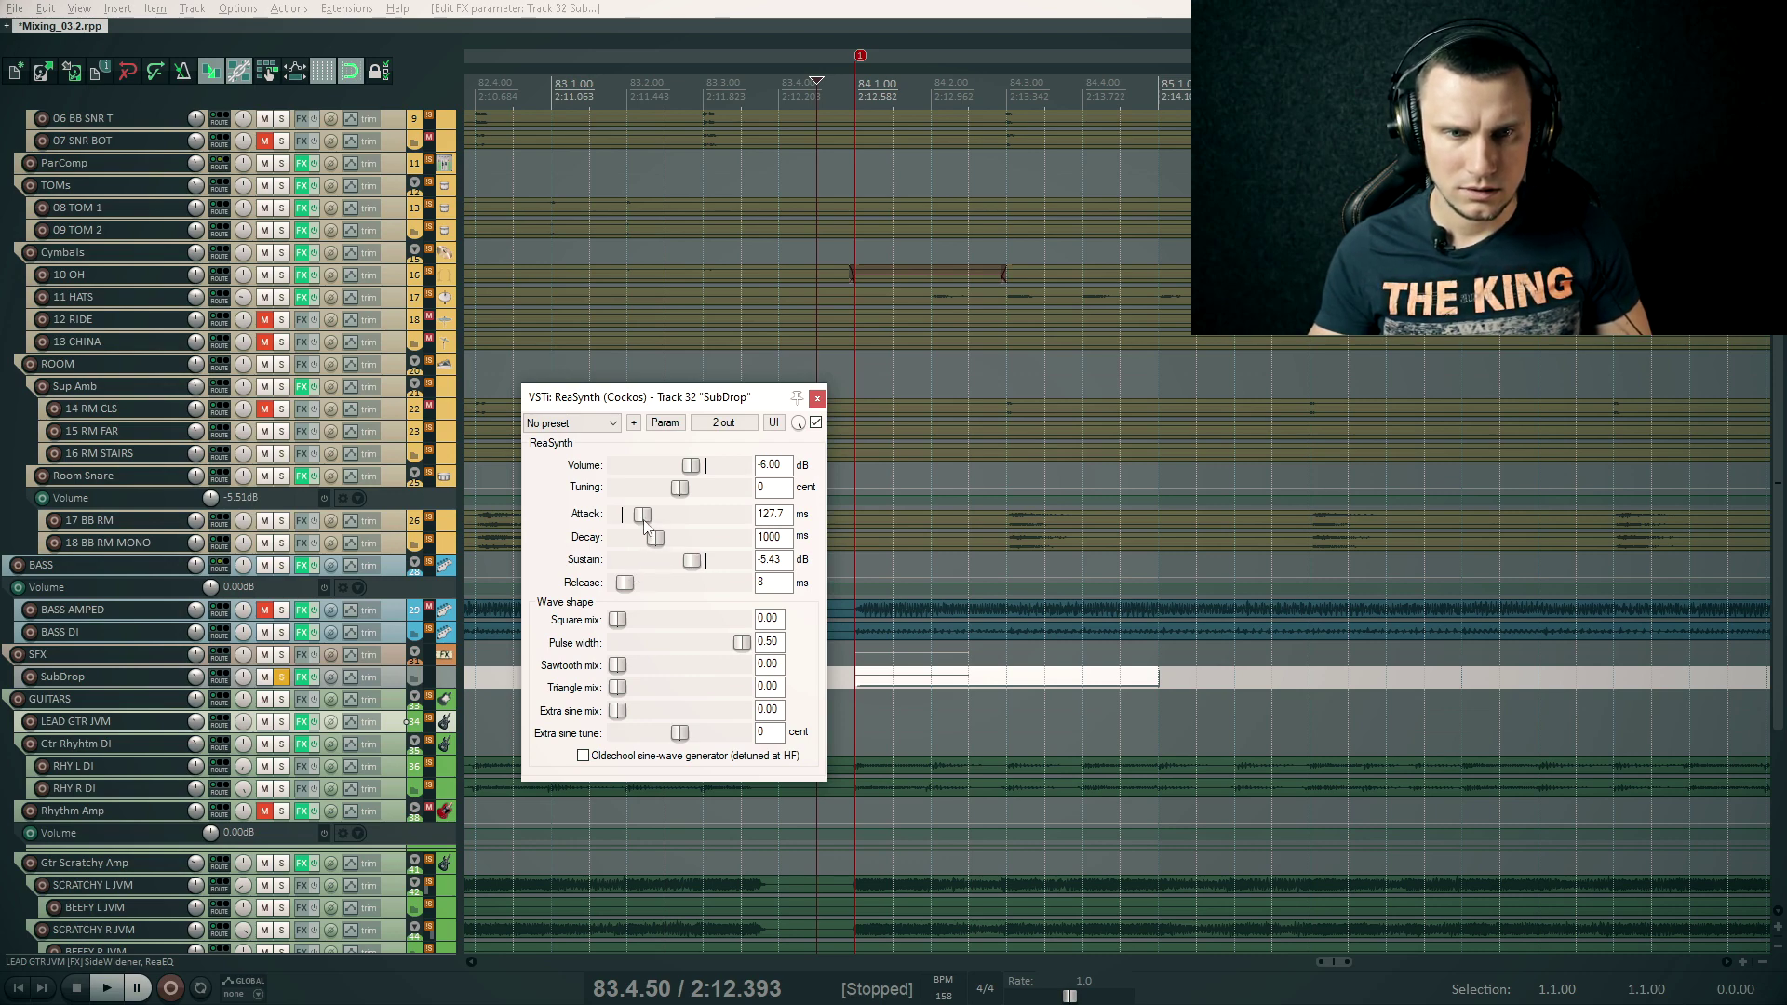
{"action": "left_click_drag", "start_coordinate": [644, 526], "coordinate": [544, 556]}
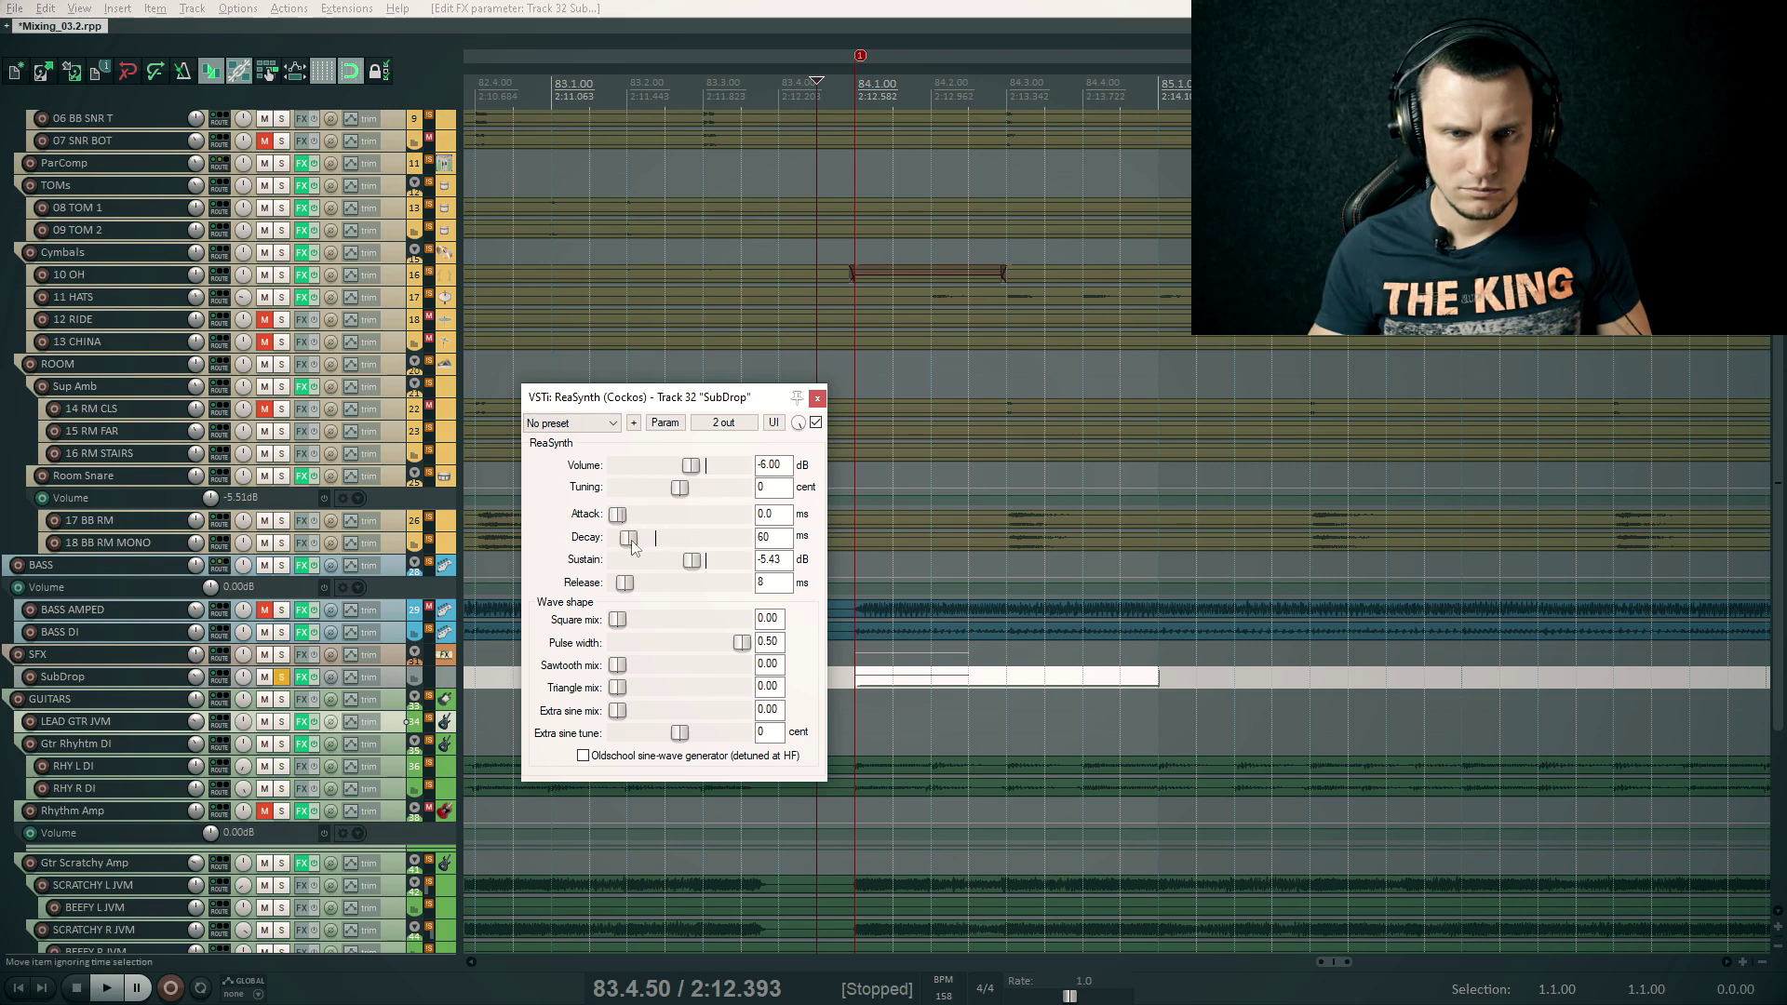
{"action": "left_click_drag", "start_coordinate": [948, 663], "coordinate": [1066, 669]}
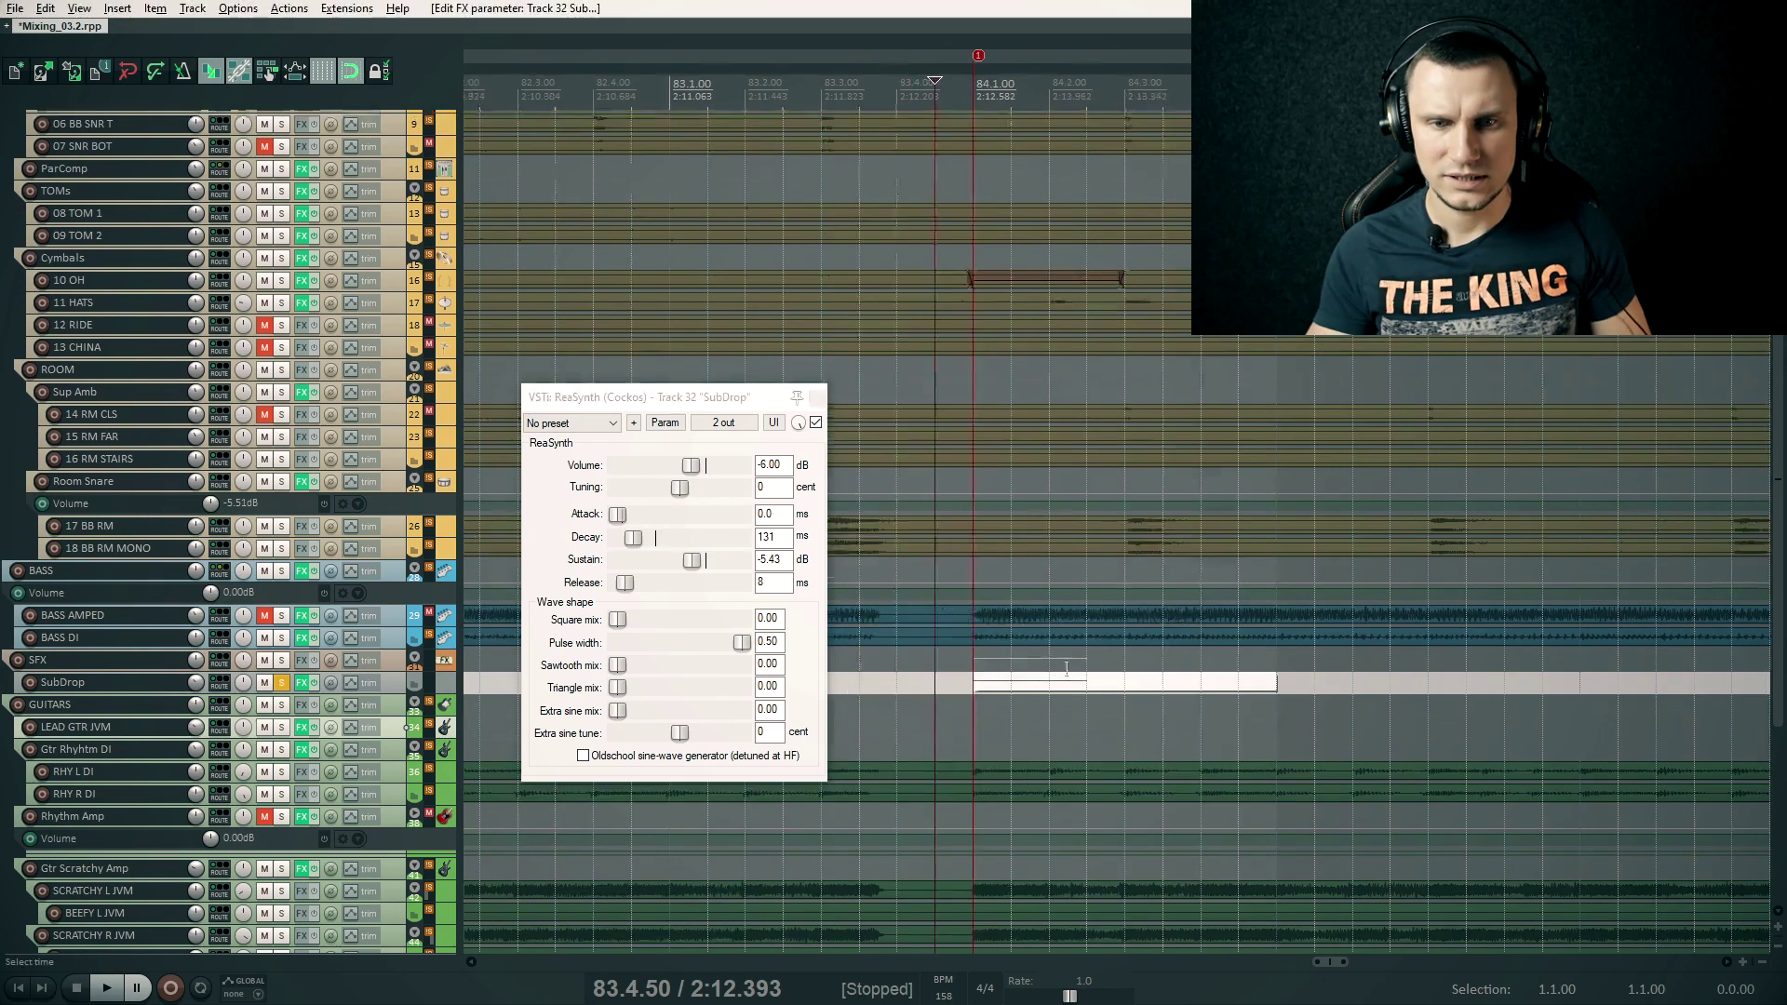
Play the soloed drop from 83.4.50, lower ReaSynth's sustain to -7.78 dB and play it again
{"action": "left_click", "coordinate": [913, 705]}
{"action": "key", "text": "space"}
{"action": "key", "text": "space"}
{"action": "left_click", "coordinate": [921, 711]}
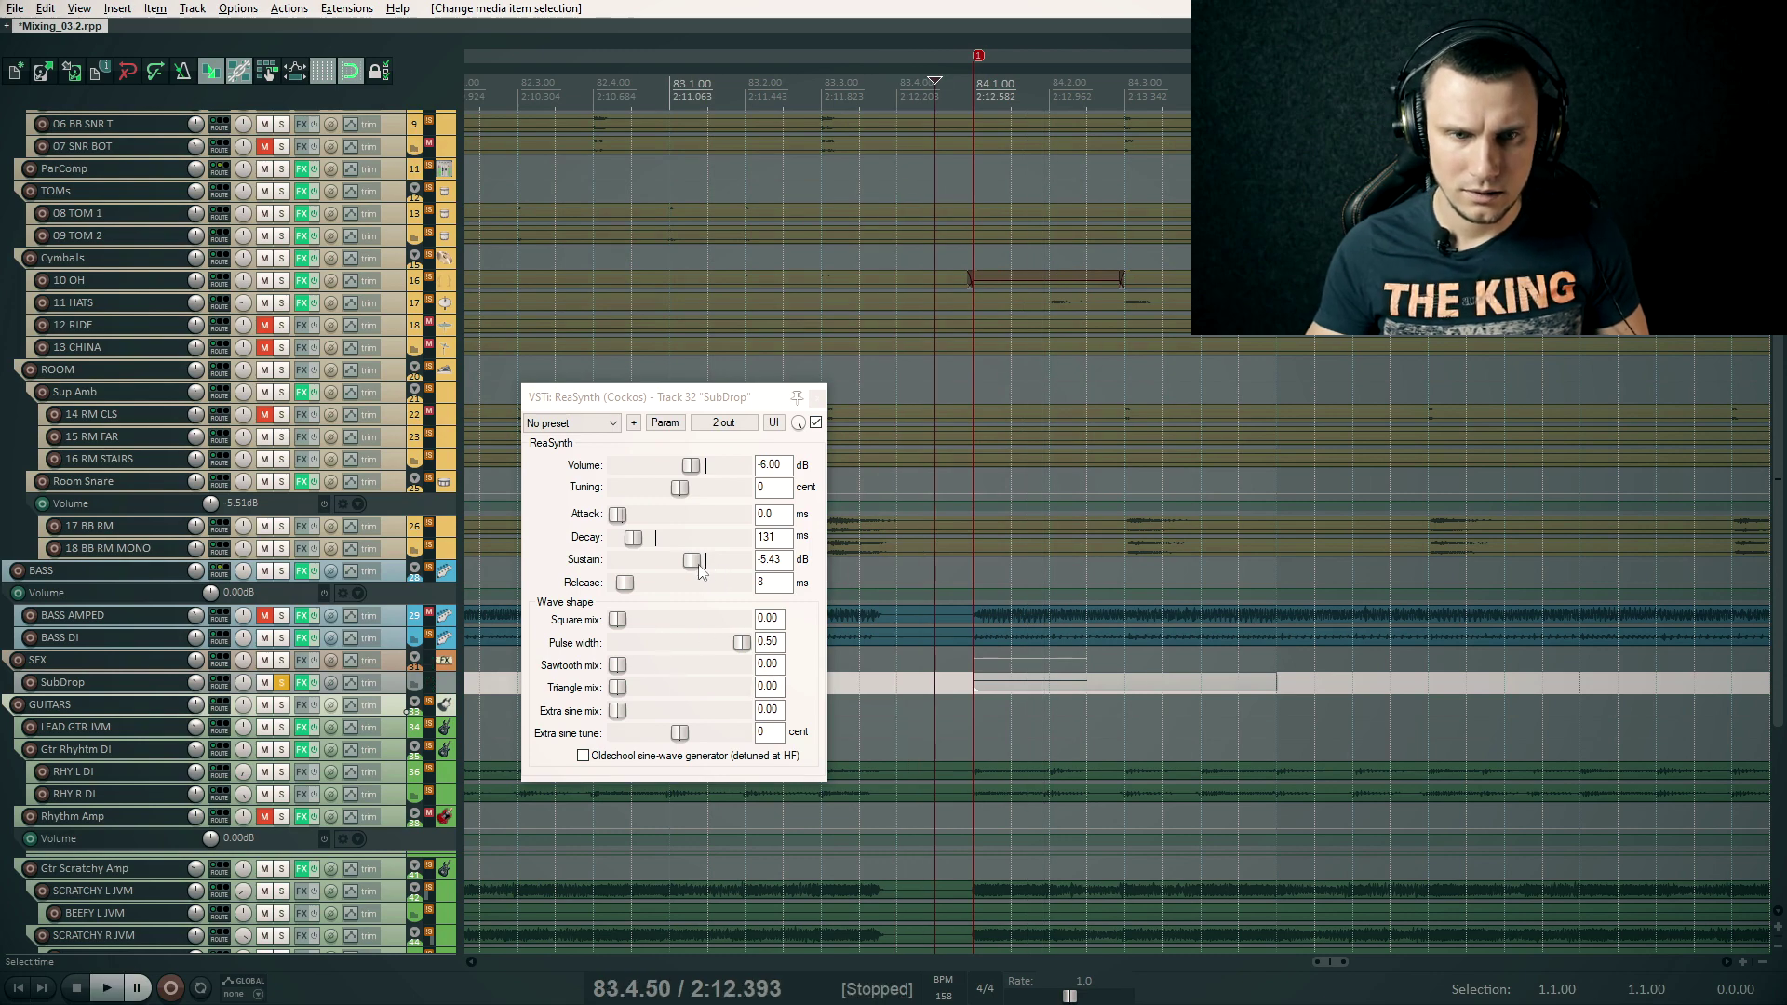
{"action": "left_click_drag", "start_coordinate": [699, 565], "coordinate": [693, 565]}
{"action": "key", "text": "space"}
{"action": "key", "text": "space"}
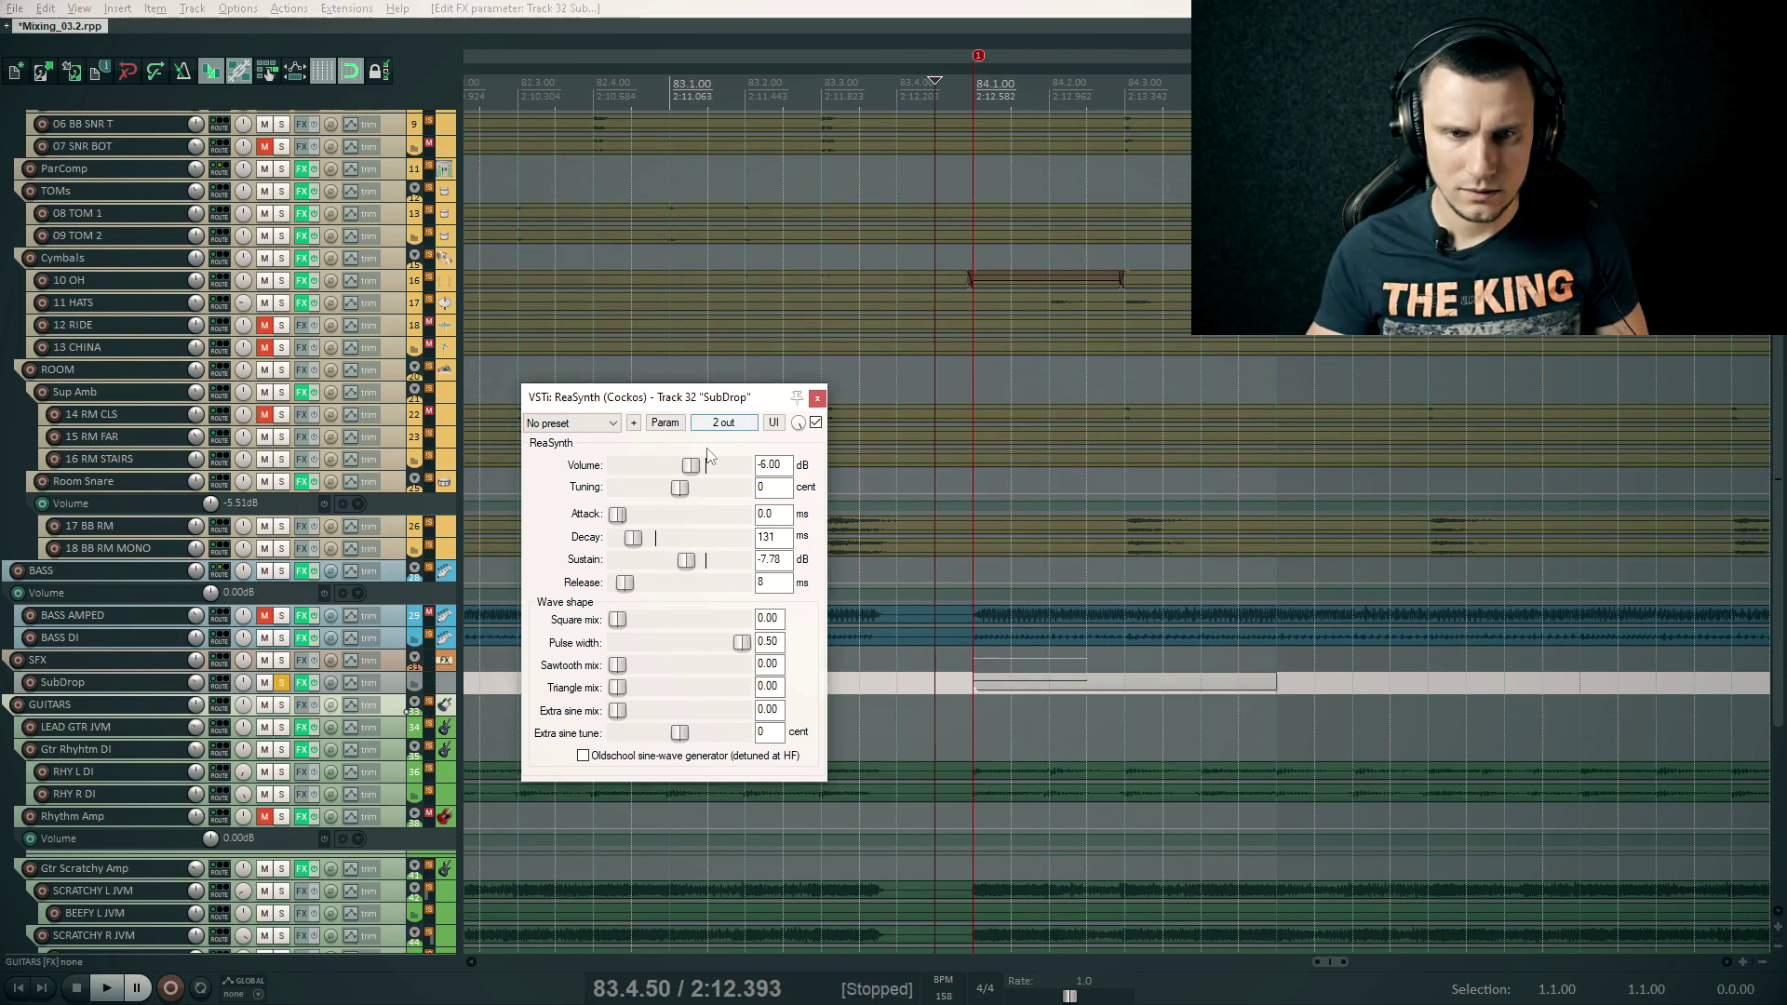
Raise ReaSynth's volume to +0.00 dB and its release to 1161 ms while replaying the drop from 83.4.50
{"action": "key", "text": "space"}
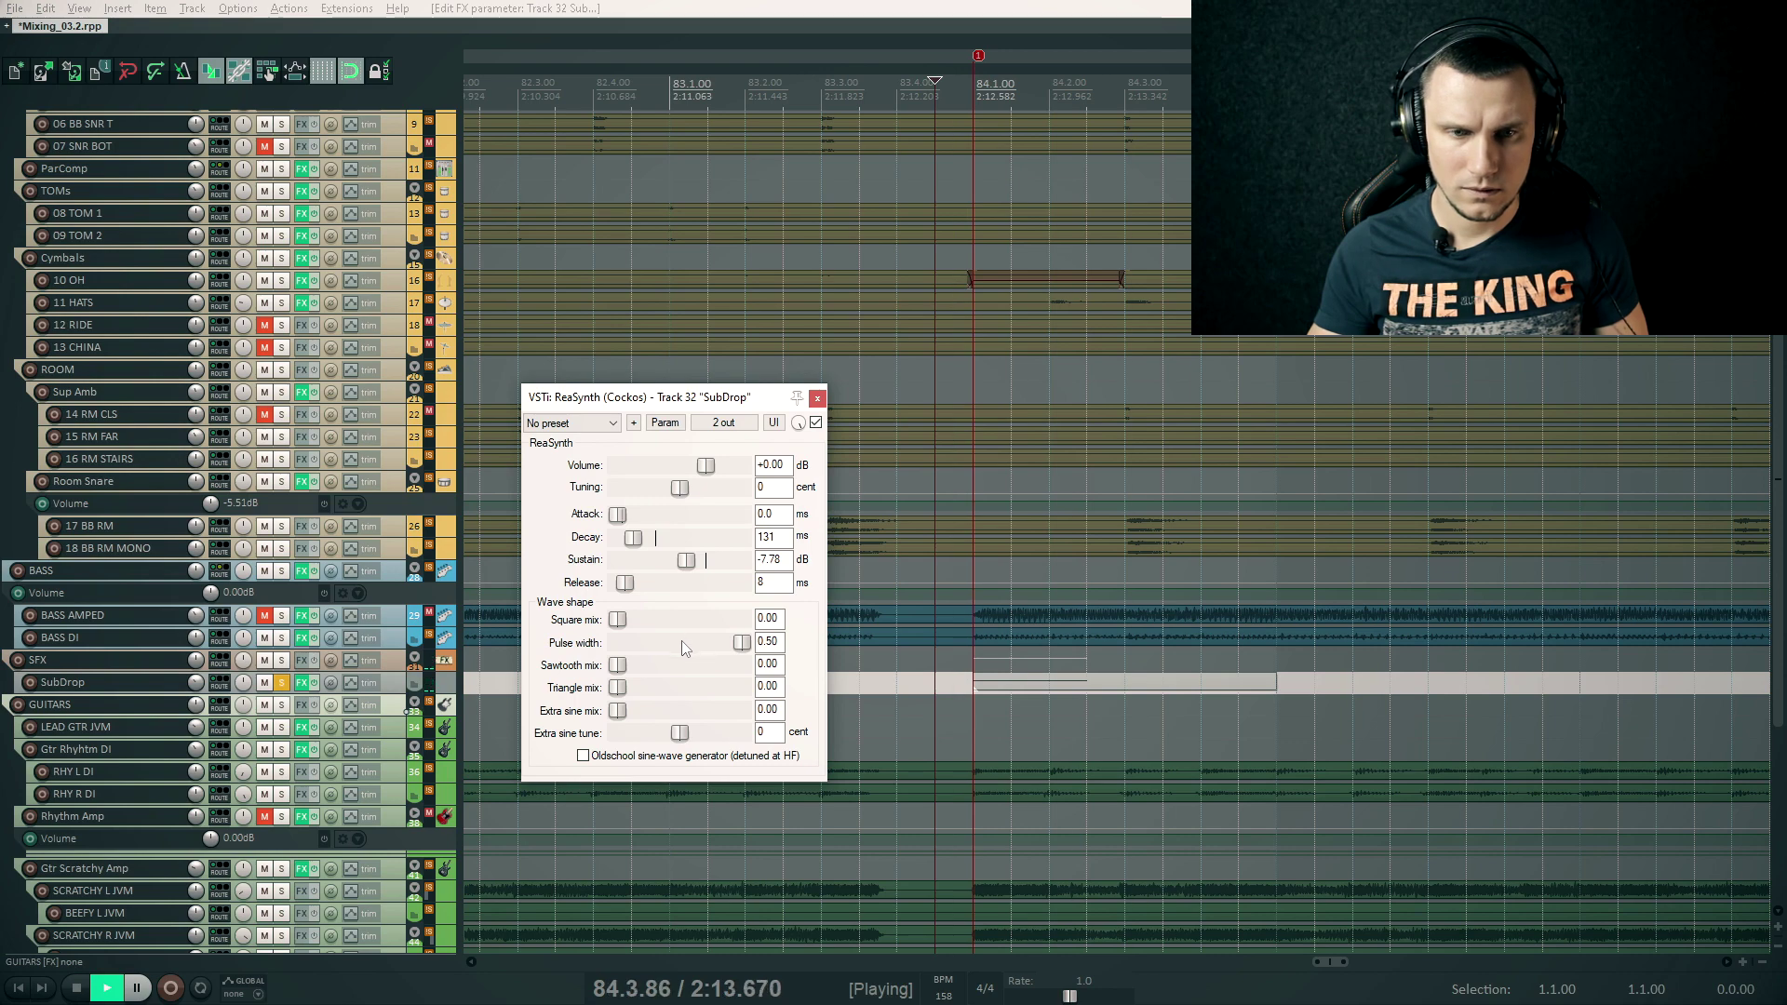
{"action": "key", "text": "space"}
{"action": "key", "text": "space"}
{"action": "key", "text": "space"}
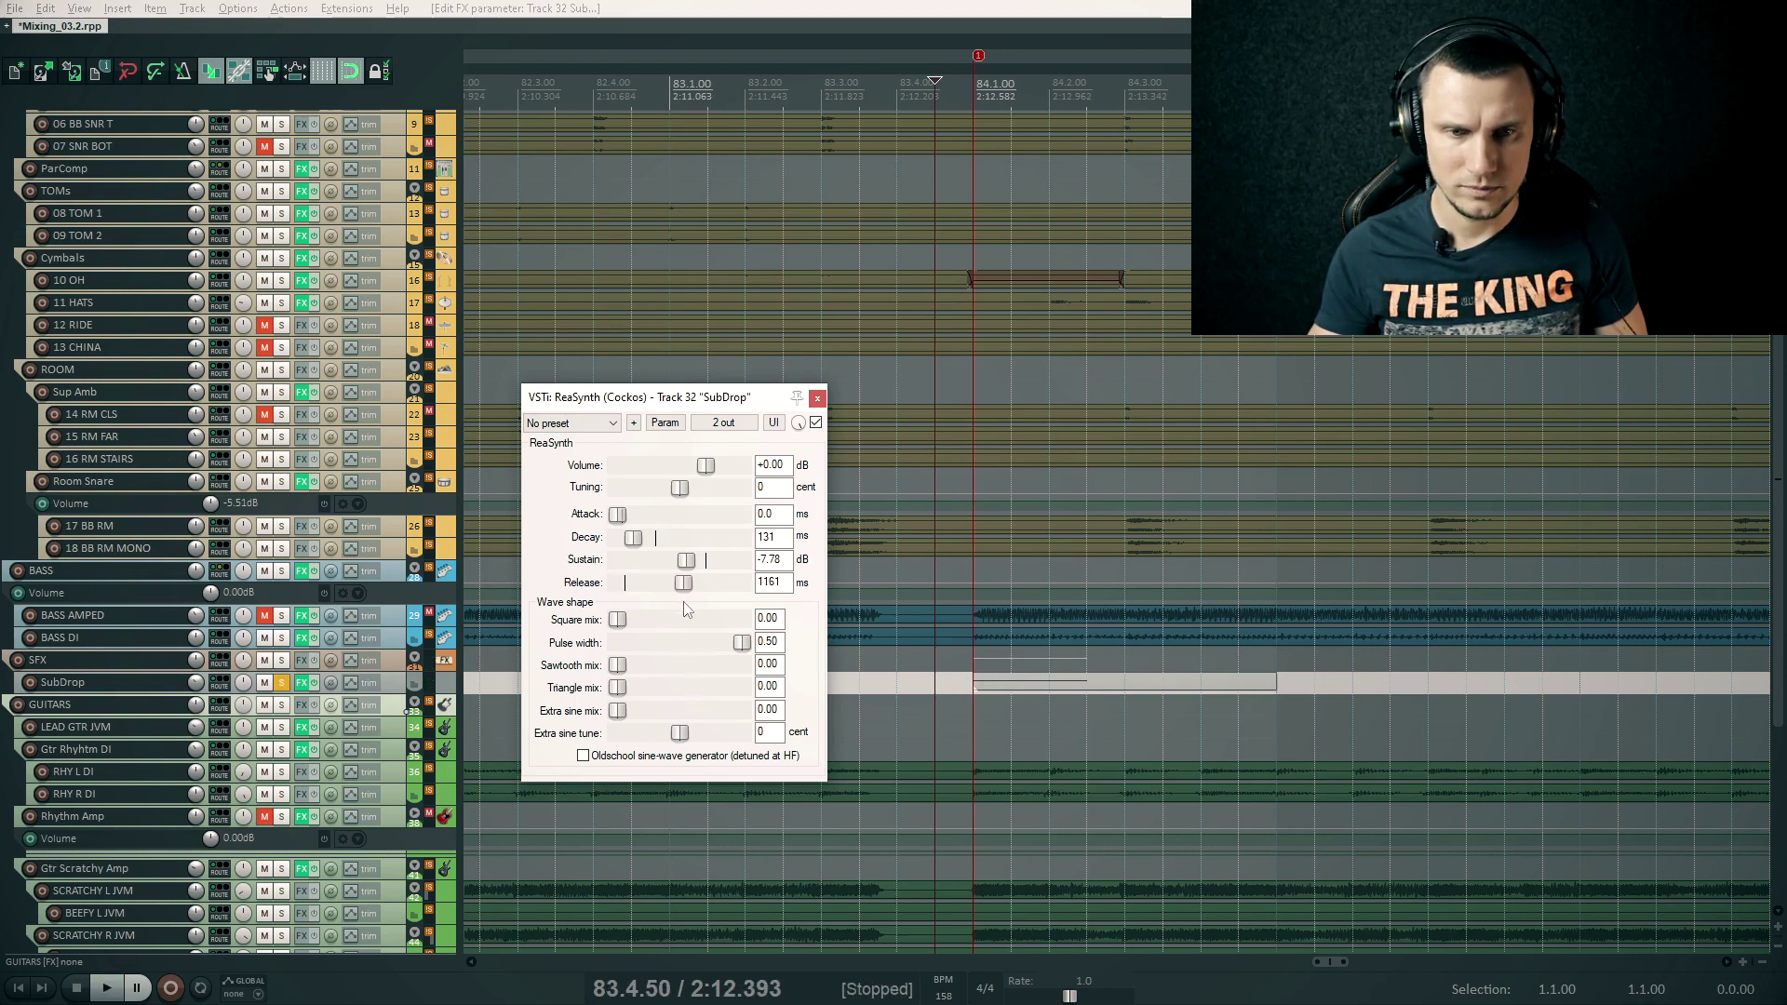
{"action": "key", "text": "space"}
{"action": "key", "text": "space"}
{"action": "key", "text": "space"}
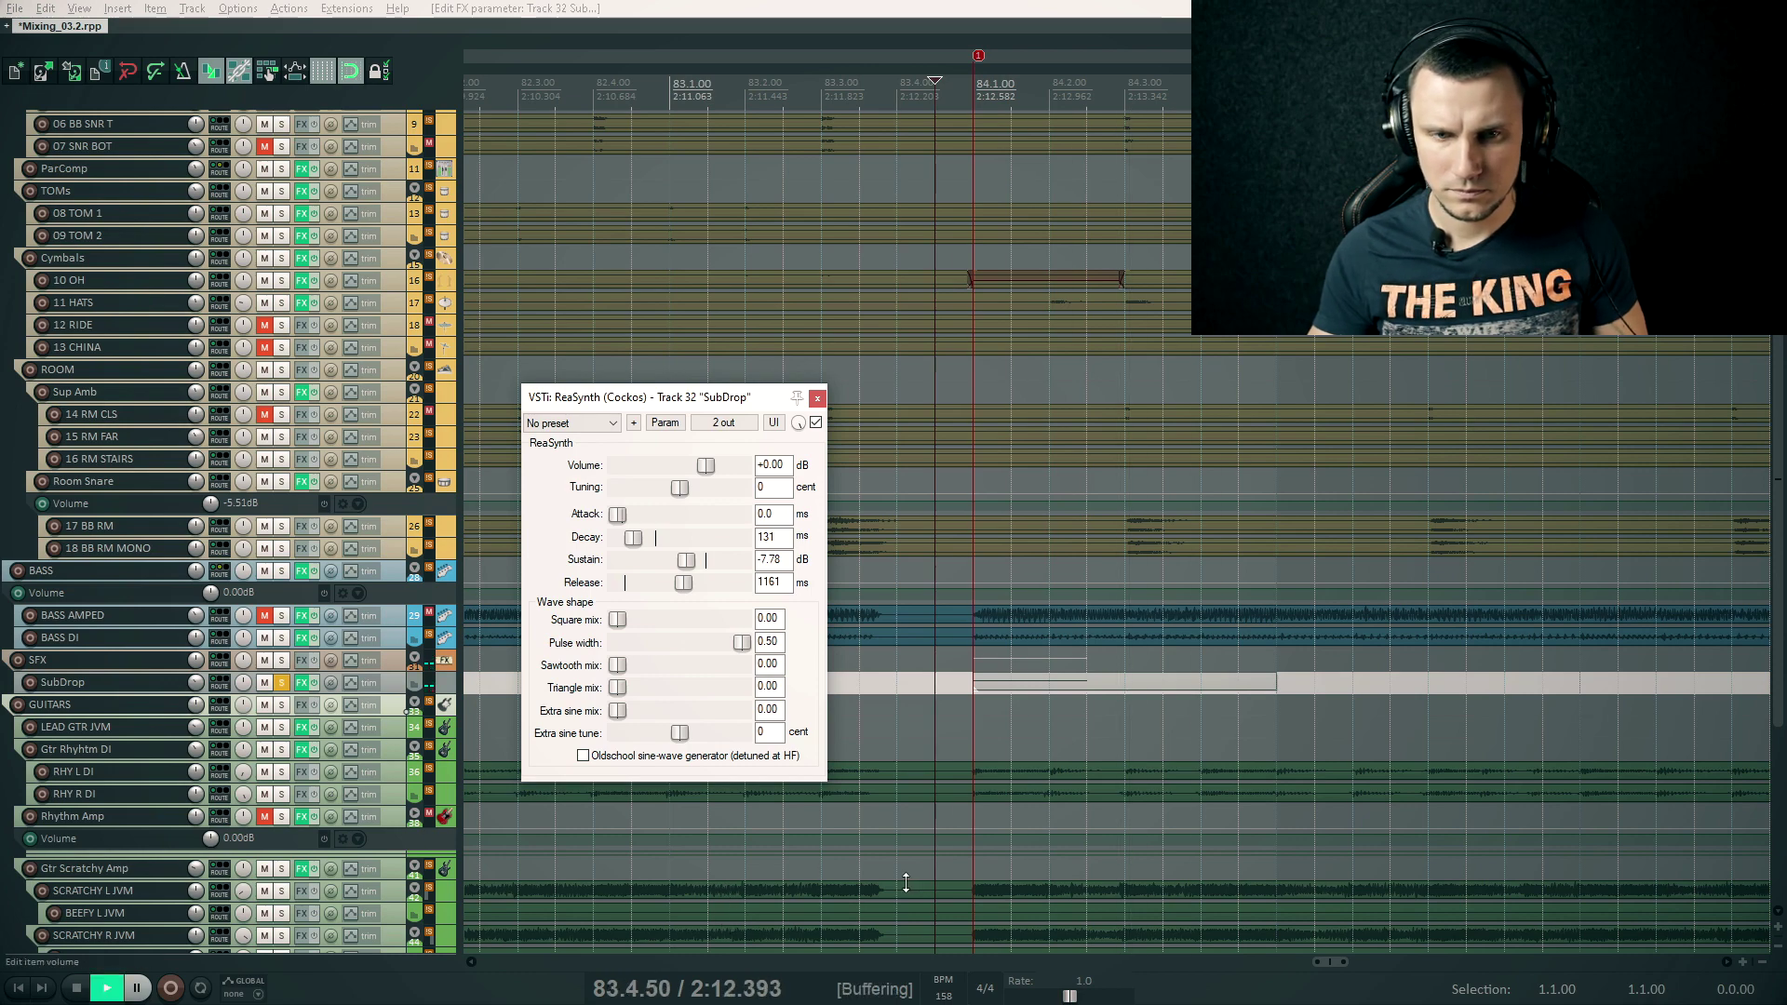
{"action": "key", "text": "space"}
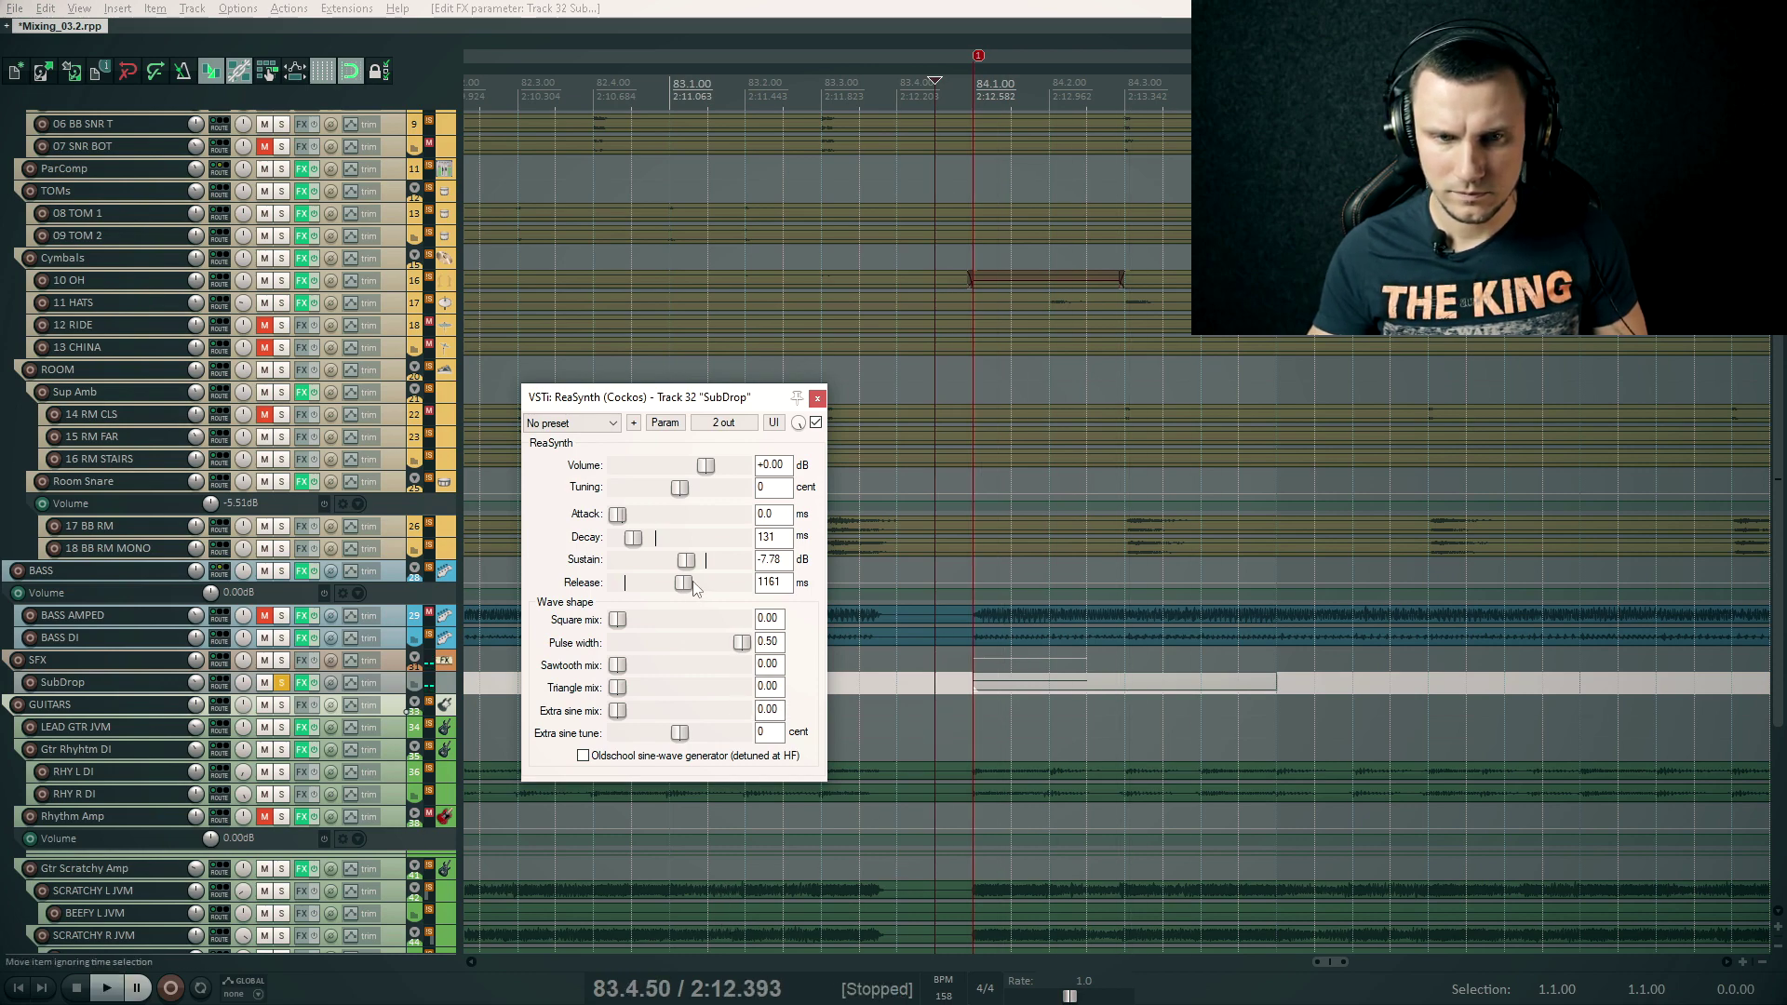
Lengthen ReaSynth's release to 1395 ms and replay the soloed drop
{"action": "key", "text": "space"}
{"action": "key", "text": "space"}
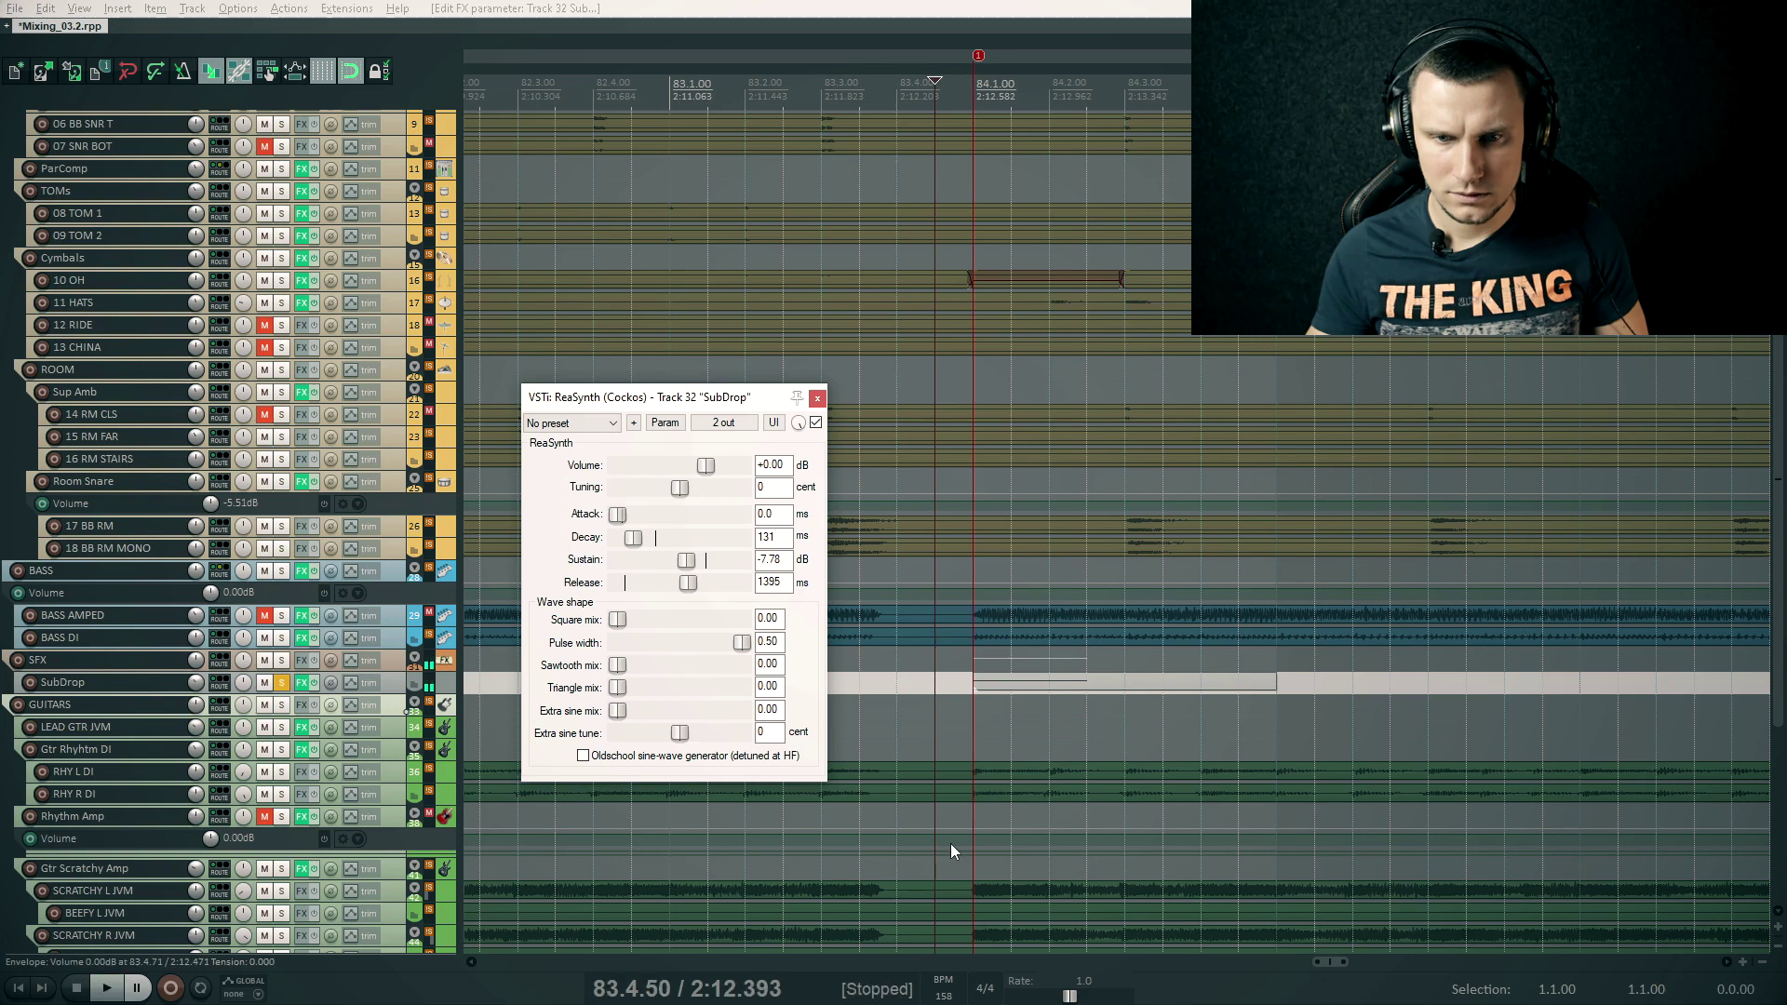
{"action": "key", "text": "space"}
{"action": "key", "text": "space"}
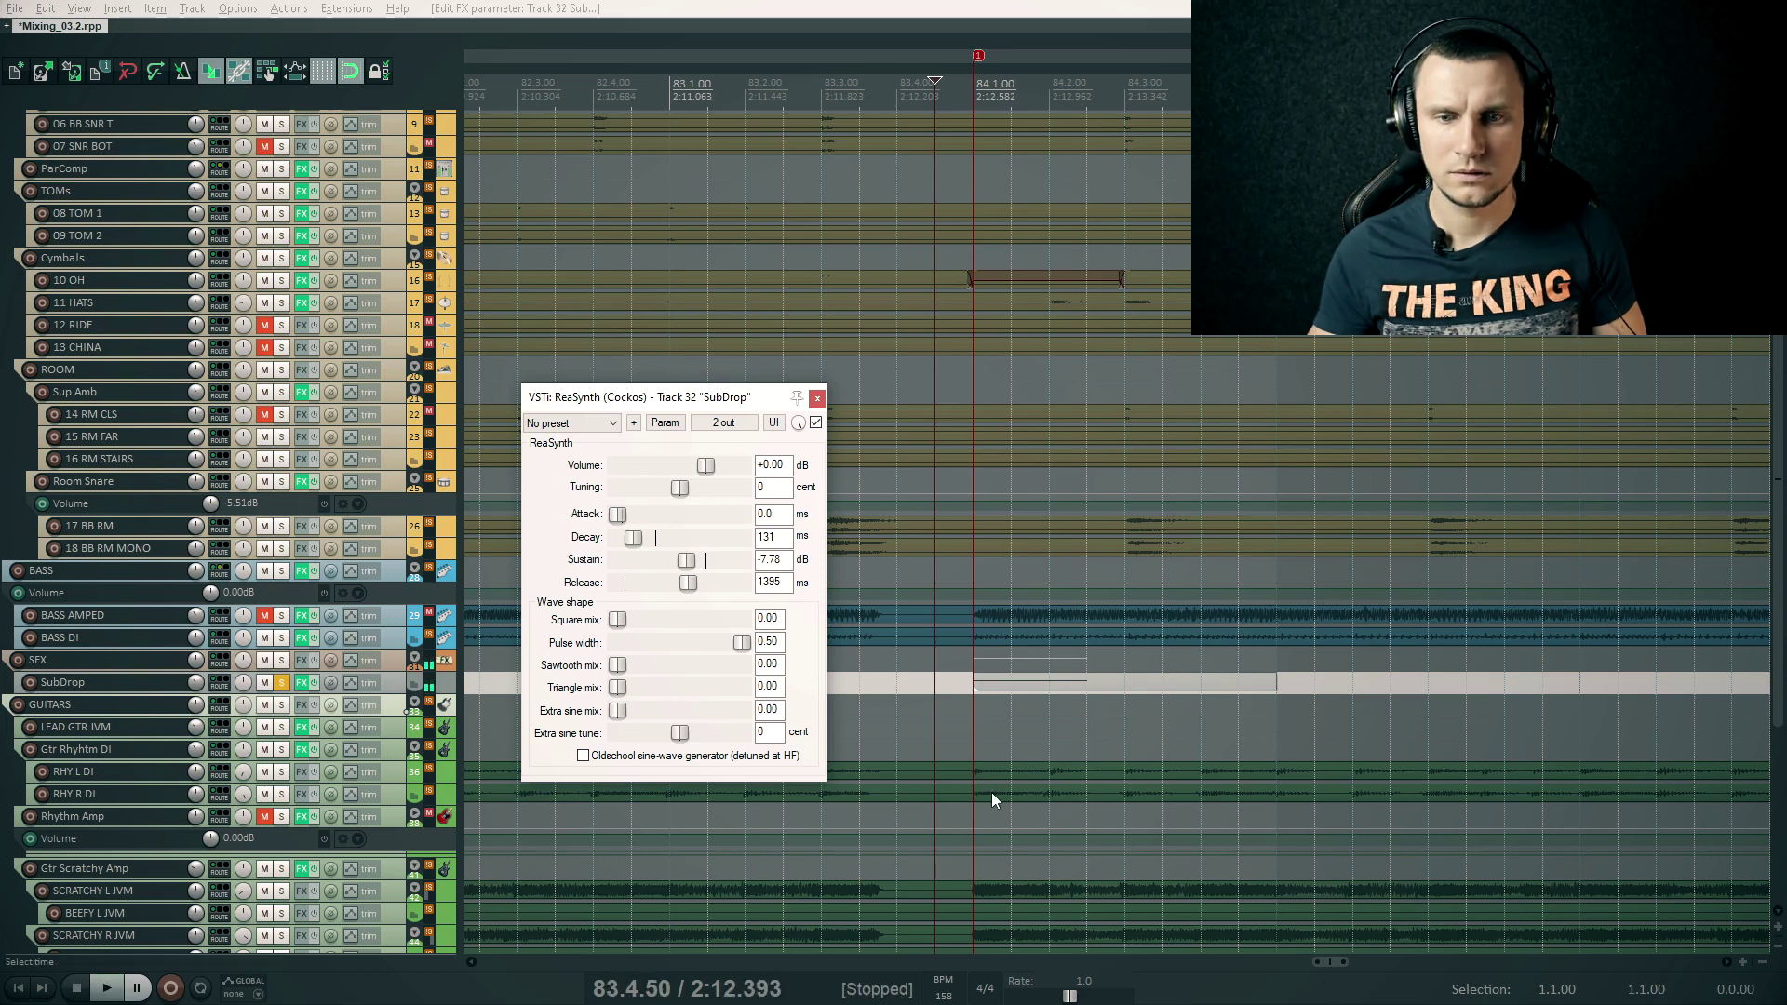
Open the SubDrop MIDI item for editing, shorten its note to end at 84.2 and play it from 84.1.00
{"action": "double_click", "coordinate": [976, 686]}
{"action": "left_click", "coordinate": [1084, 641]}
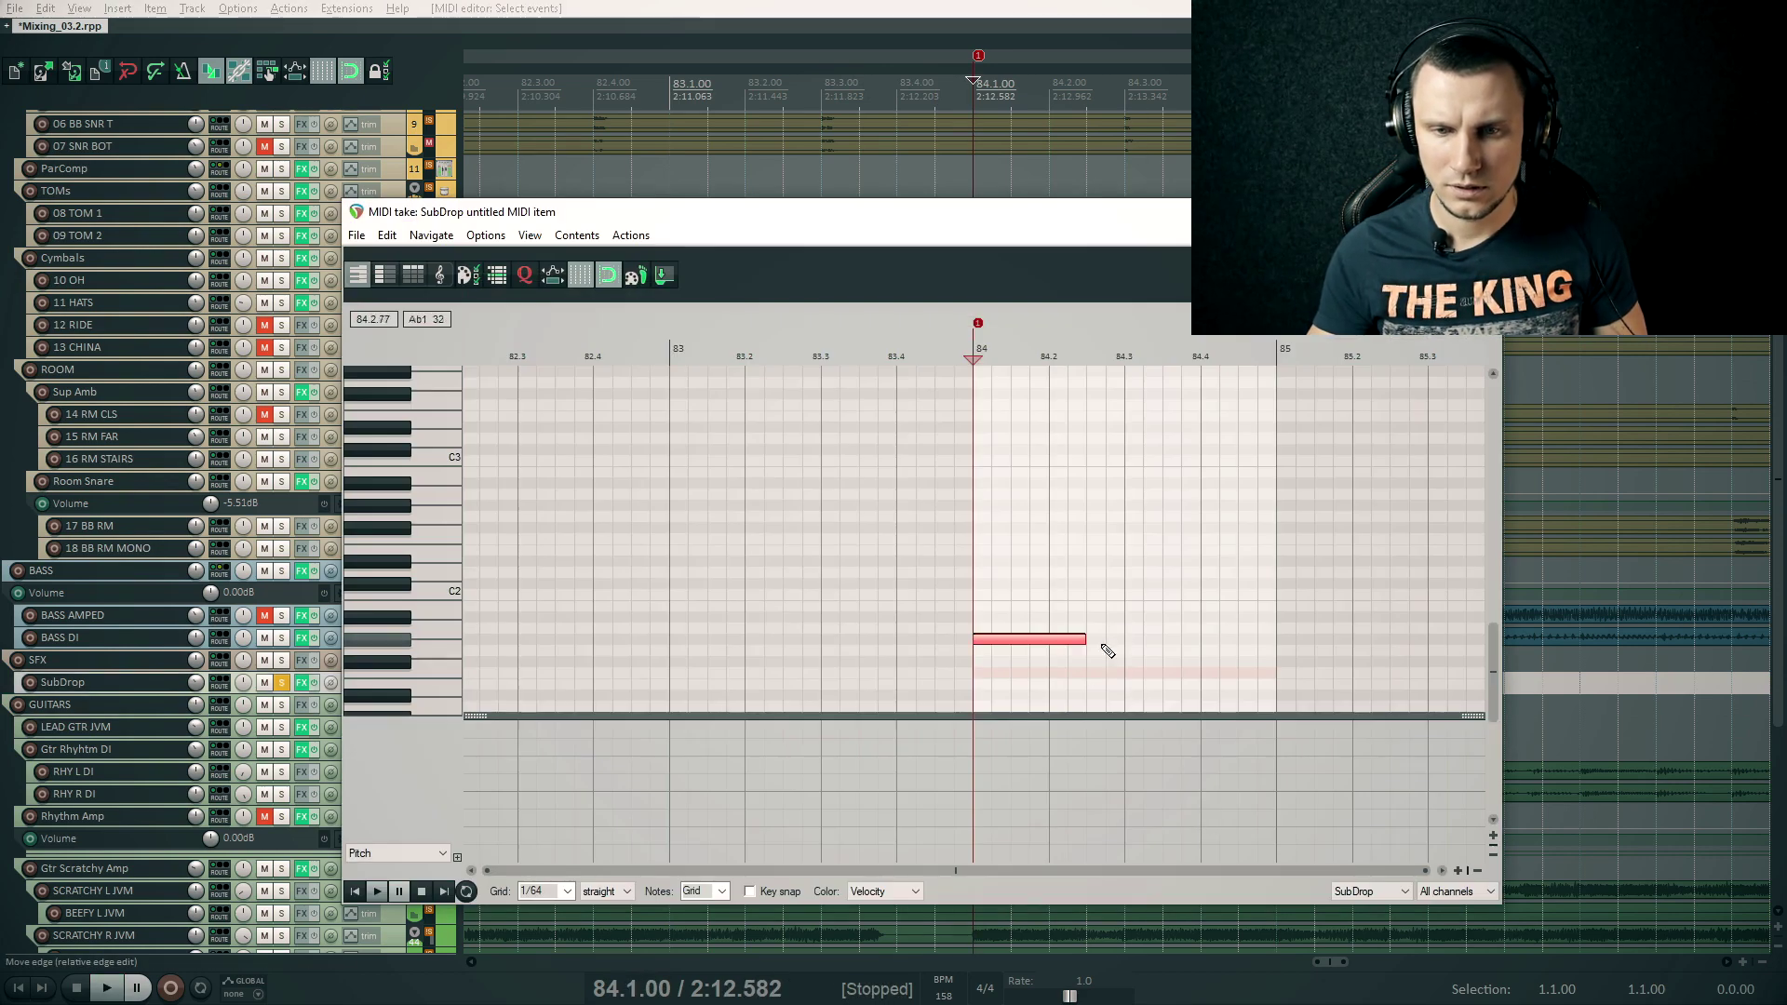
{"action": "left_click_drag", "start_coordinate": [1083, 641], "coordinate": [1046, 670]}
{"action": "key", "text": "space"}
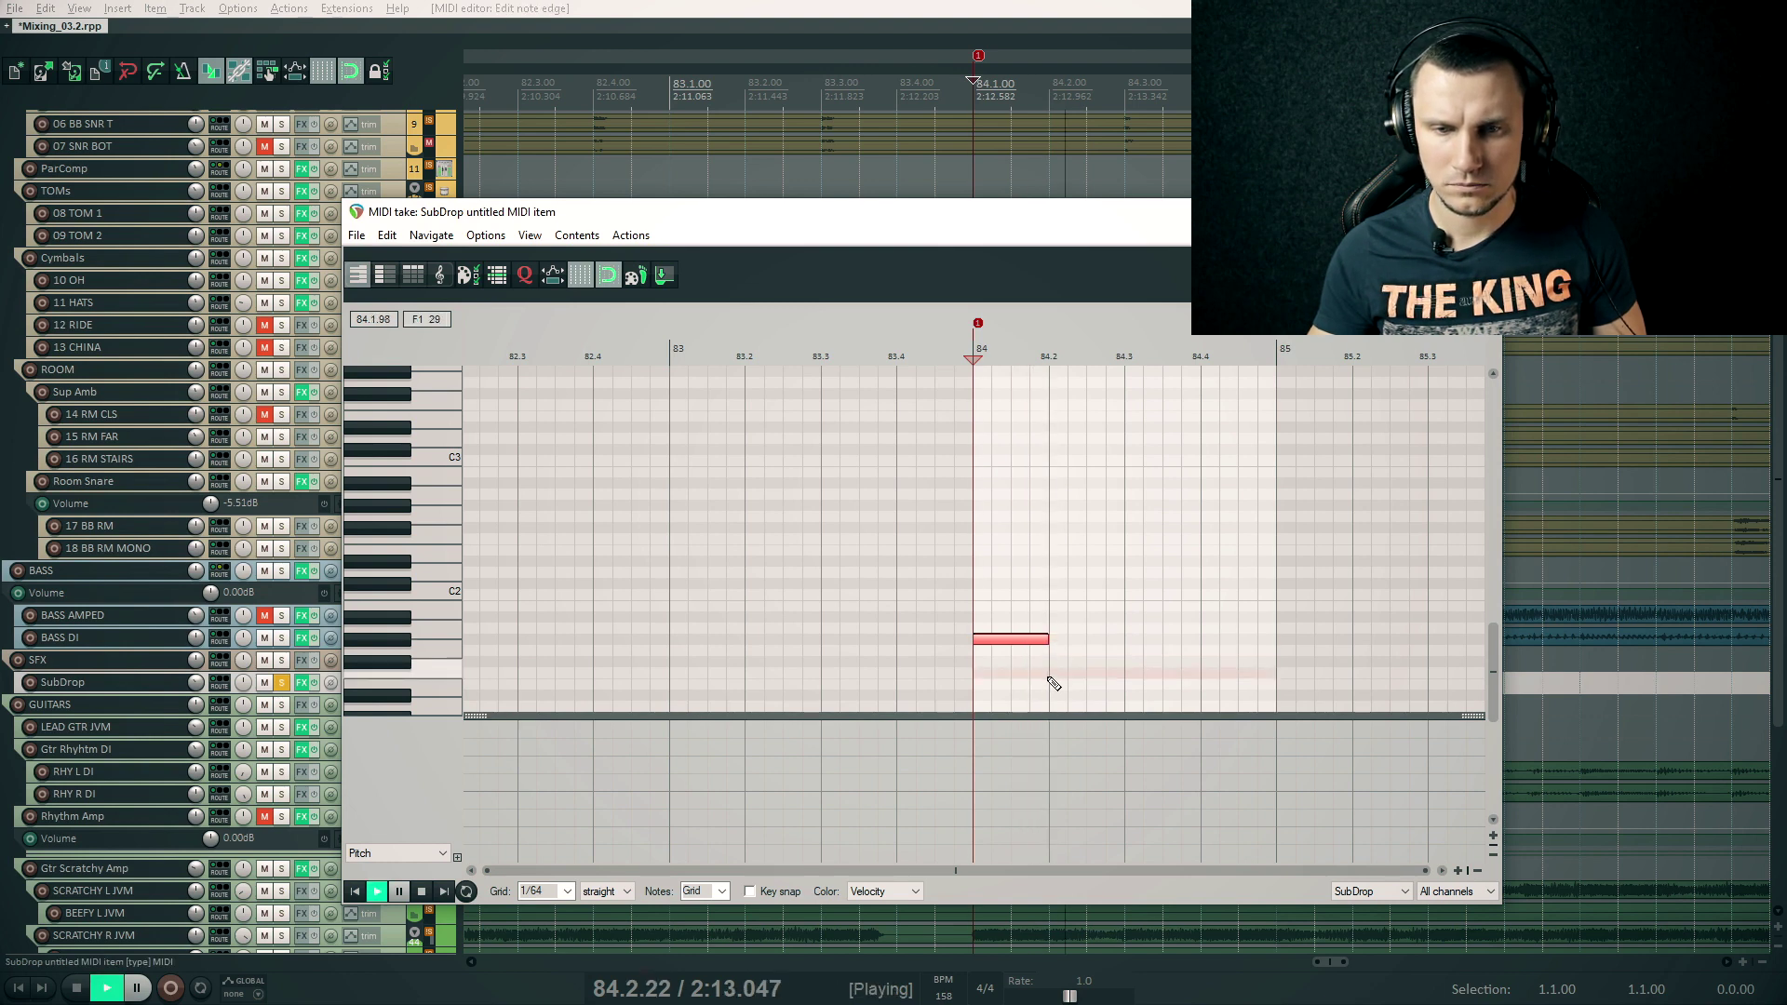
{"action": "key", "text": "space"}
{"action": "key", "text": "space"}
{"action": "key", "text": "space"}
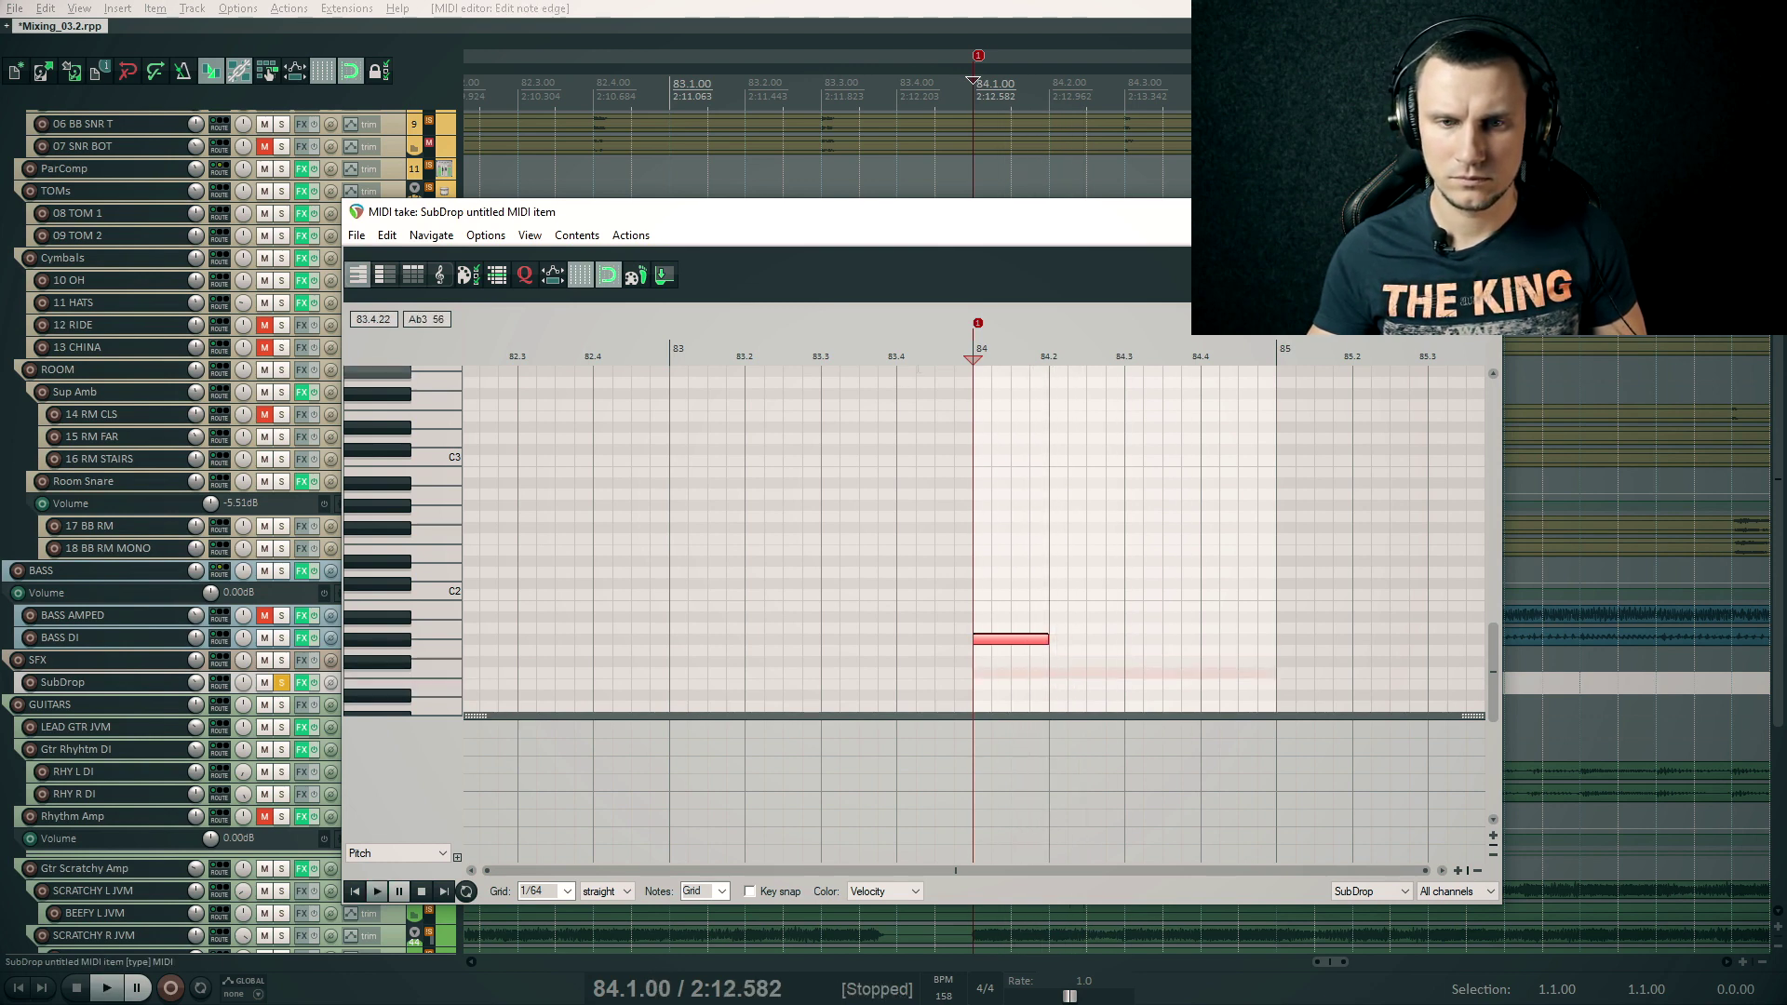
Play the shortened note from 83.4.38 and close the MIDI editor
{"action": "left_click", "coordinate": [924, 352]}
{"action": "key", "text": "space"}
{"action": "key", "text": "space"}
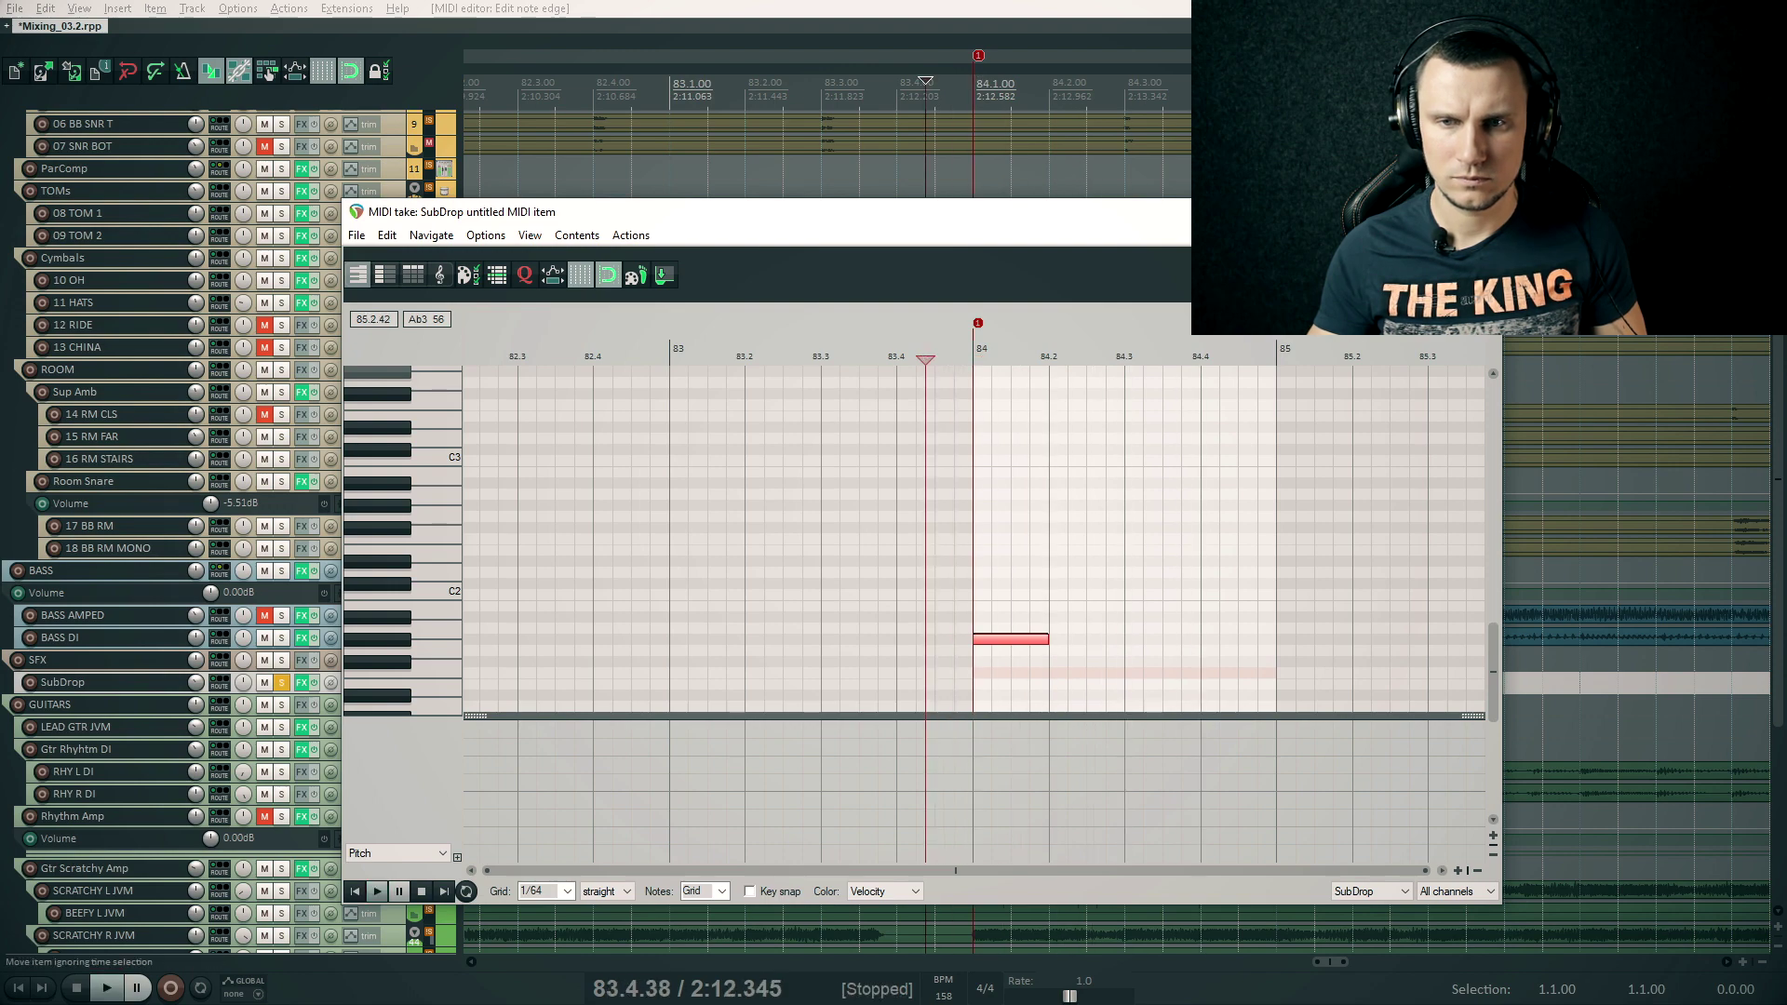
{"action": "key", "text": "Escape"}
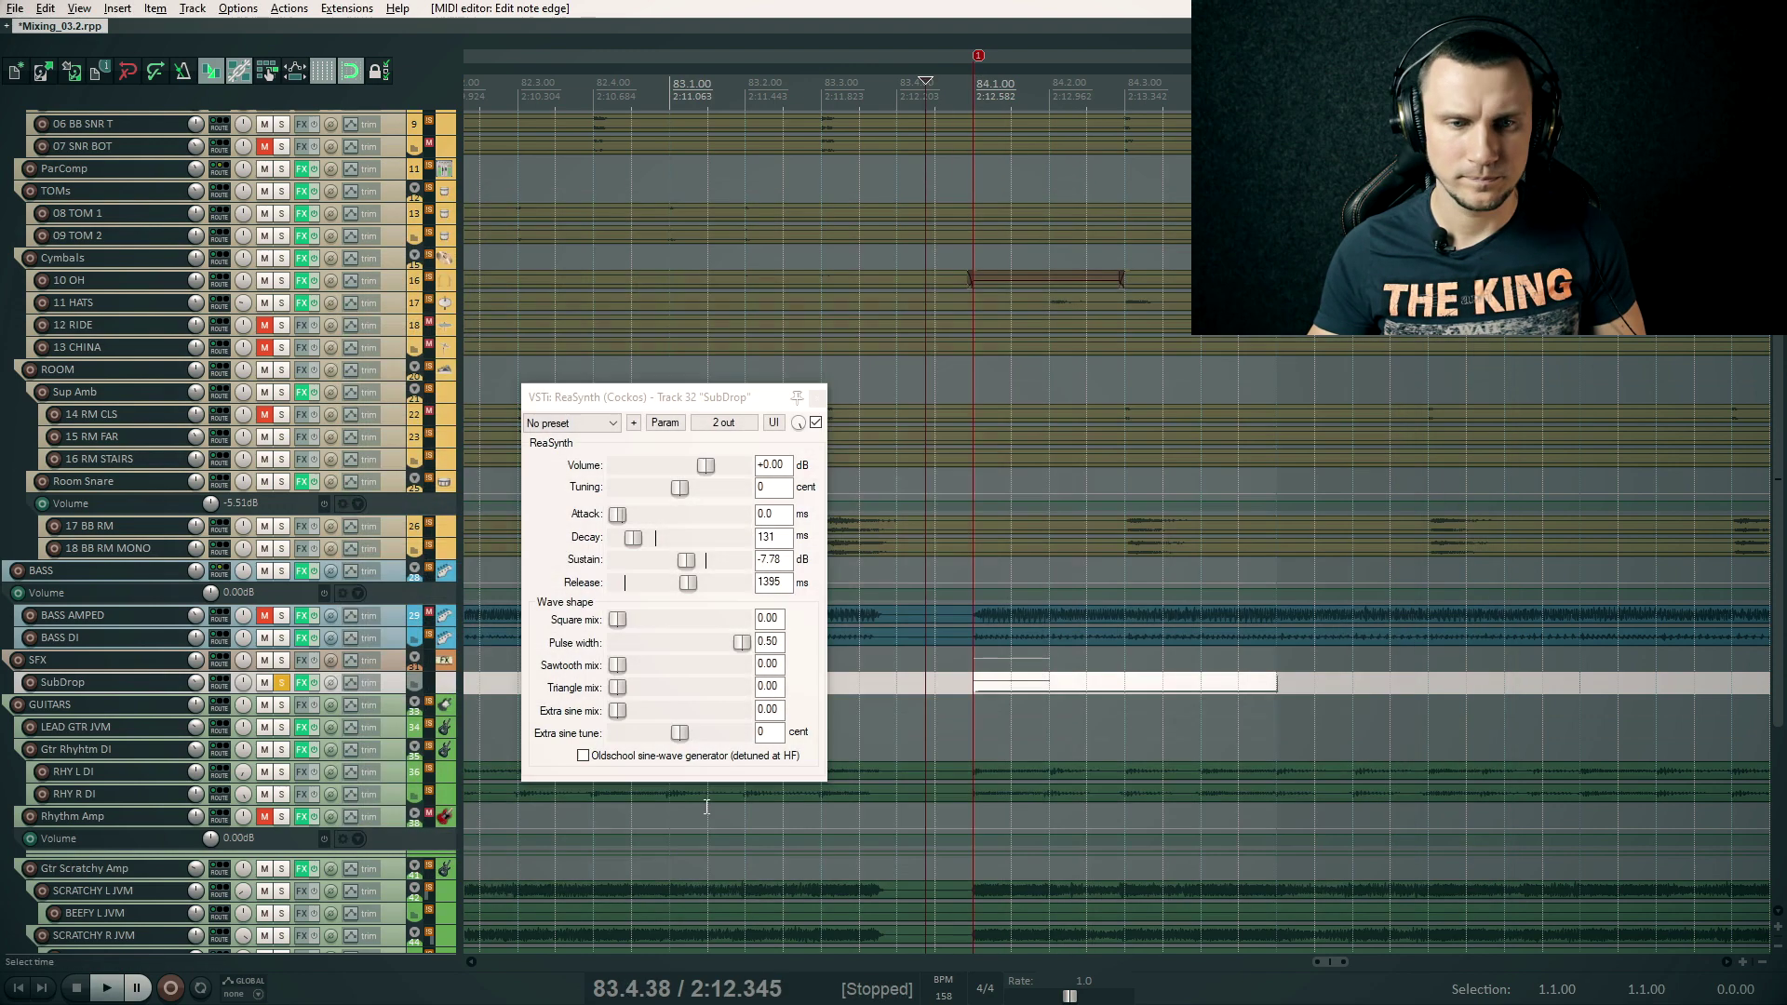
Close the separate ReaSynth window and add JS Waveshaping Distortion to the SubDrop effects chain with 20.5% distortion
{"action": "left_click", "coordinate": [817, 398]}
{"action": "left_click", "coordinate": [300, 683]}
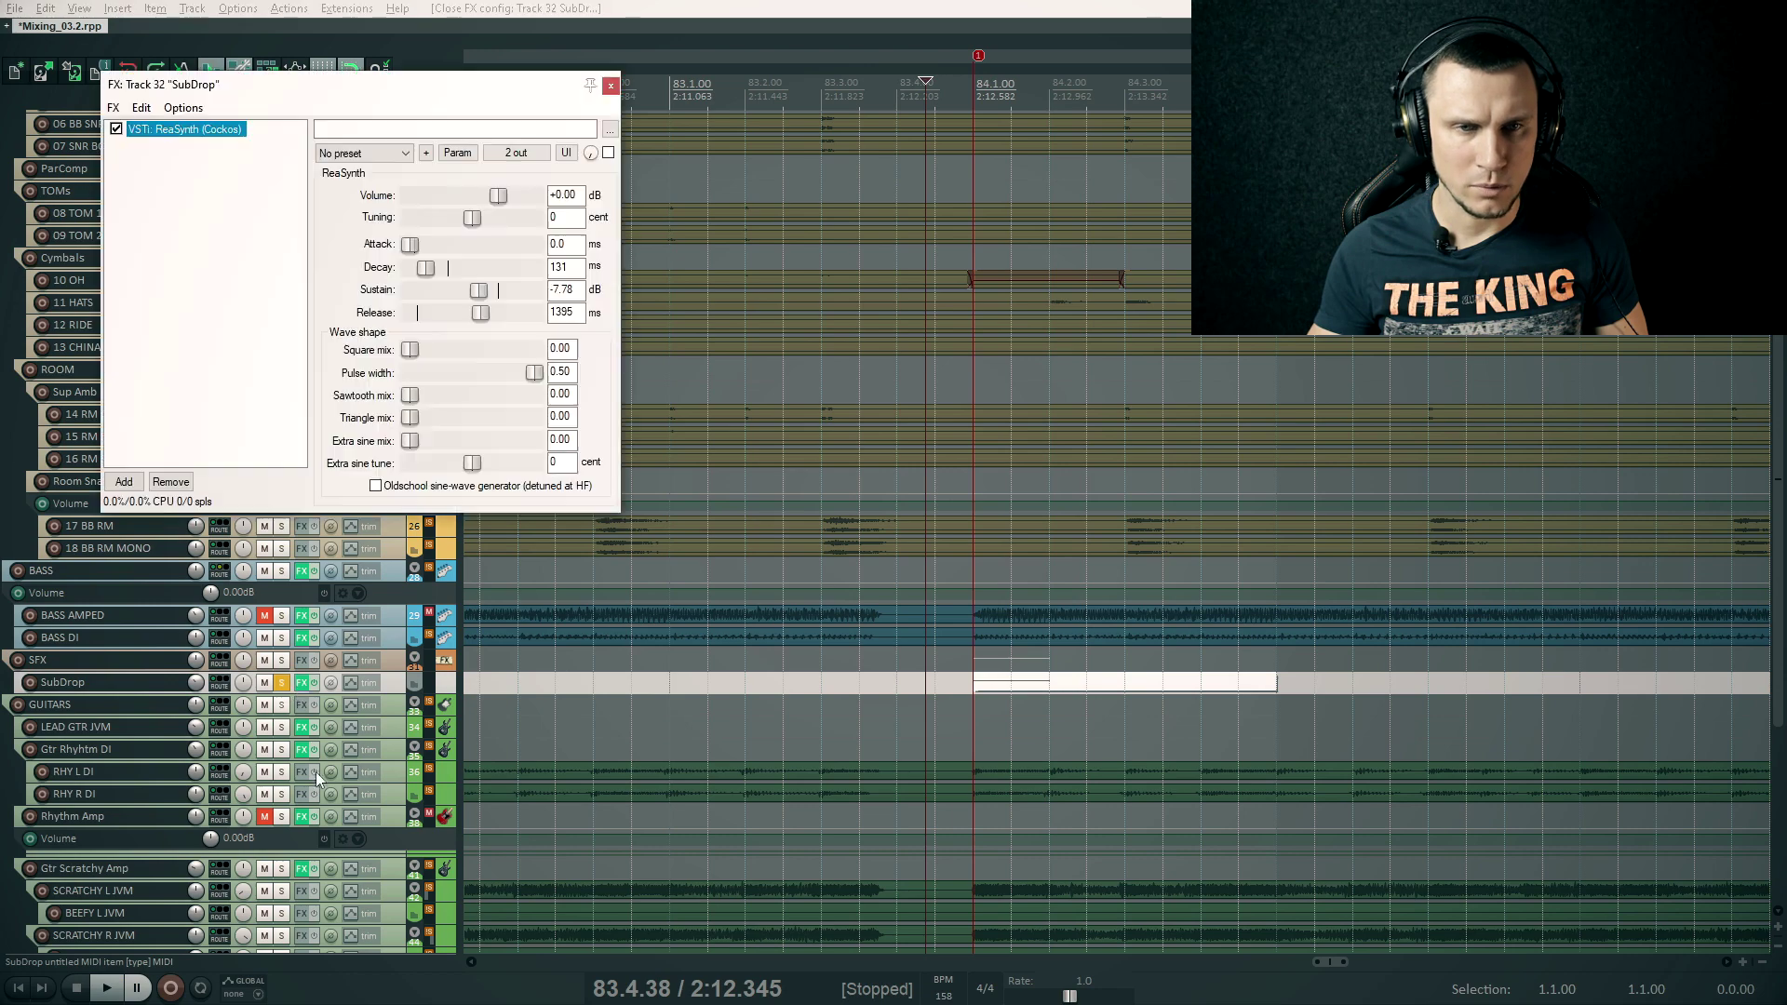
{"action": "left_click", "coordinate": [124, 482]}
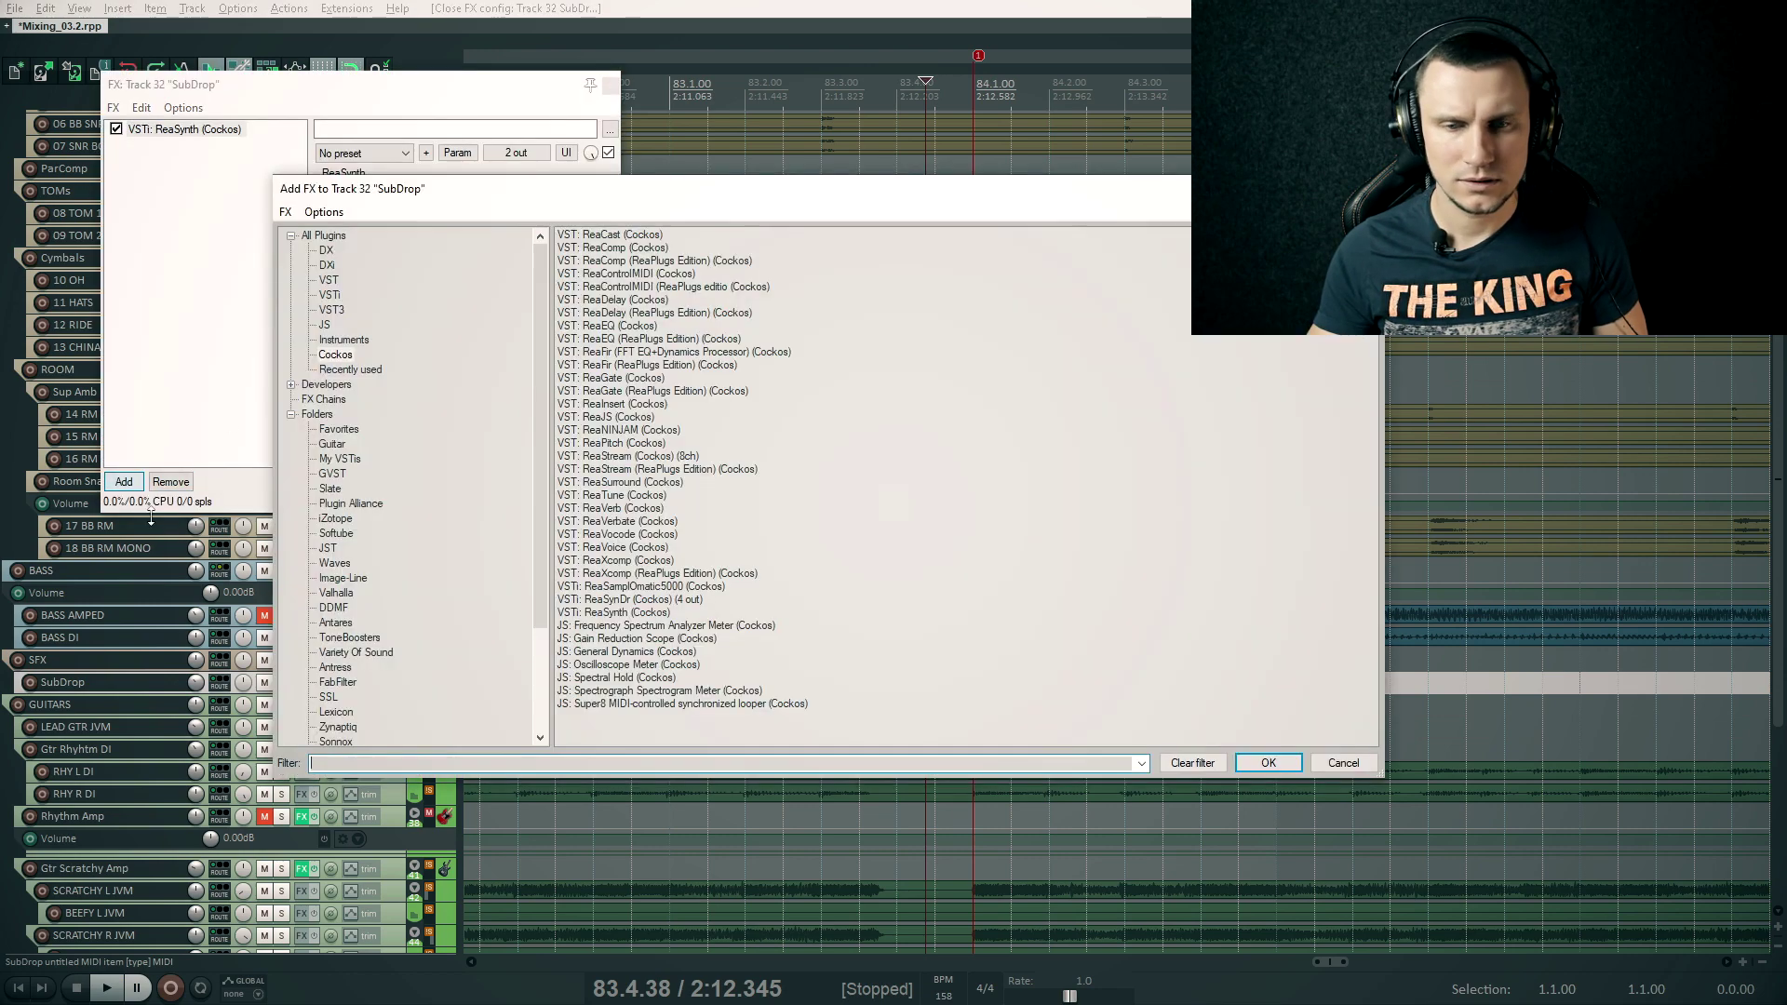
{"action": "left_click", "coordinate": [321, 431]}
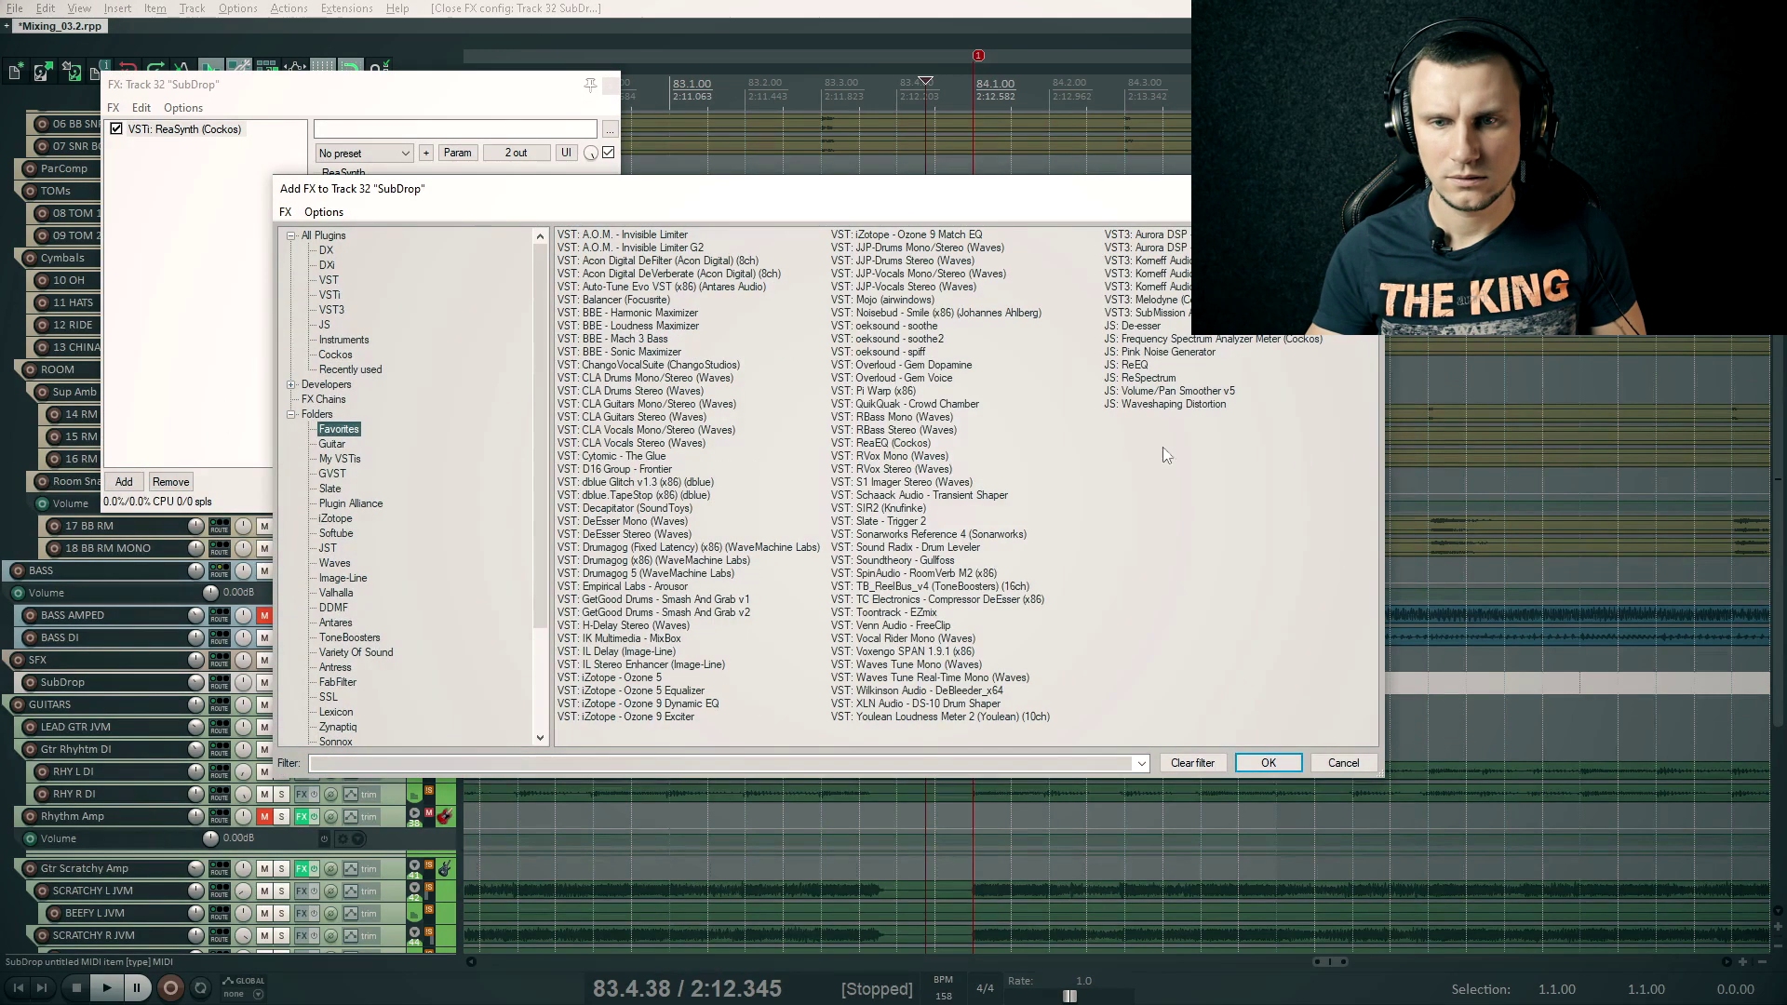
{"action": "double_click", "coordinate": [1174, 403]}
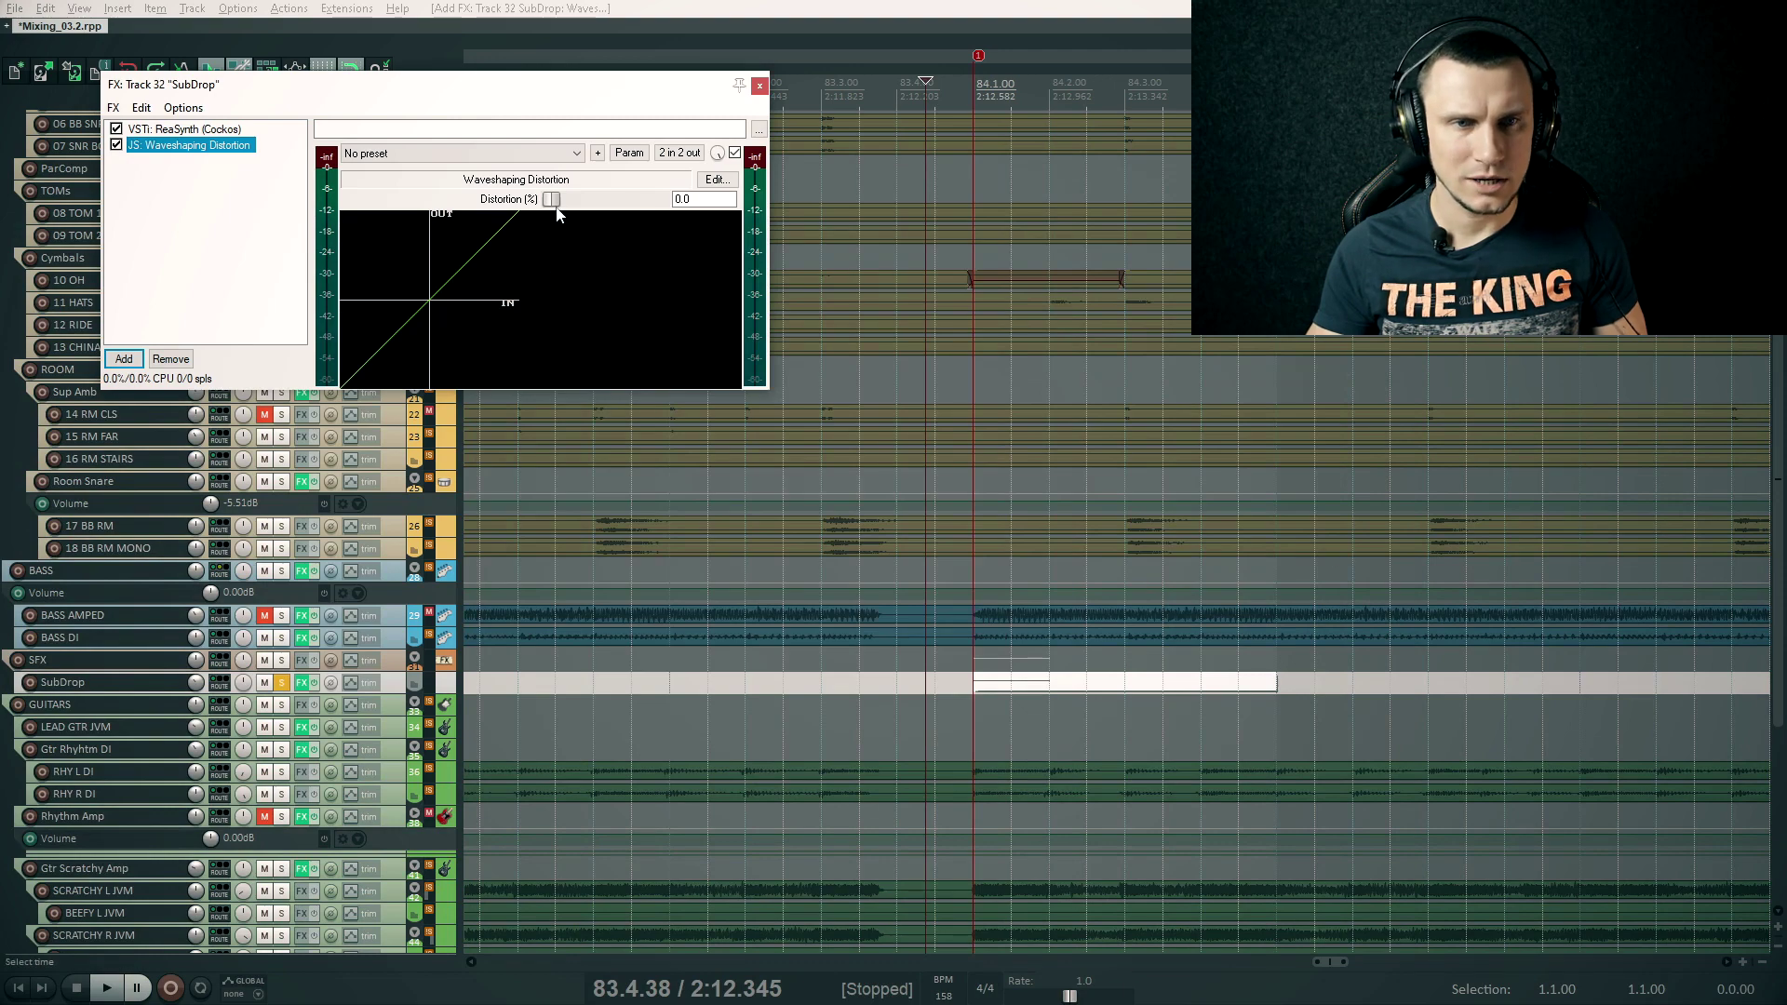
{"action": "left_click_drag", "start_coordinate": [559, 199], "coordinate": [574, 203]}
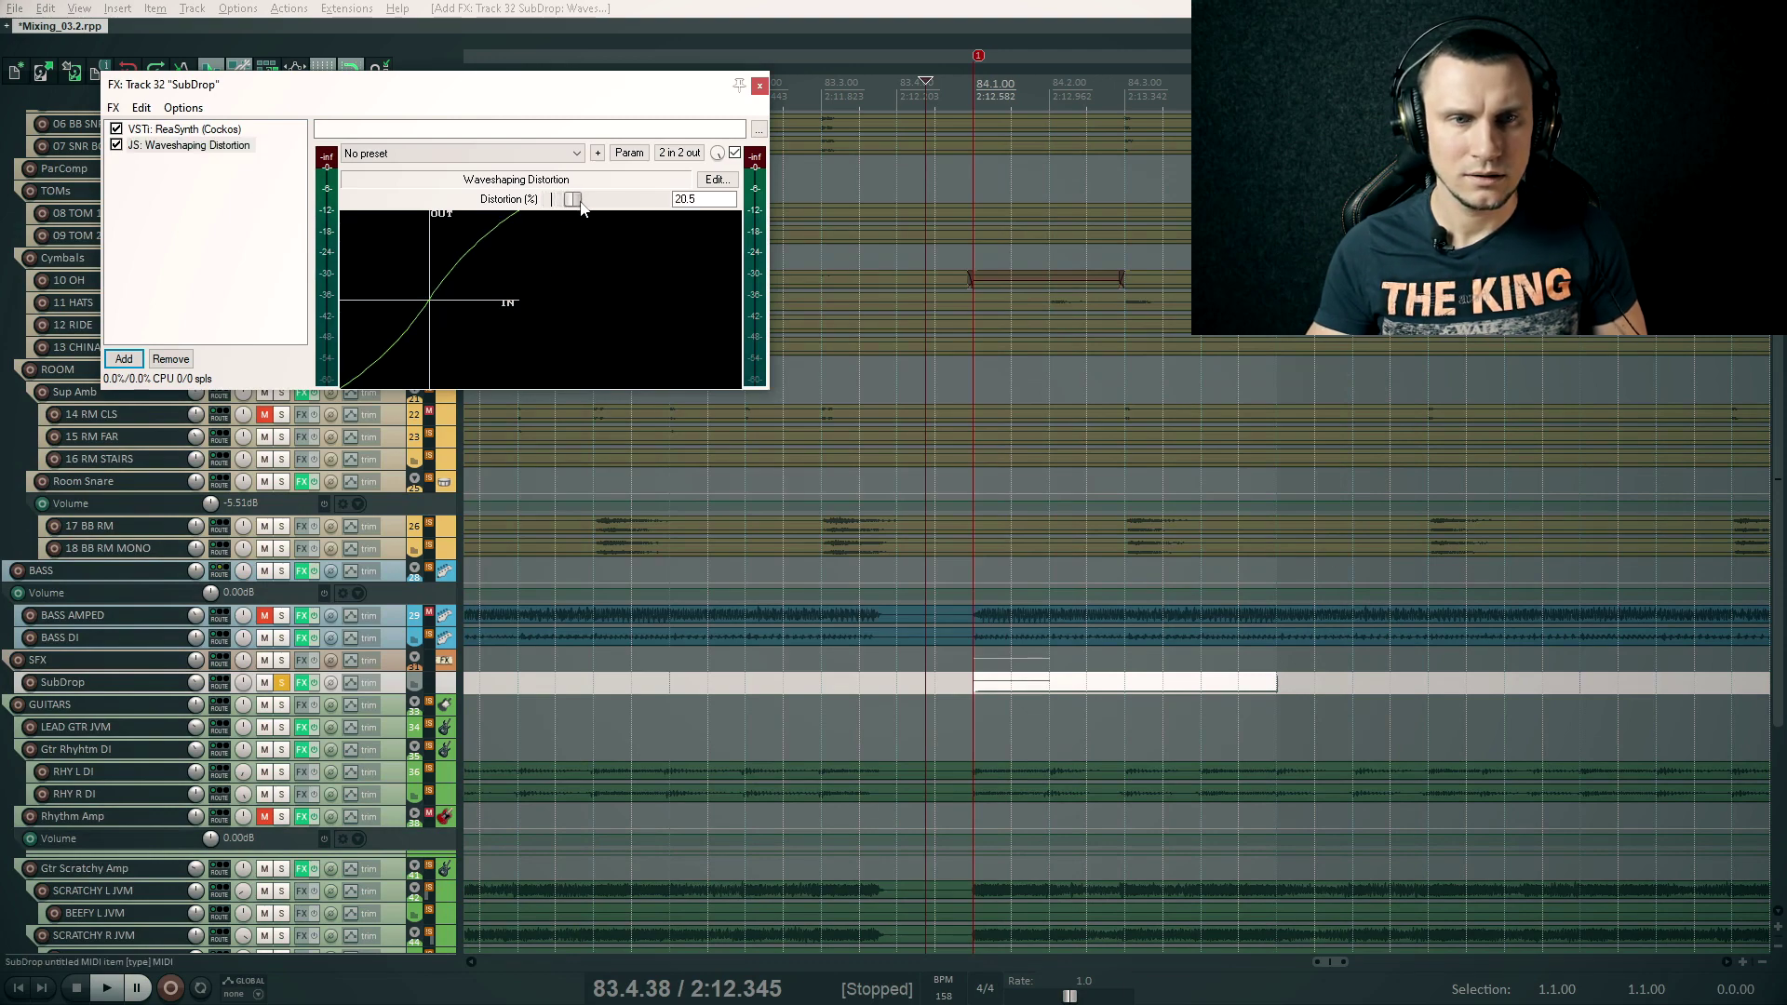
Move the effects window off the toolbar area and play the distorted drop on its own from 83.3.50
{"action": "left_click", "coordinate": [859, 727]}
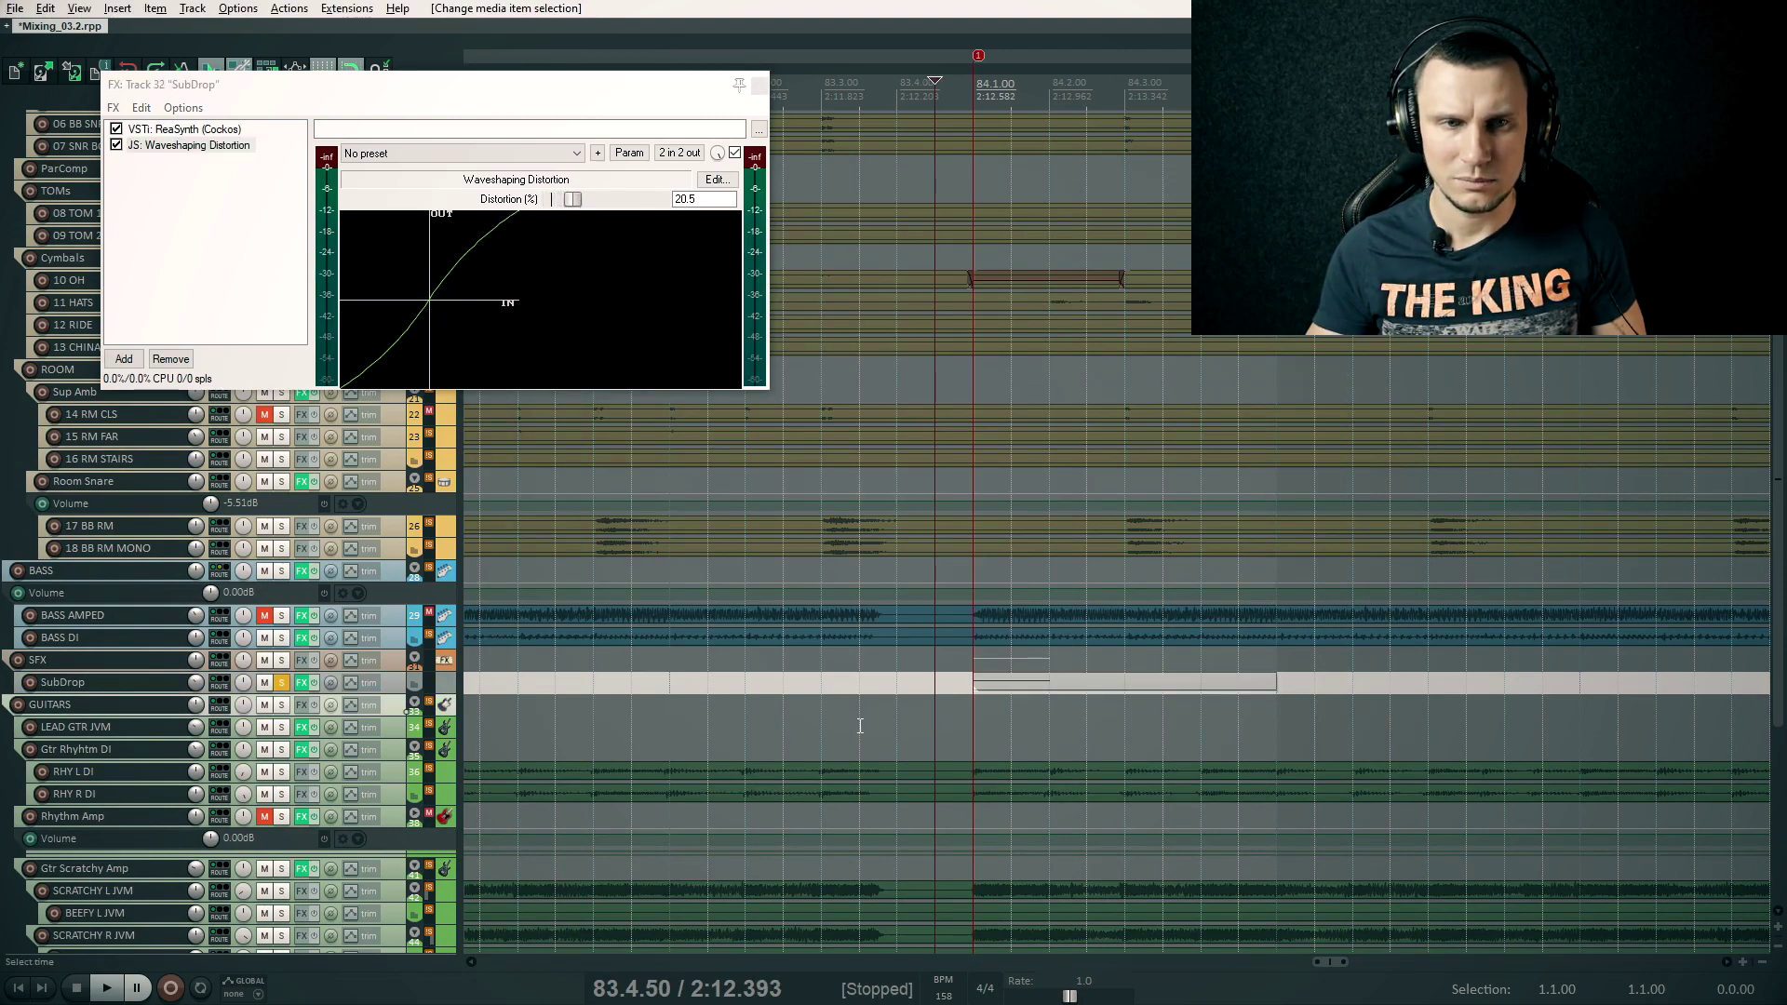
{"action": "left_click_drag", "start_coordinate": [289, 78], "coordinate": [348, 196]}
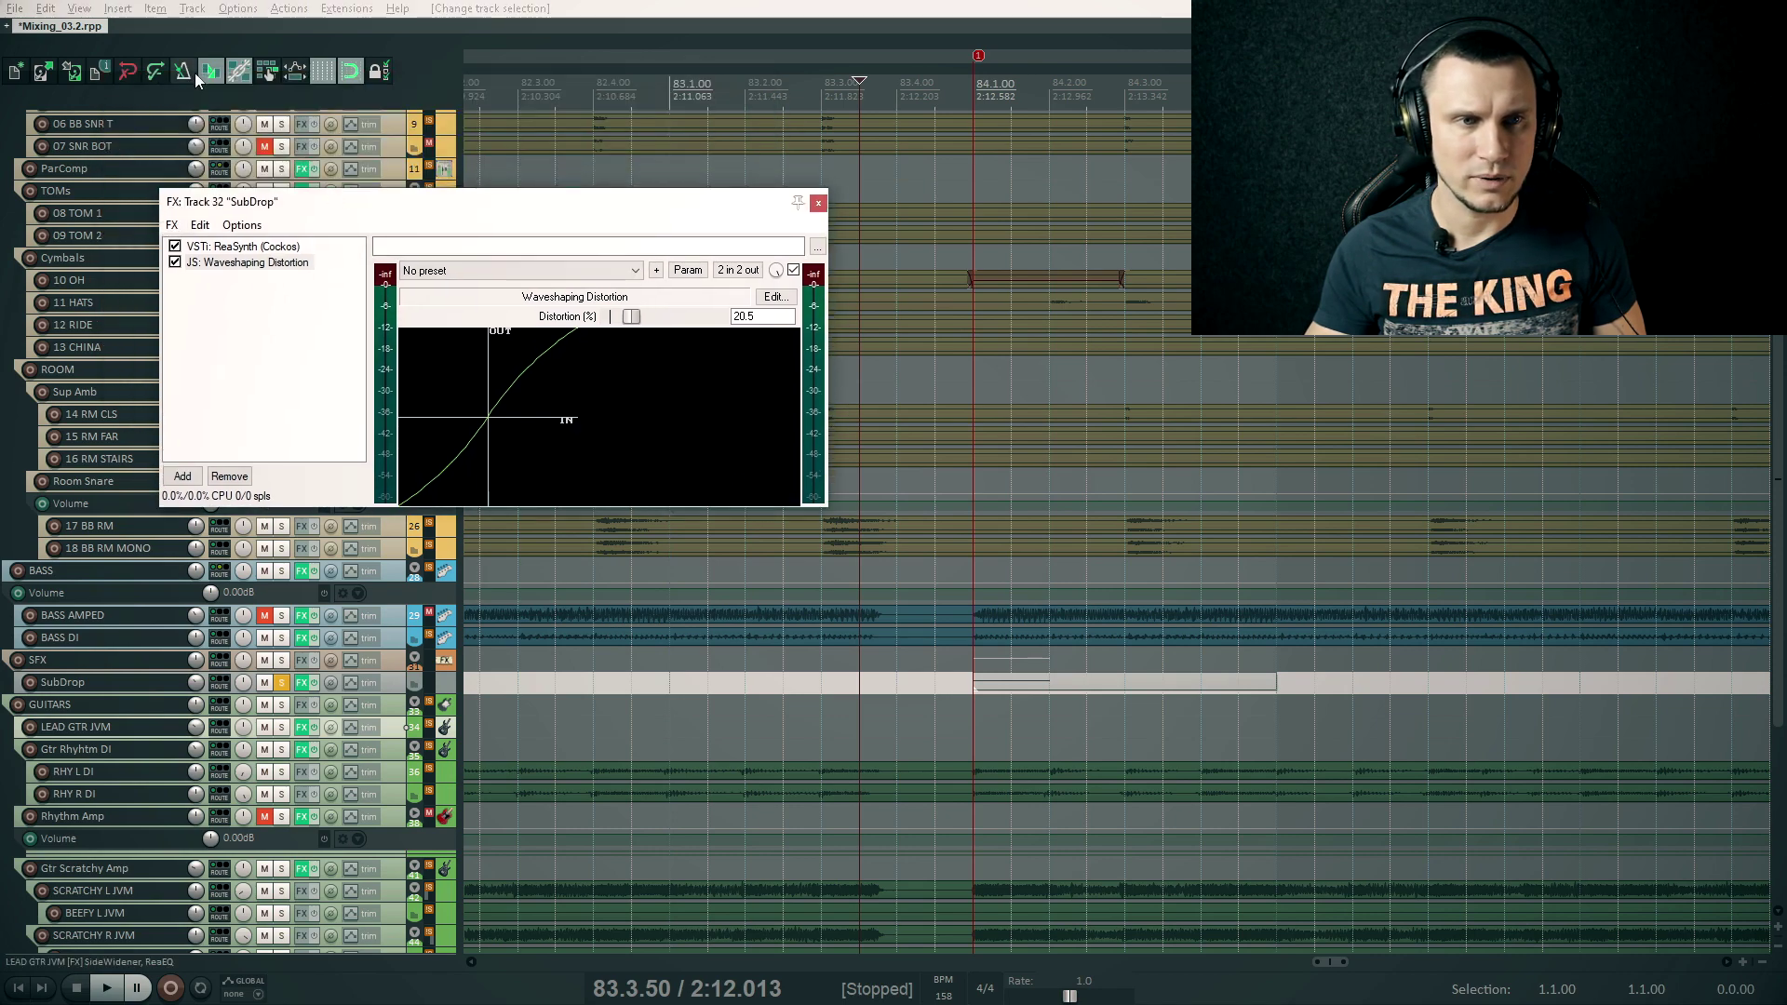
{"action": "key", "text": "space"}
{"action": "key", "text": "space"}
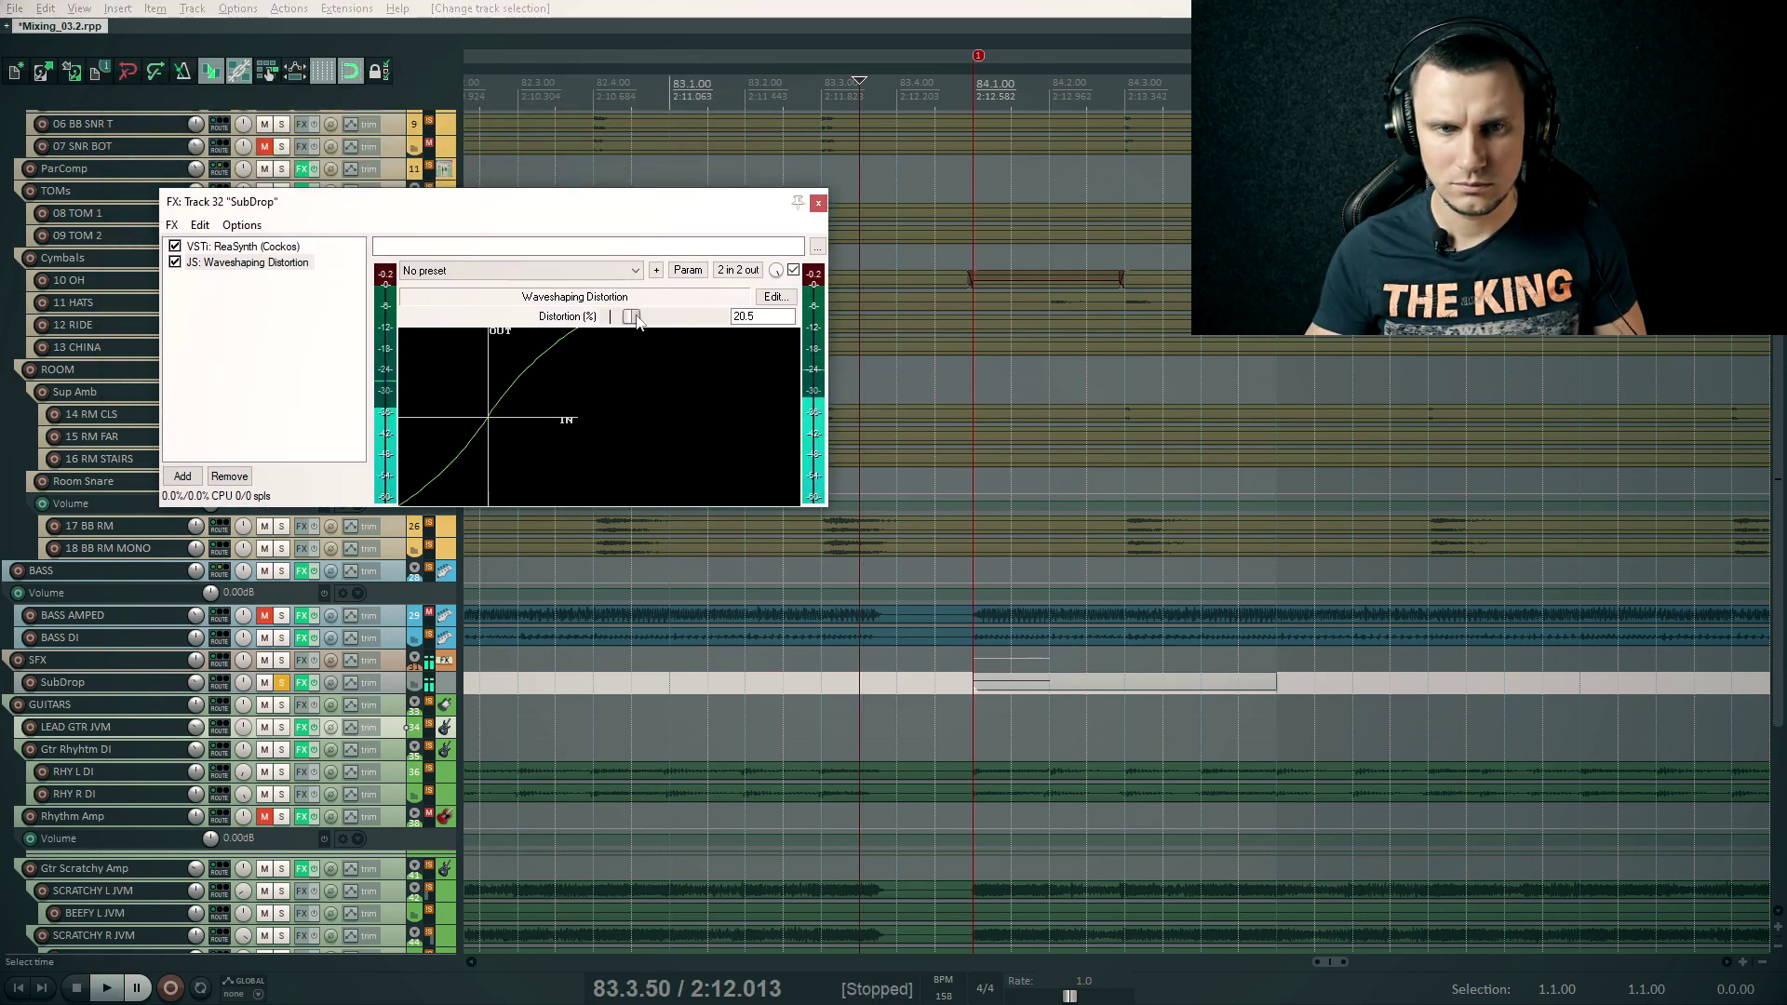
Audition the drop at 48.7% distortion, settle on 38.4% and unsolo the SubDrop track
{"action": "left_click_drag", "start_coordinate": [637, 321], "coordinate": [668, 321]}
{"action": "key", "text": "space"}
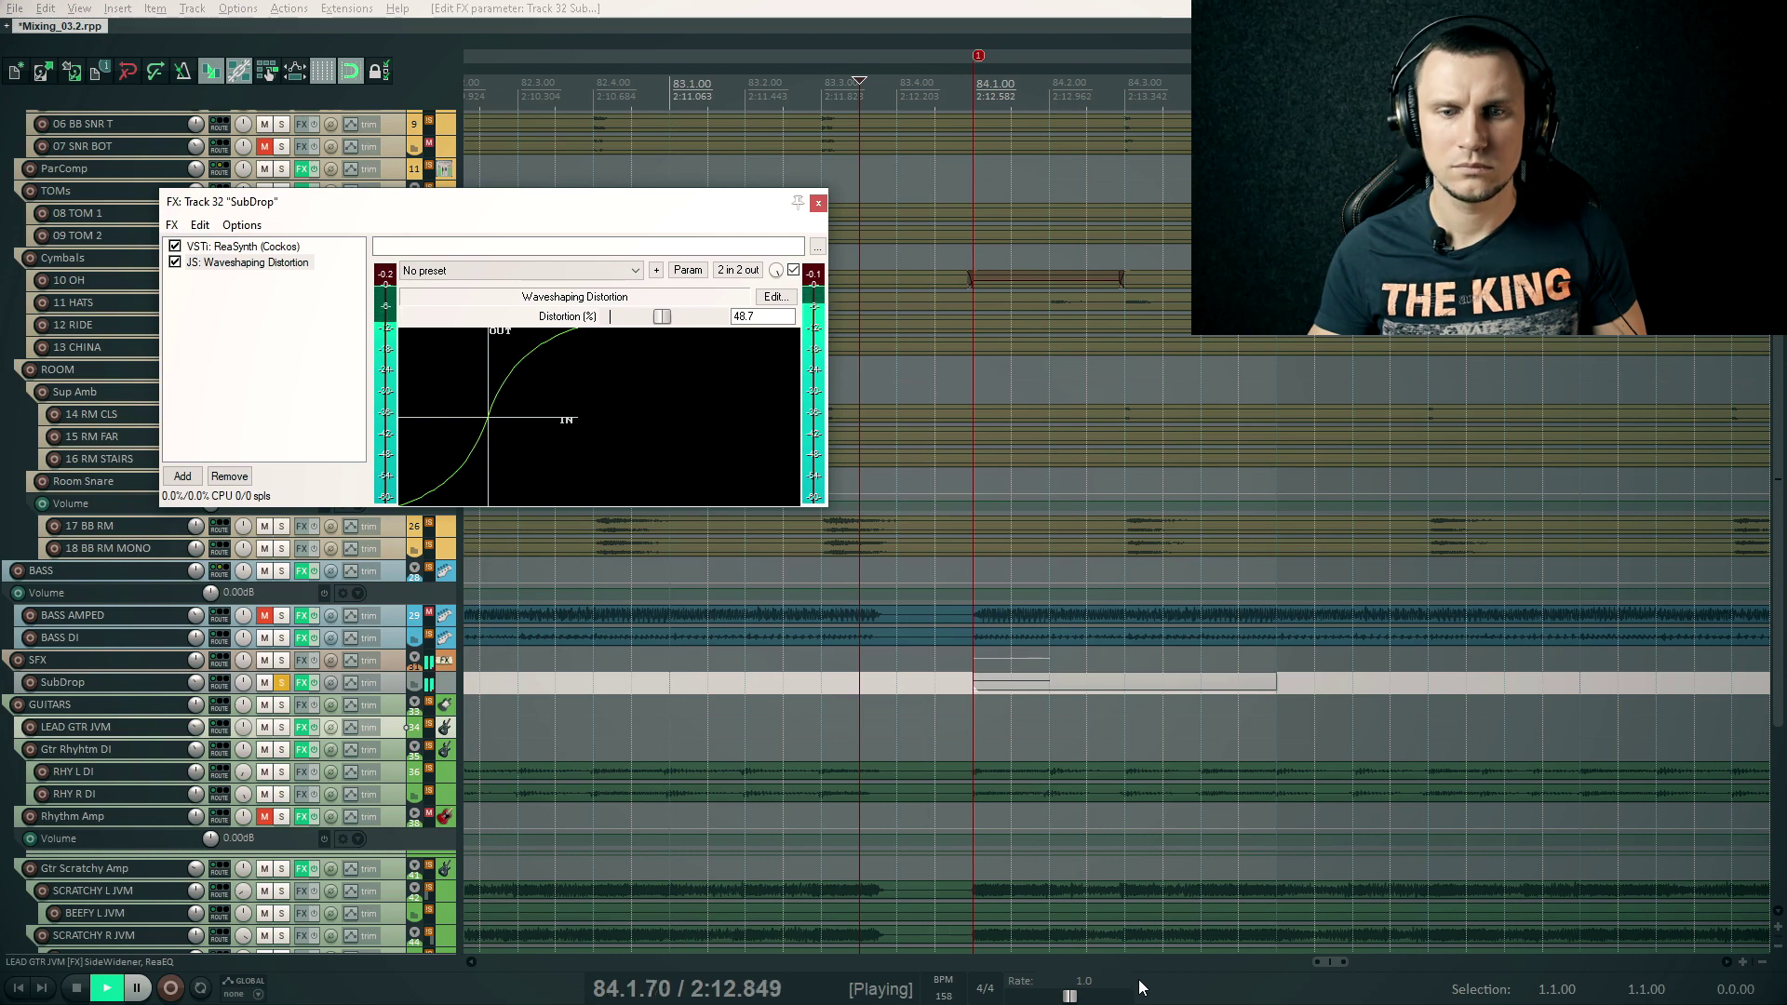
{"action": "key", "text": "space"}
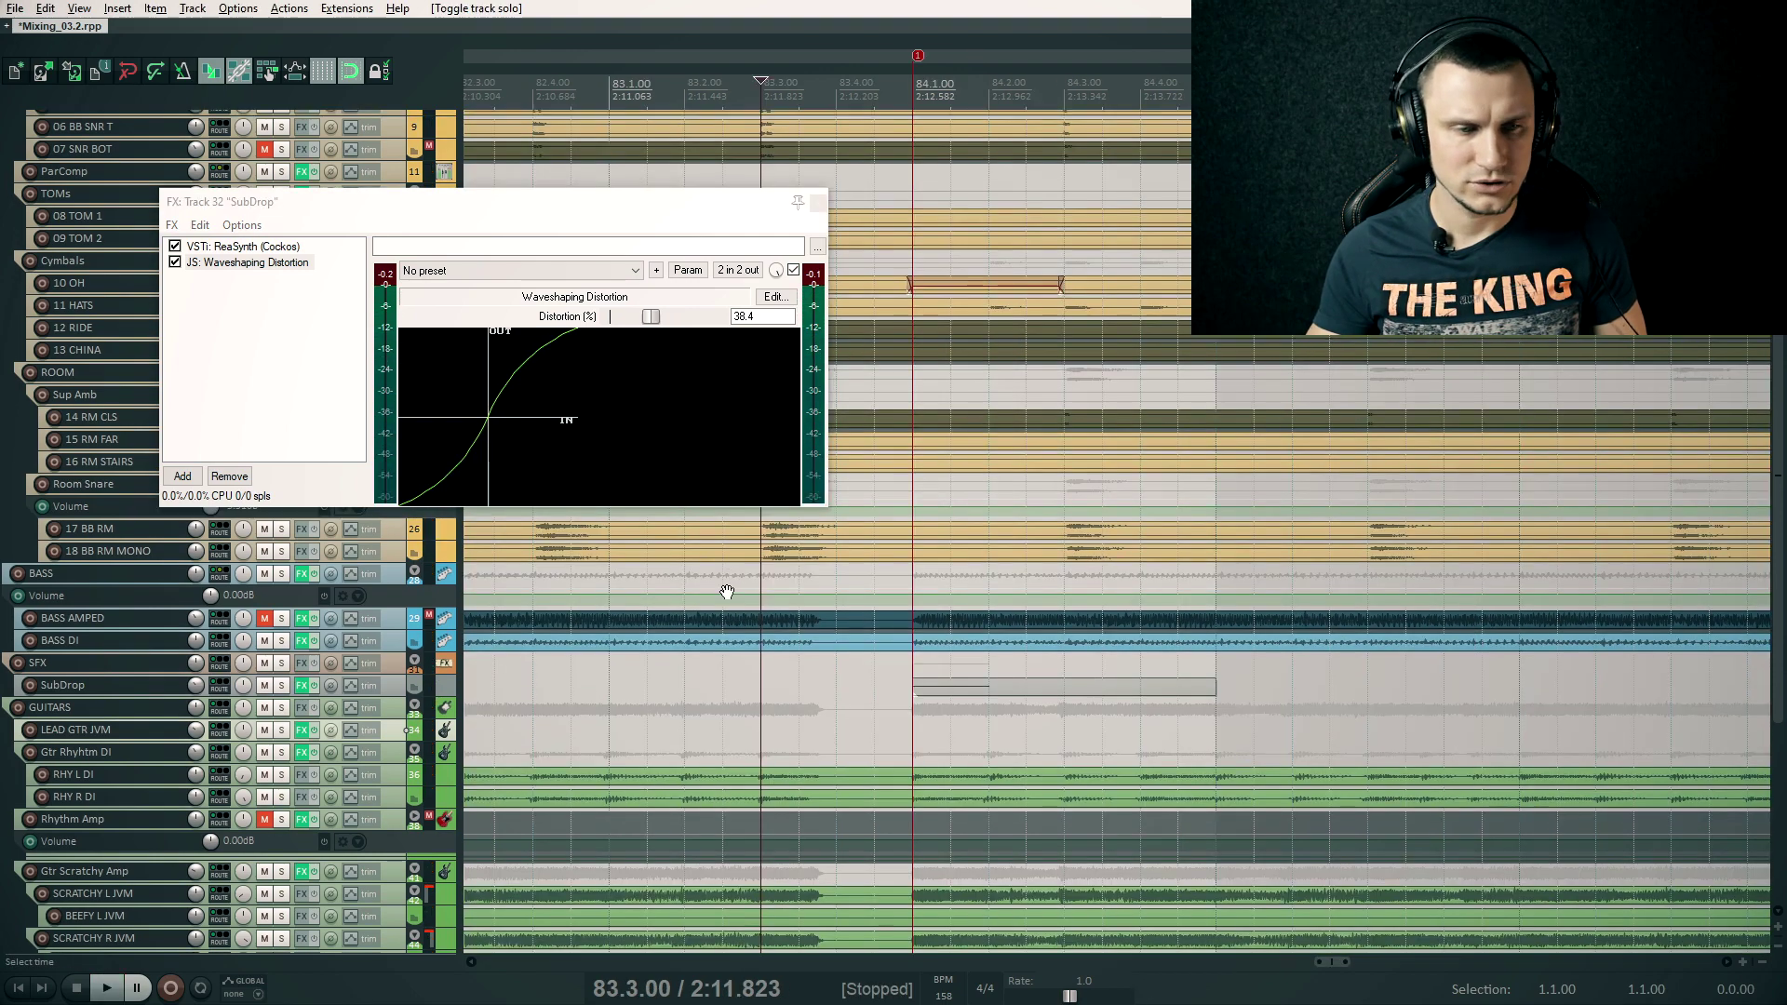
Play the distorted drop within the full mix from 83.3.00
{"action": "scroll", "coordinate": [726, 590], "scroll_direction": "up", "scroll_amount": 1}
{"action": "left_click_drag", "start_coordinate": [709, 697], "coordinate": [806, 721]}
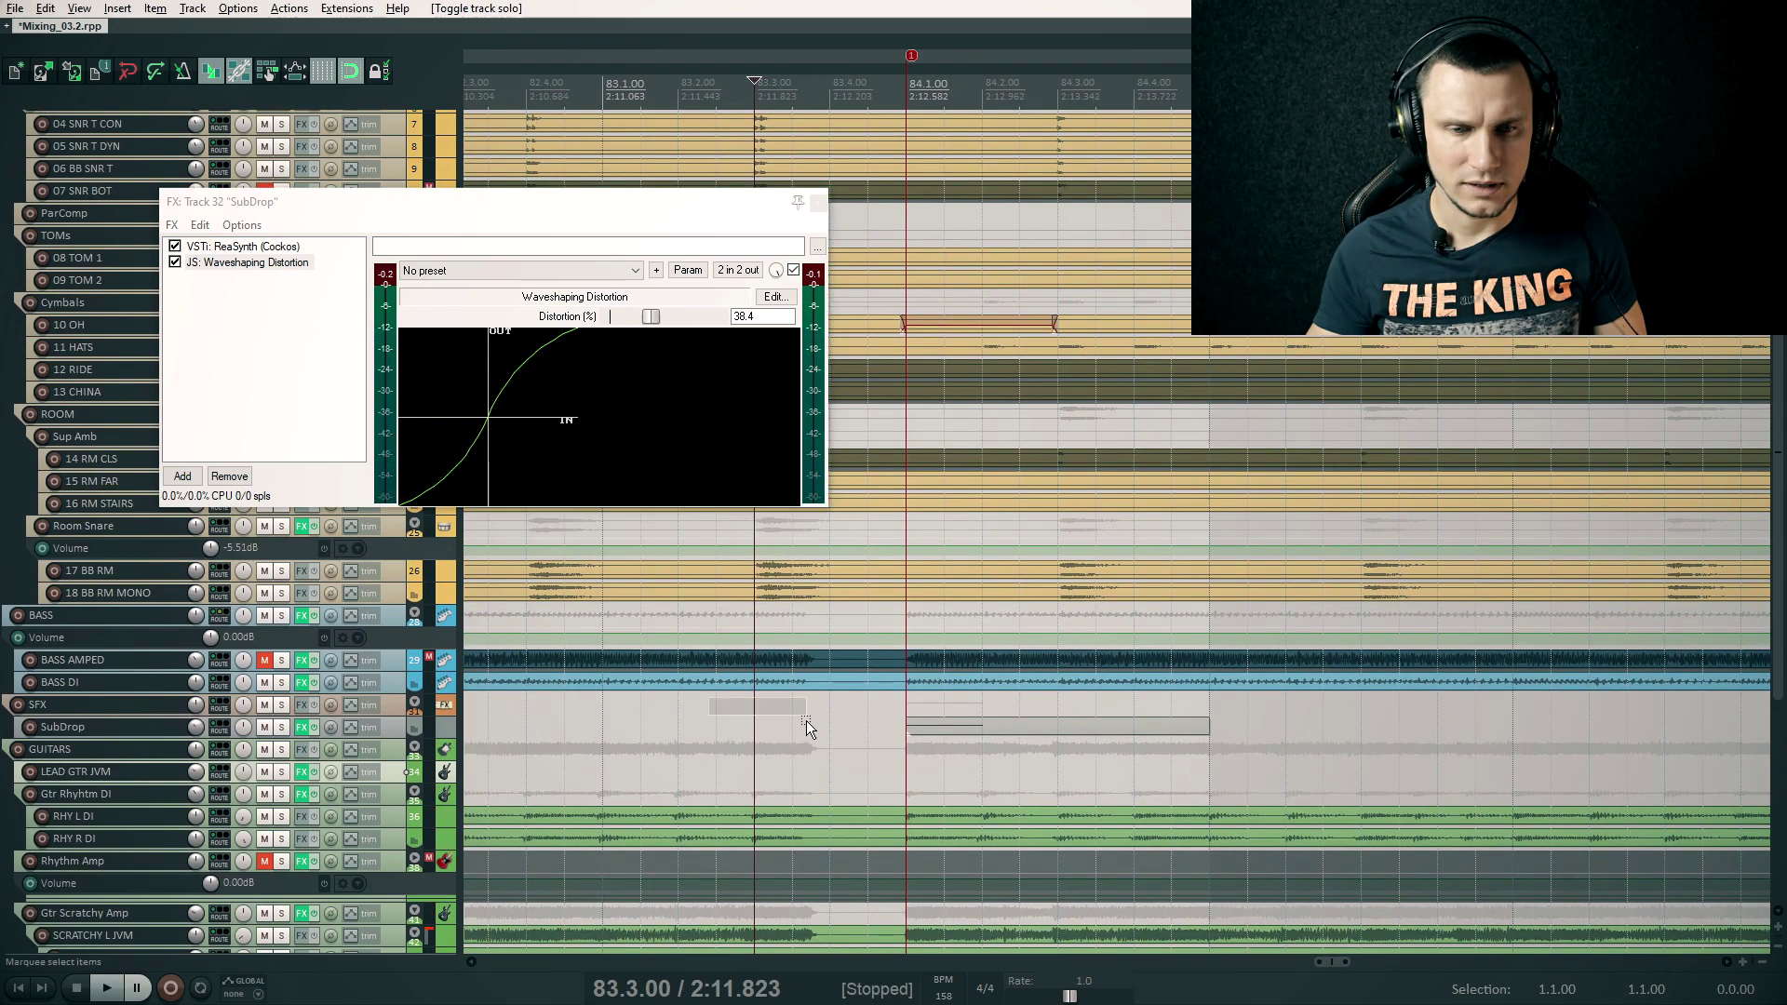
{"action": "scroll", "coordinate": [806, 728], "scroll_direction": "down", "scroll_amount": 1}
{"action": "key", "text": "space"}
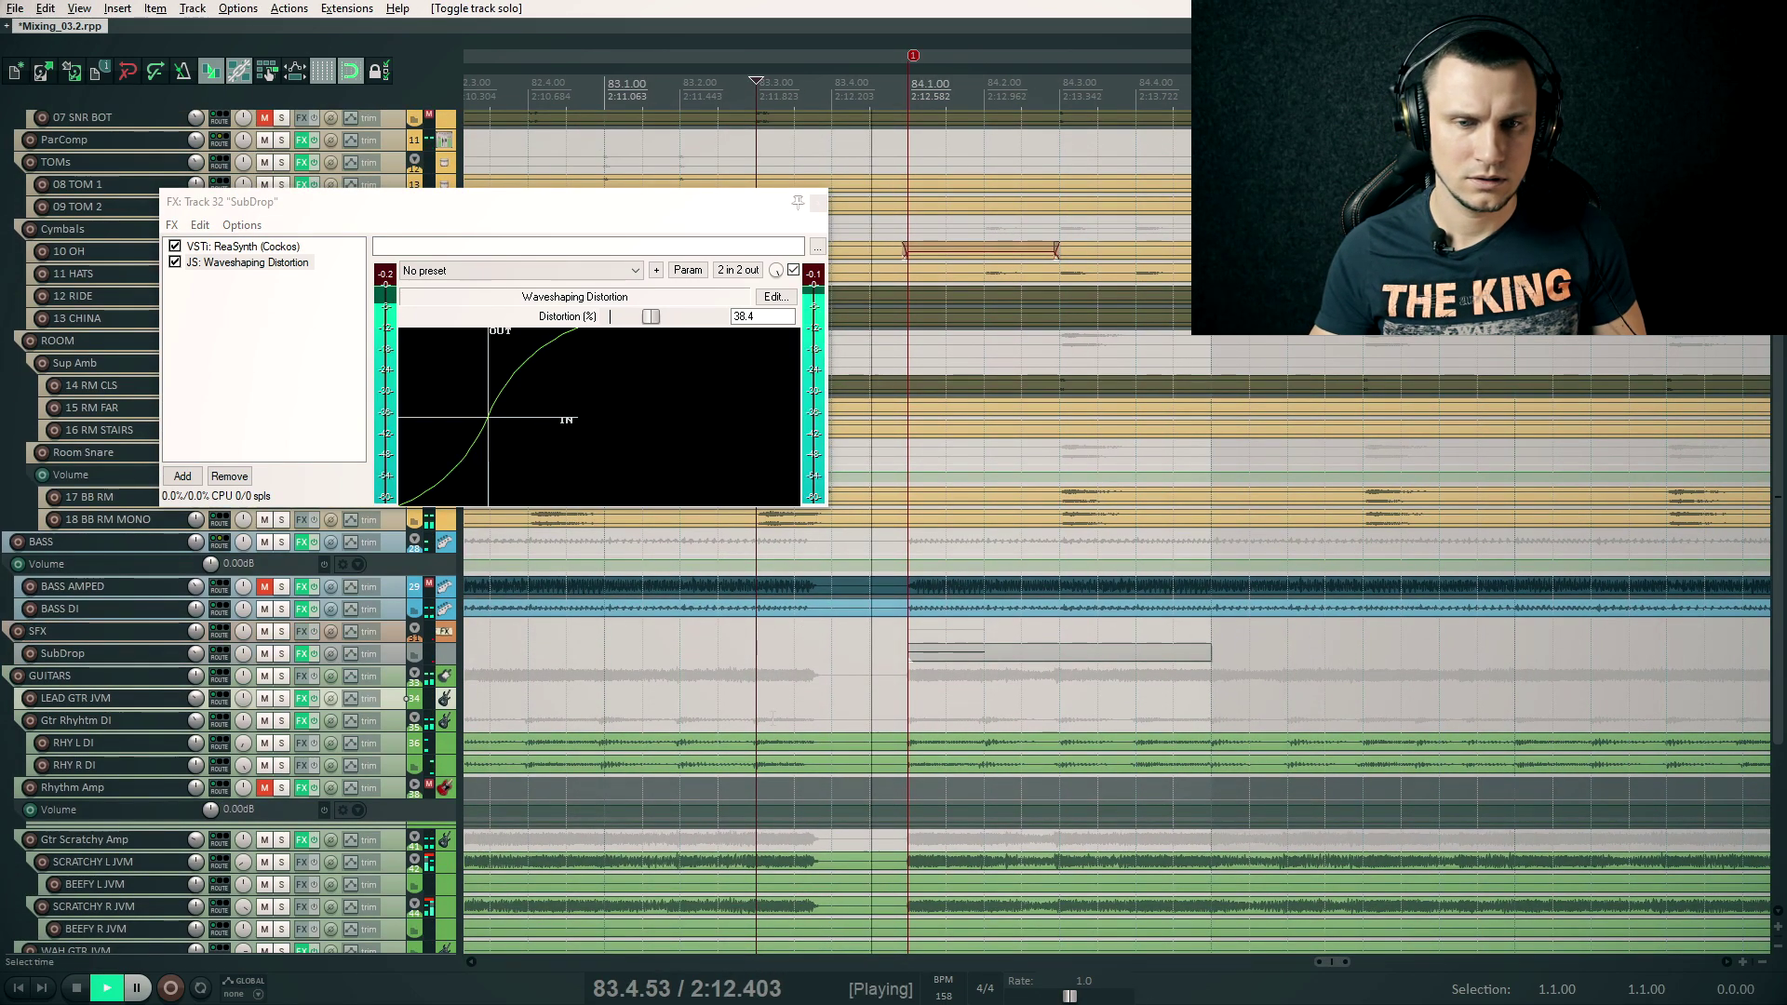
{"action": "key", "text": "space"}
Add the GVST GClip plugin to the SubDrop track's effects chain after Waveshaping Distortion
{"action": "left_click", "coordinate": [294, 656]}
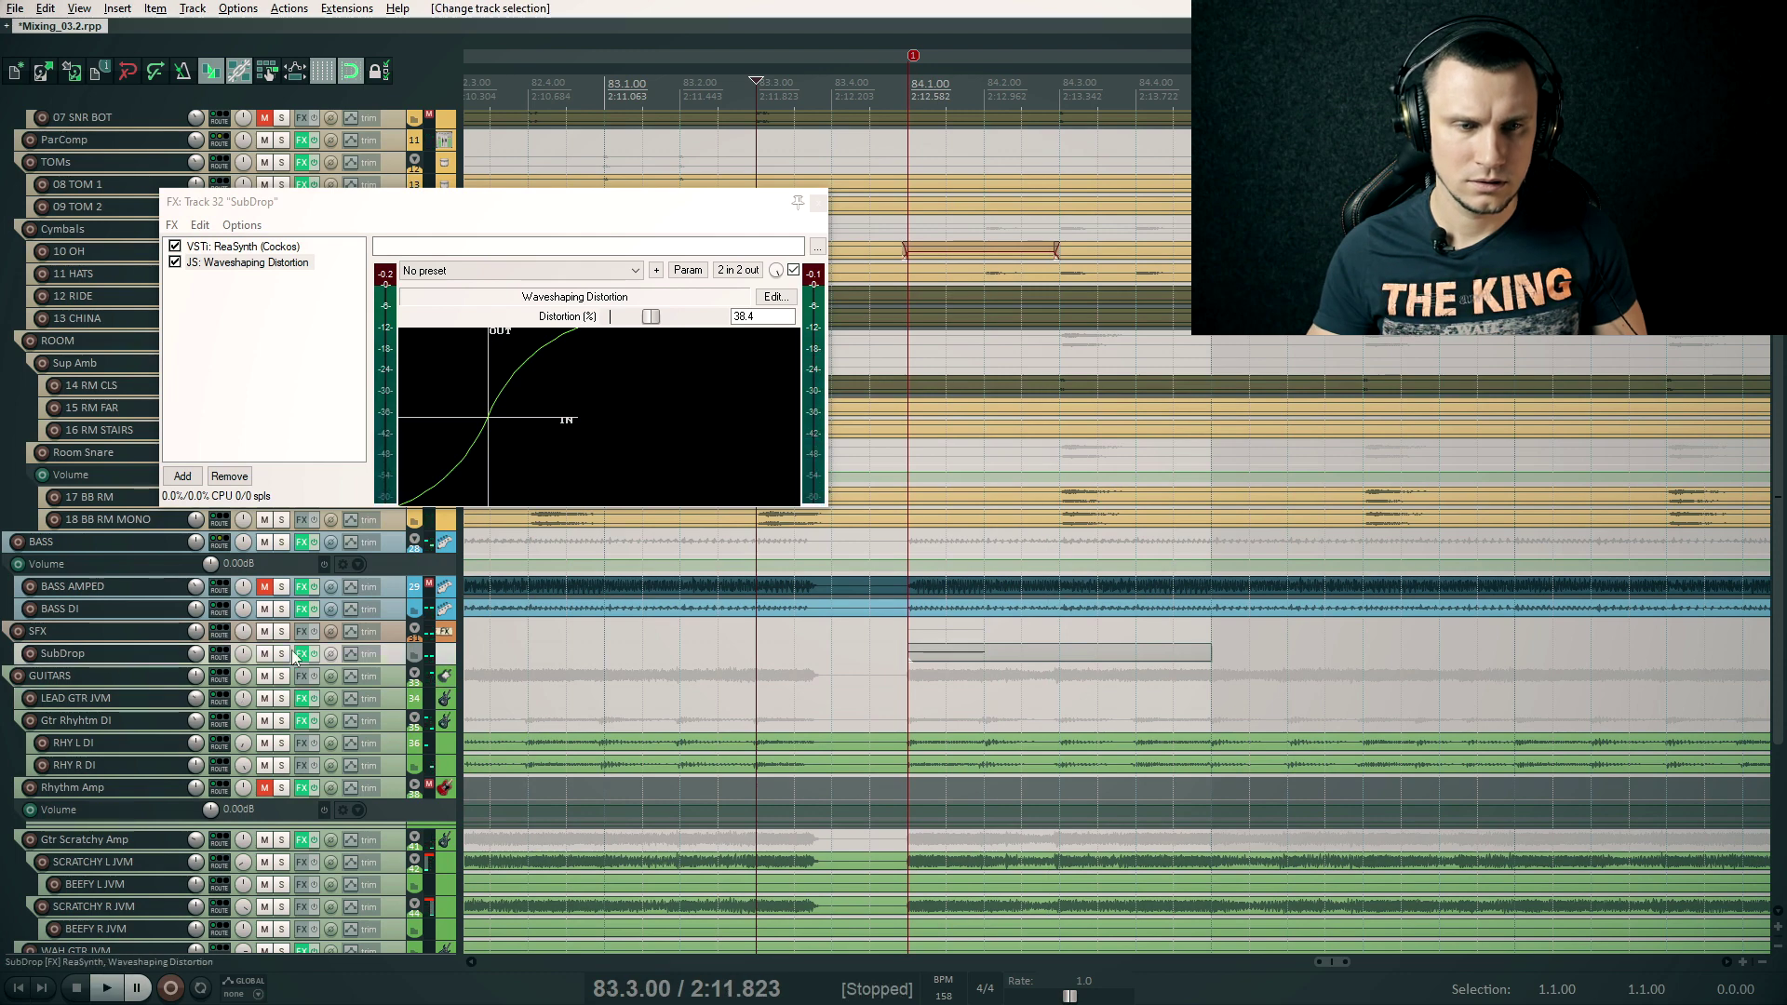
{"action": "left_click", "coordinate": [182, 476]}
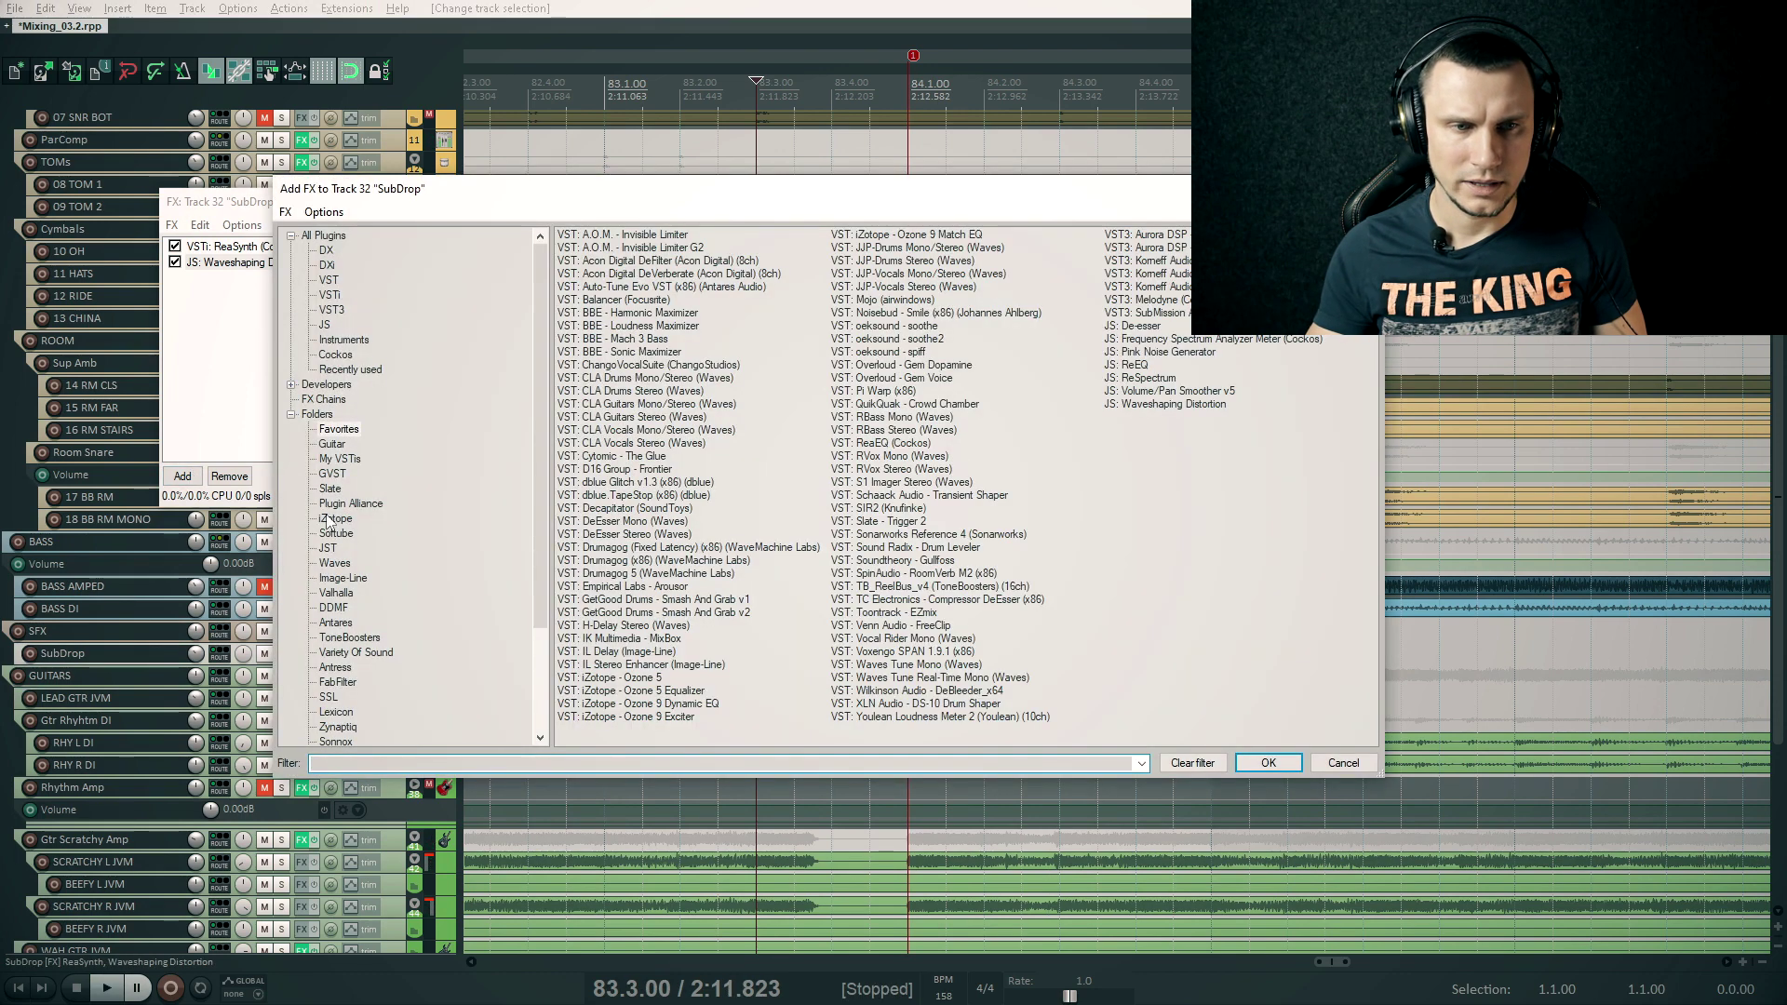
{"action": "left_click", "coordinate": [332, 474]}
{"action": "double_click", "coordinate": [594, 261]}
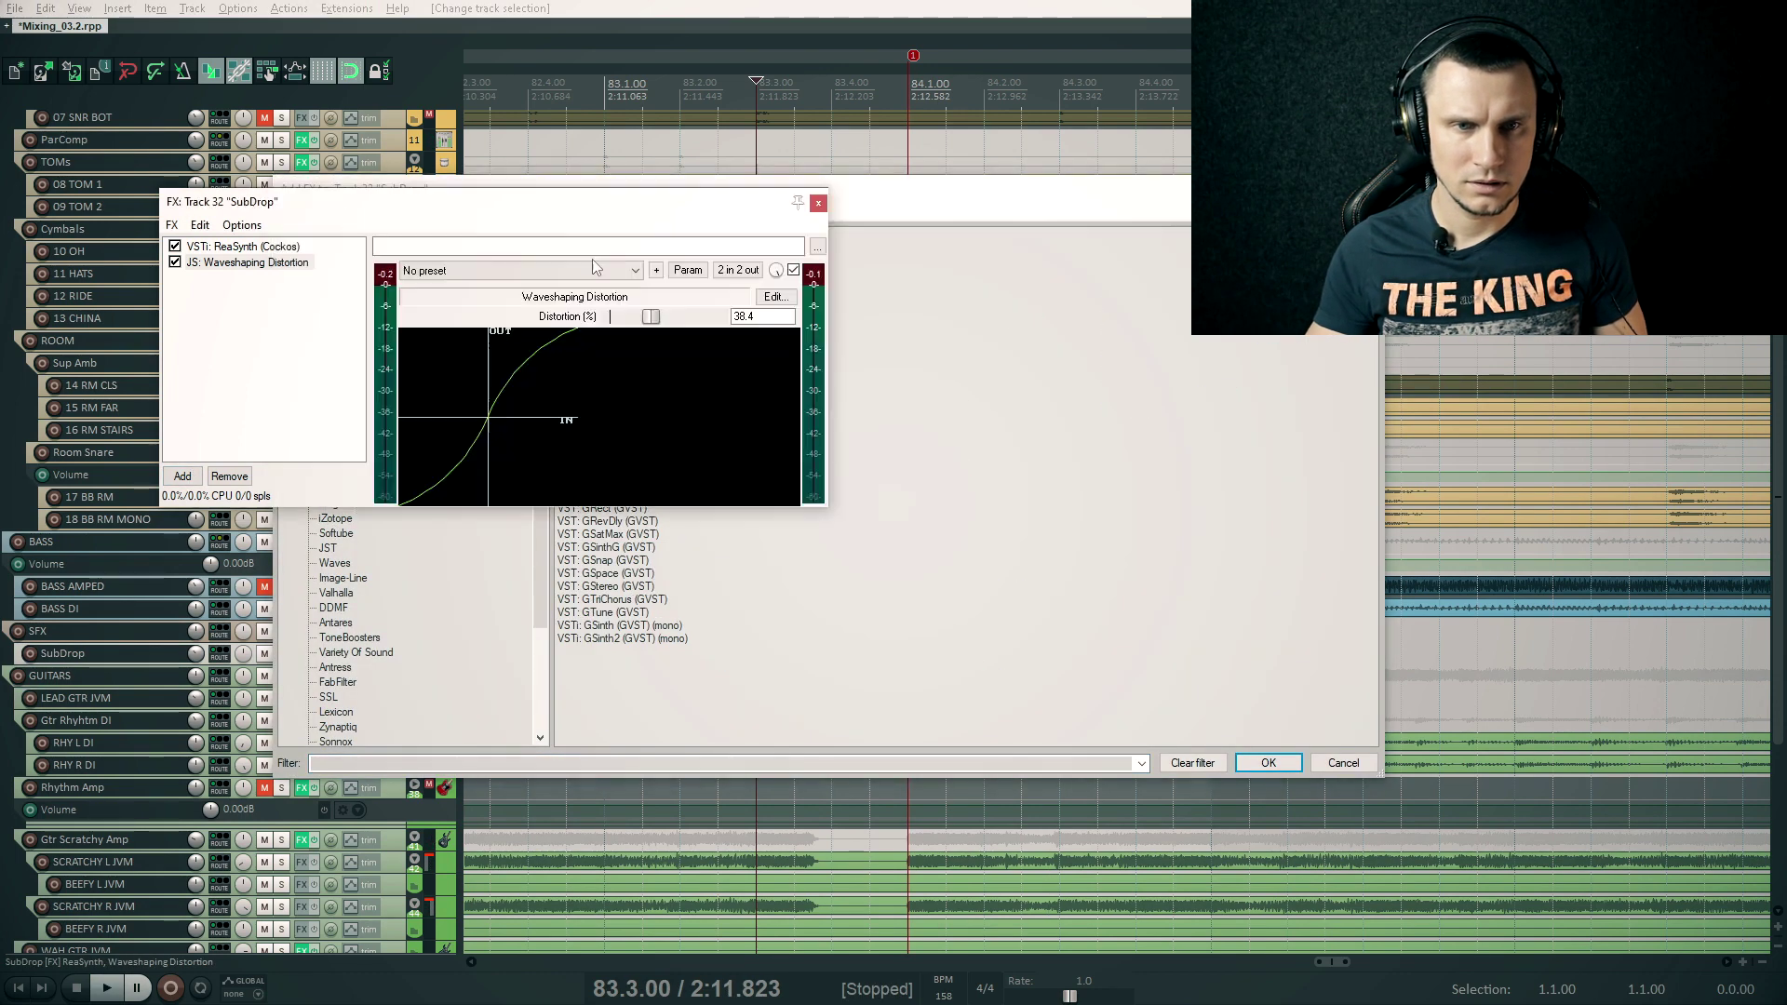
Play the mix through GClip and set its clip level to 92%
{"action": "key", "text": "space"}
{"action": "key", "text": "space"}
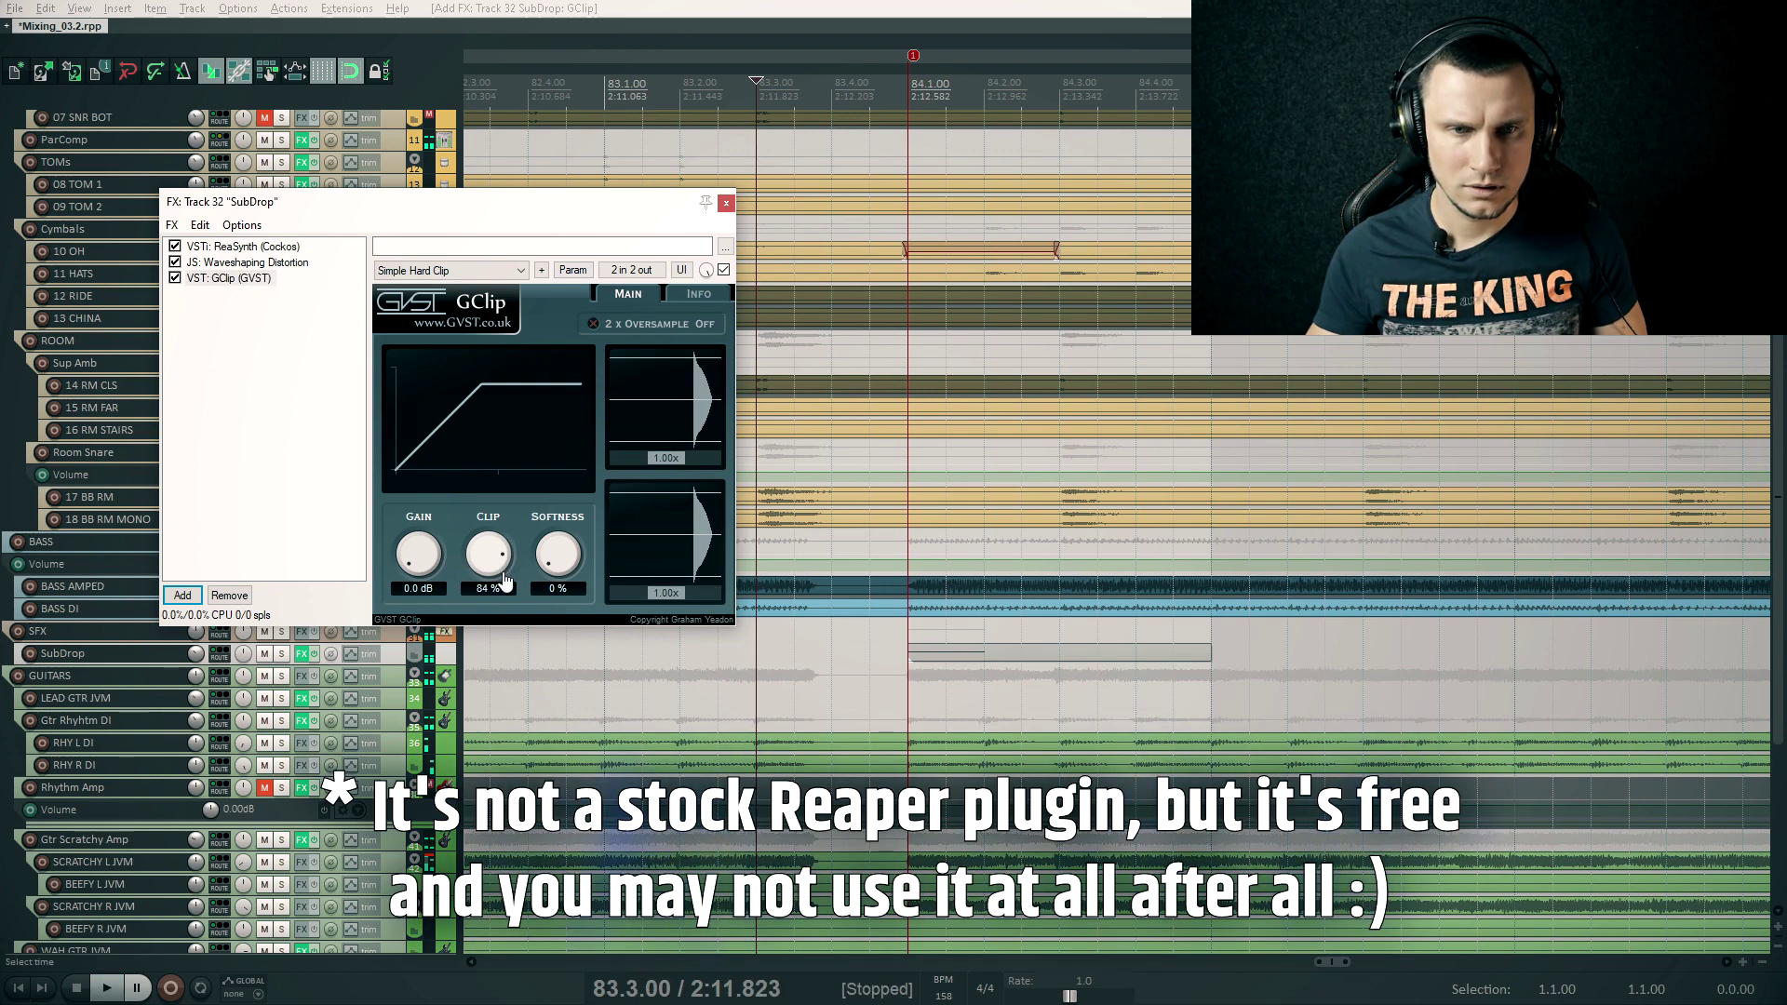
{"action": "left_click_drag", "start_coordinate": [500, 562], "coordinate": [504, 571]}
Adjust the SubDrop track's volume to -22.4 dB and replay the mix from 83.3.00
{"action": "left_click_drag", "start_coordinate": [196, 652], "coordinate": [191, 655]}
{"action": "key", "text": "space"}
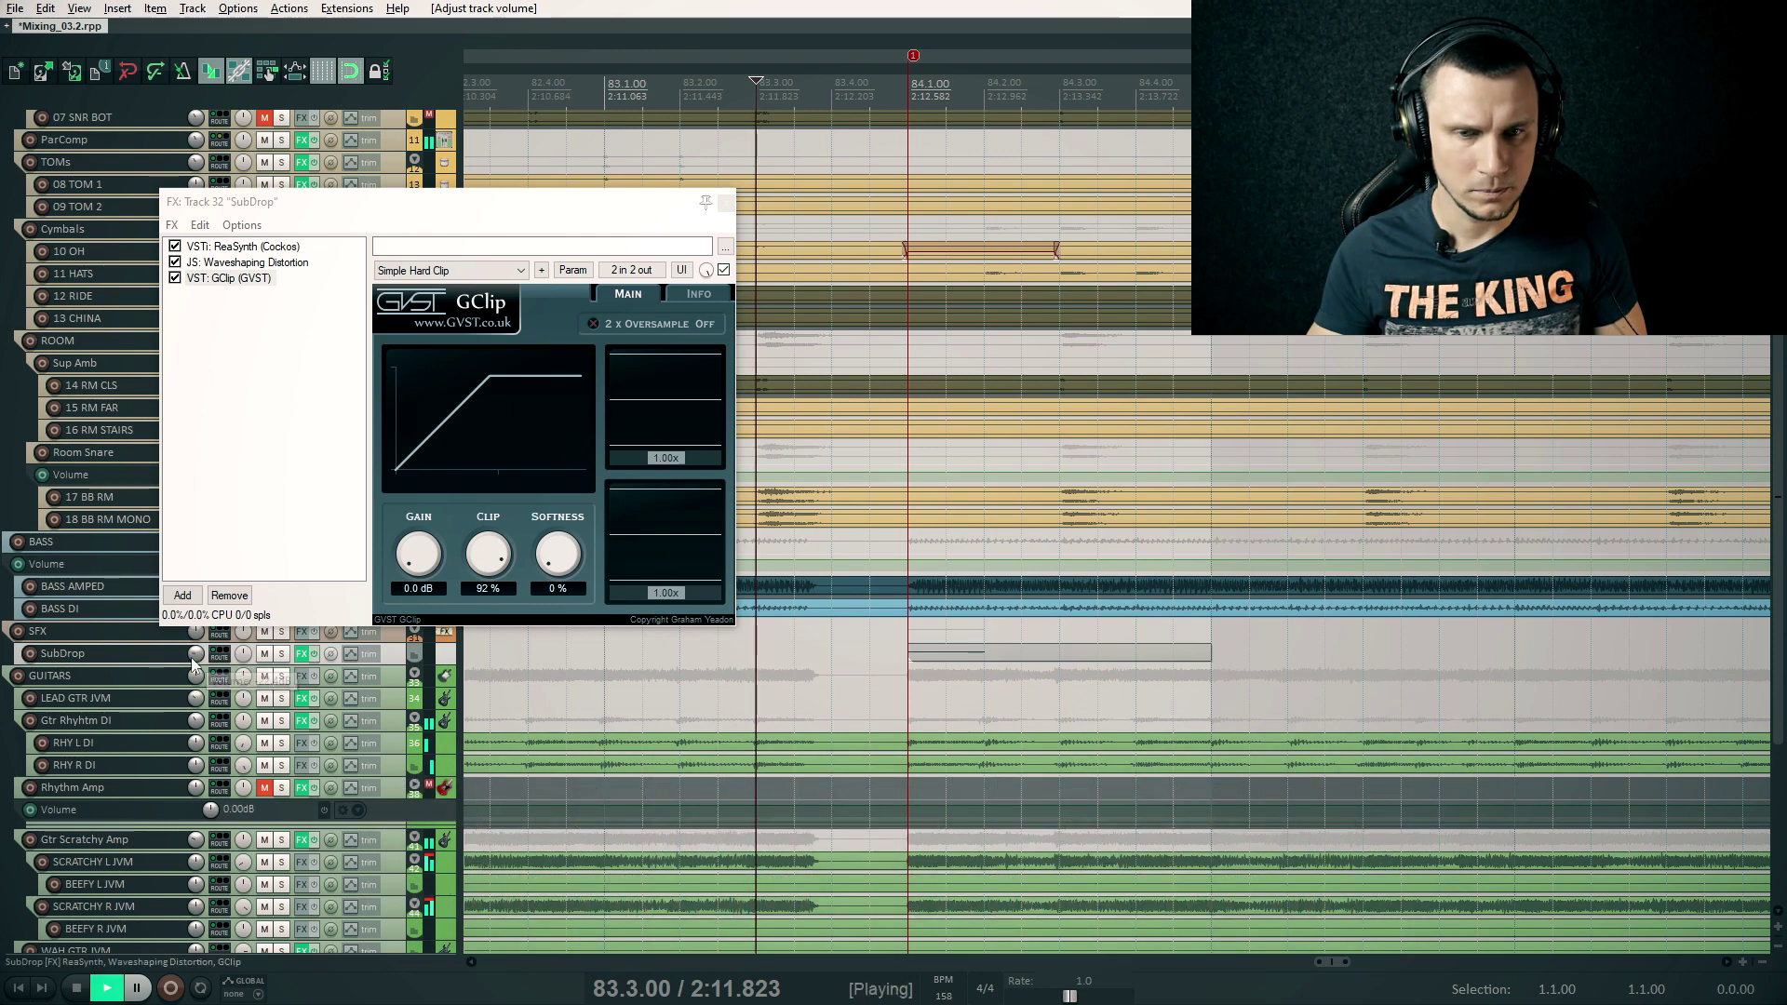
{"action": "key", "text": "space"}
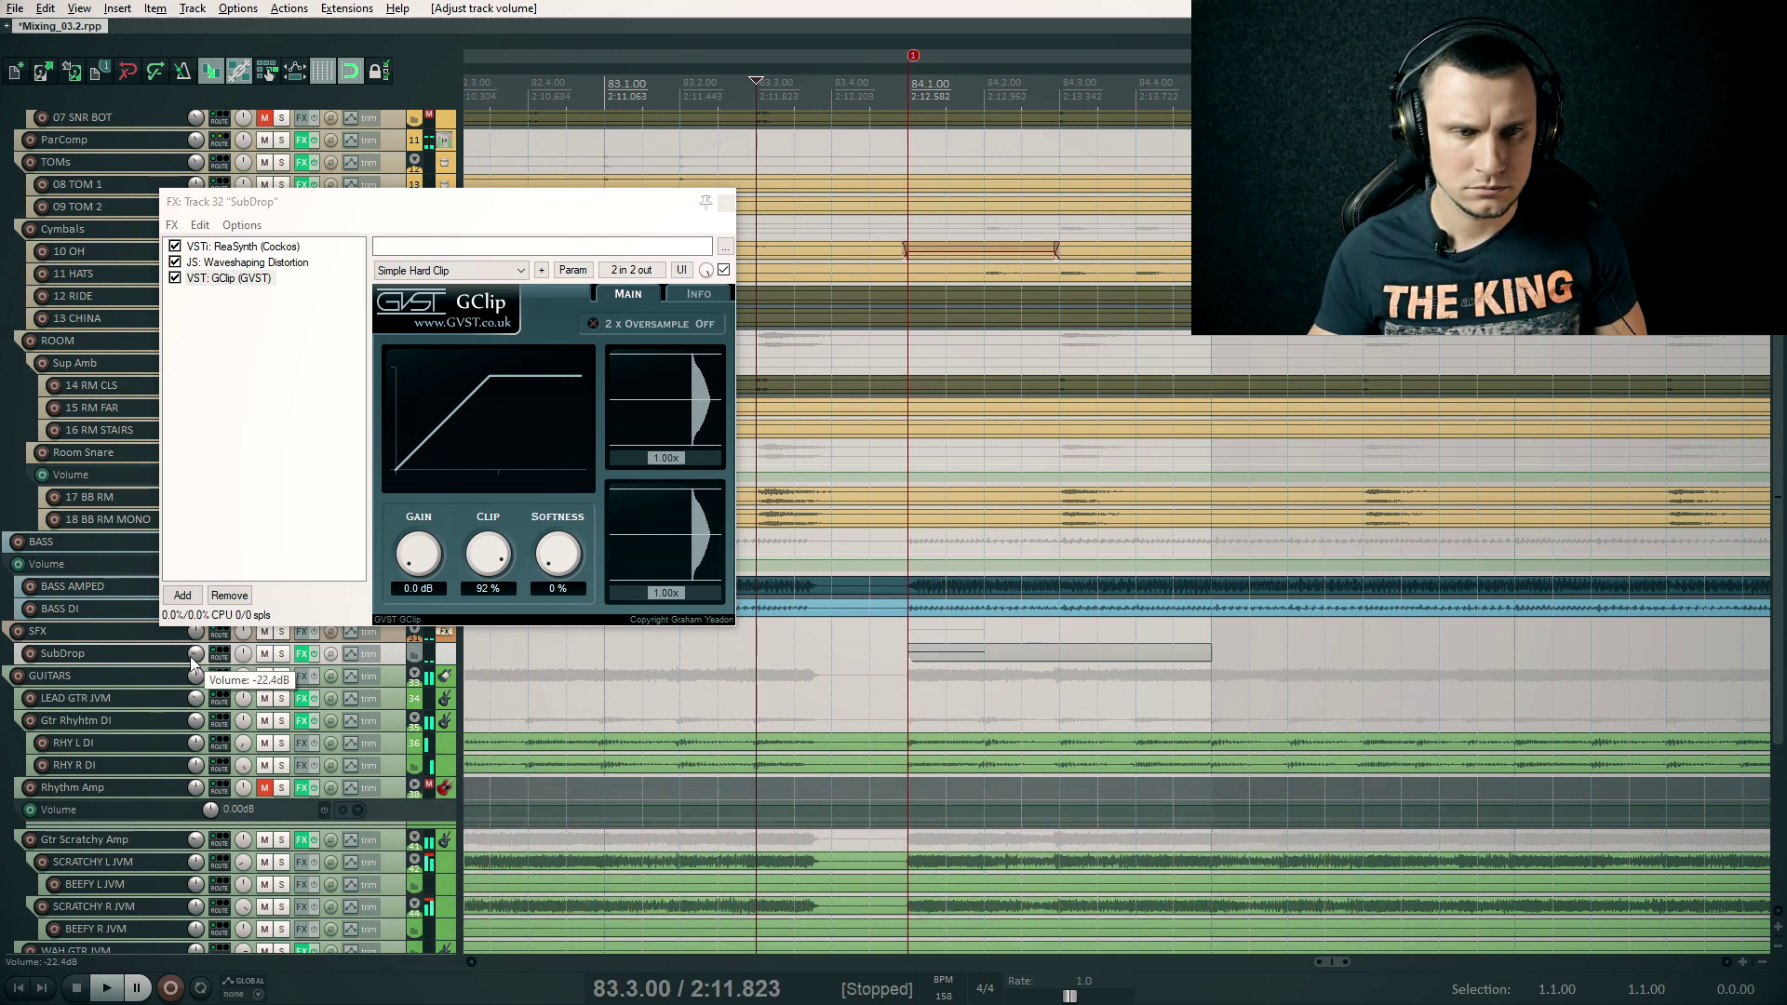
Replay the mix, add the Cockos ReaEQ plugin to the SubDrop effects chain, and place it before GClip
{"action": "key", "text": "space"}
{"action": "key", "text": "space"}
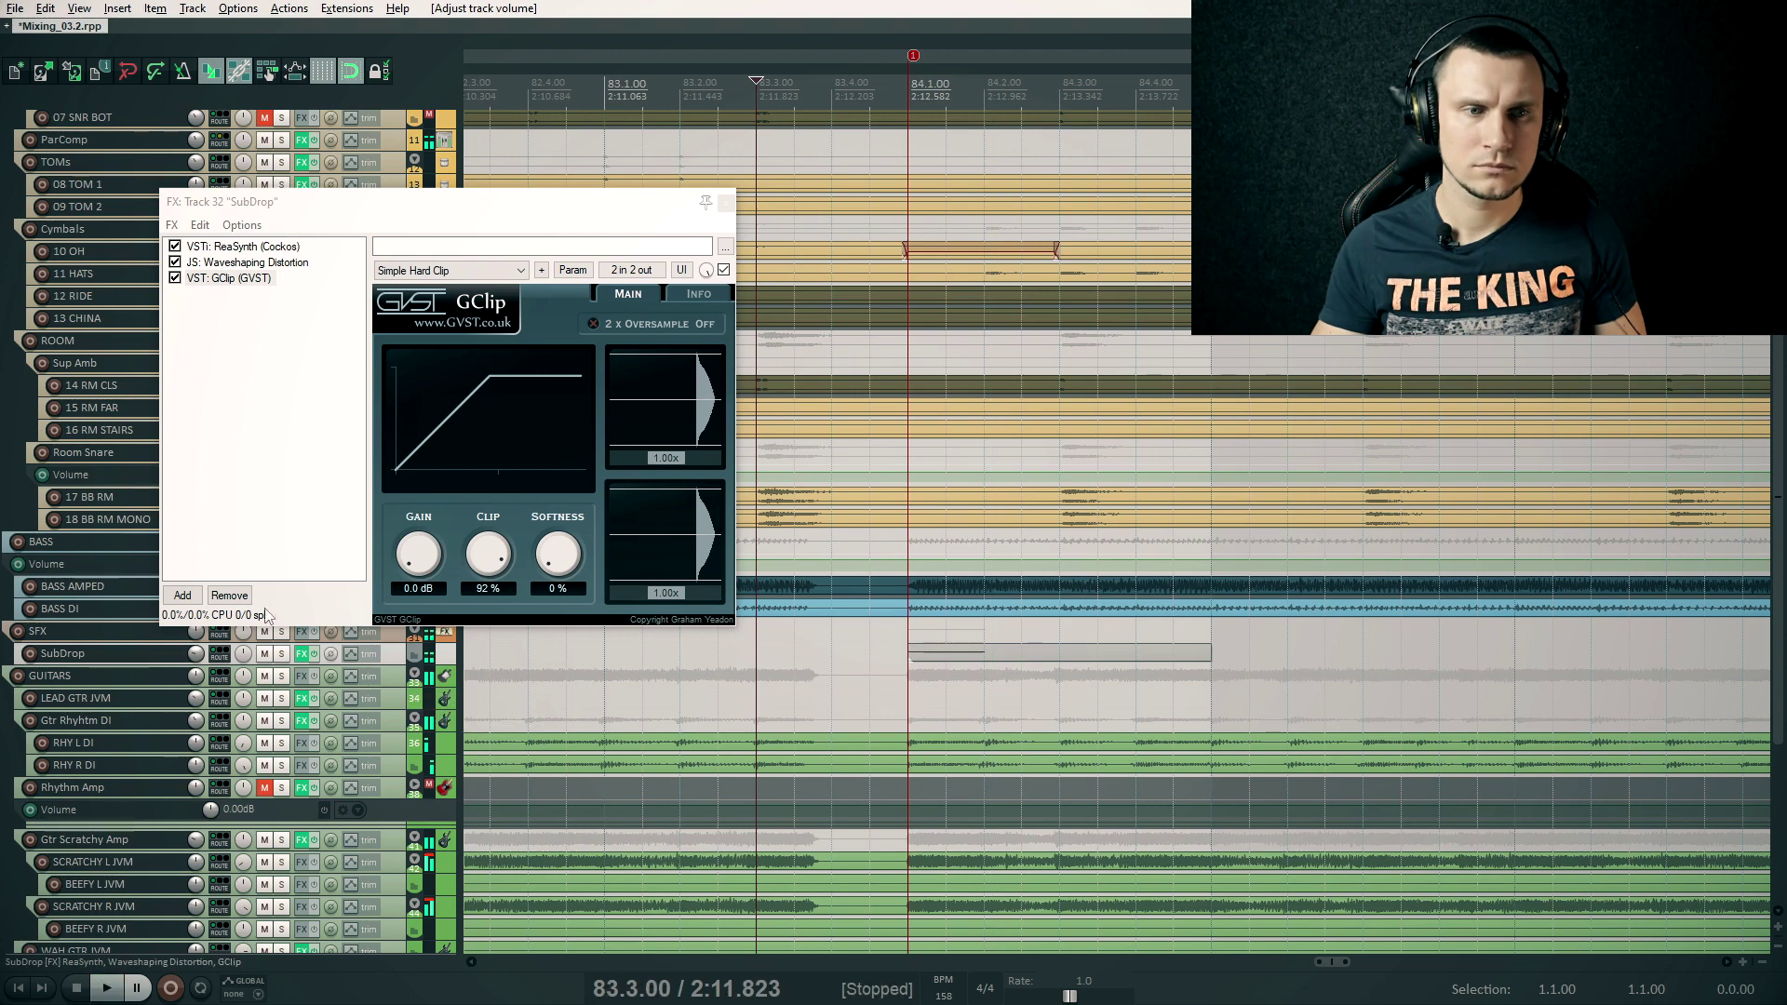
{"action": "left_click", "coordinate": [198, 597]}
{"action": "left_click", "coordinate": [183, 596]}
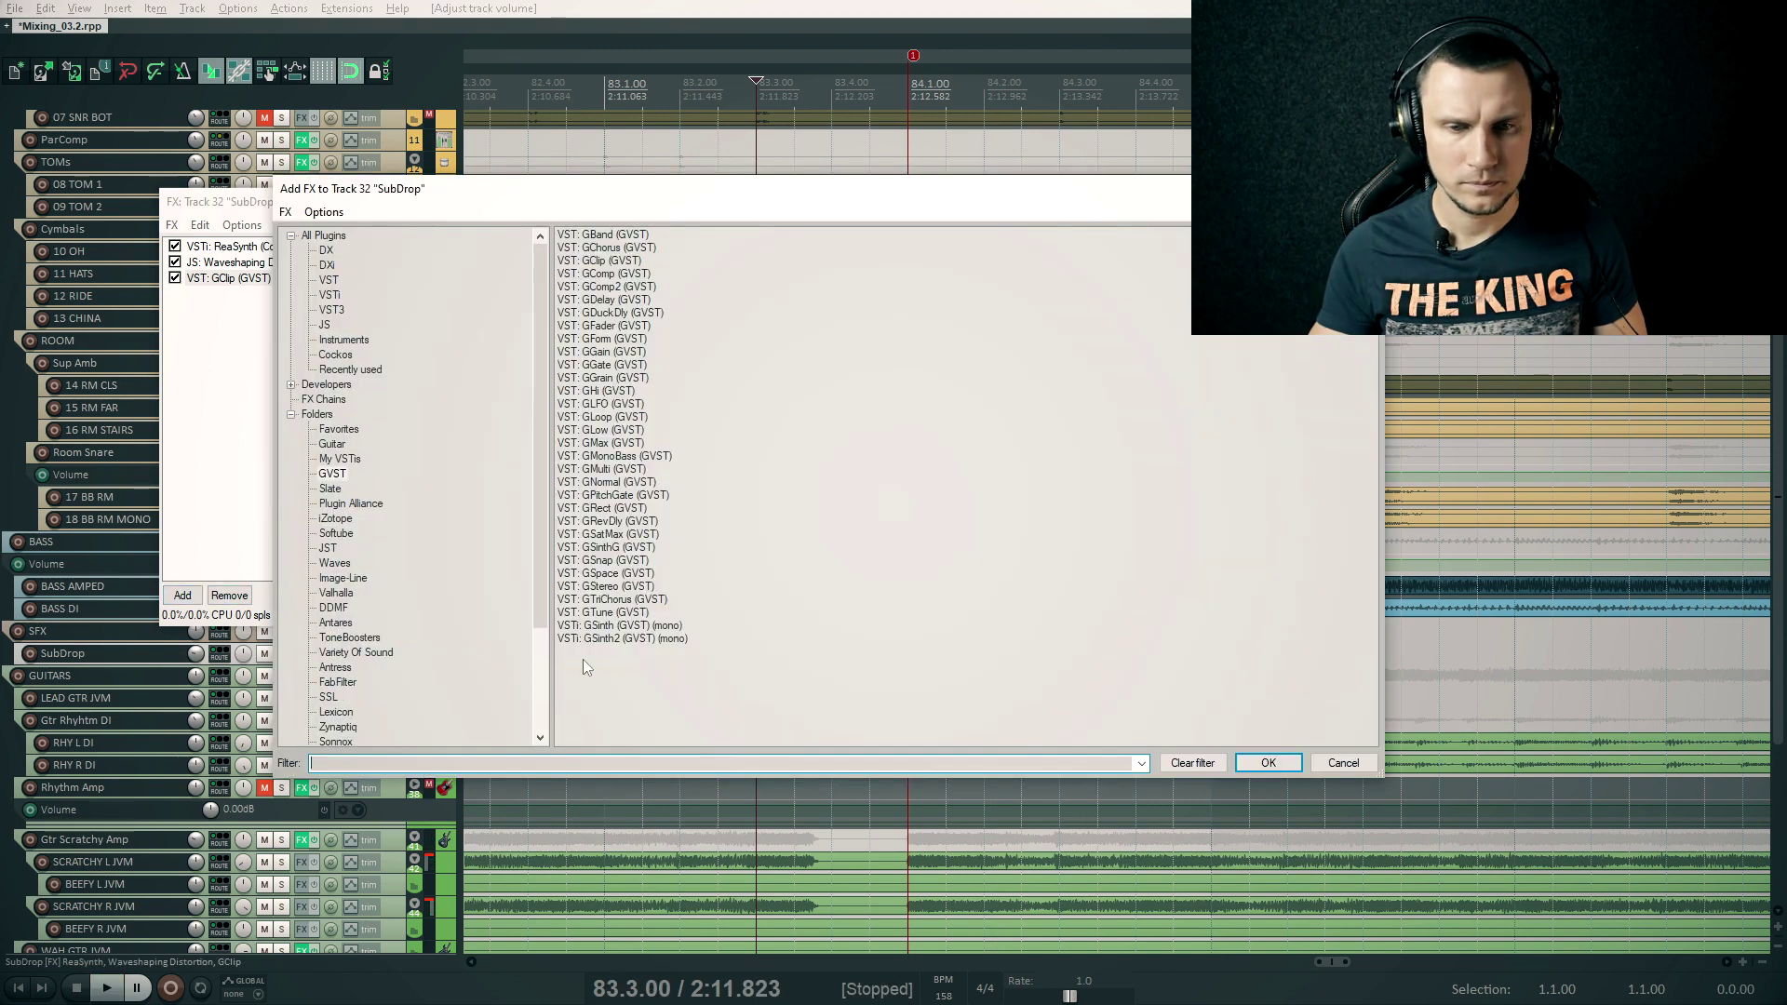
{"action": "left_click", "coordinate": [335, 355]}
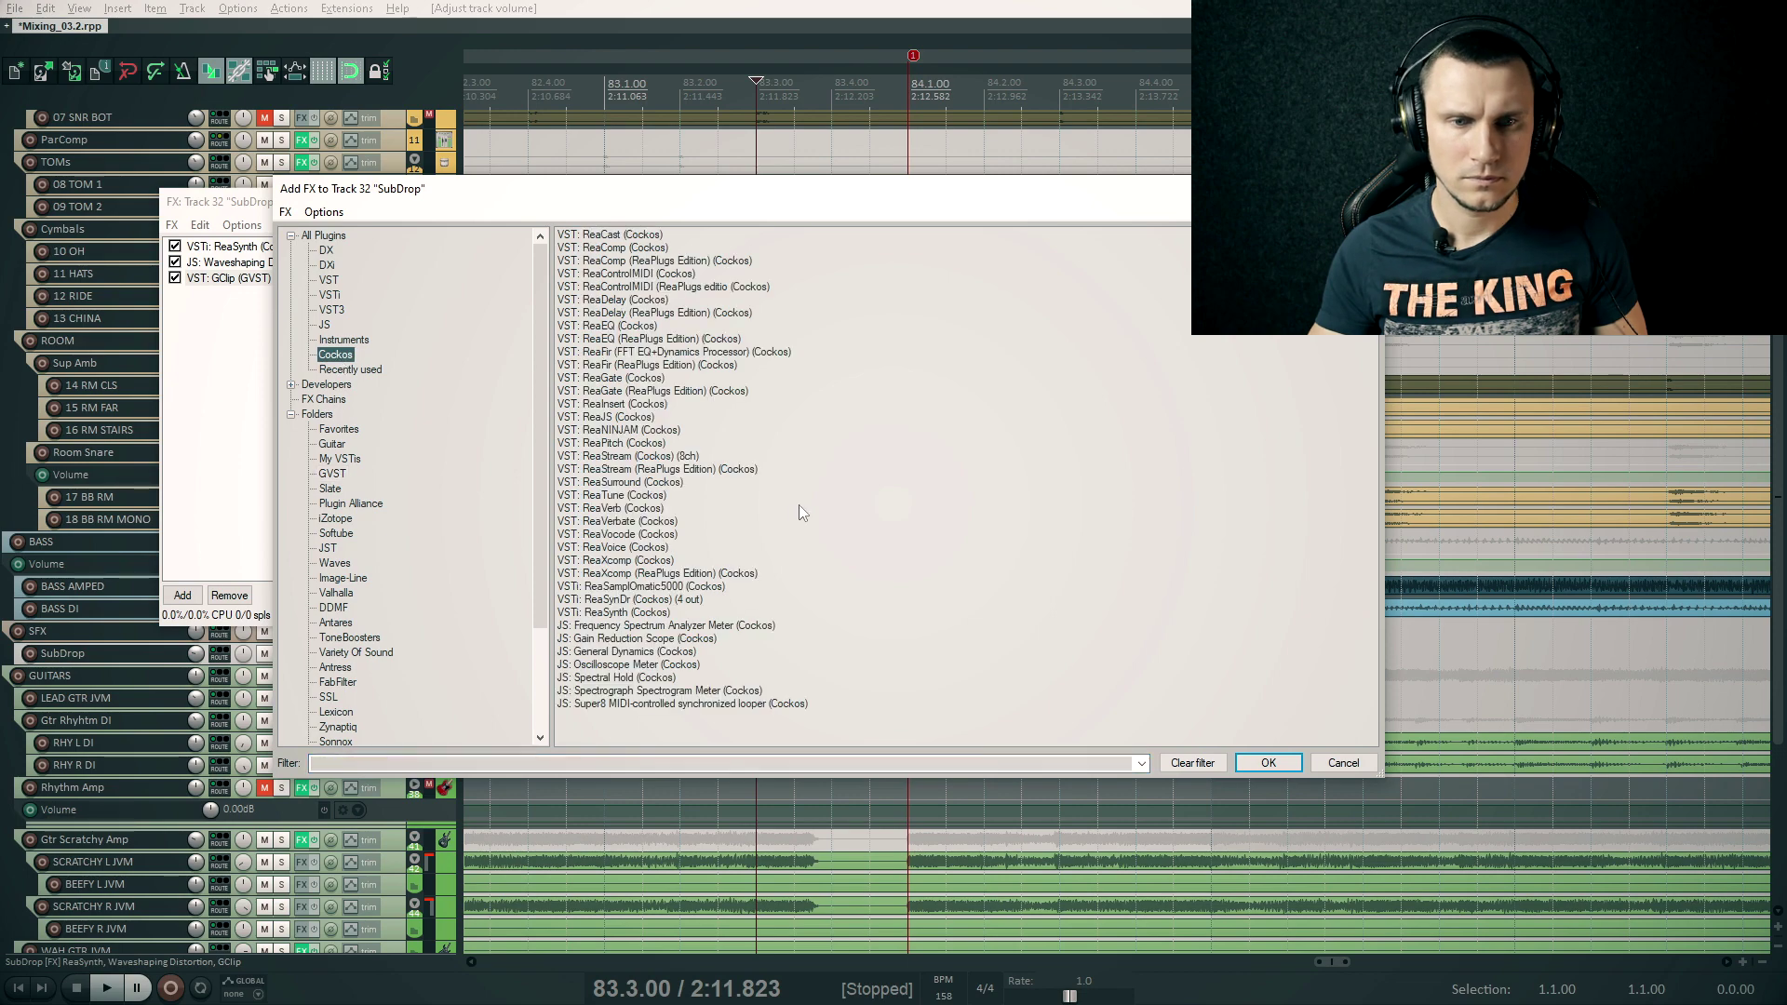
{"action": "double_click", "coordinate": [623, 327]}
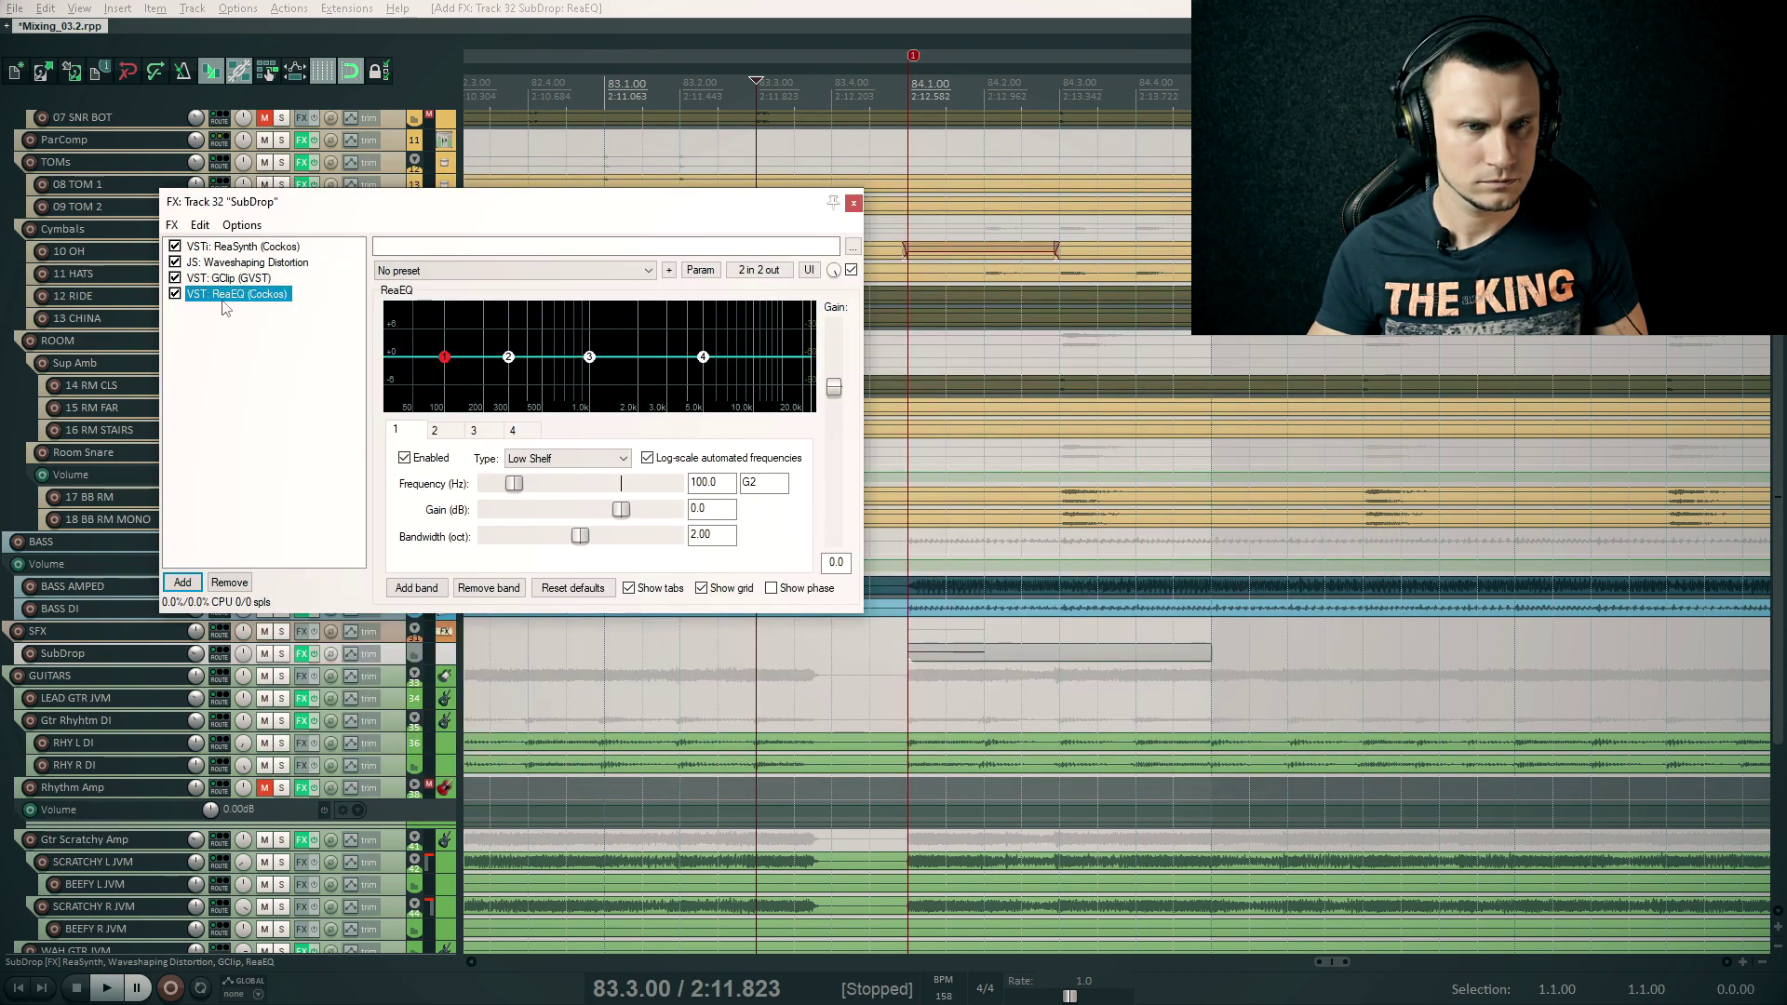
{"action": "left_click_drag", "start_coordinate": [236, 280], "coordinate": [237, 277]}
Play the mix while cutting the lowest frequencies with ReaEQ band 1 and boosting band 3 by 8.4 dB at 144.8 Hz
{"action": "key", "text": "space"}
{"action": "left_click_drag", "start_coordinate": [444, 356], "coordinate": [411, 409]}
{"action": "key", "text": "space"}
{"action": "key", "text": "space"}
{"action": "left_click_drag", "start_coordinate": [590, 361], "coordinate": [466, 321]}
{"action": "key", "text": "space"}
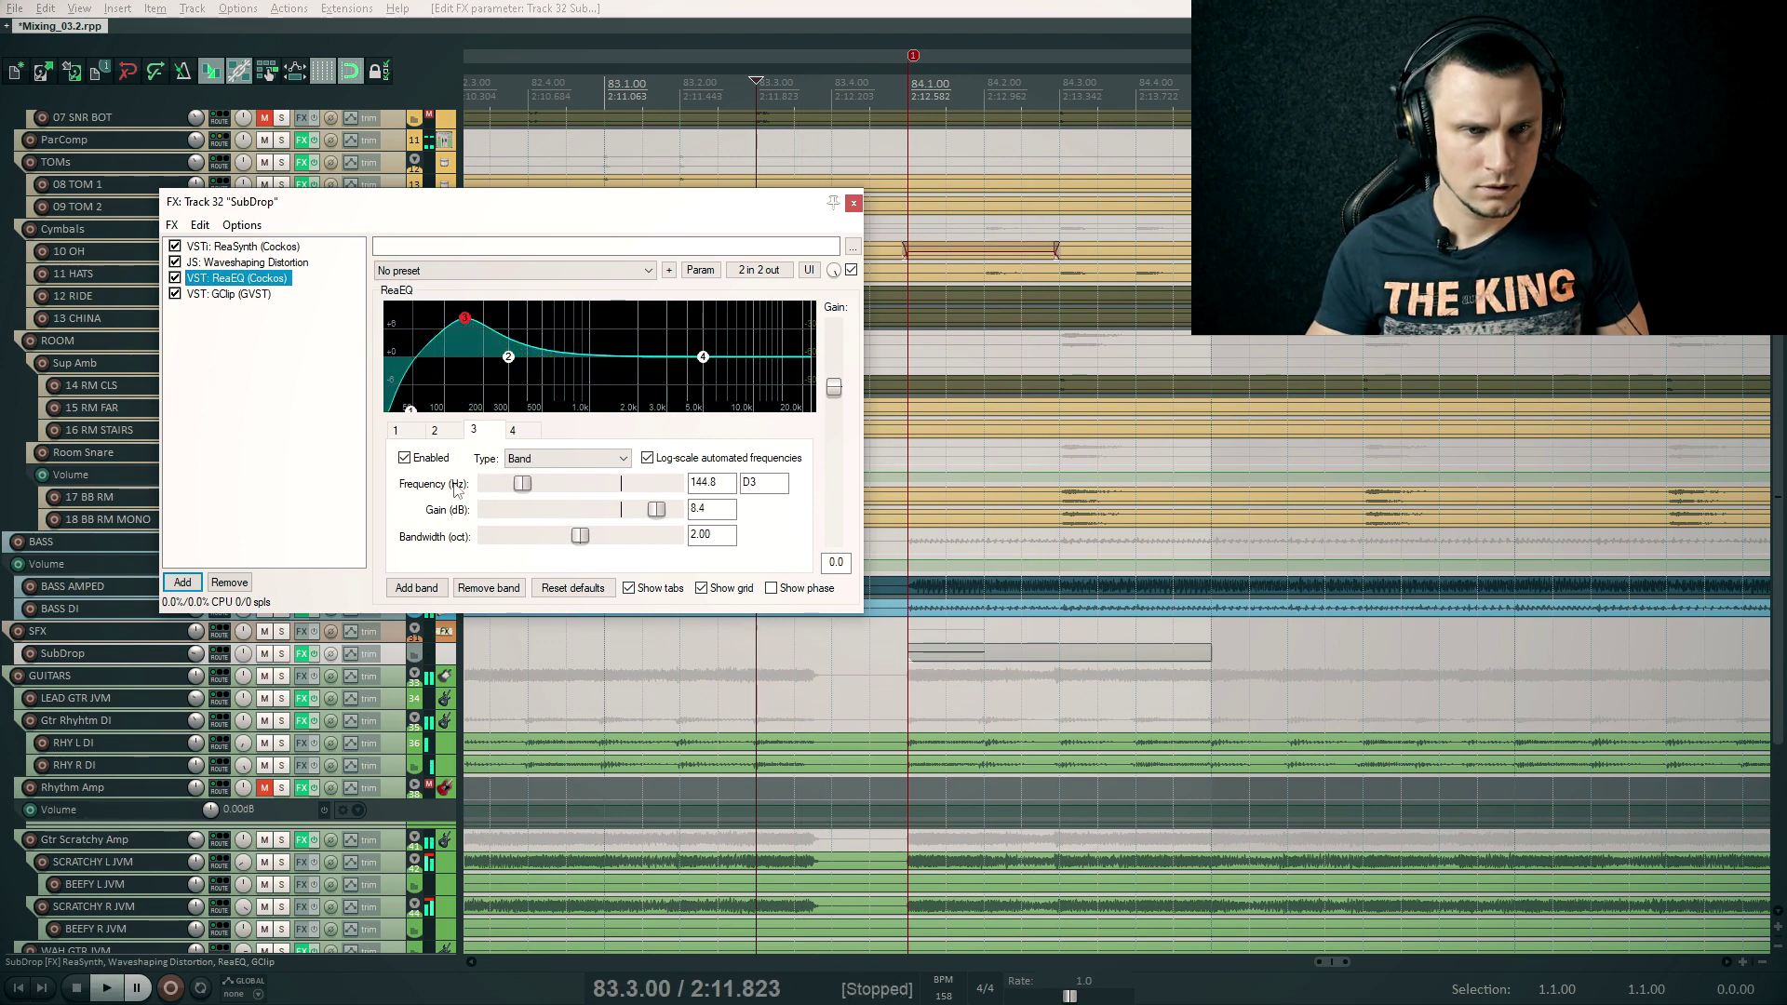
Review the GClip and ReaEQ settings, adjust the SubDrop track's volume, and replay the mix from 83.3.00
{"action": "left_click", "coordinate": [243, 294]}
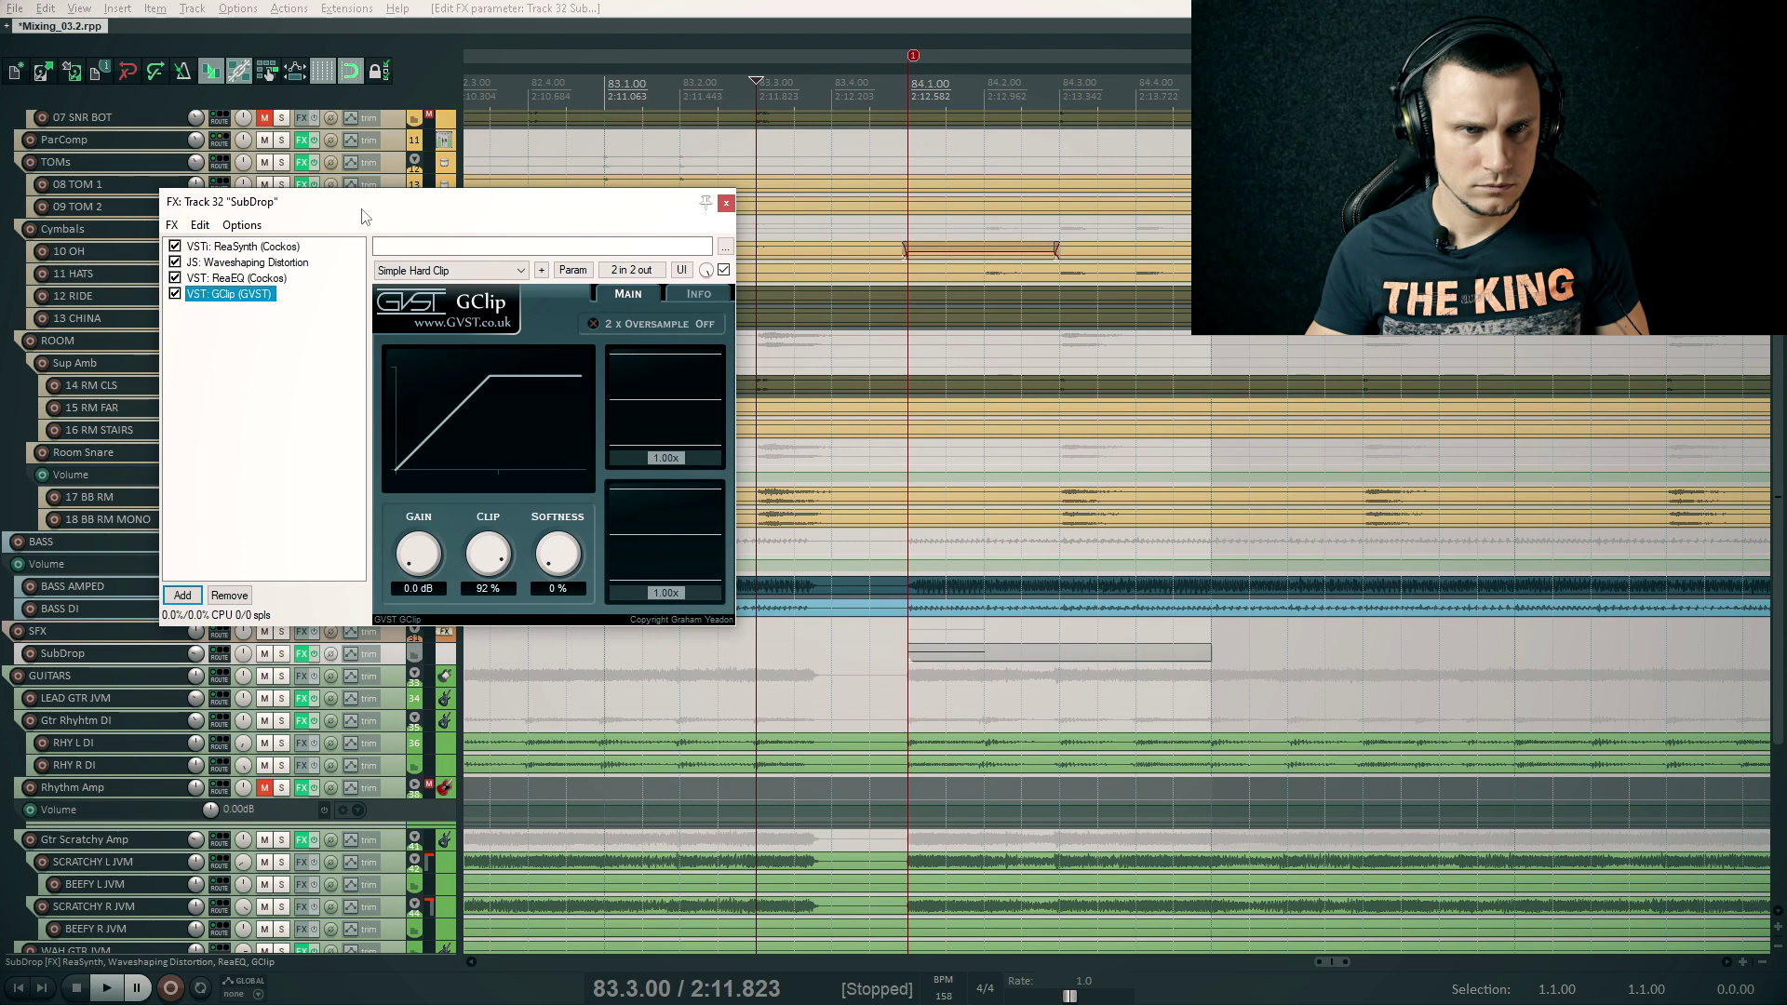
{"action": "left_click_drag", "start_coordinate": [363, 216], "coordinate": [493, 172]}
{"action": "left_click", "coordinate": [201, 614]}
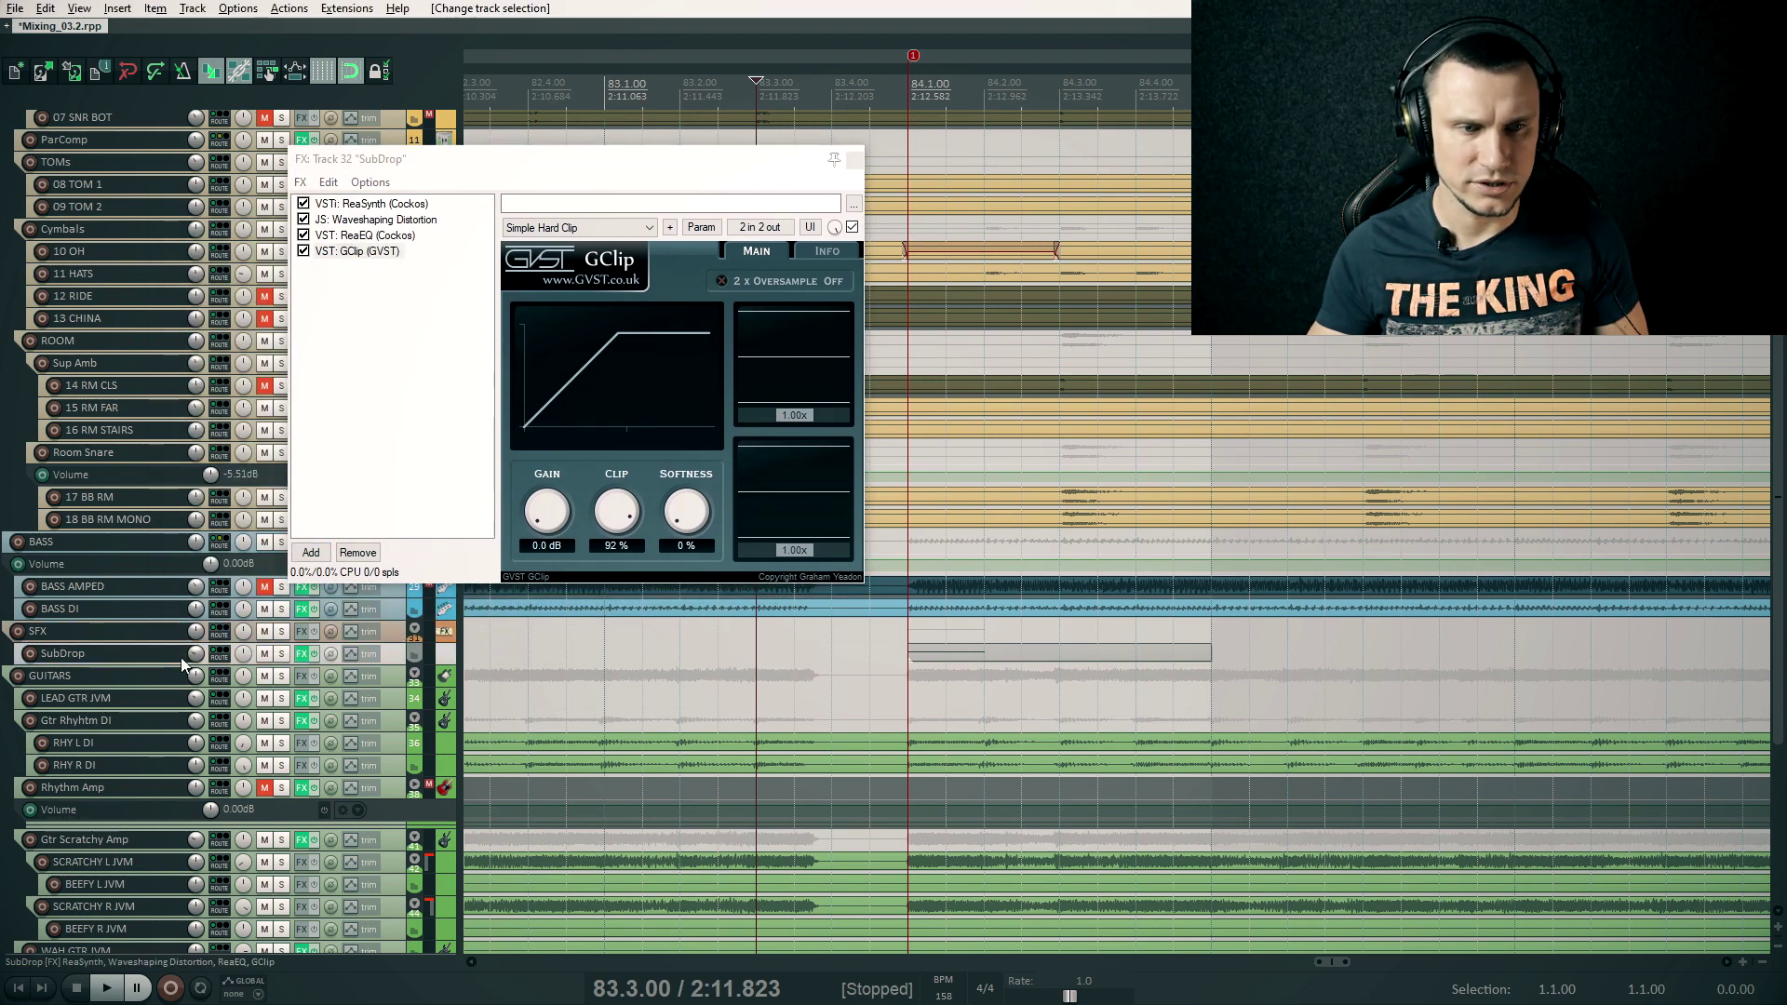
{"action": "left_click", "coordinate": [414, 235]}
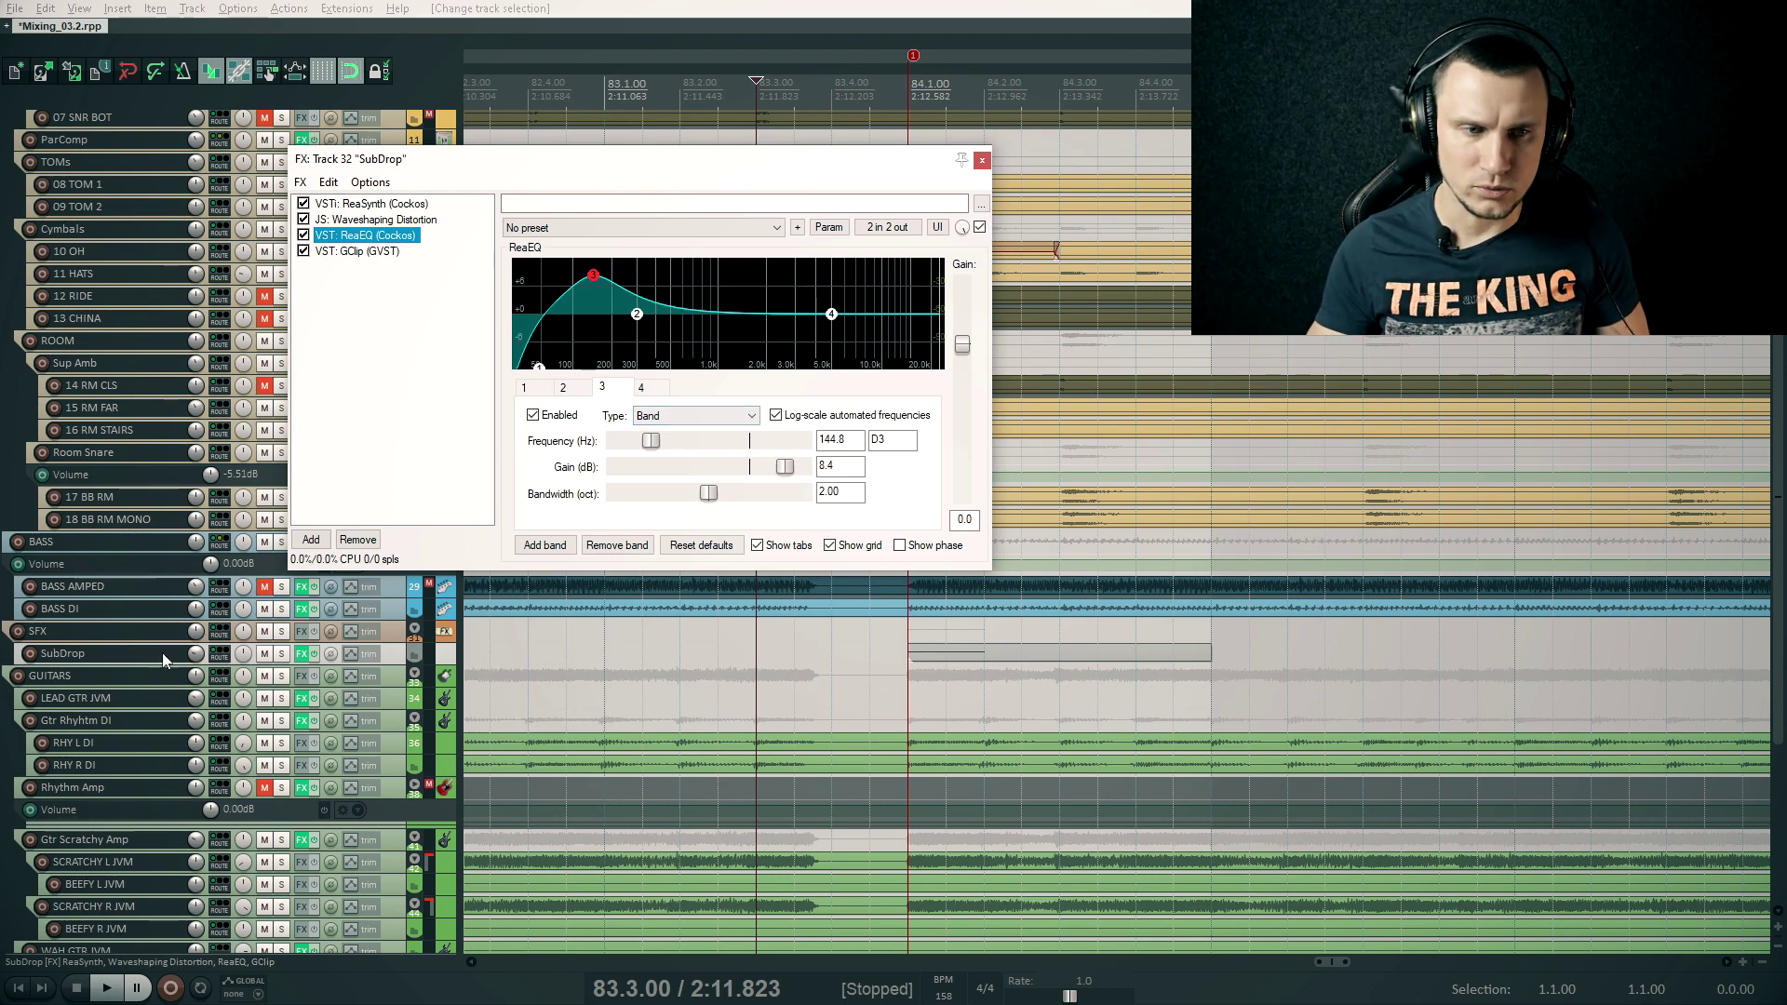
{"action": "left_click", "coordinate": [203, 666]}
{"action": "key", "text": "space"}
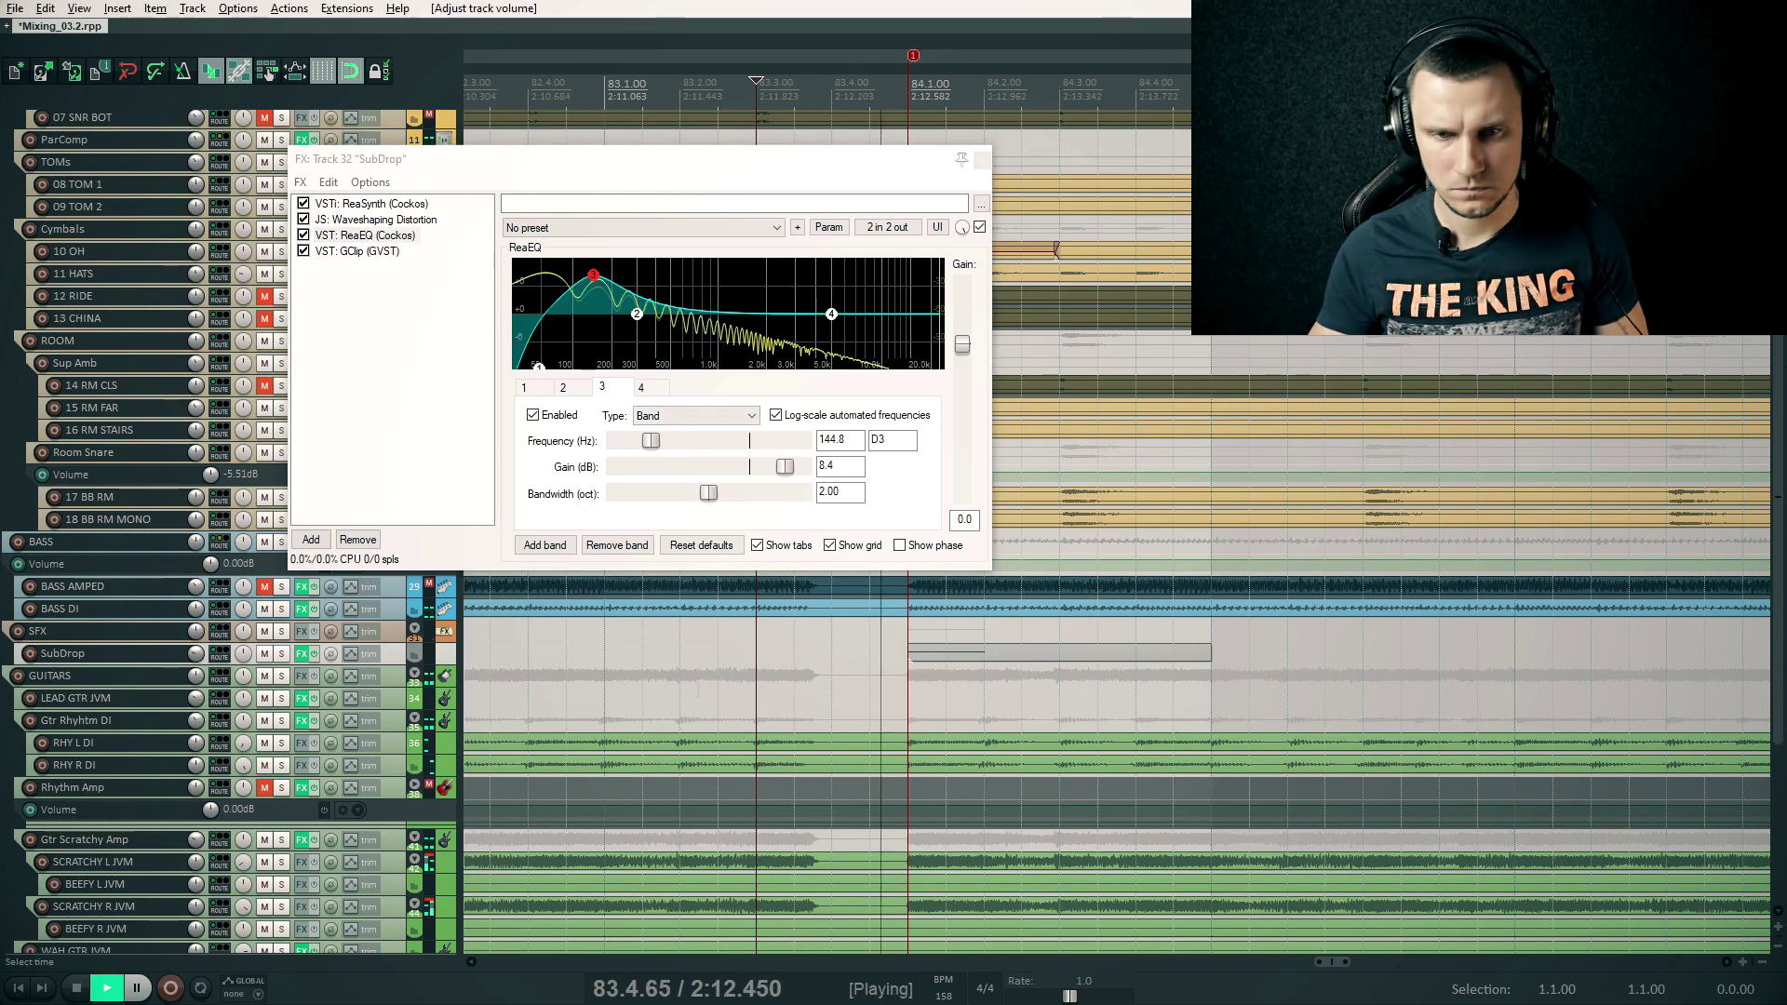
{"action": "left_click_drag", "start_coordinate": [849, 676], "coordinate": [661, 687]}
{"action": "key", "text": "space"}
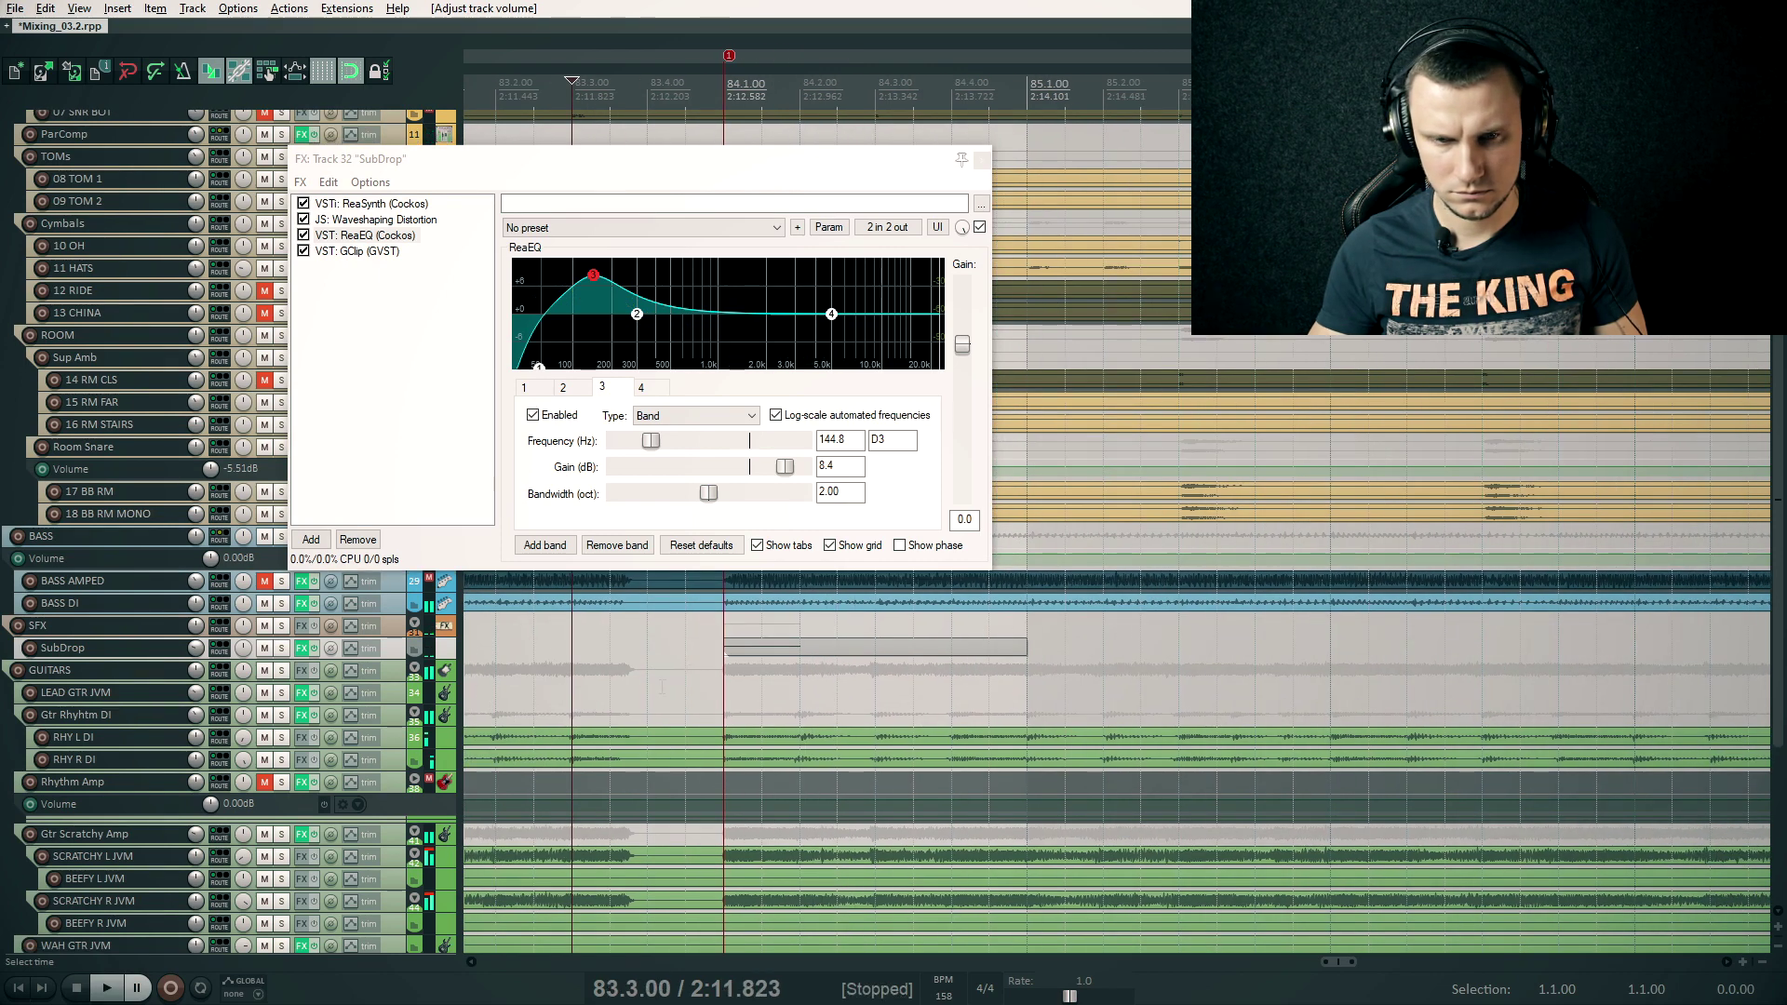
Close the effects chain, check the SubDrop track's ReaSynth settings, and play the mix from just before measure 84
{"action": "left_click", "coordinate": [713, 696]}
{"action": "left_click", "coordinate": [301, 649]}
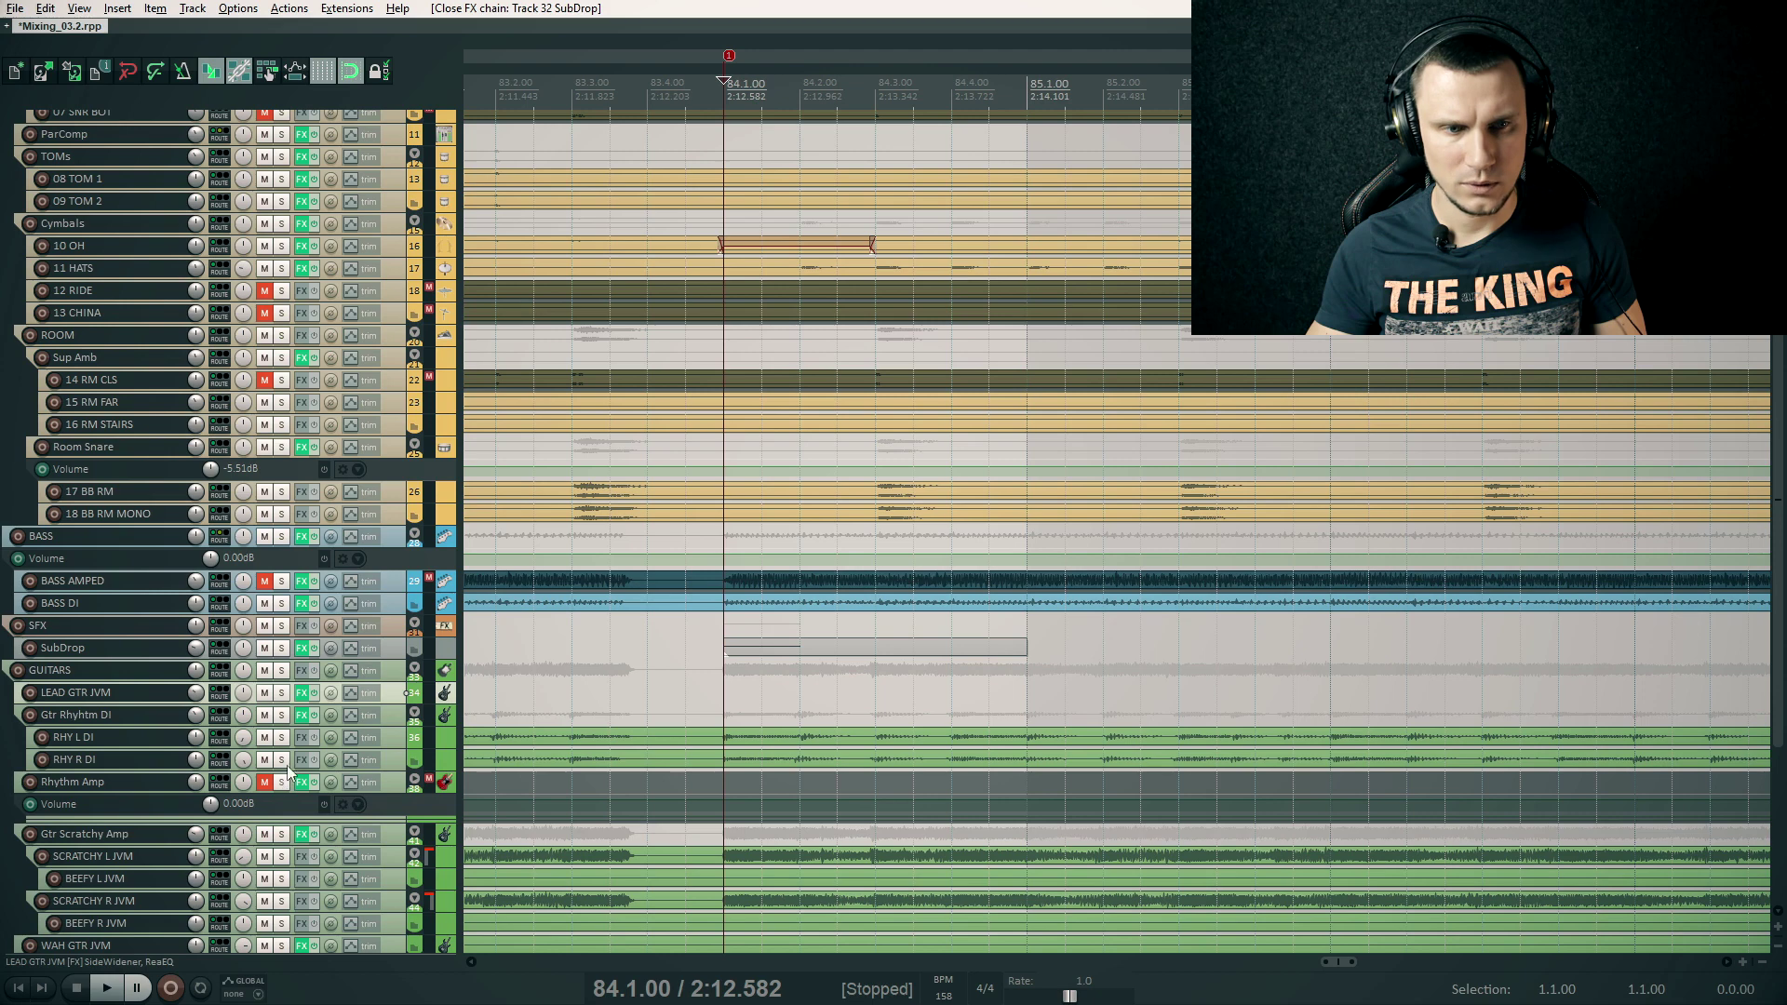
{"action": "right_click", "coordinate": [307, 649]}
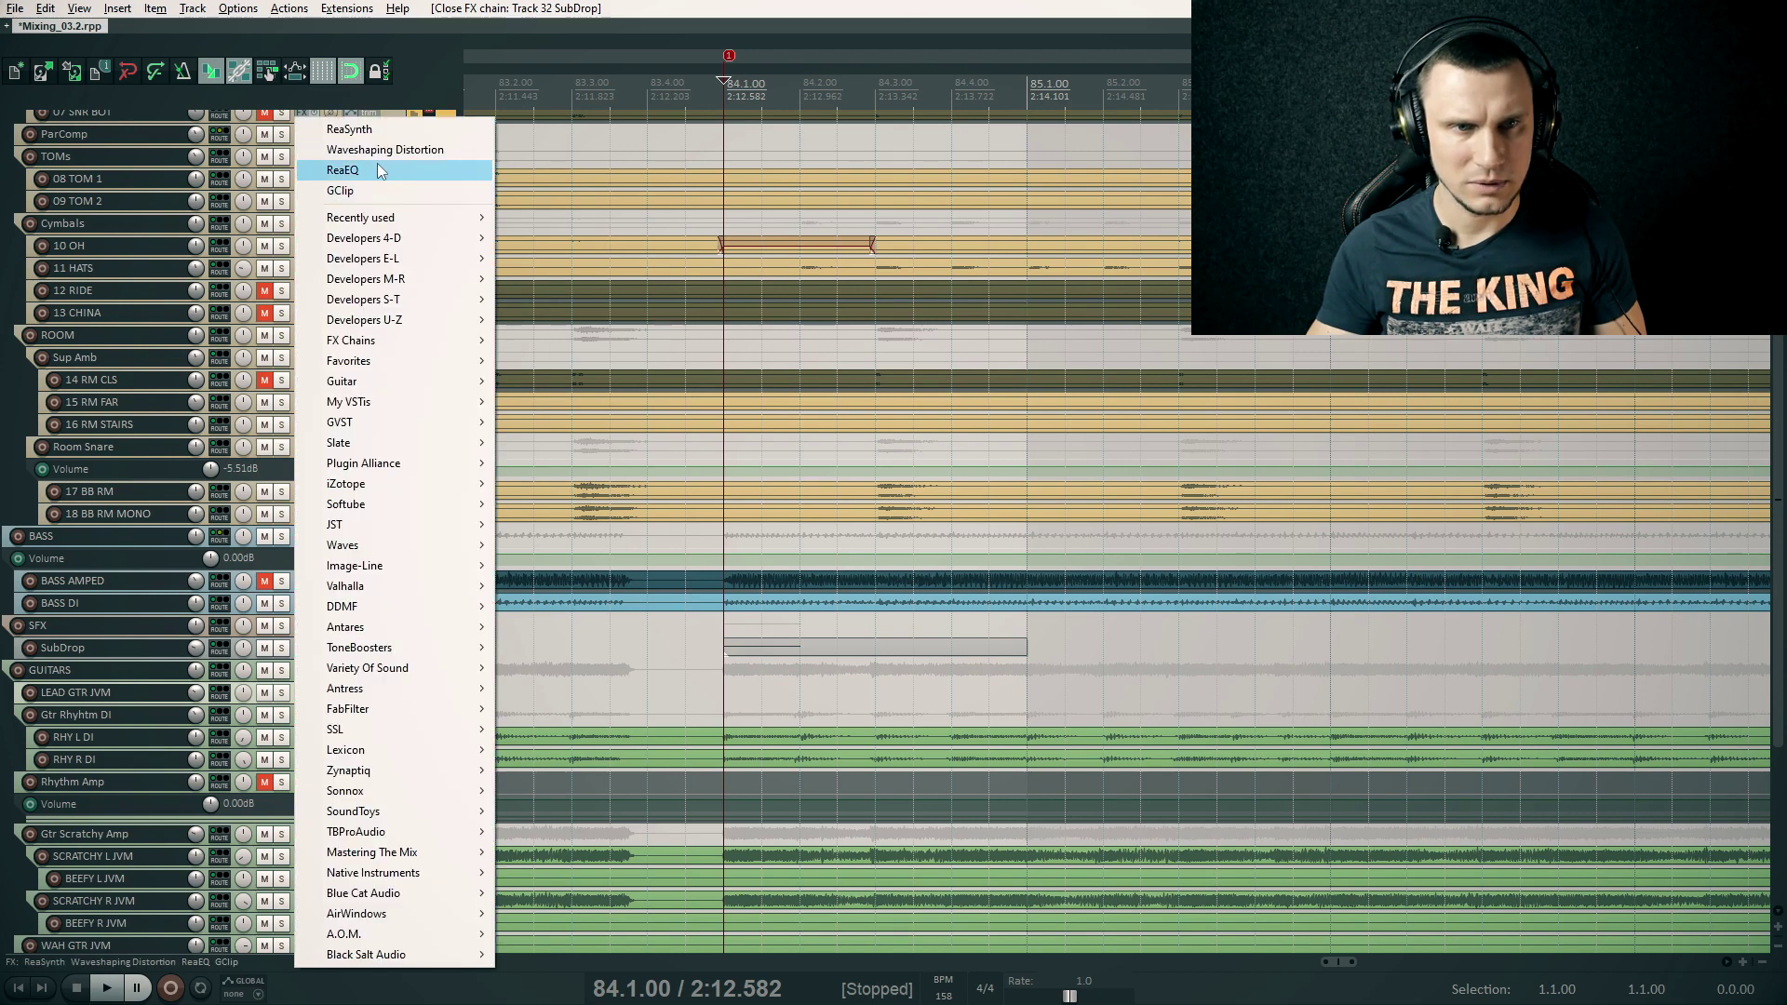
{"action": "left_click", "coordinate": [352, 130]}
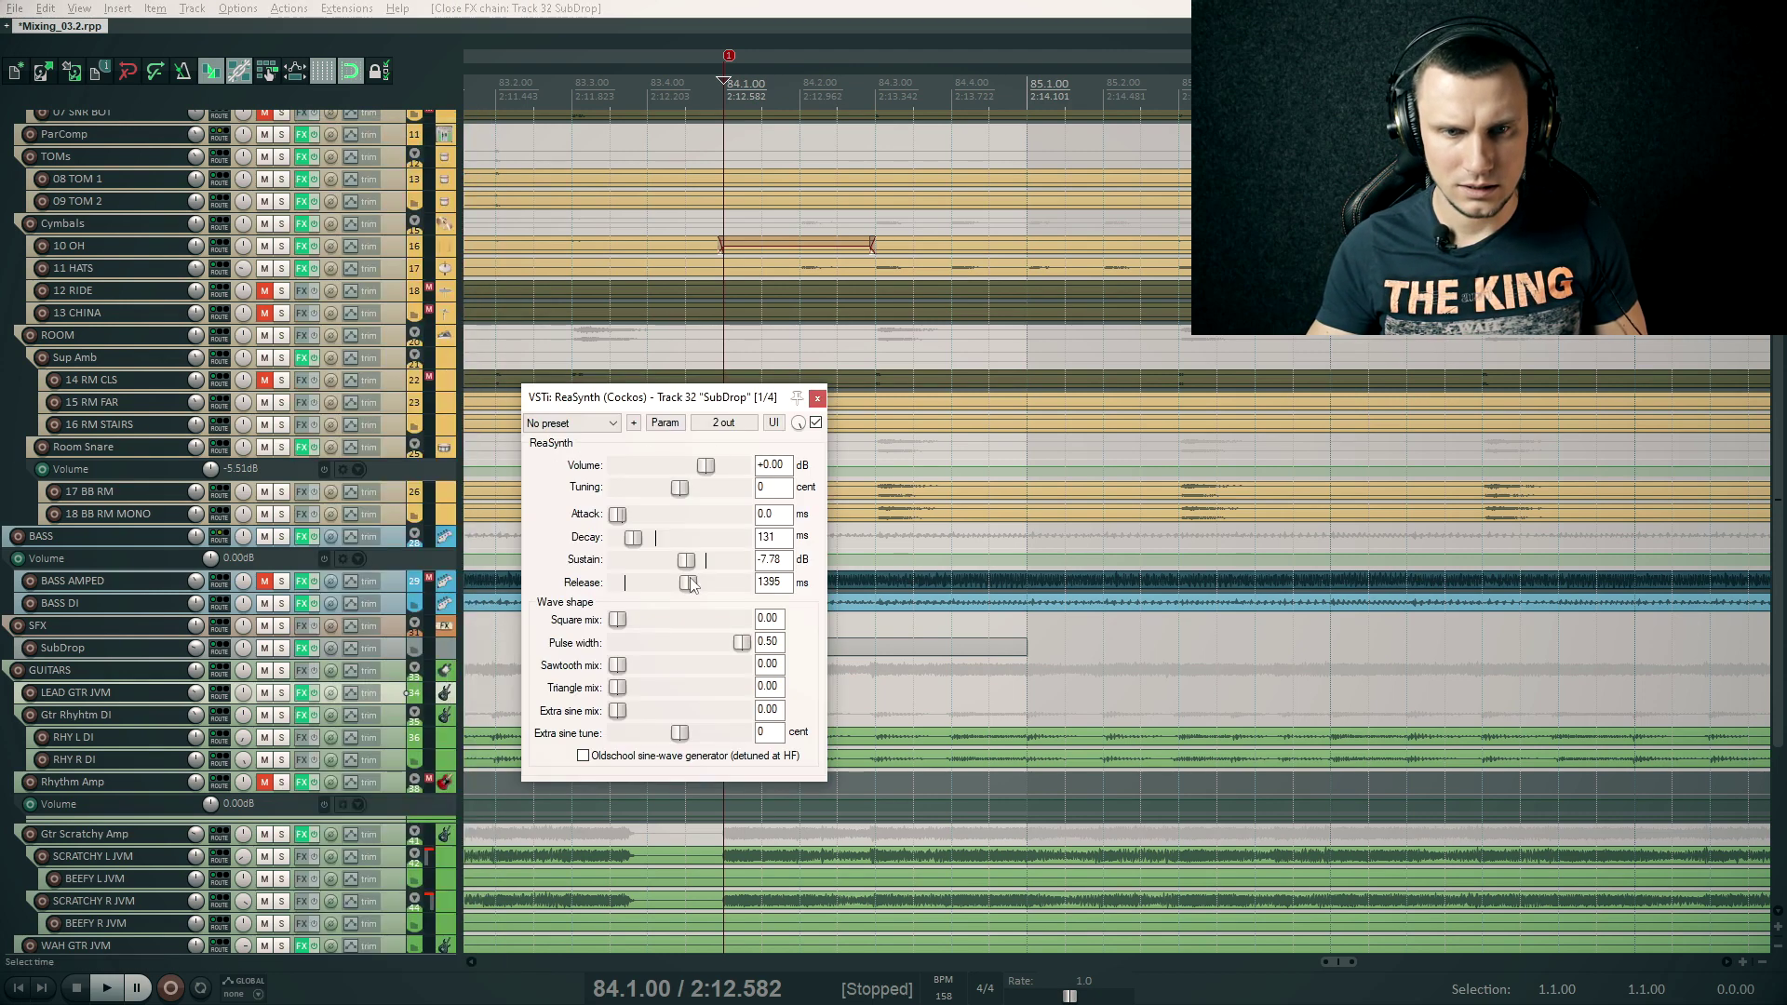
{"action": "left_click", "coordinate": [817, 399]}
{"action": "key", "text": "space"}
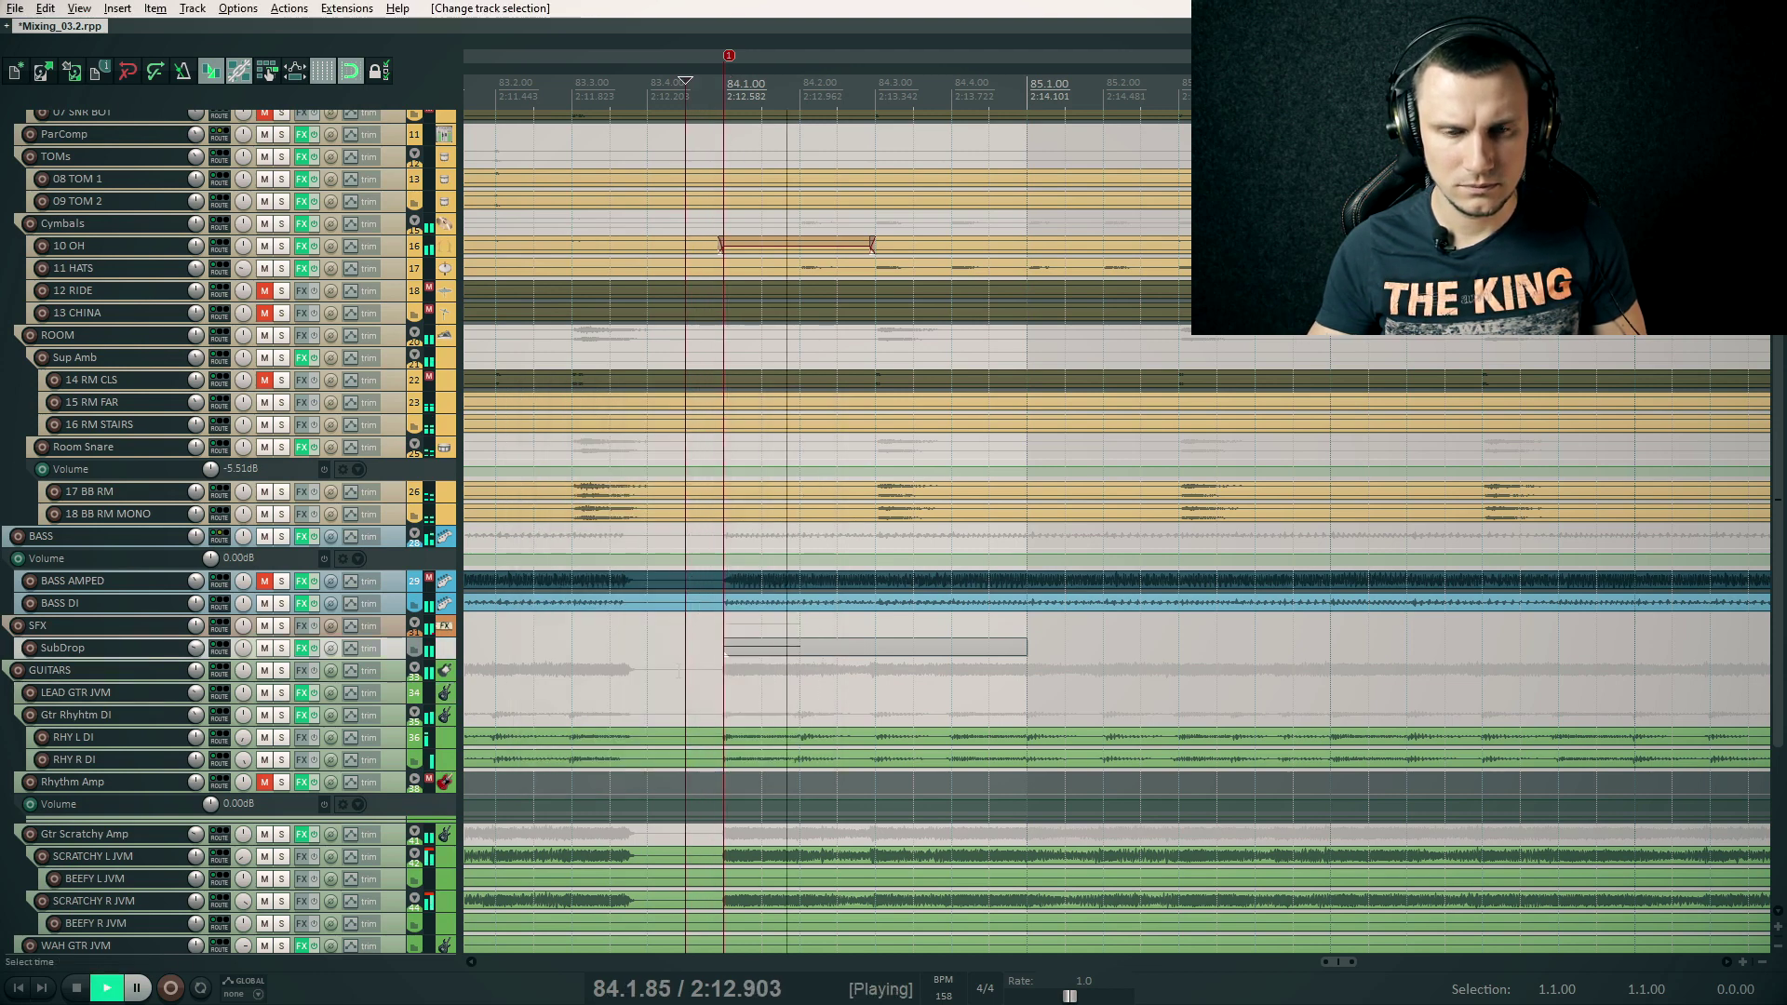
Open the SubDrop MIDI item and draw a falling pitch curve from maximum at 84.1.00 to minimum at about 84.2.50
{"action": "double_click", "coordinate": [735, 646]}
{"action": "scroll", "coordinate": [969, 623], "scroll_direction": "up", "scroll_amount": 4}
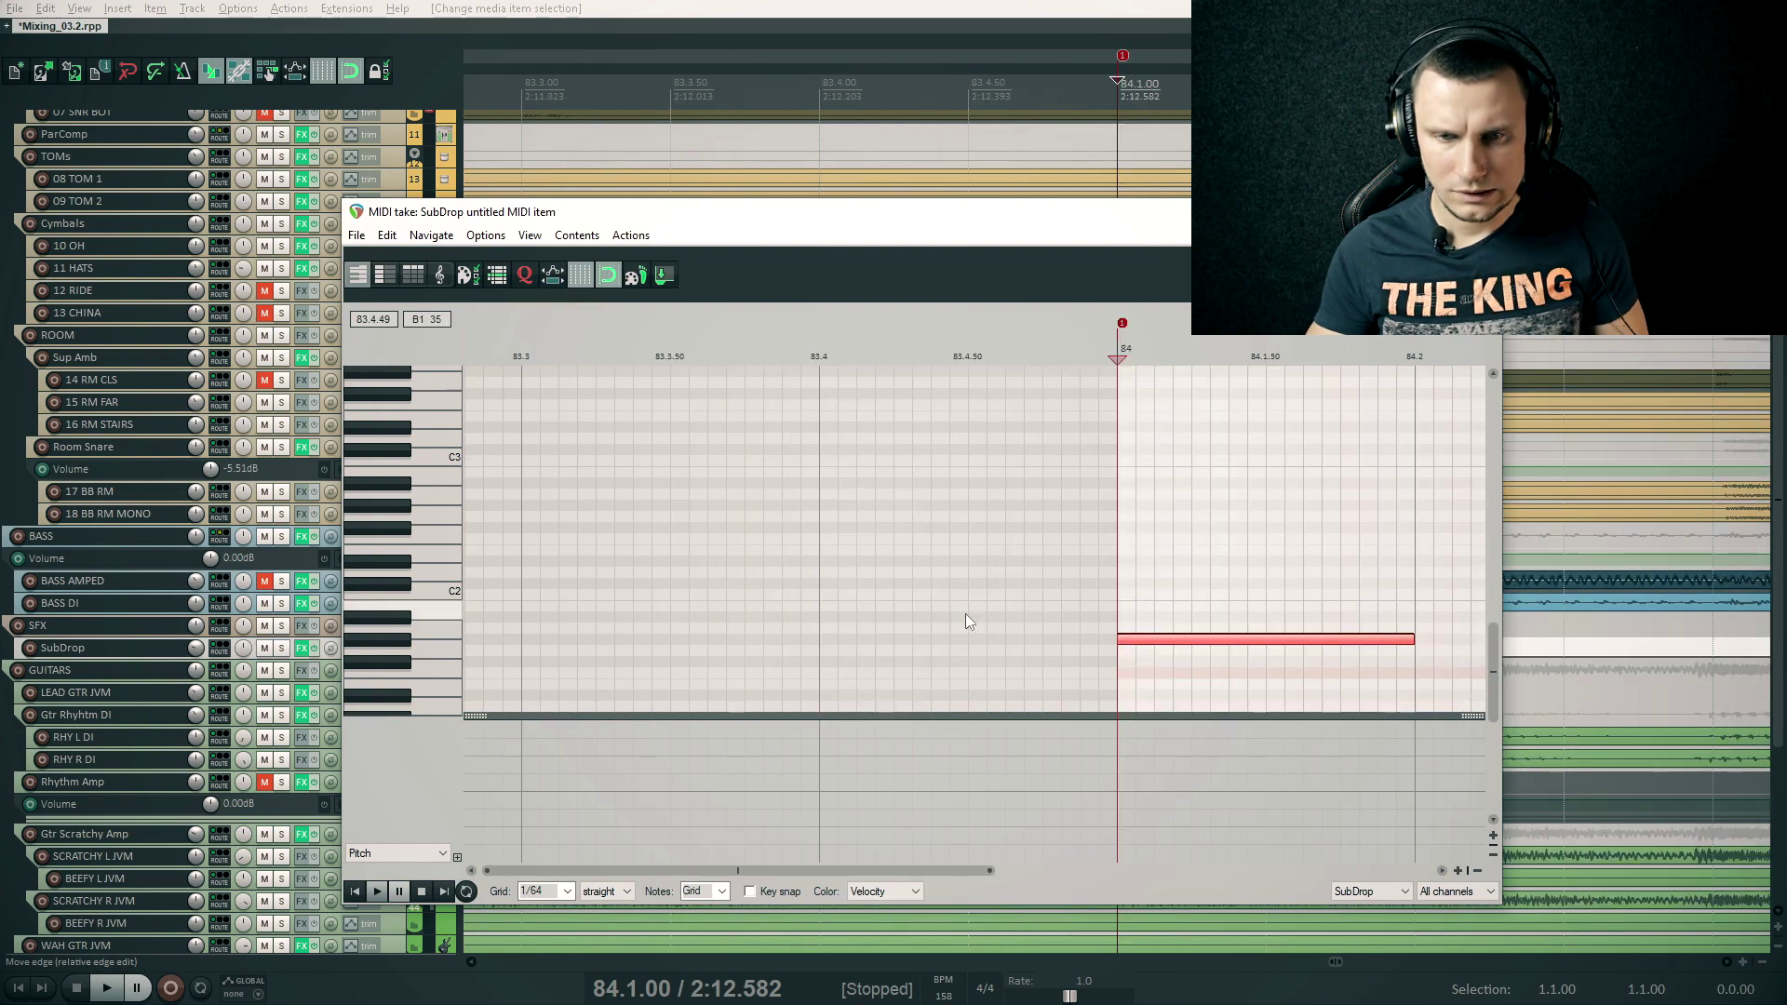
{"action": "left_click", "coordinate": [1319, 637]}
{"action": "left_click_drag", "start_coordinate": [1319, 636], "coordinate": [686, 453]}
{"action": "scroll", "coordinate": [686, 453], "scroll_direction": "left", "scroll_amount": 2}
{"action": "scroll", "coordinate": [707, 463], "scroll_direction": "up", "scroll_amount": 1}
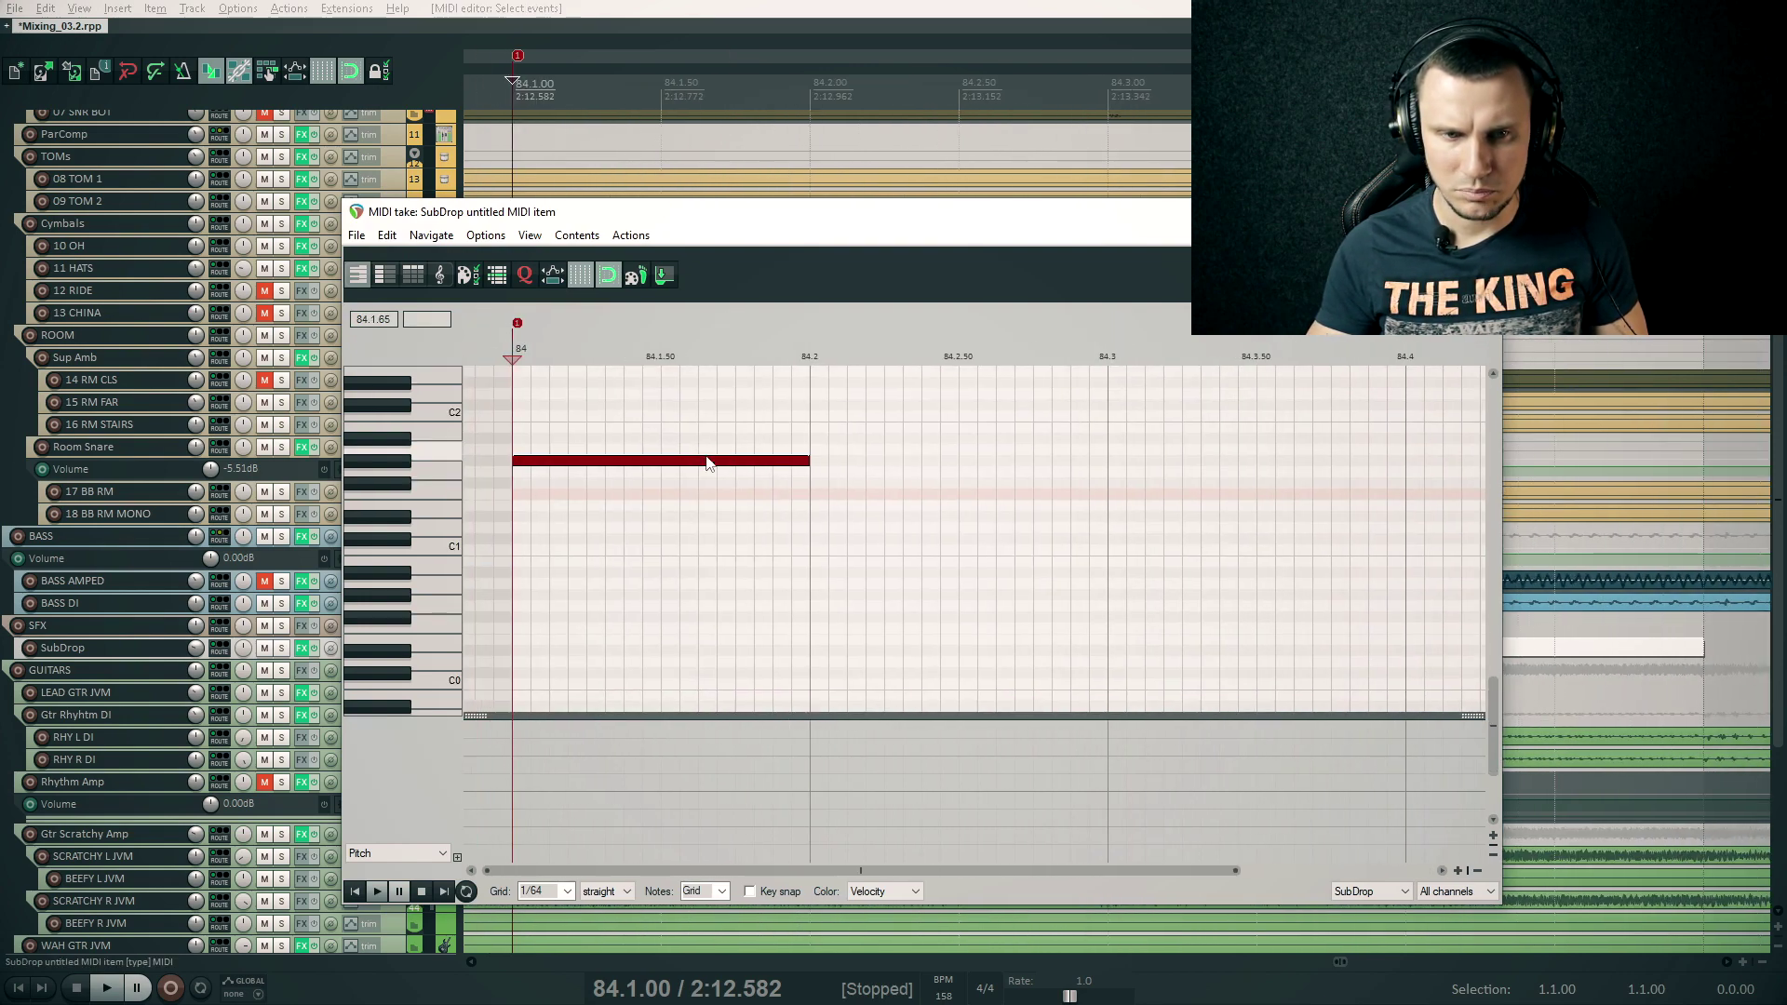
{"action": "scroll", "coordinate": [821, 630], "scroll_direction": "left", "scroll_amount": 2}
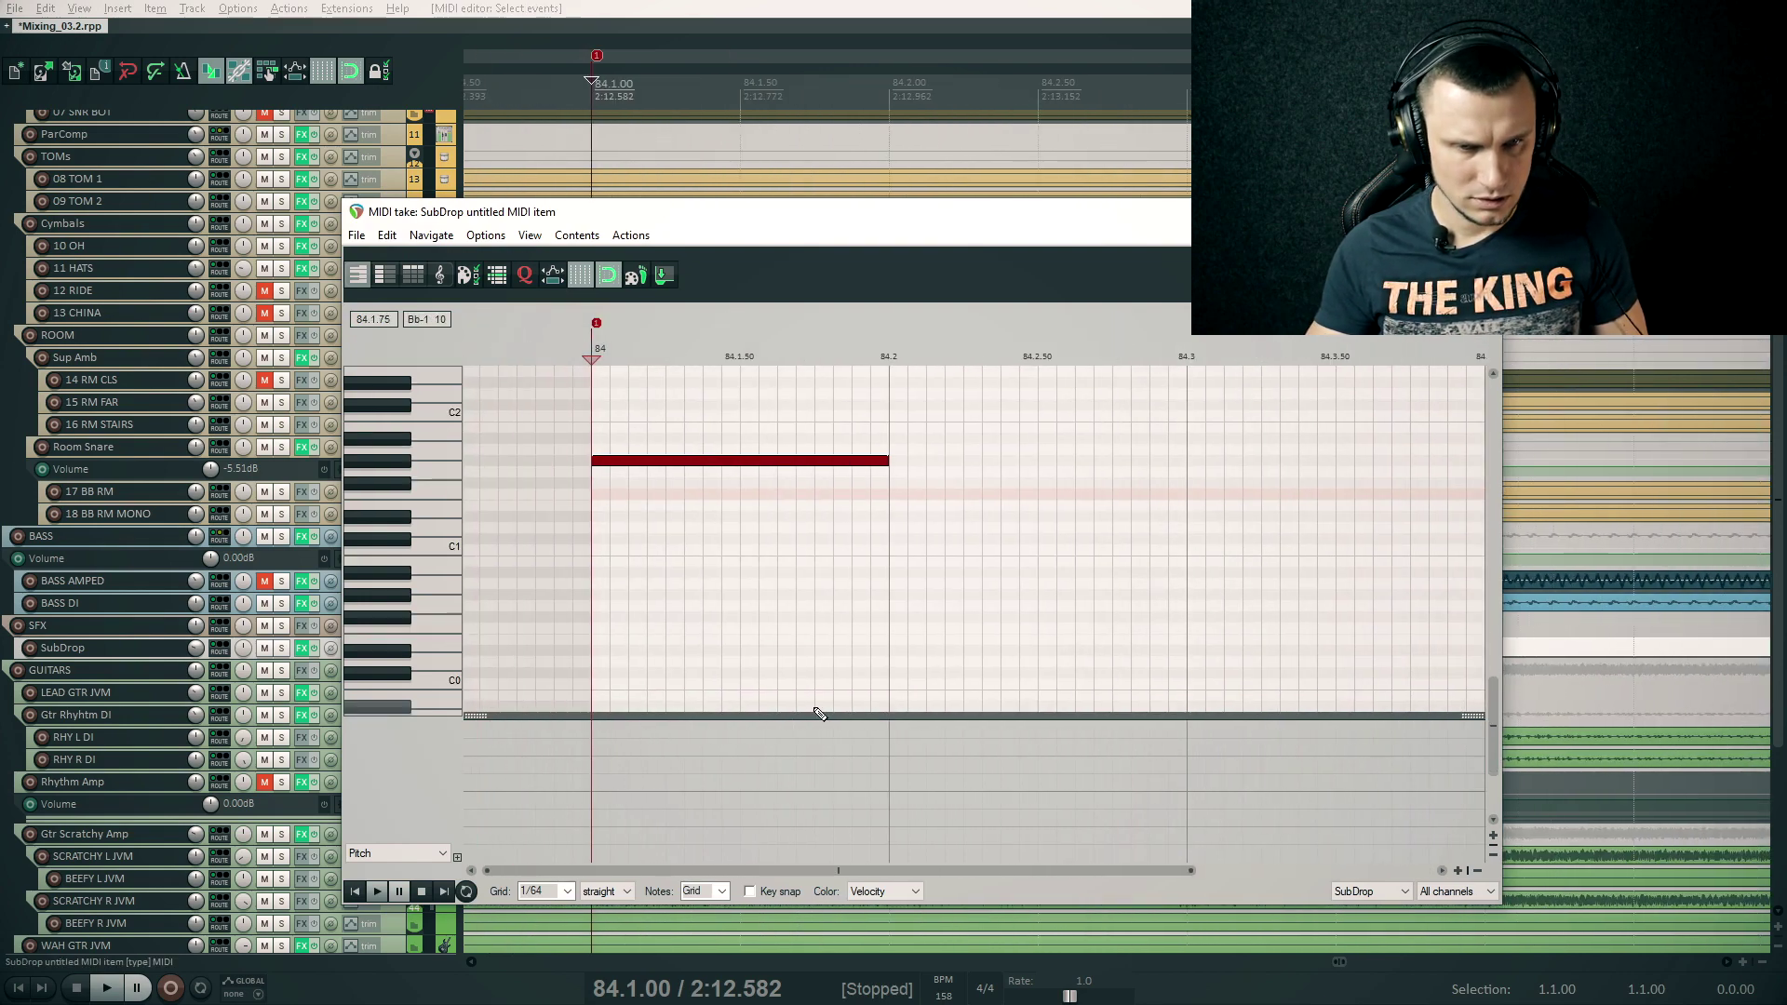
{"action": "left_click", "coordinate": [595, 724]}
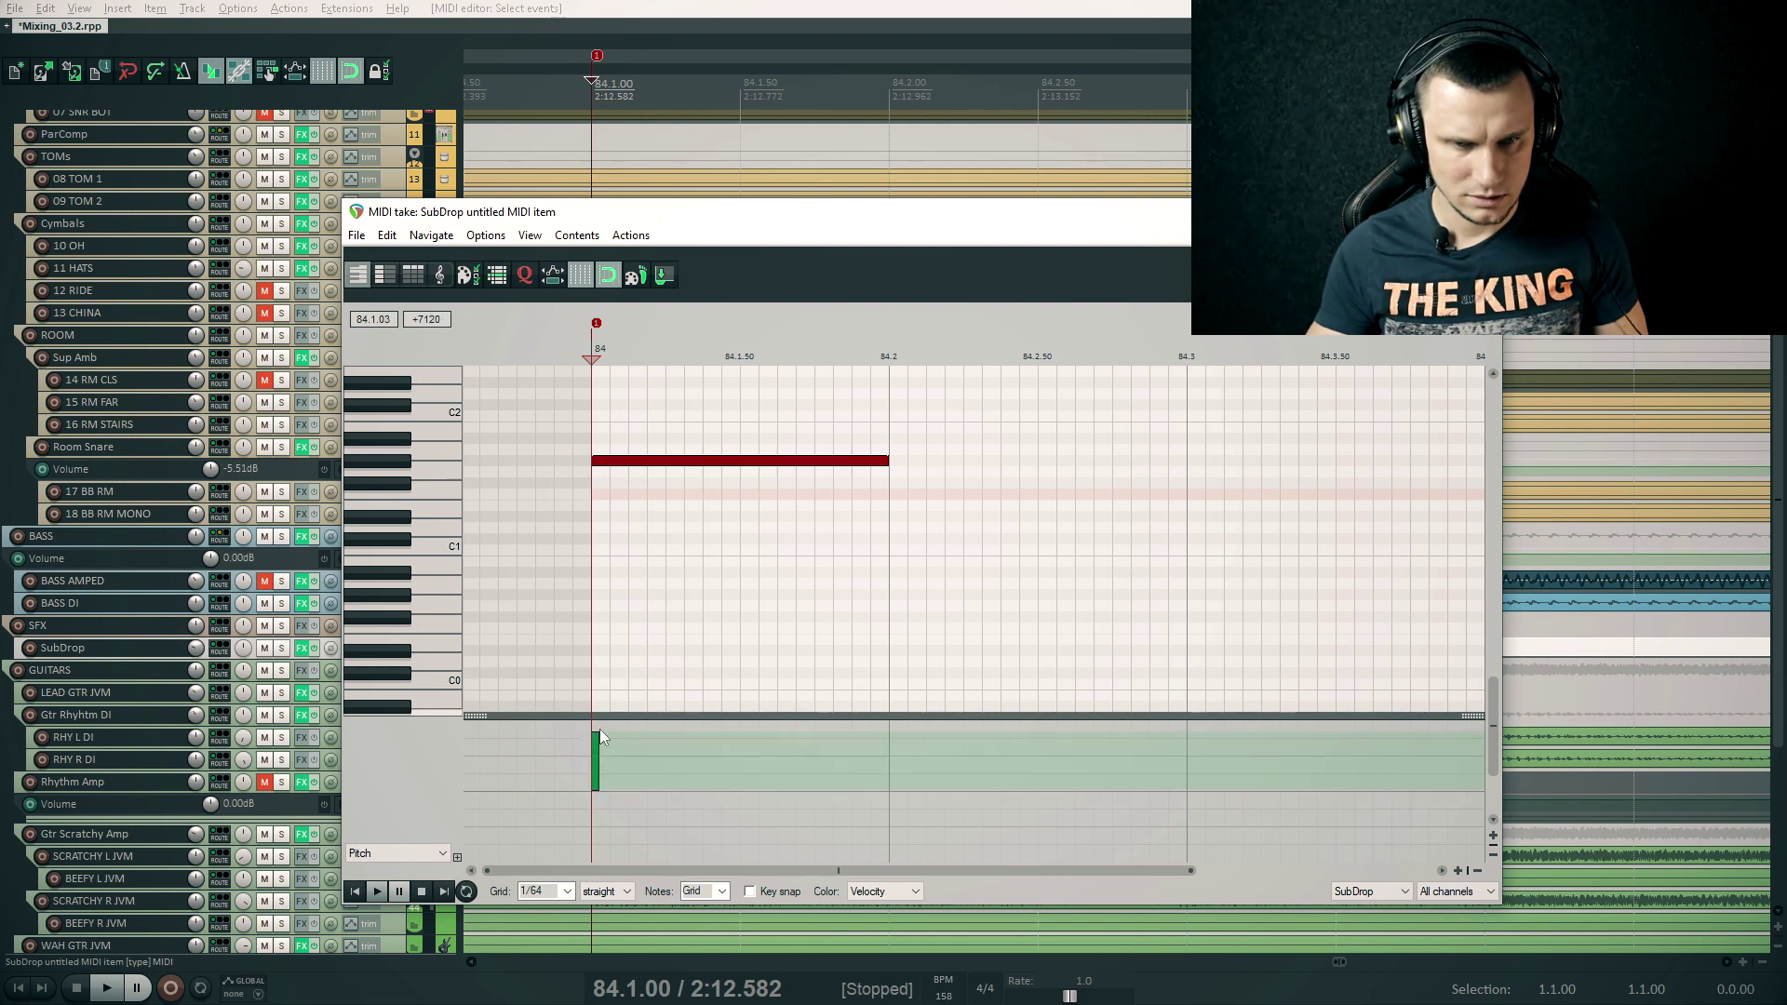
{"action": "mouse_move", "coordinate": [610, 724]}
{"action": "left_mouse_down"}
{"action": "mouse_move", "coordinate": [657, 786]}
{"action": "mouse_move", "coordinate": [919, 844]}
{"action": "left_mouse_up"}
{"action": "left_click_drag", "start_coordinate": [1021, 871], "coordinate": [1040, 881]}
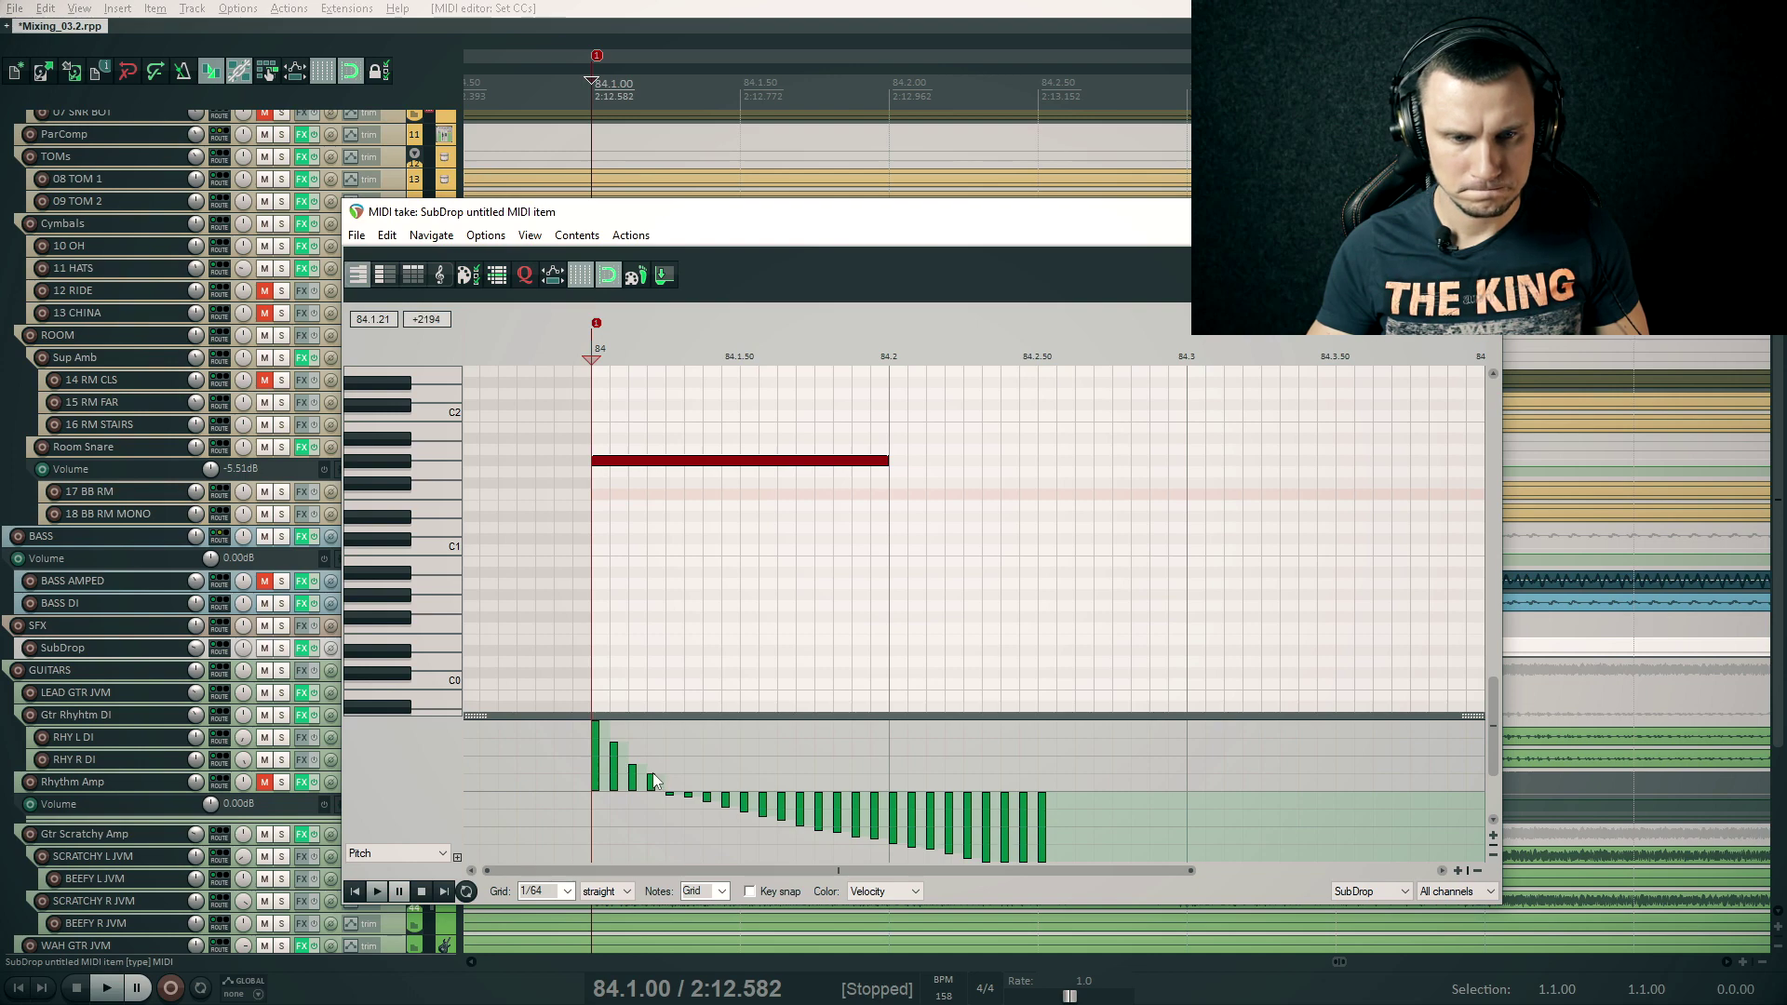
Audition the redrawn pitch drop, solo the SubDrop track to hear it alone from 83.4.50, and turn solo off
{"action": "key", "text": "space"}
{"action": "key", "text": "space"}
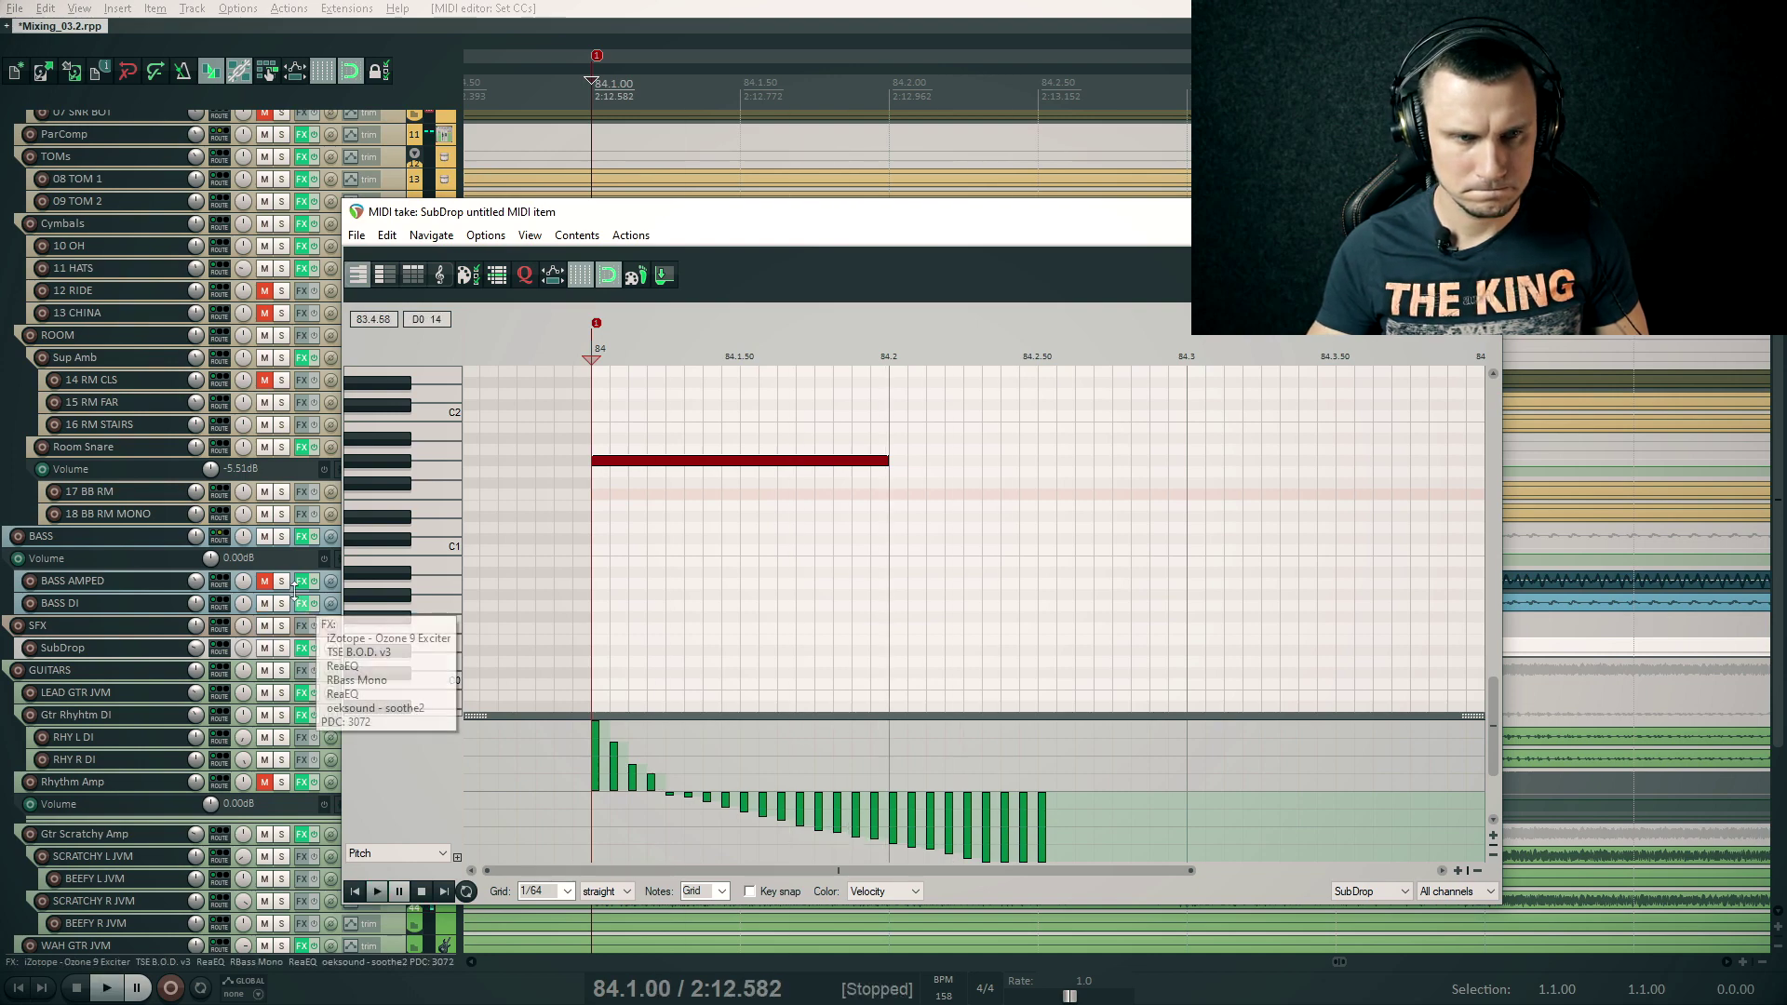
{"action": "left_click", "coordinate": [281, 647]}
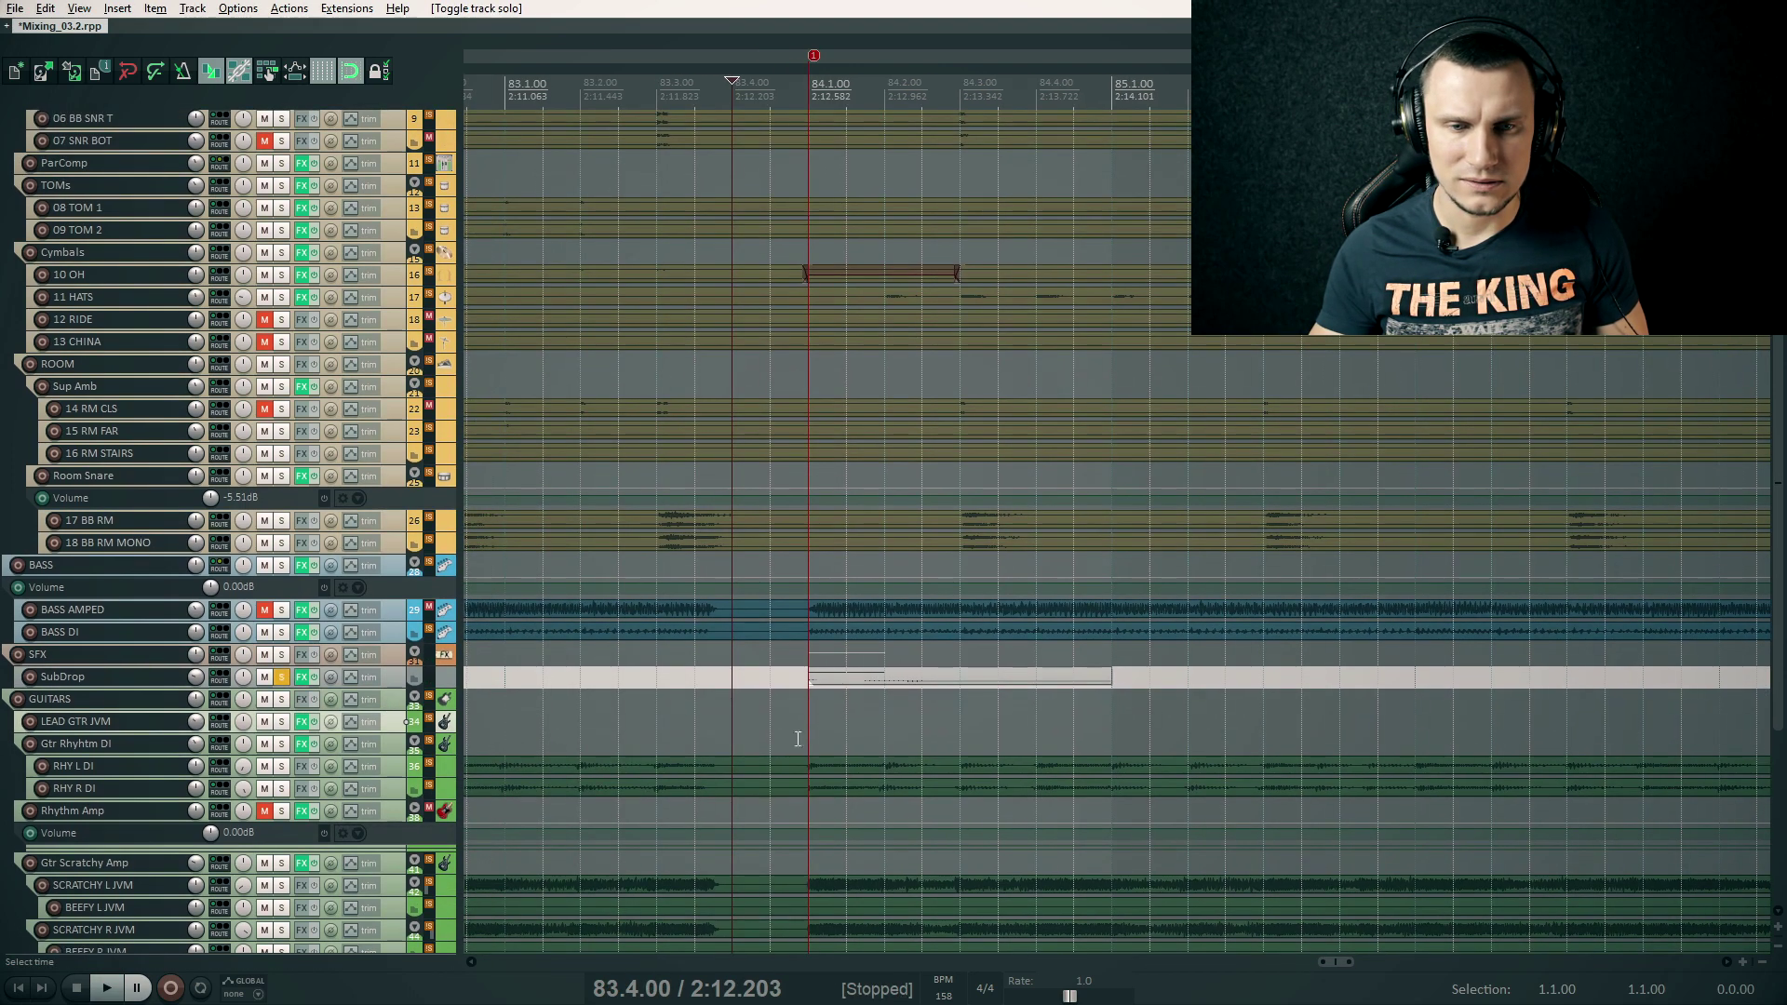
{"action": "left_click", "coordinate": [731, 740]}
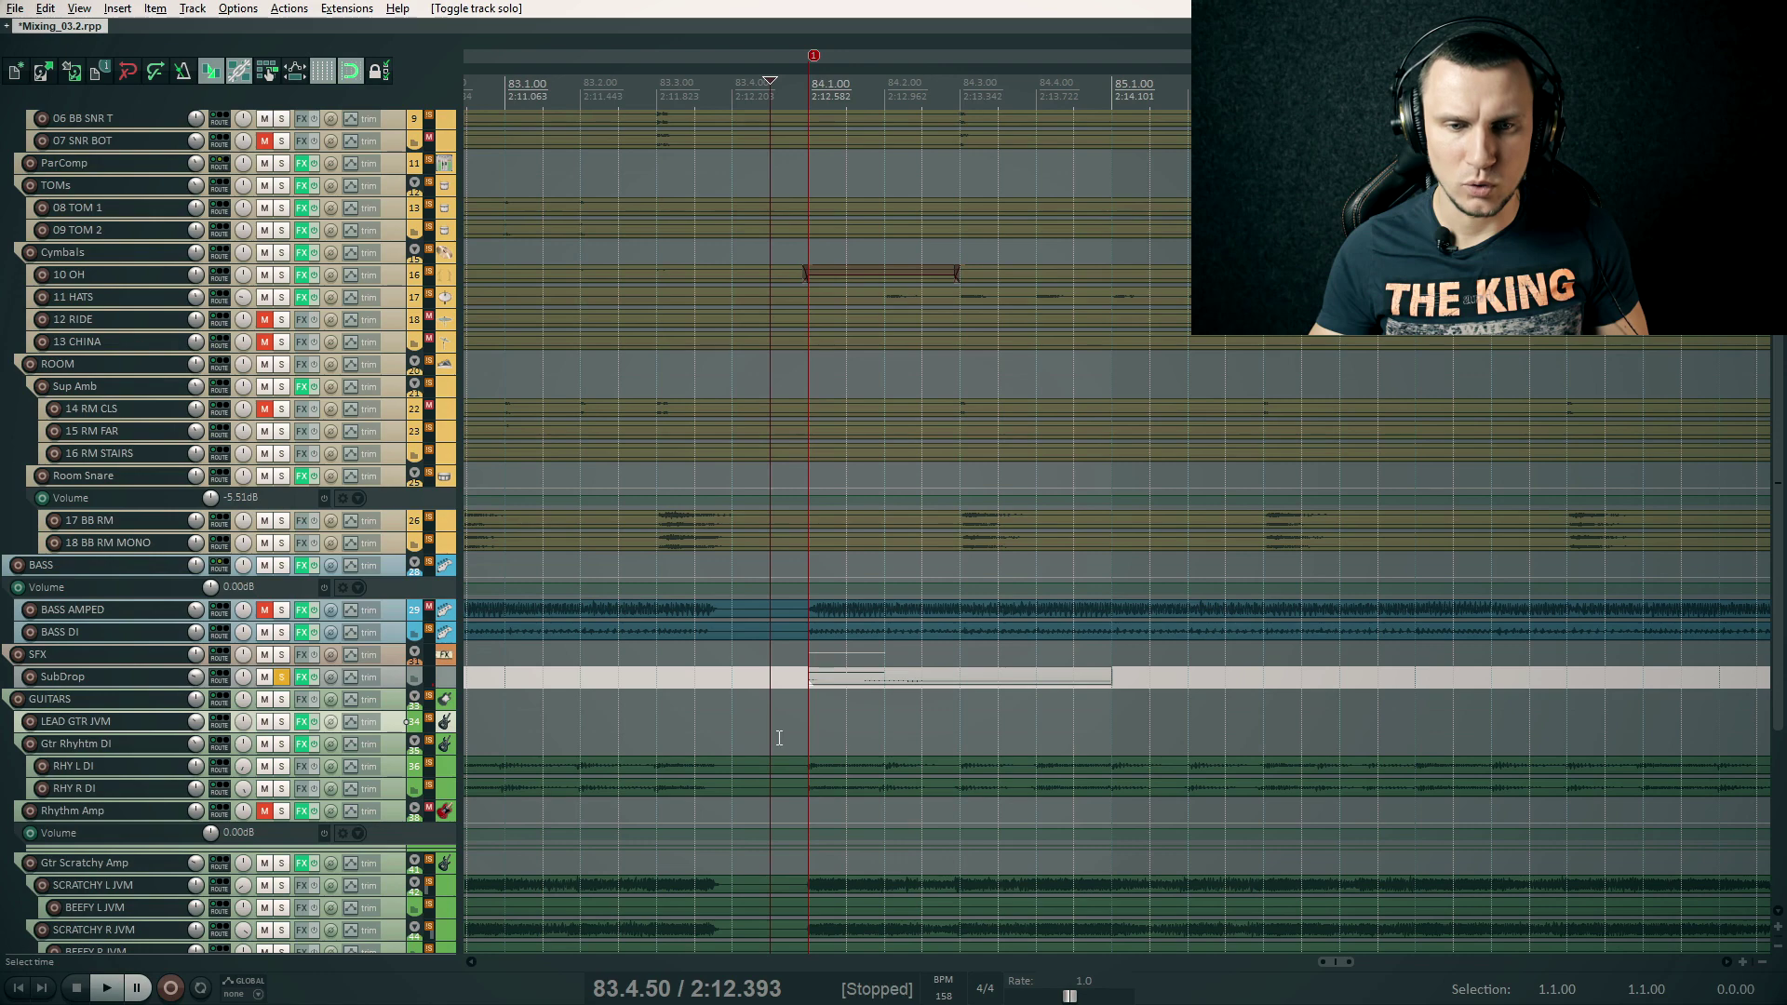
{"action": "left_click_drag", "start_coordinate": [785, 733], "coordinate": [827, 738]}
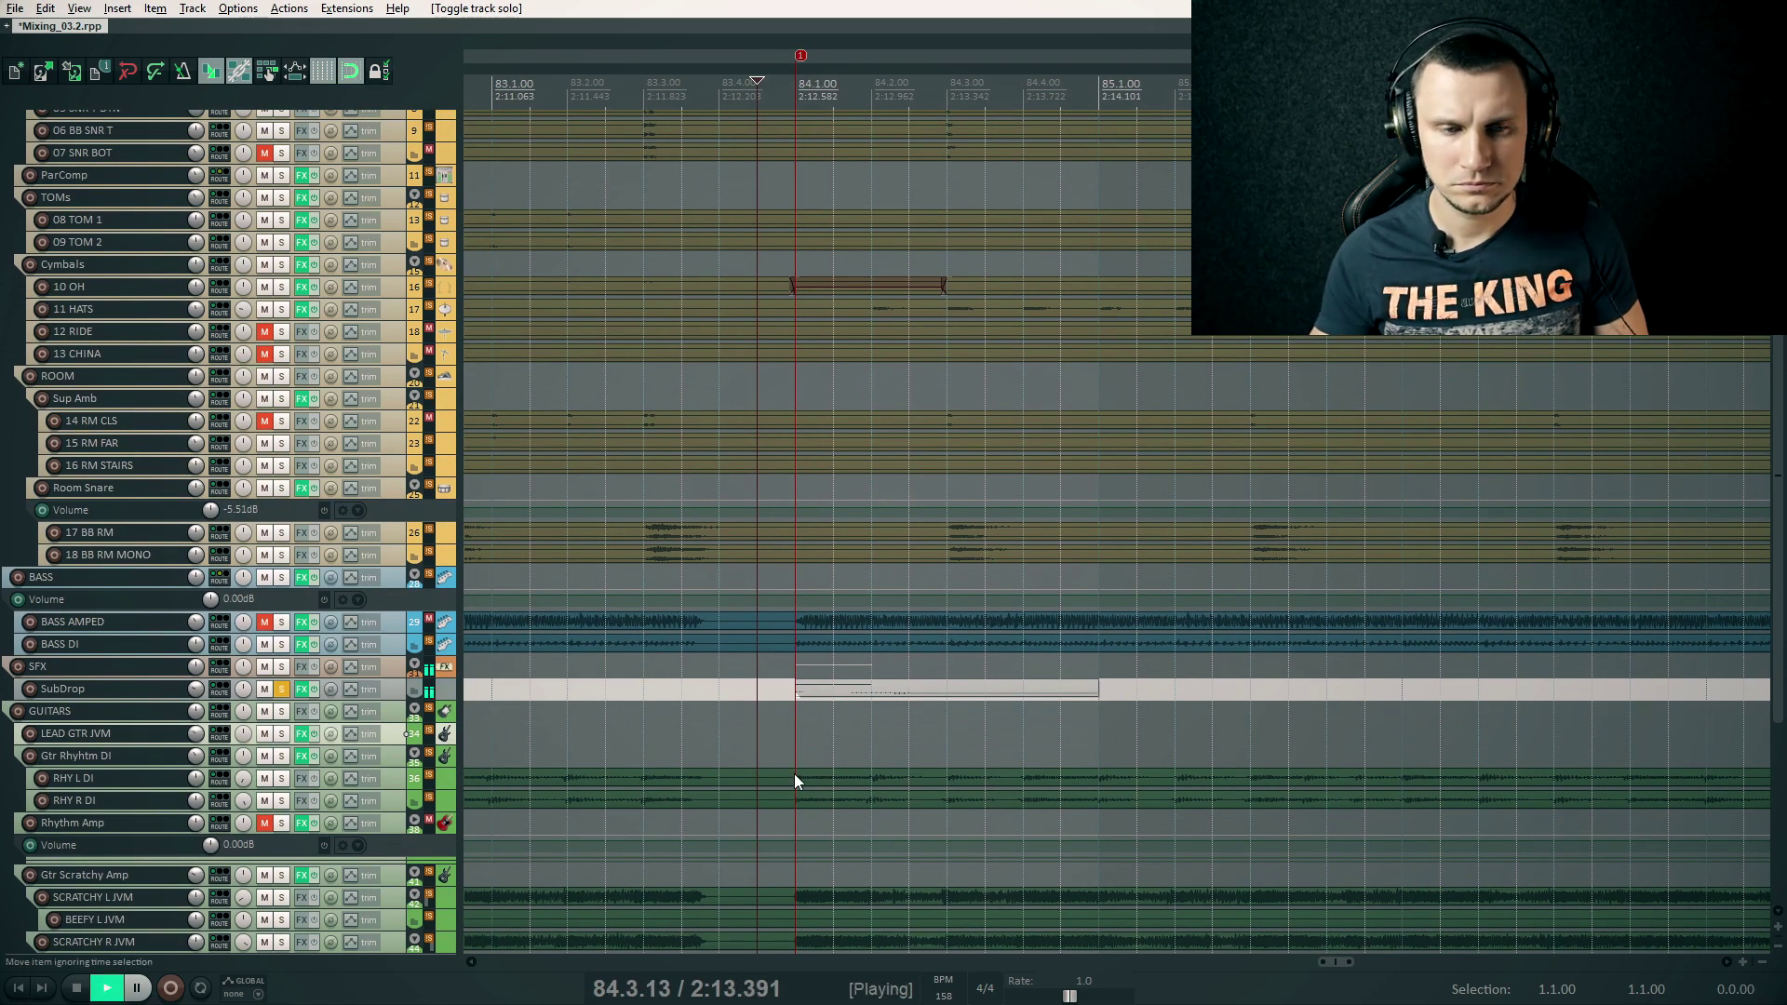
{"action": "key", "text": "space"}
{"action": "left_click", "coordinate": [282, 689]}
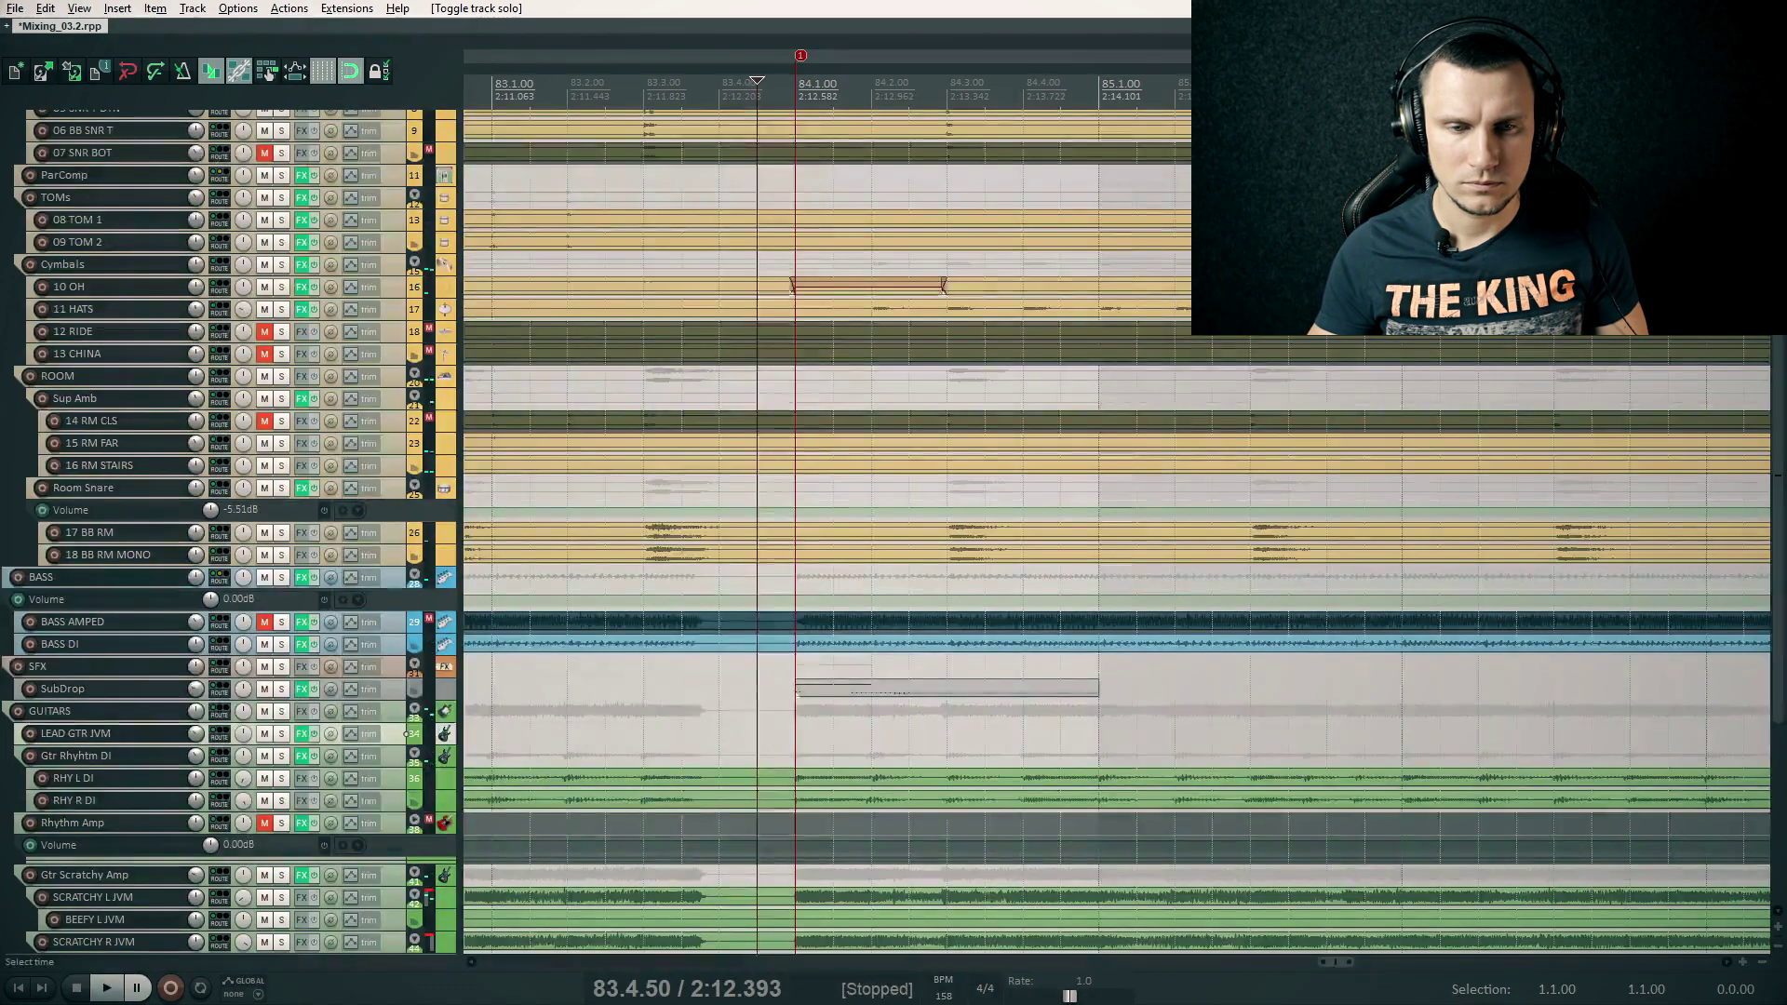
Play the full mix from about 83.3.50 and adjust the SubDrop track's volume to -12.7 dB
{"action": "left_click", "coordinate": [682, 711]}
{"action": "key", "text": "space"}
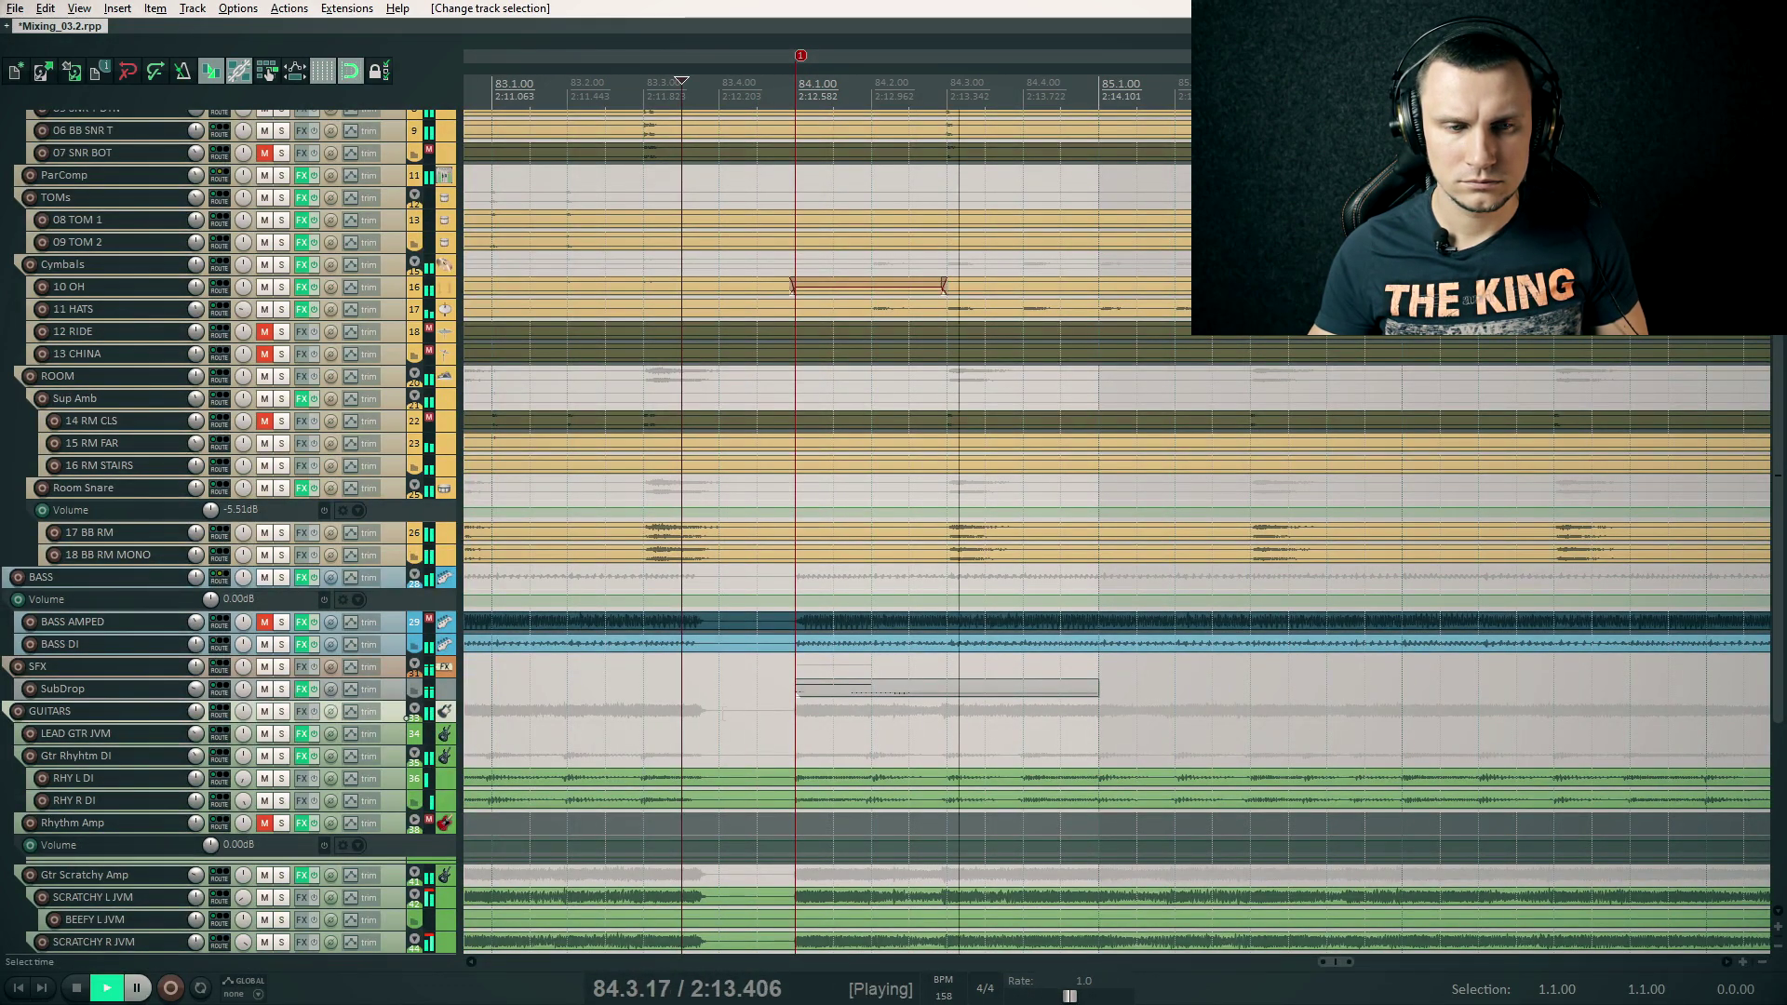
{"action": "key", "text": "space"}
{"action": "scroll", "coordinate": [203, 698], "scroll_direction": "down", "scroll_amount": 3}
{"action": "key", "text": "space"}
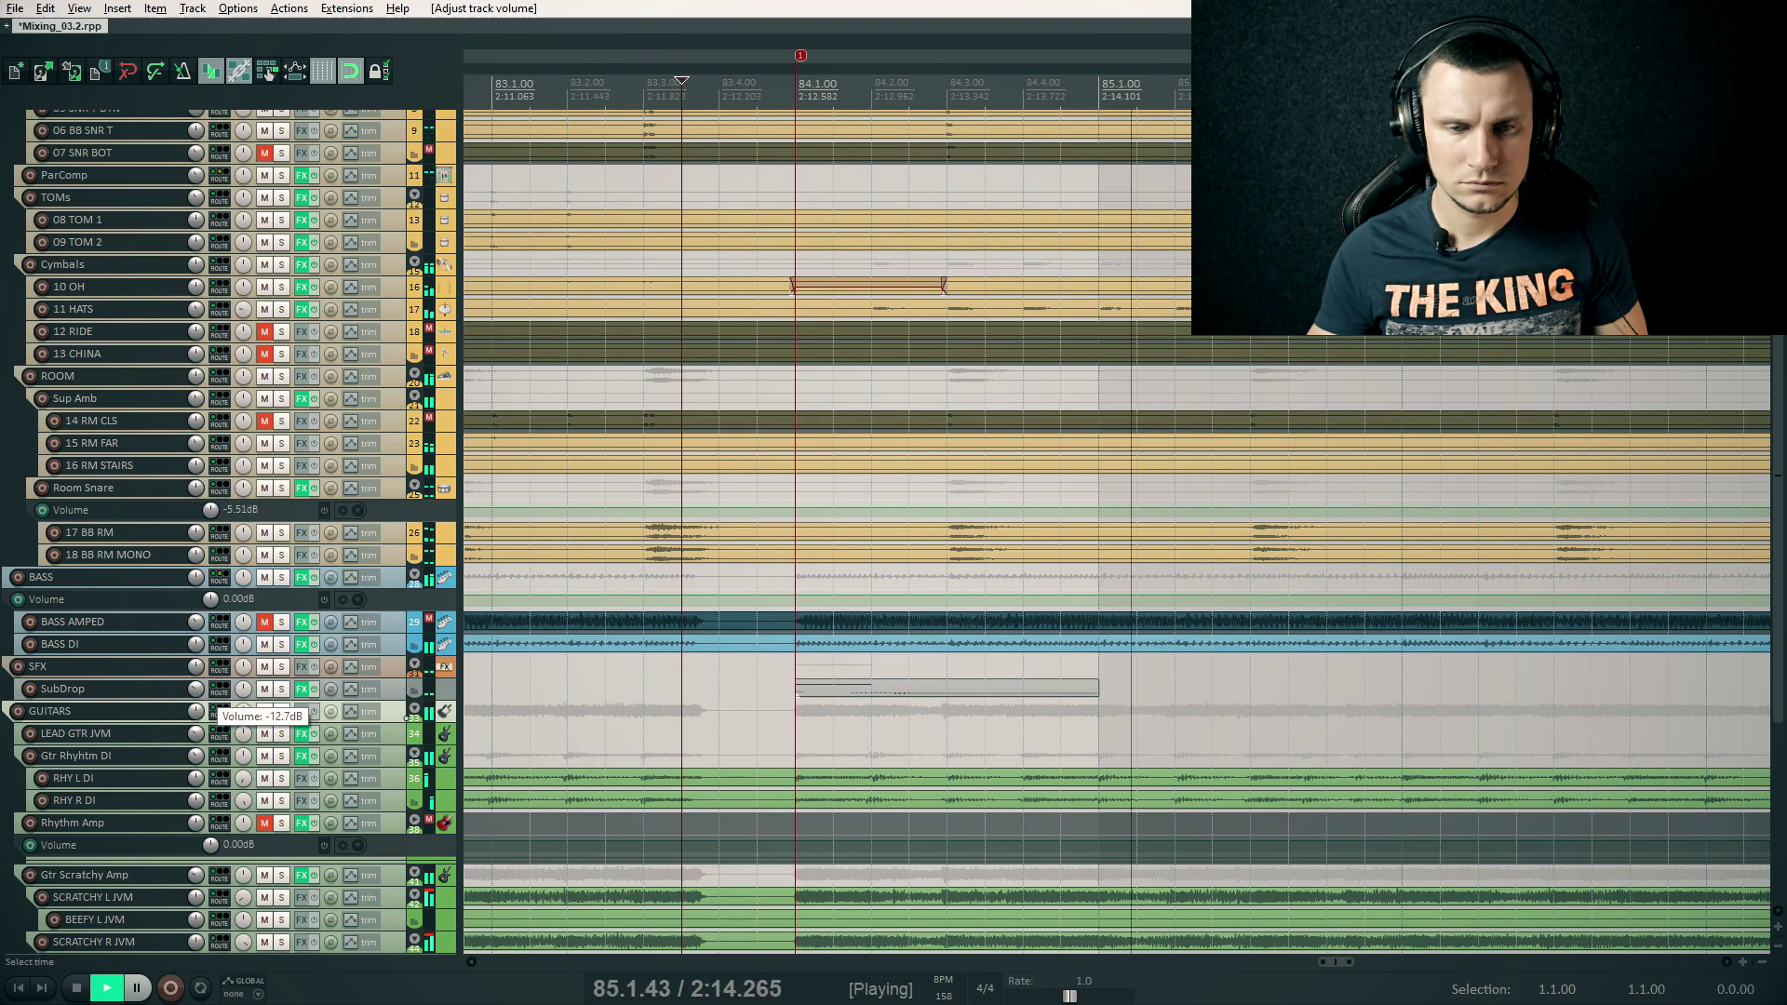
{"action": "key", "text": "space"}
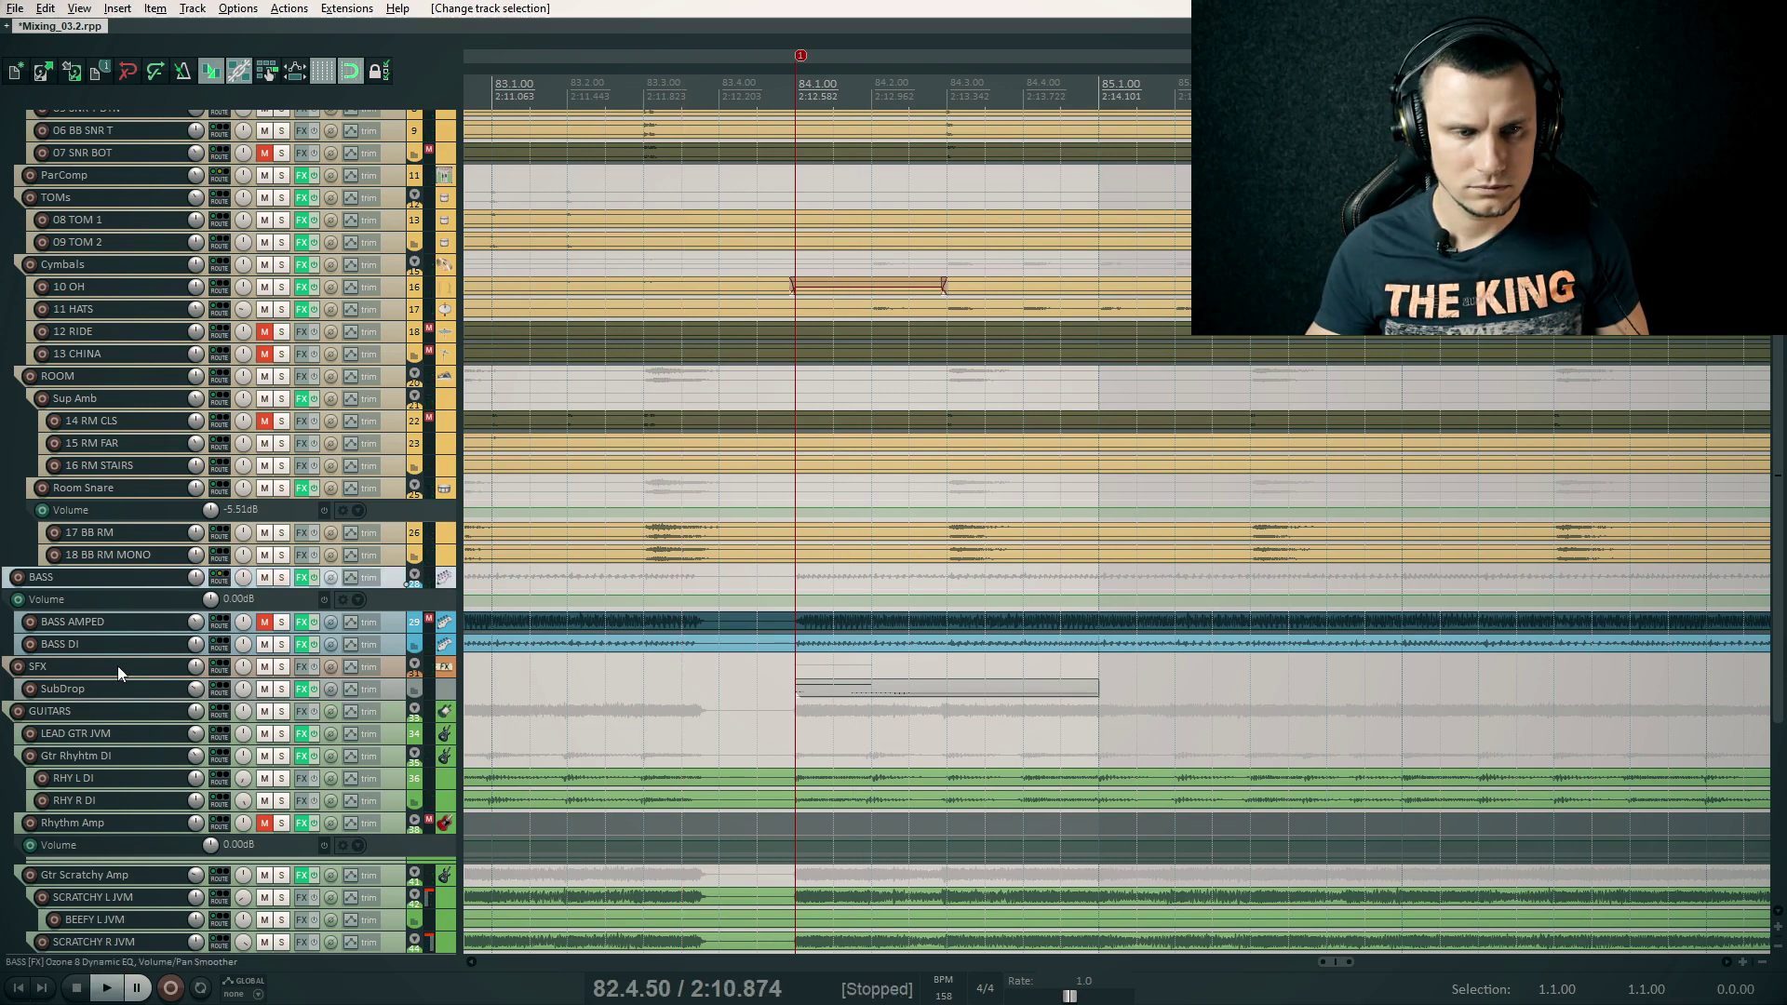
Set the SubDrop track's color to SWS custom color 4
{"action": "right_click", "coordinate": [117, 690]}
{"action": "mouse_move", "coordinate": [228, 482]}
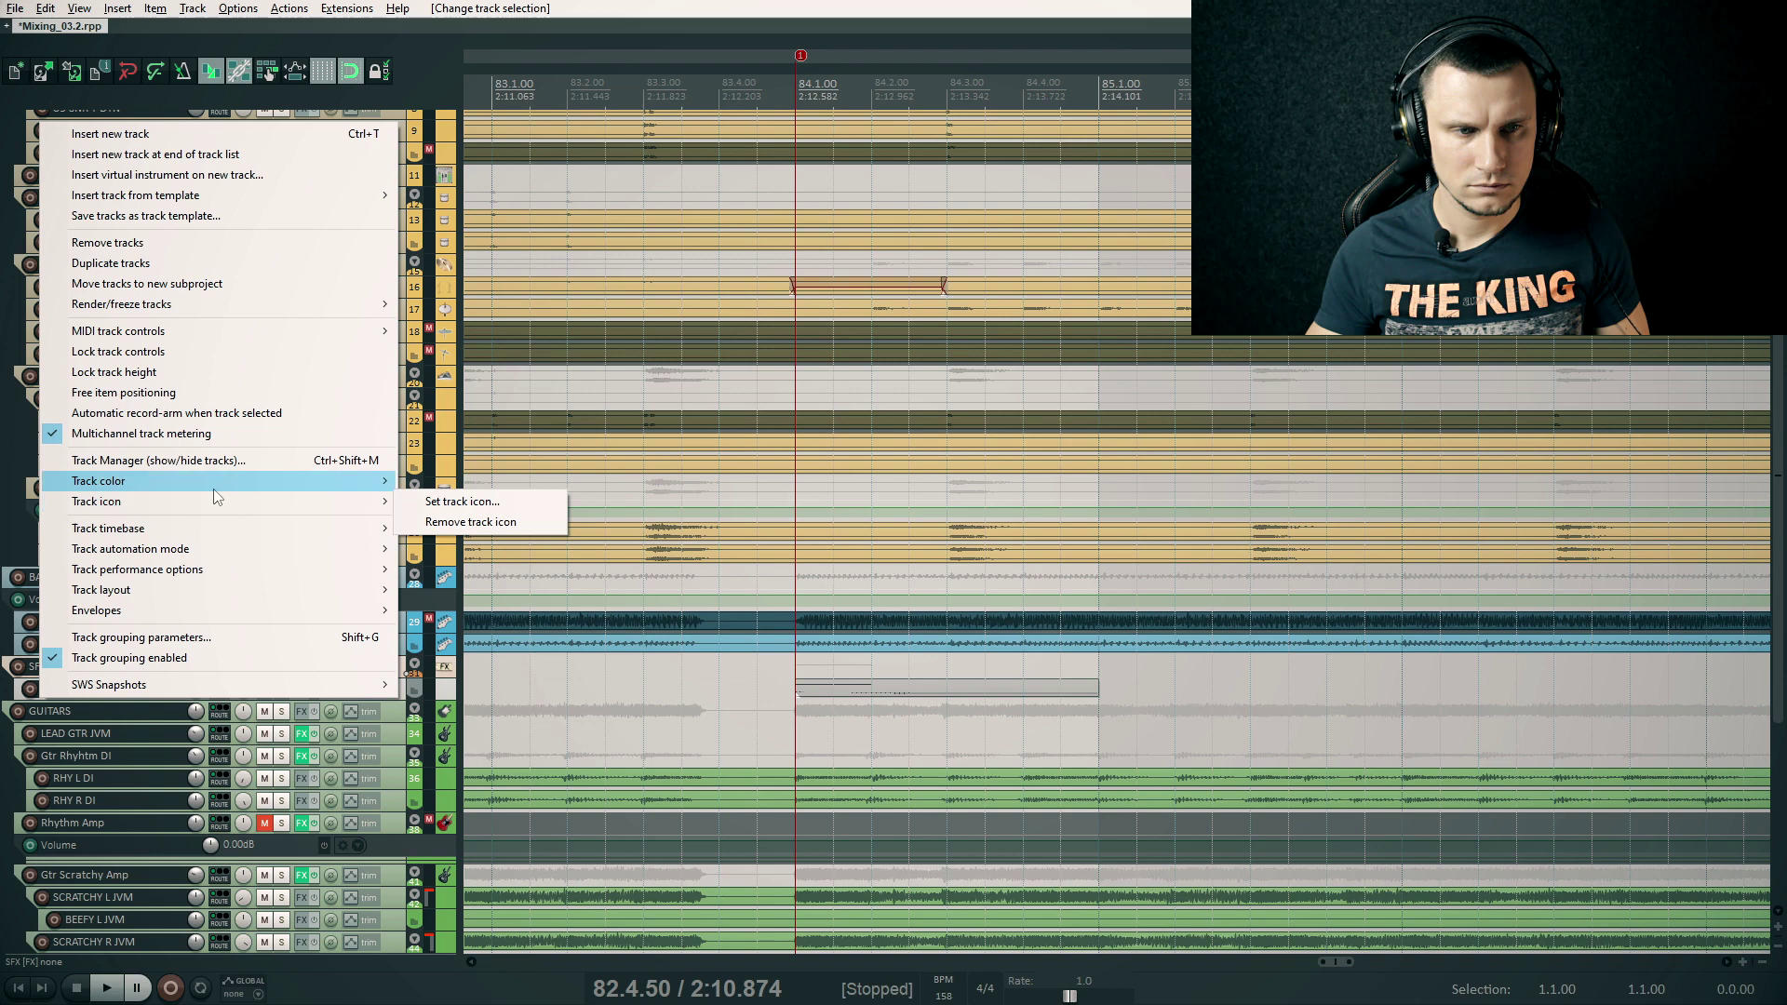
{"action": "mouse_move", "coordinate": [470, 564]}
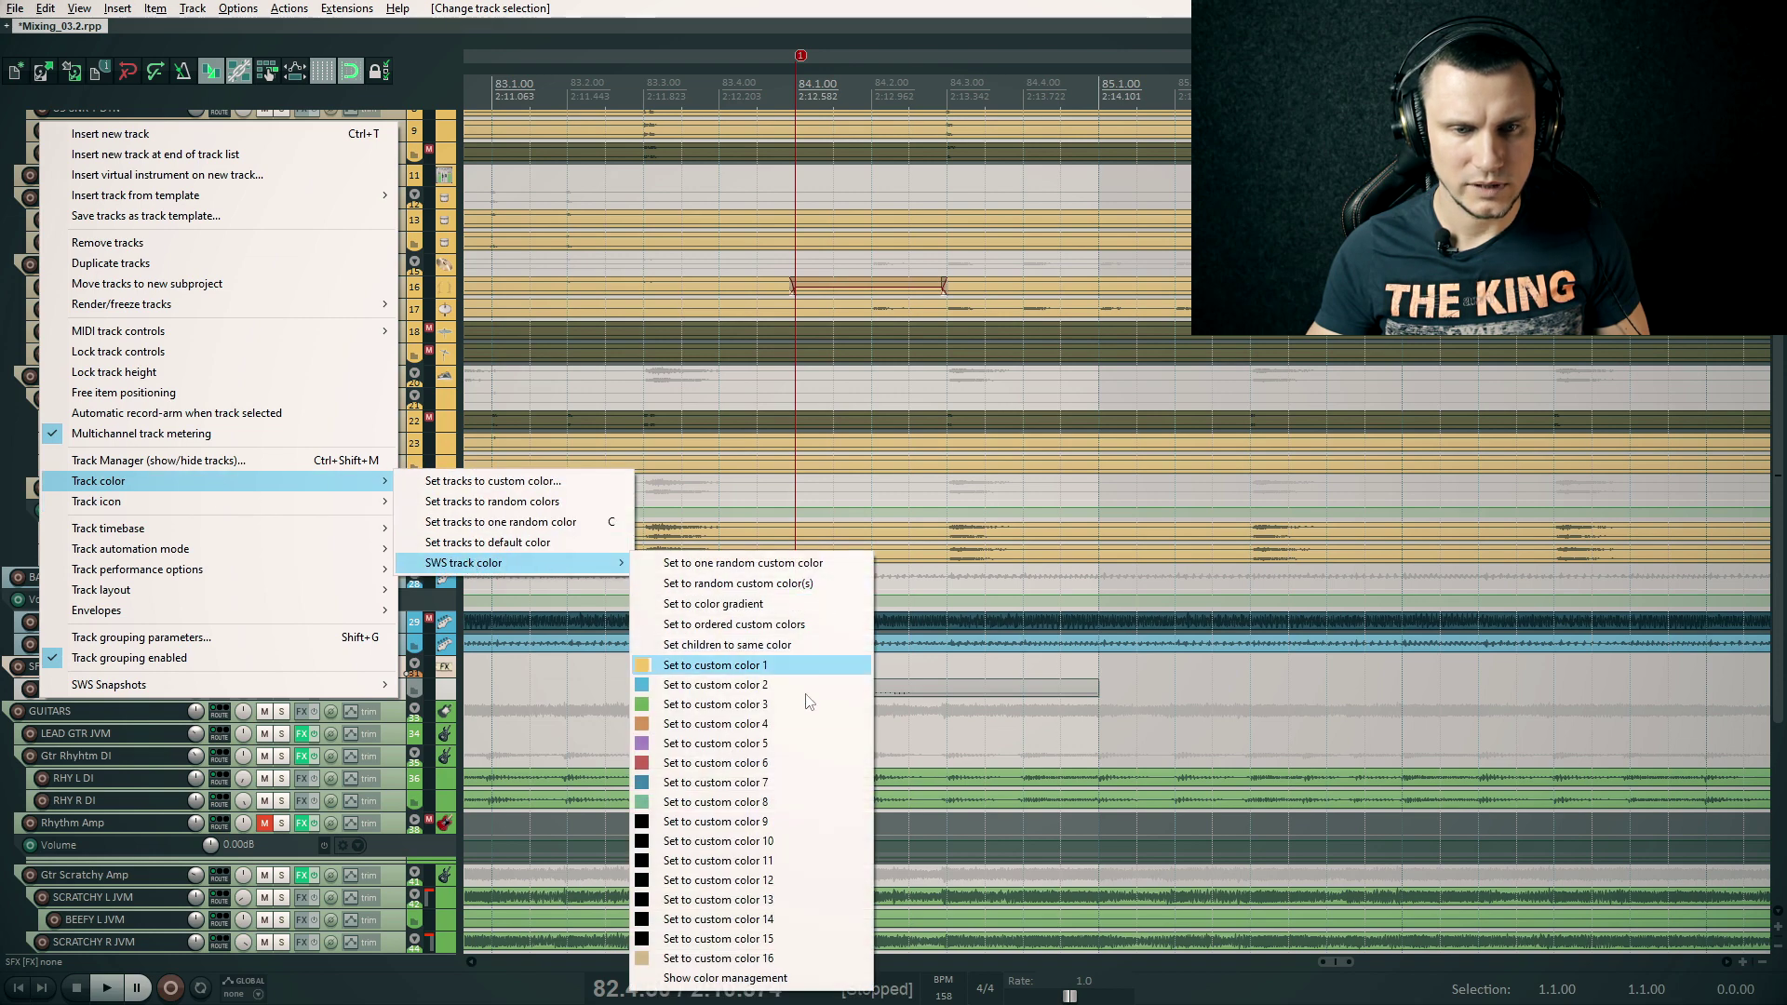
{"action": "left_click", "coordinate": [690, 722]}
Play the full mix twice from 83.2.00 to evaluate the drop at measure 84
{"action": "left_click", "coordinate": [636, 720]}
{"action": "left_click", "coordinate": [567, 714]}
{"action": "key", "text": "space"}
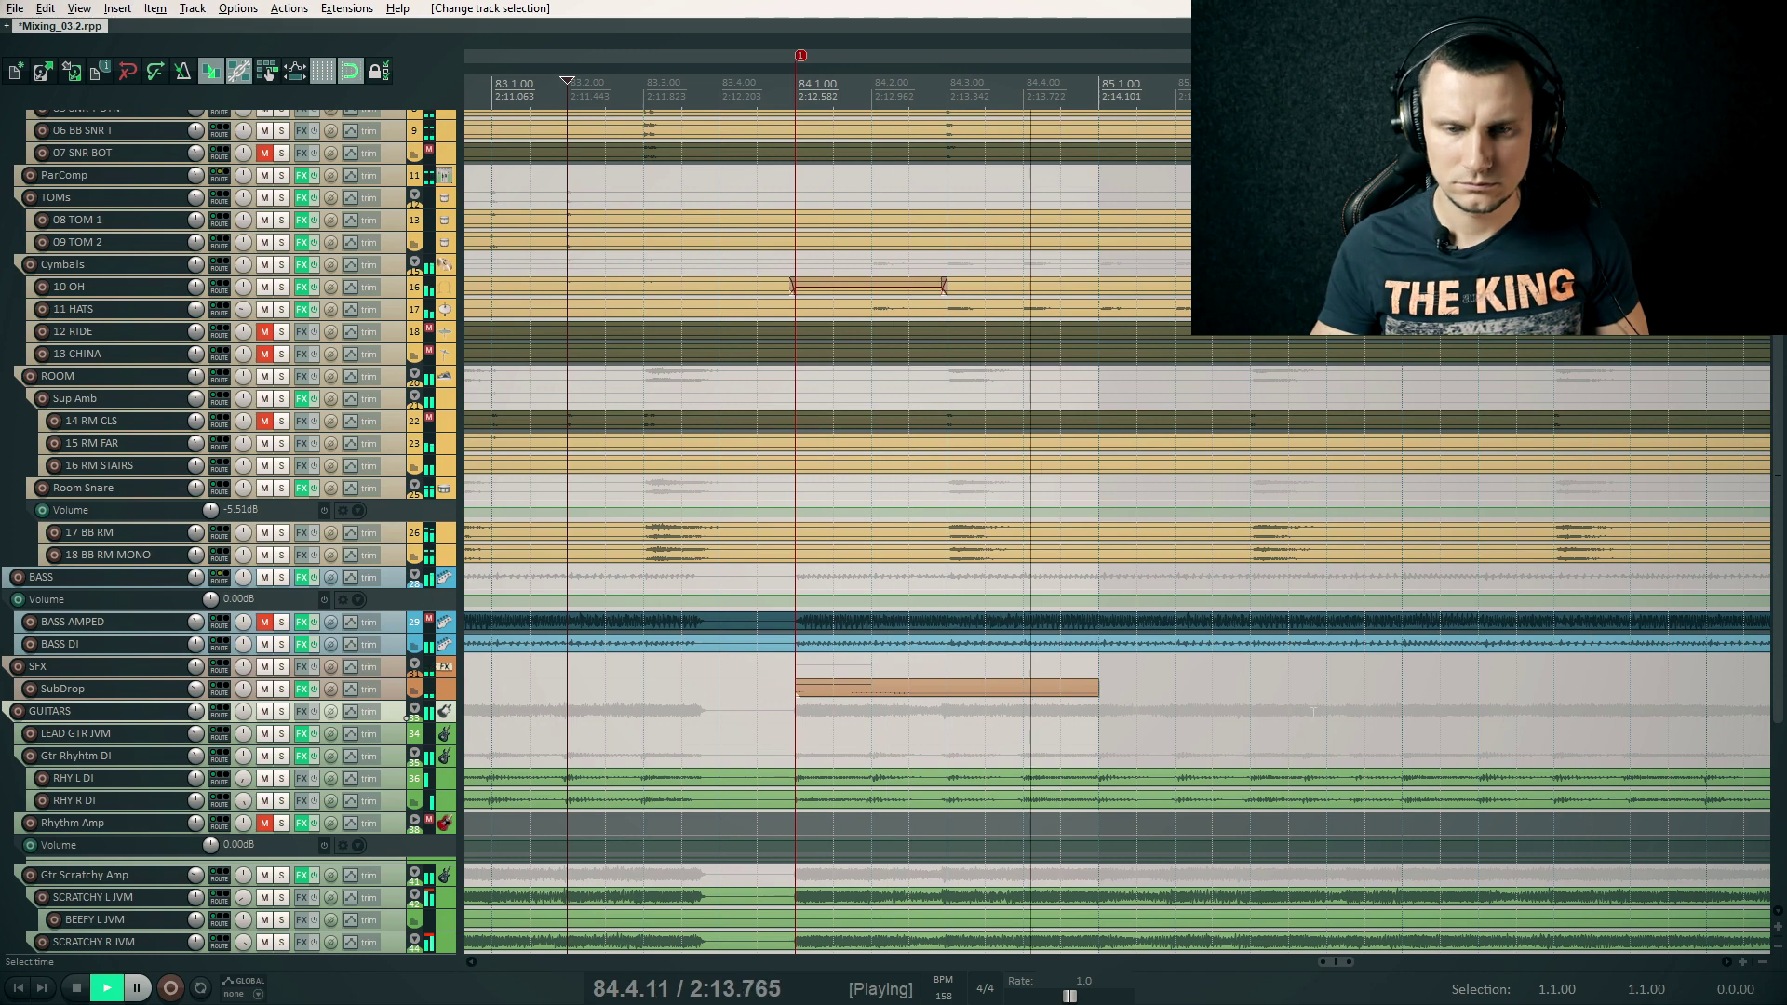
{"action": "key", "text": "space"}
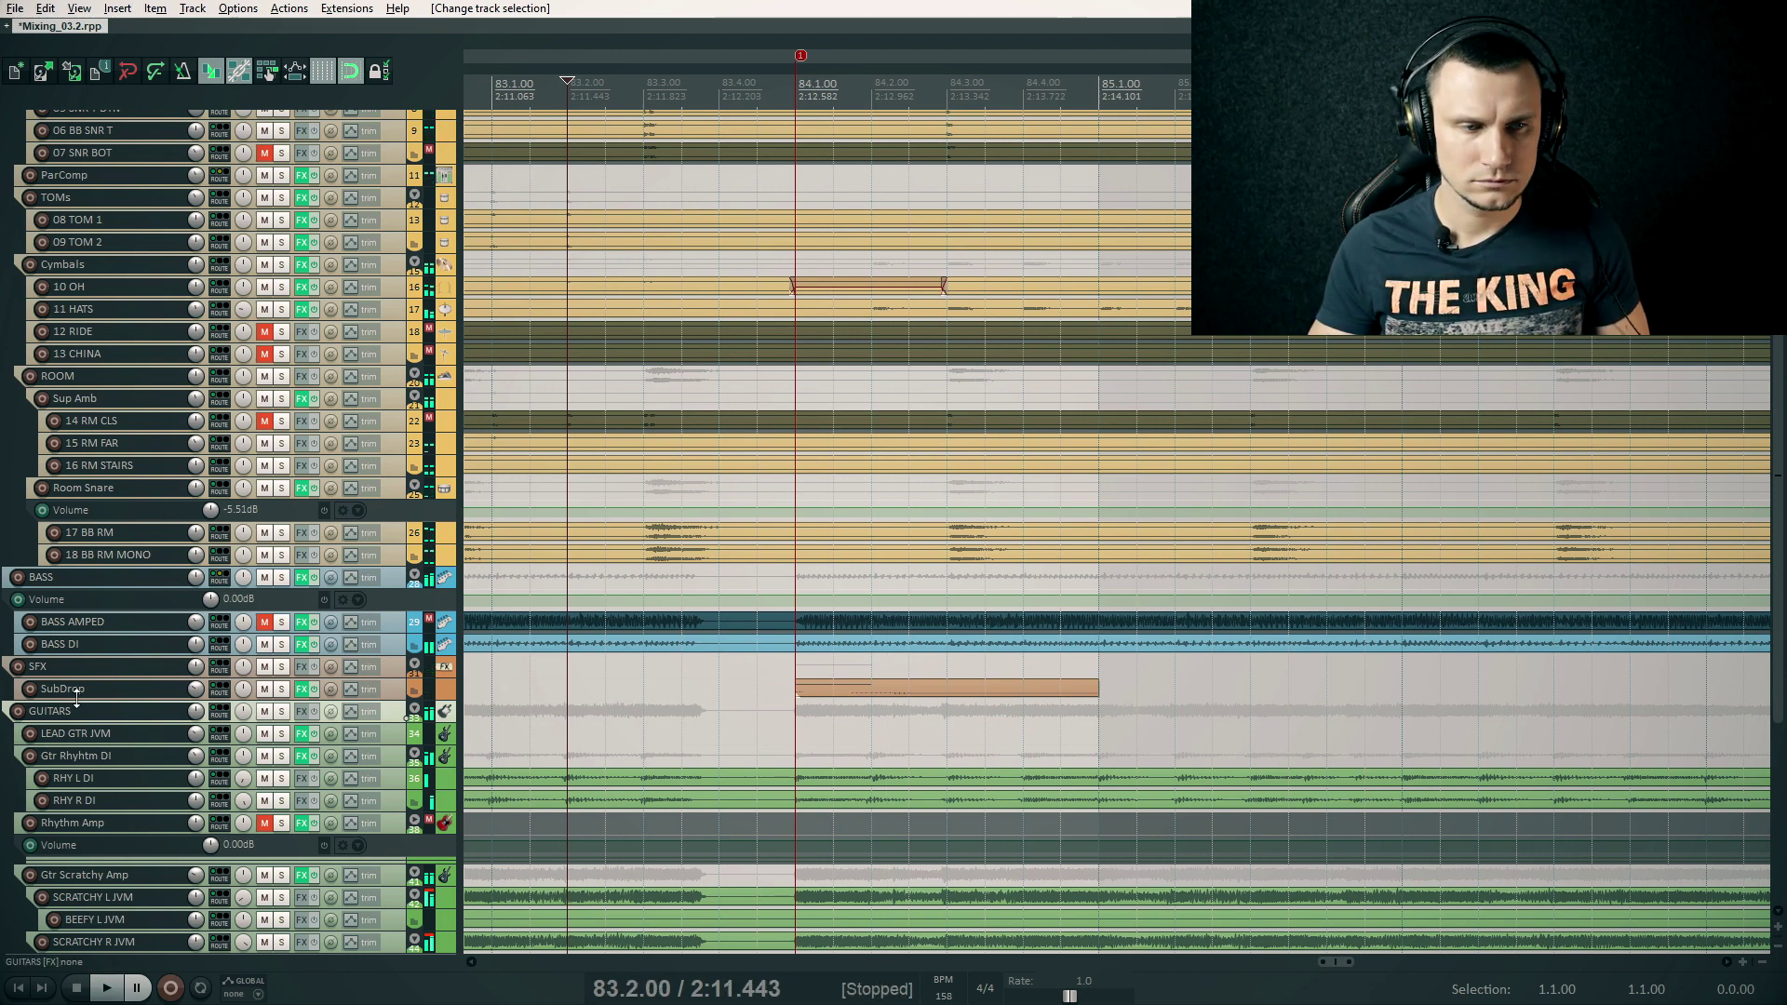
{"action": "left_click", "coordinate": [930, 733]}
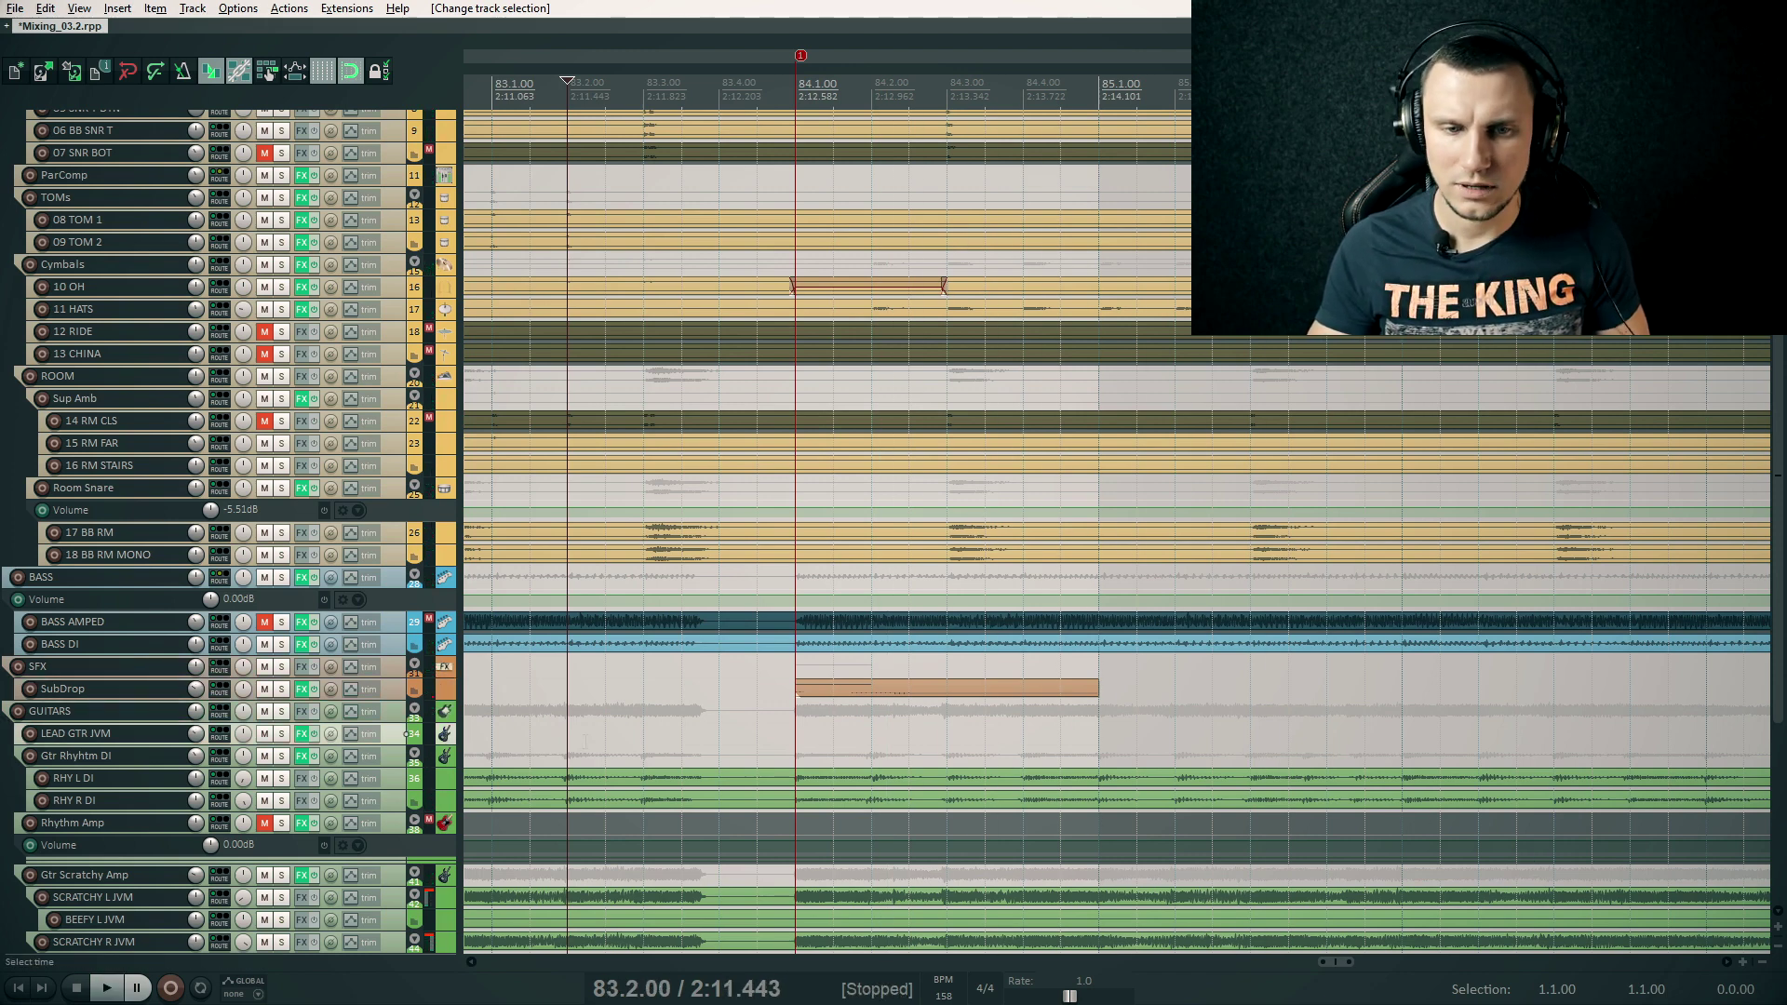
{"action": "left_click_drag", "start_coordinate": [929, 733], "coordinate": [1047, 708]}
{"action": "key", "text": "space"}
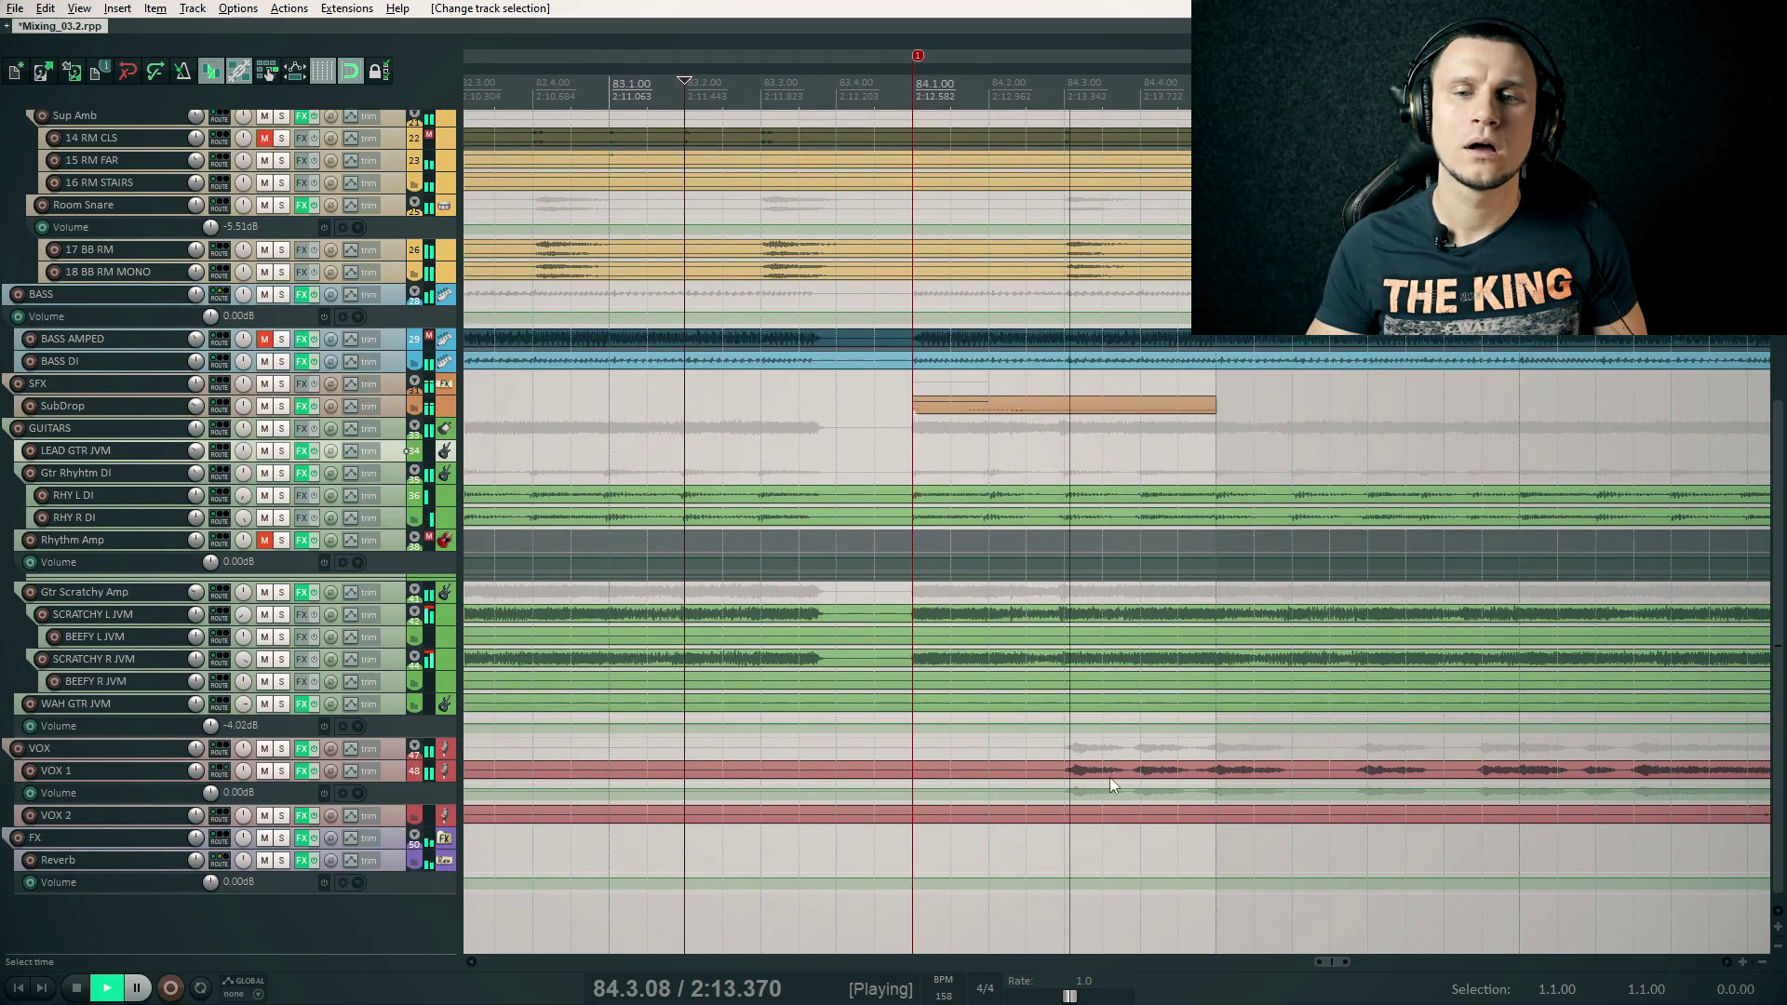
{"action": "key", "text": "space"}
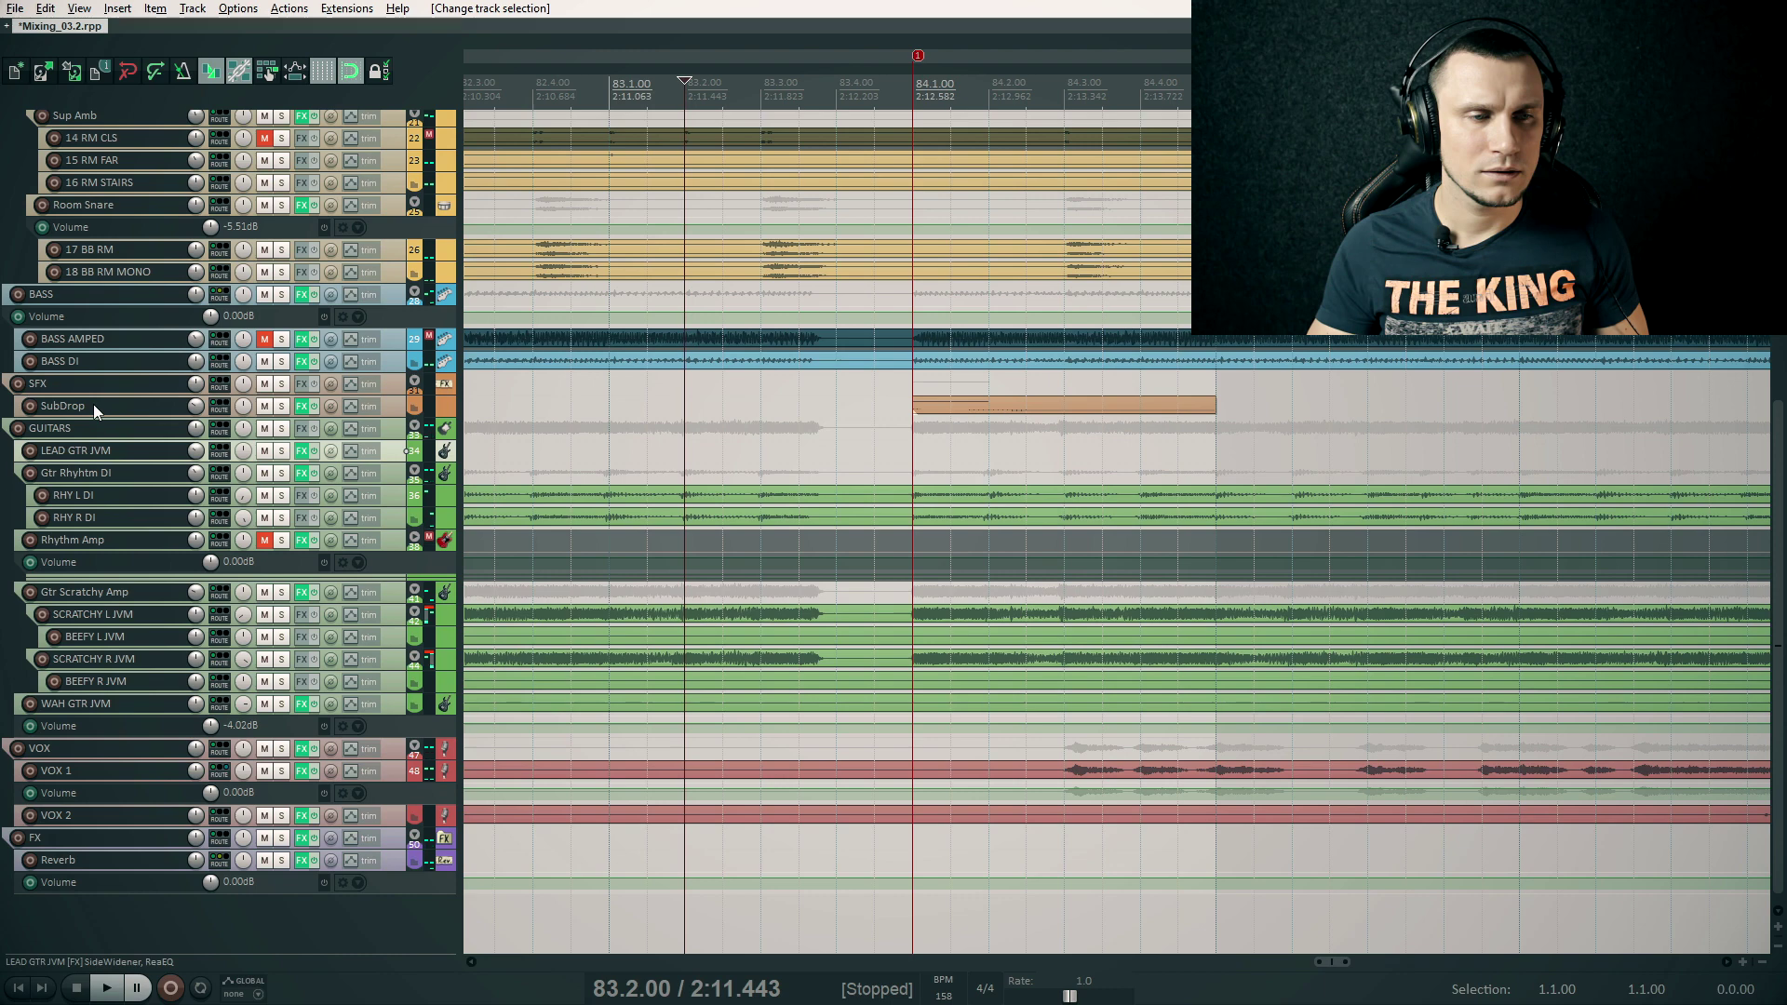
Set a time selection from 83.4.50 to 85.1.50 and render the SubDrop track to a stereo stem, muting the original
{"action": "left_click", "coordinate": [93, 404]}
{"action": "left_click_drag", "start_coordinate": [1254, 406], "coordinate": [875, 407]}
{"action": "left_click", "coordinate": [75, 389]}
{"action": "left_click", "coordinate": [82, 406]}
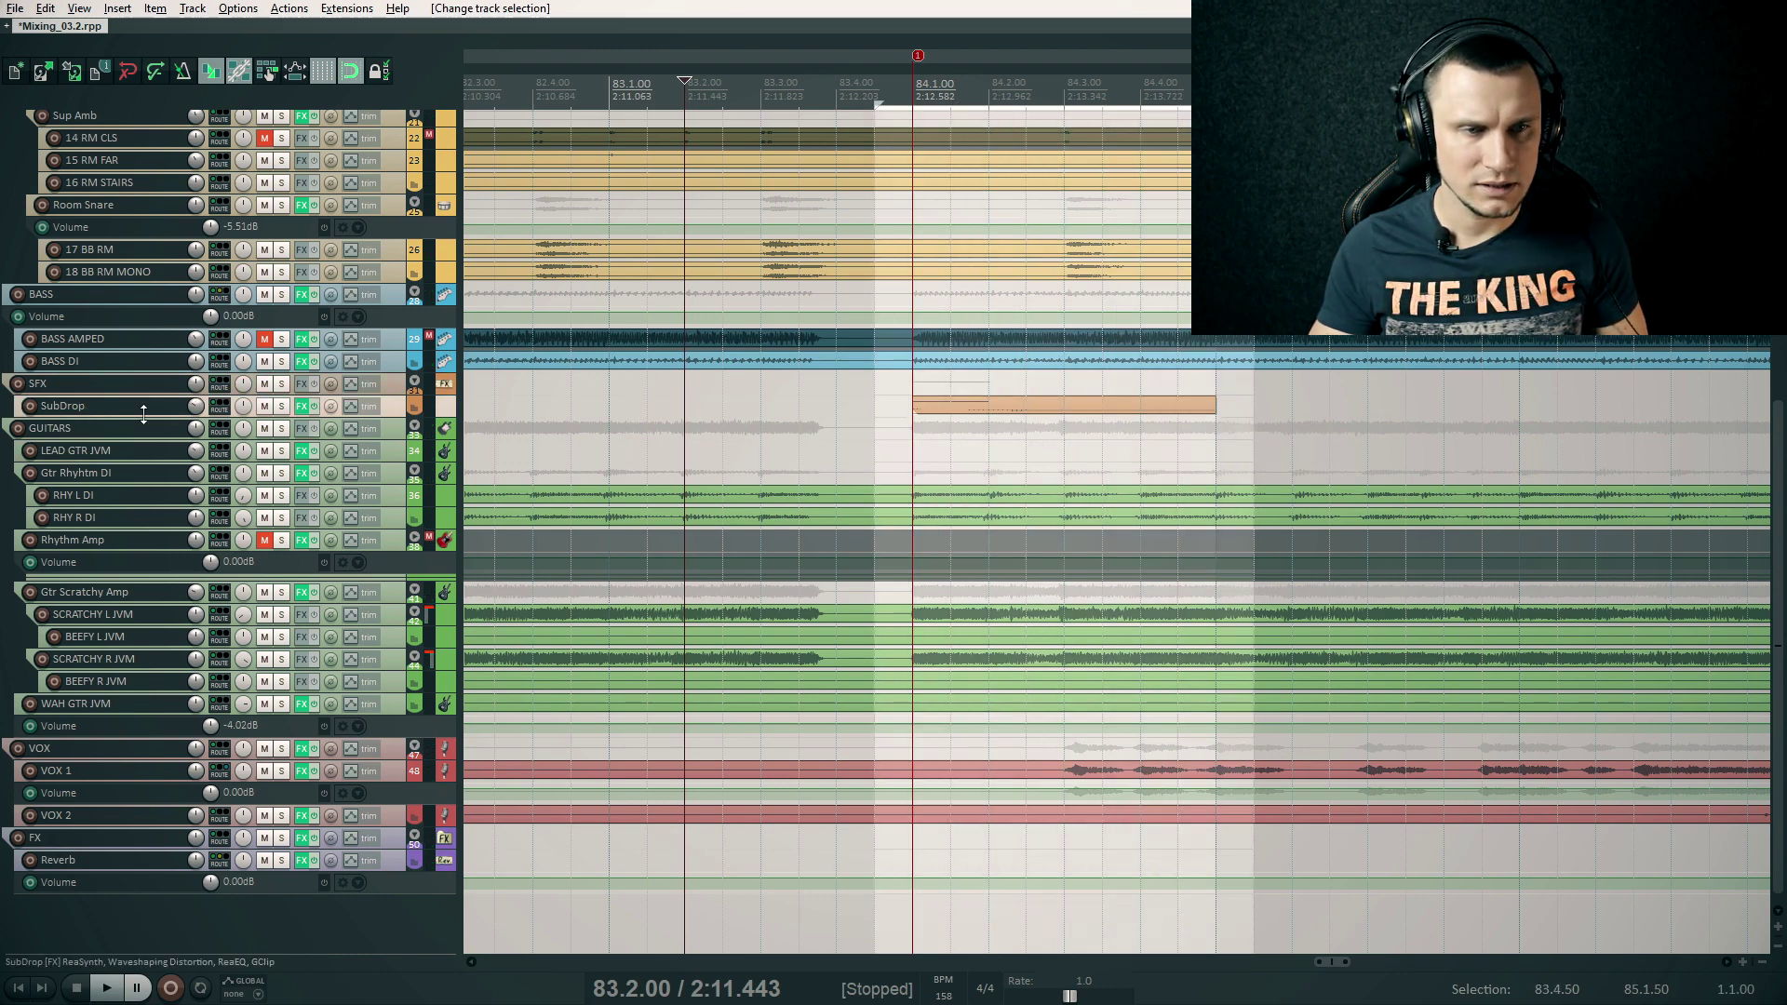
{"action": "right_click", "coordinate": [145, 404]}
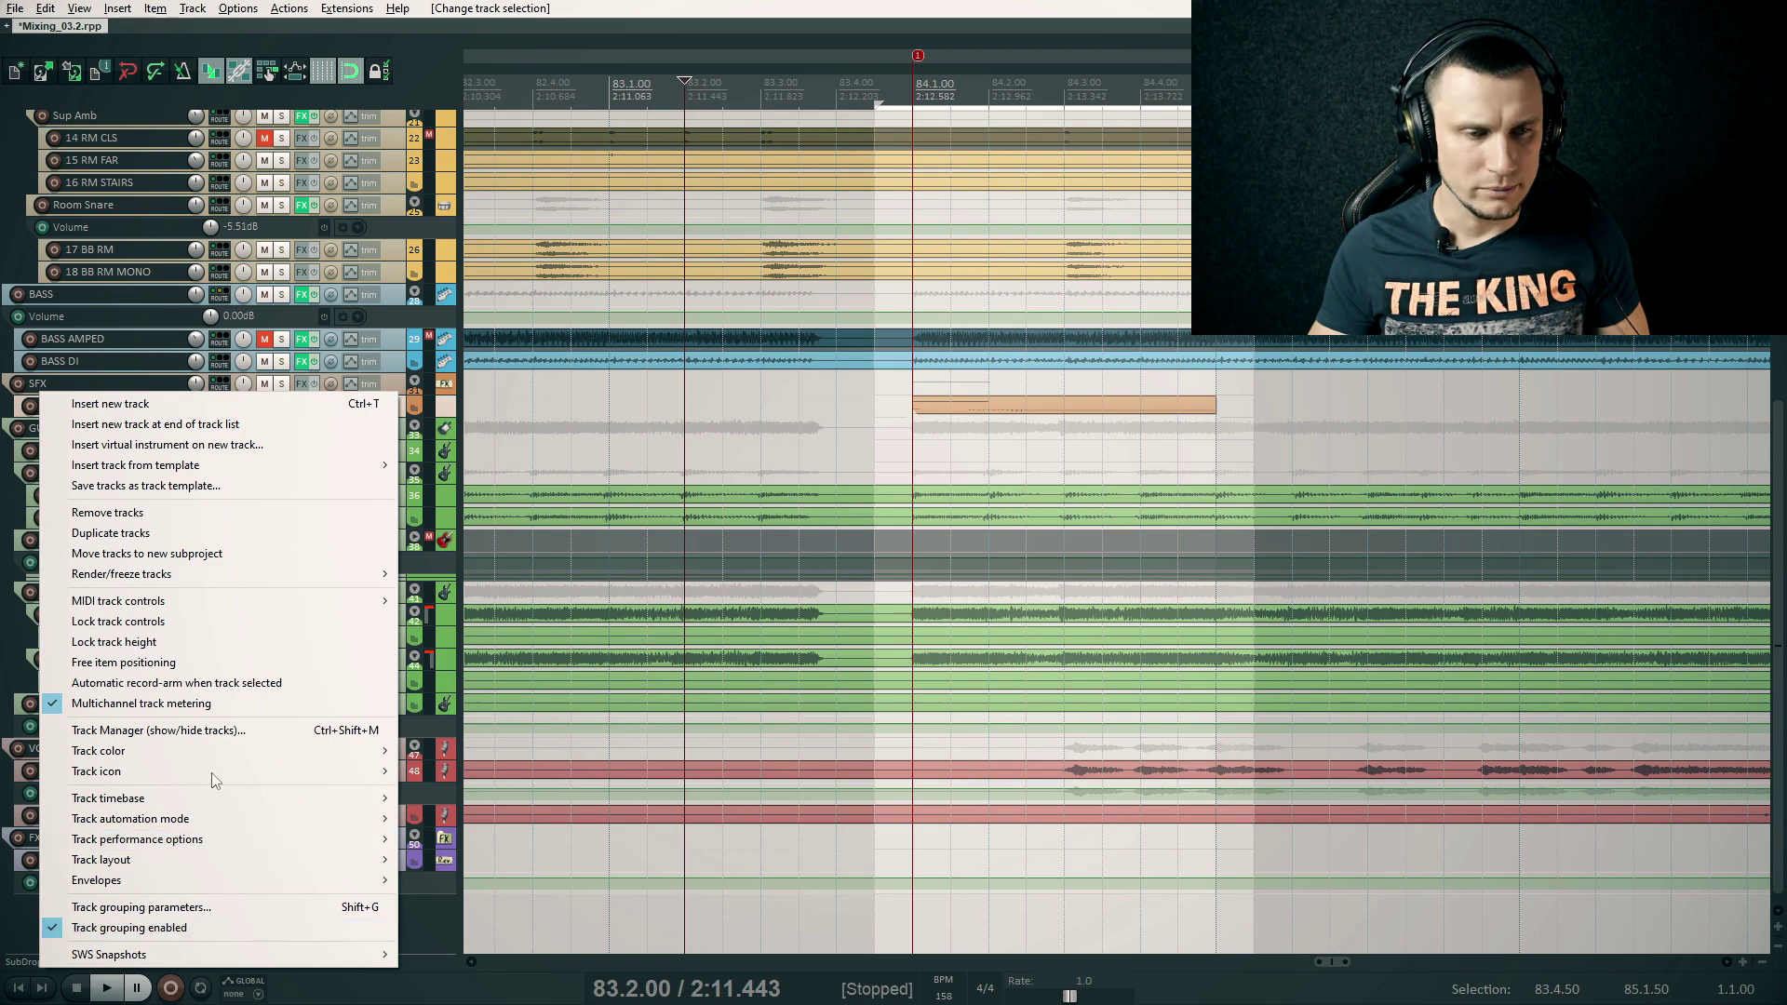
{"action": "mouse_move", "coordinate": [287, 573]}
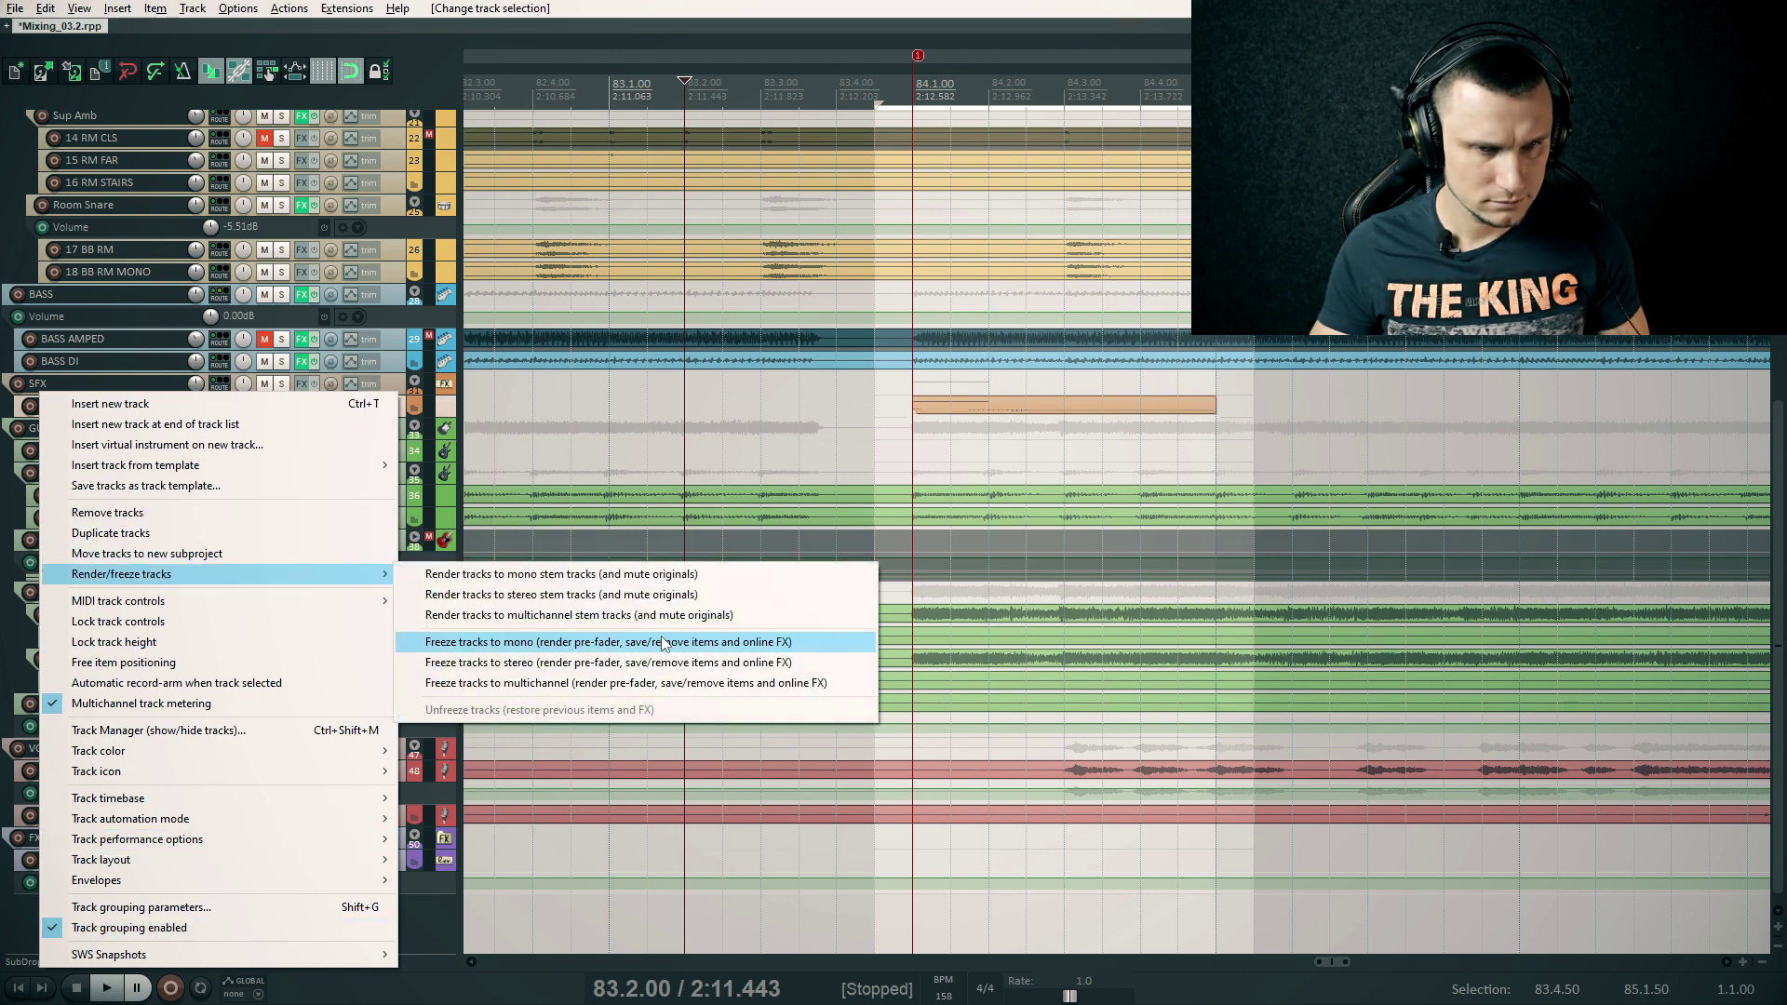
{"action": "left_click", "coordinate": [463, 594]}
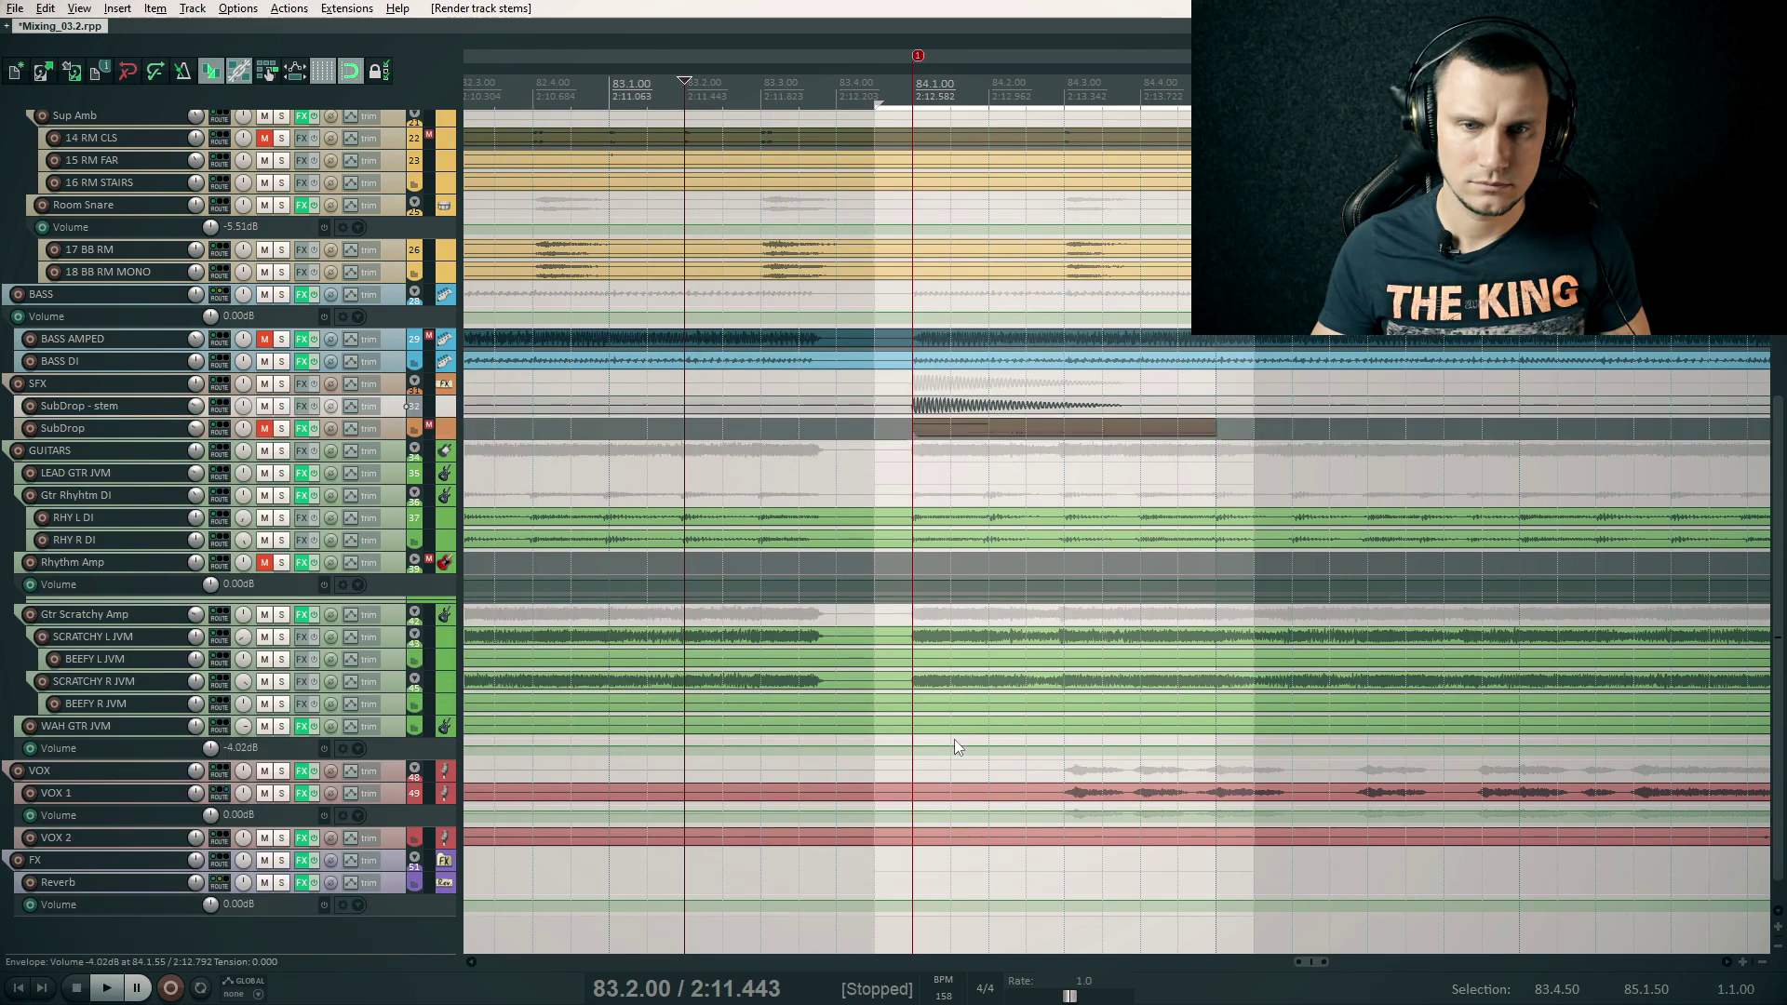
Enlarge the SubDrop - stem track's height and examine the rendered waveform closely around 84.1.00
{"action": "left_click", "coordinate": [836, 473]}
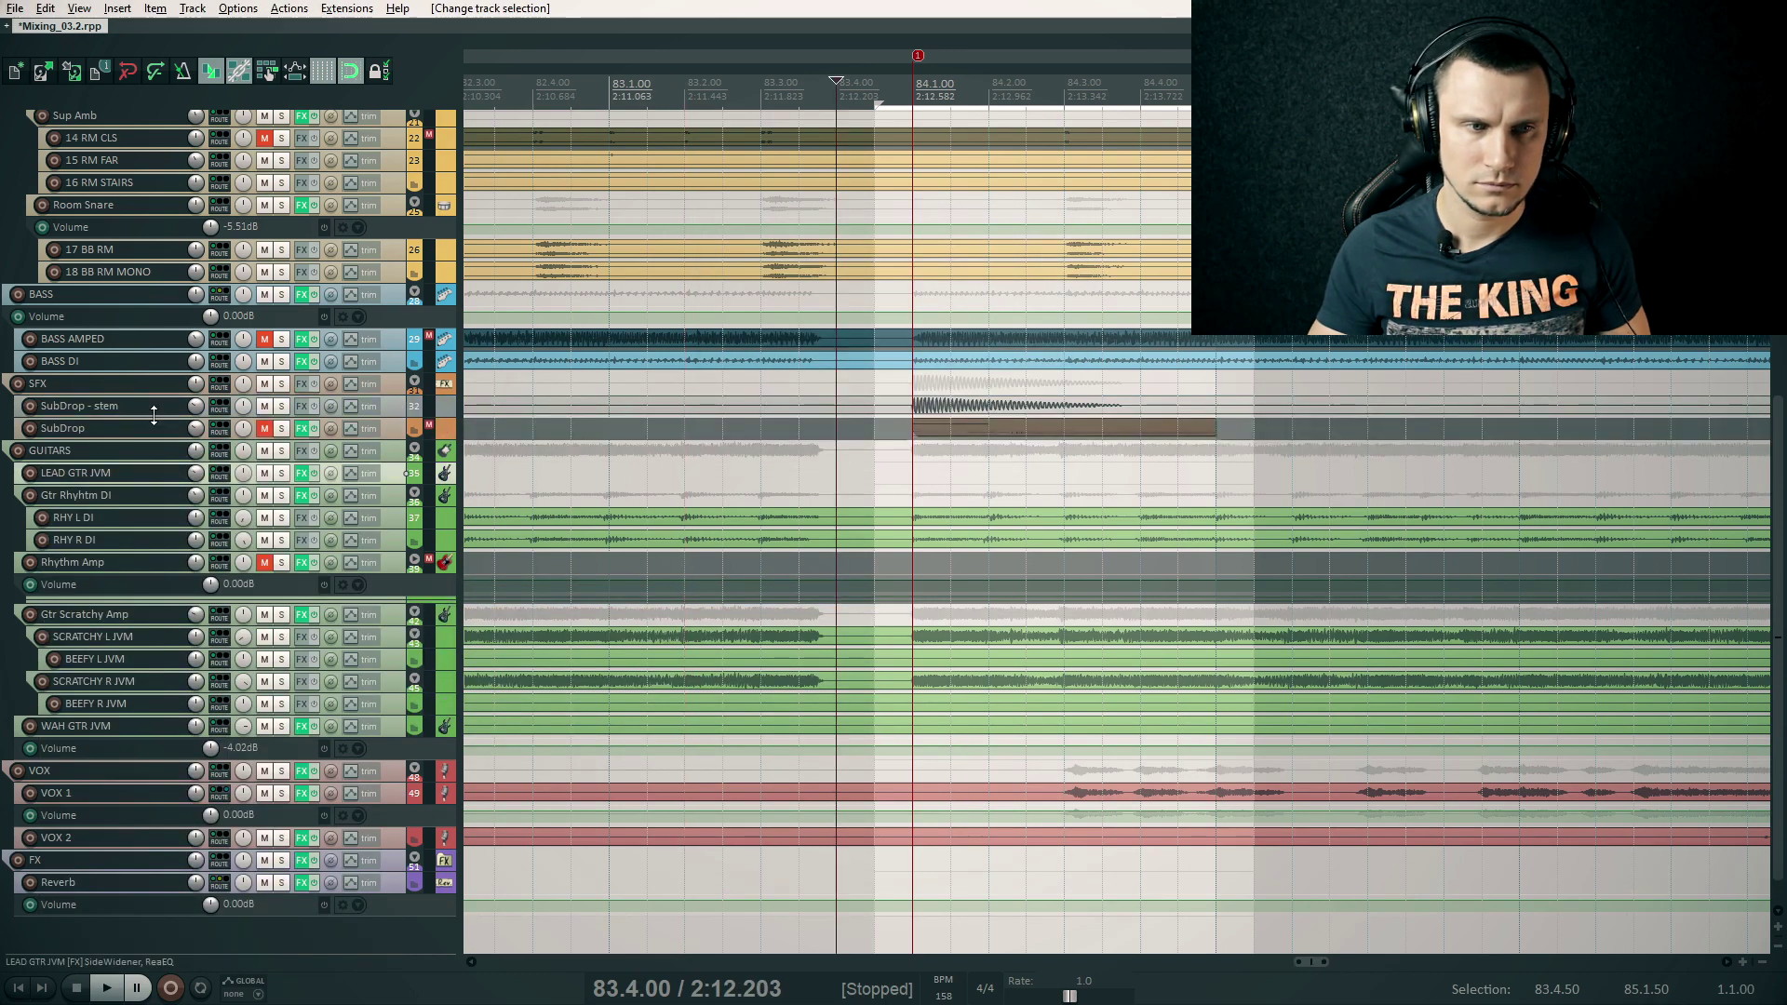
{"action": "left_click_drag", "start_coordinate": [153, 415], "coordinate": [154, 556]}
{"action": "left_click", "coordinate": [1057, 521]}
{"action": "scroll", "coordinate": [1029, 524], "scroll_direction": "up", "scroll_amount": 3}
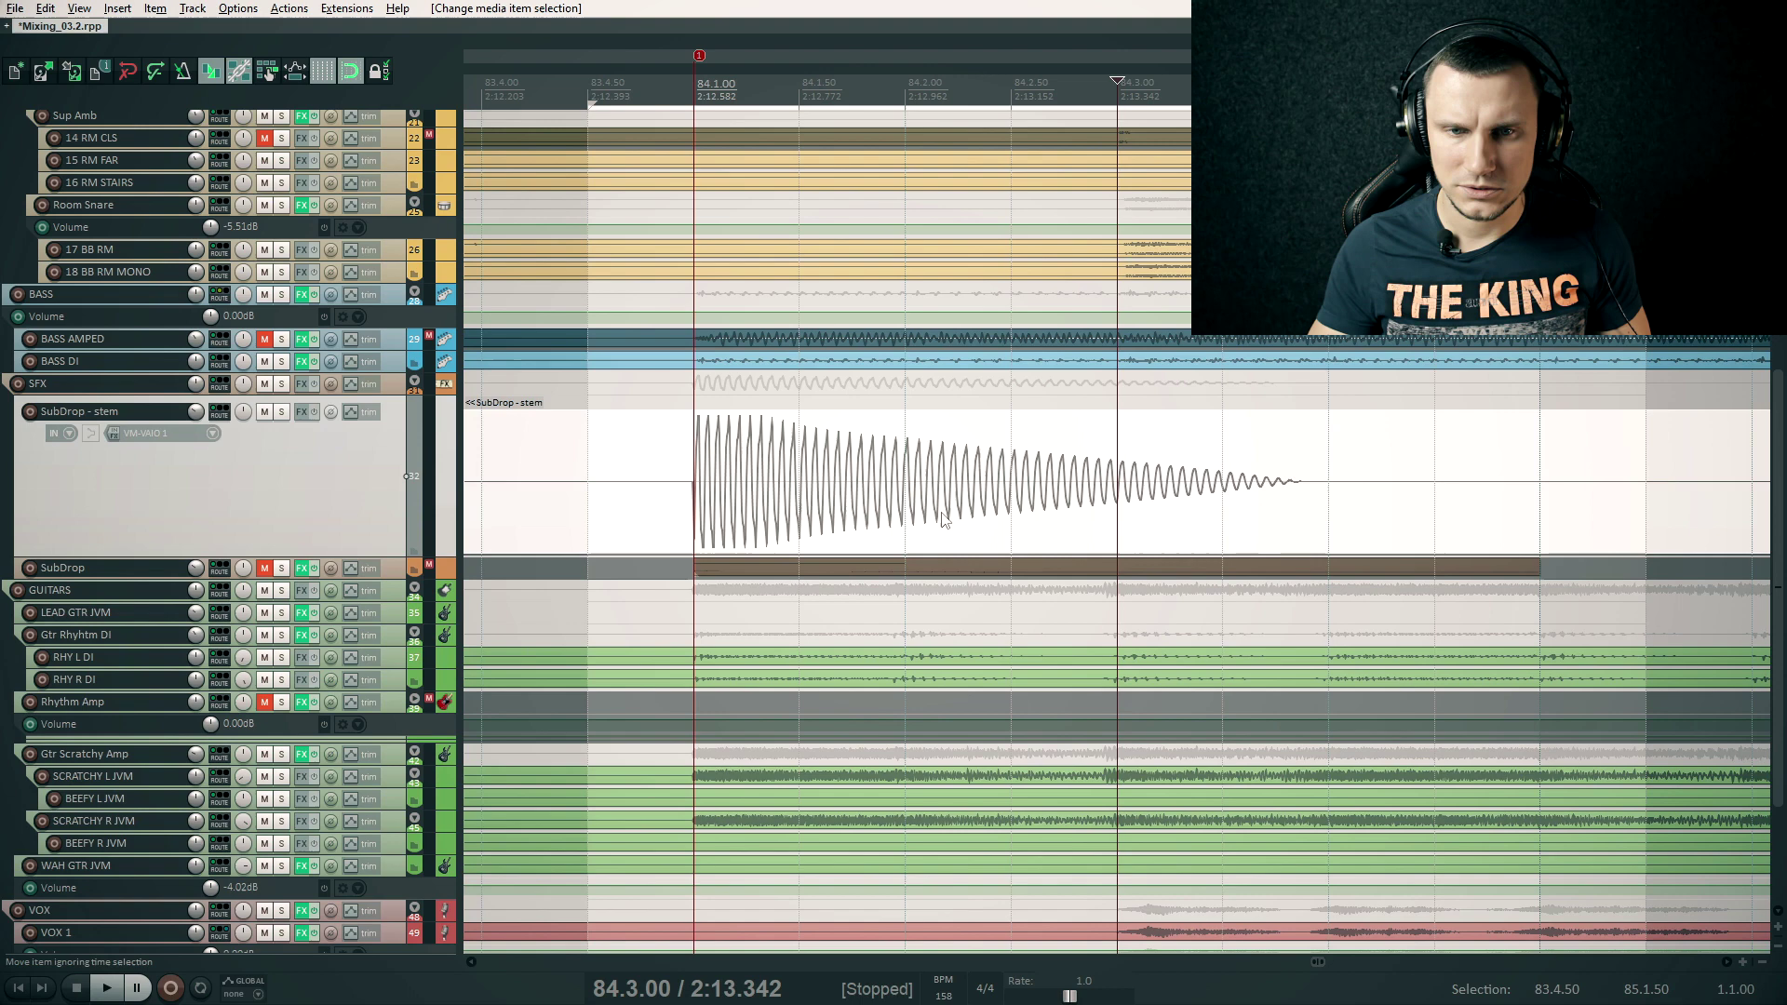
{"action": "scroll", "coordinate": [722, 524], "scroll_direction": "up", "scroll_amount": 5}
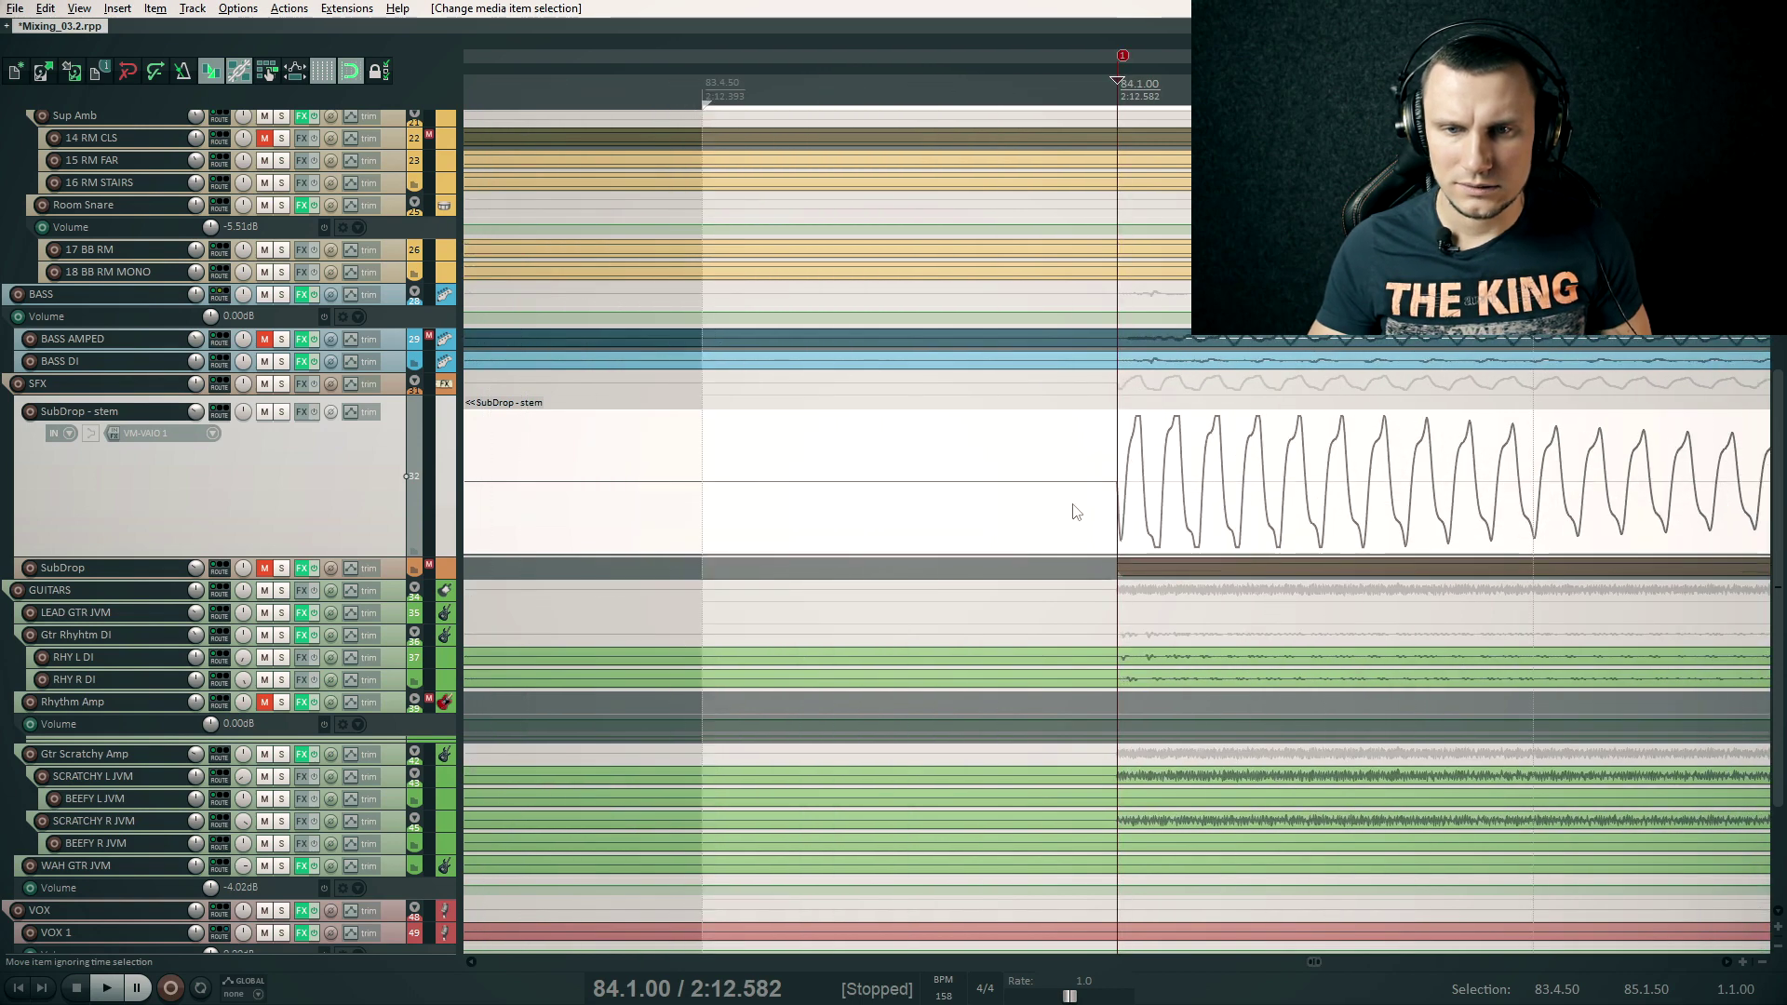
{"action": "scroll", "coordinate": [1126, 511], "scroll_direction": "down", "scroll_amount": 6}
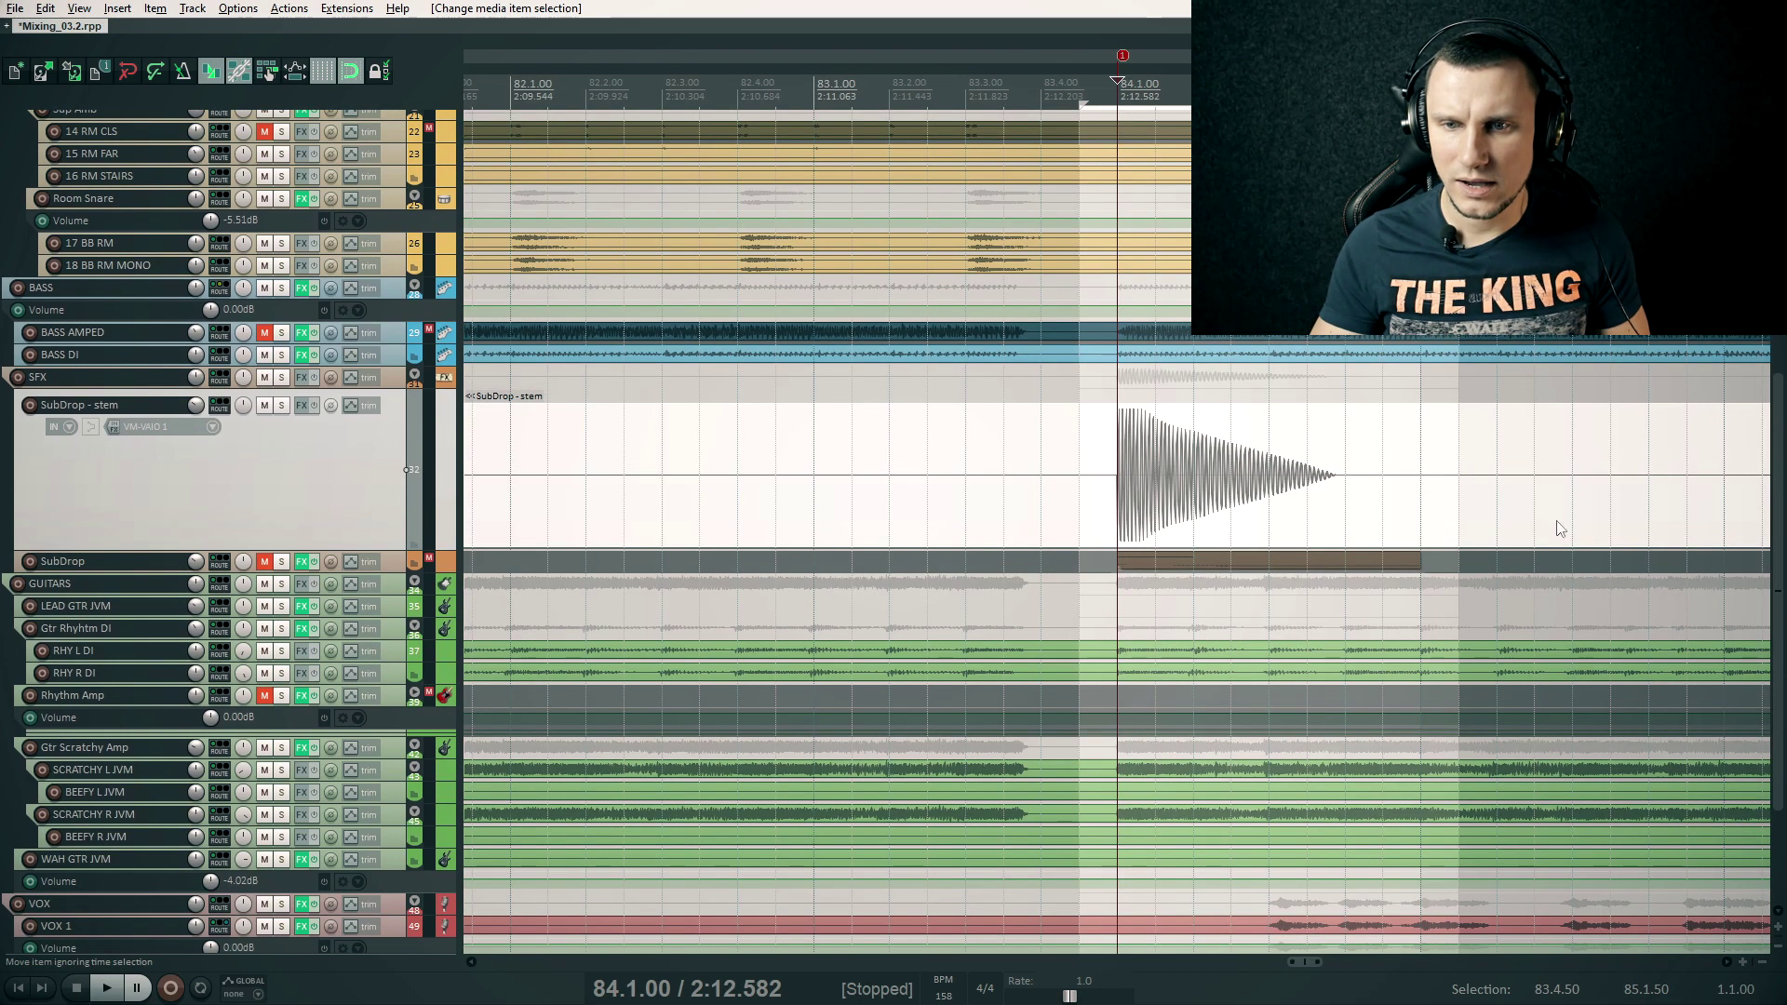
{"action": "scroll", "coordinate": [1407, 526], "scroll_direction": "up", "scroll_amount": 2}
Play the full mix from 83.4.00 to hear the rendered SubDrop stem in context
{"action": "left_click_drag", "start_coordinate": [1420, 524], "coordinate": [1503, 601]}
{"action": "scroll", "coordinate": [1504, 601], "scroll_direction": "right", "scroll_amount": 1}
{"action": "left_click", "coordinate": [785, 442]}
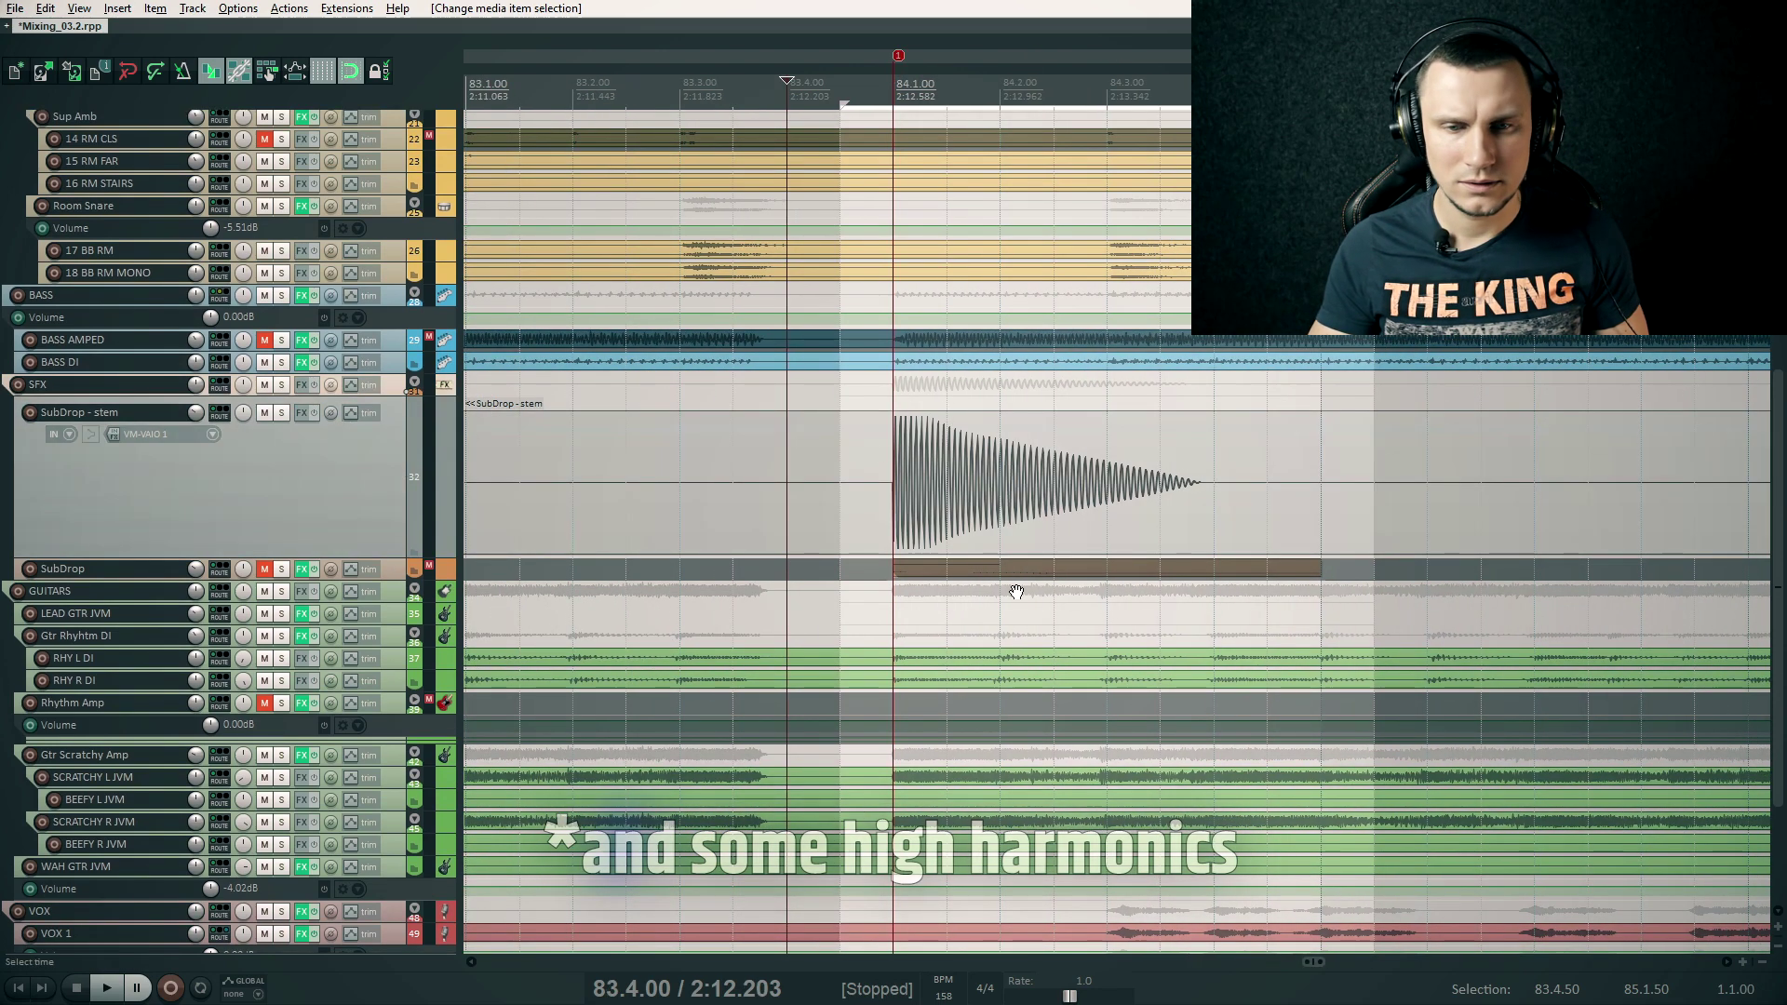
{"action": "key", "text": "space"}
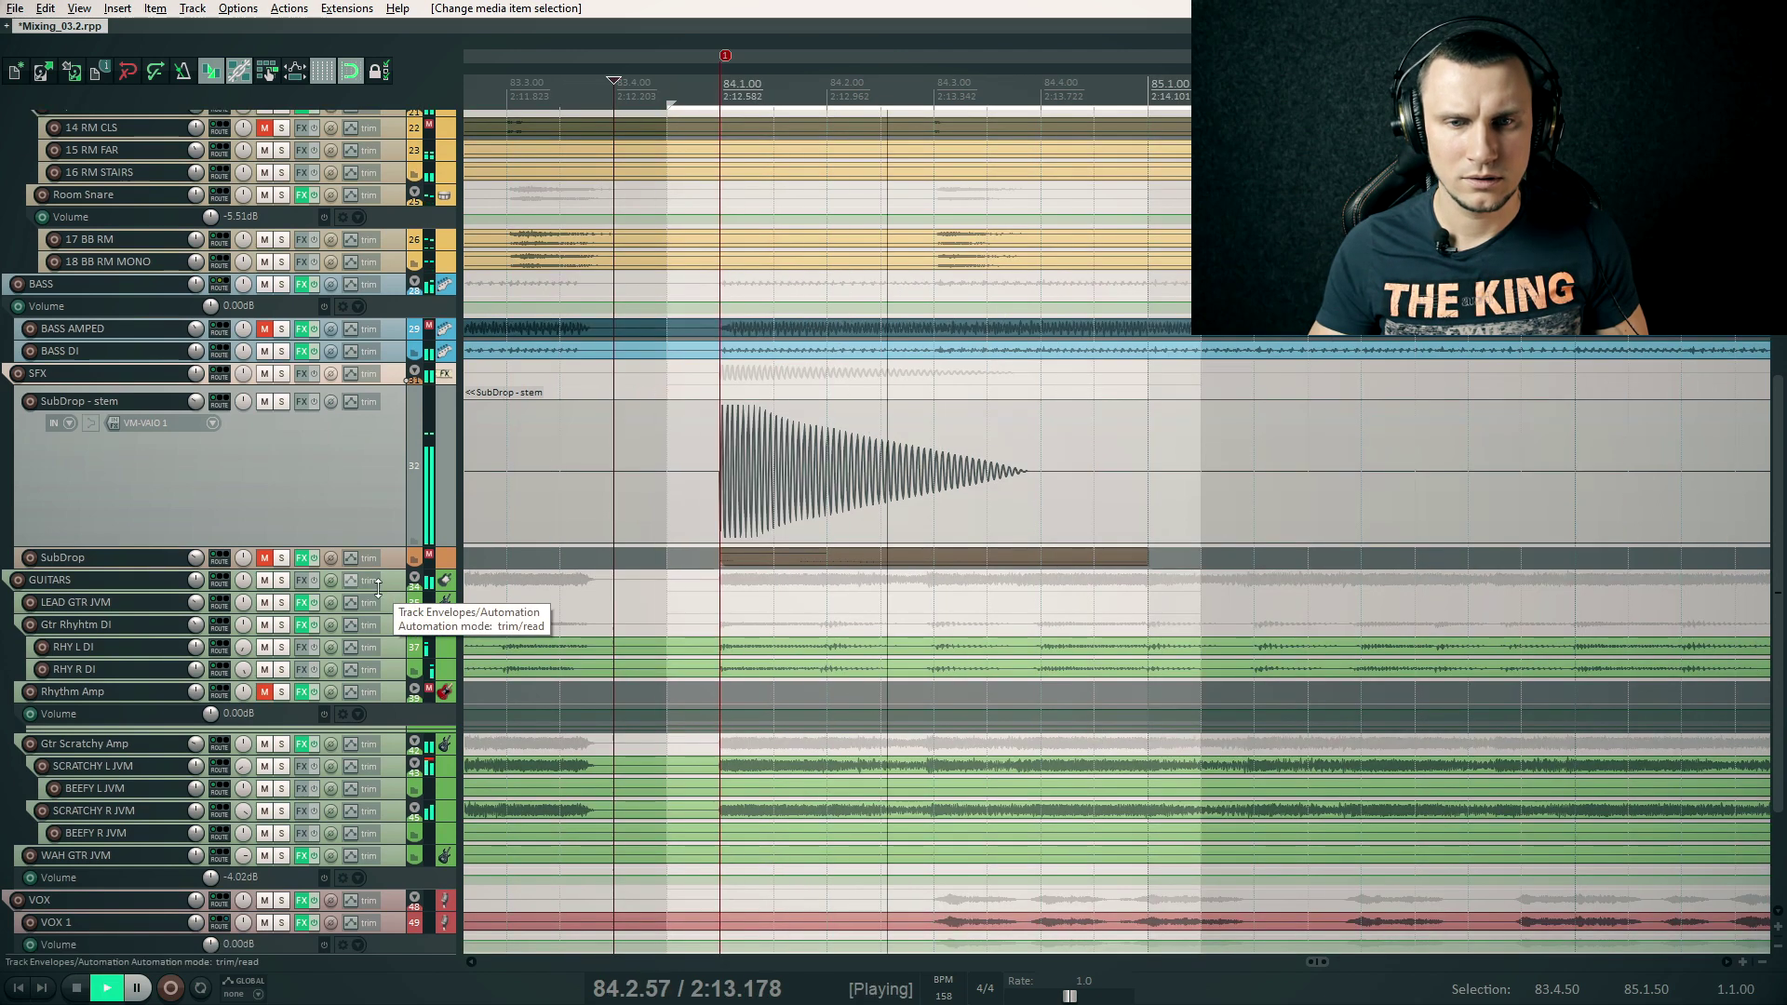
{"action": "key", "text": "space"}
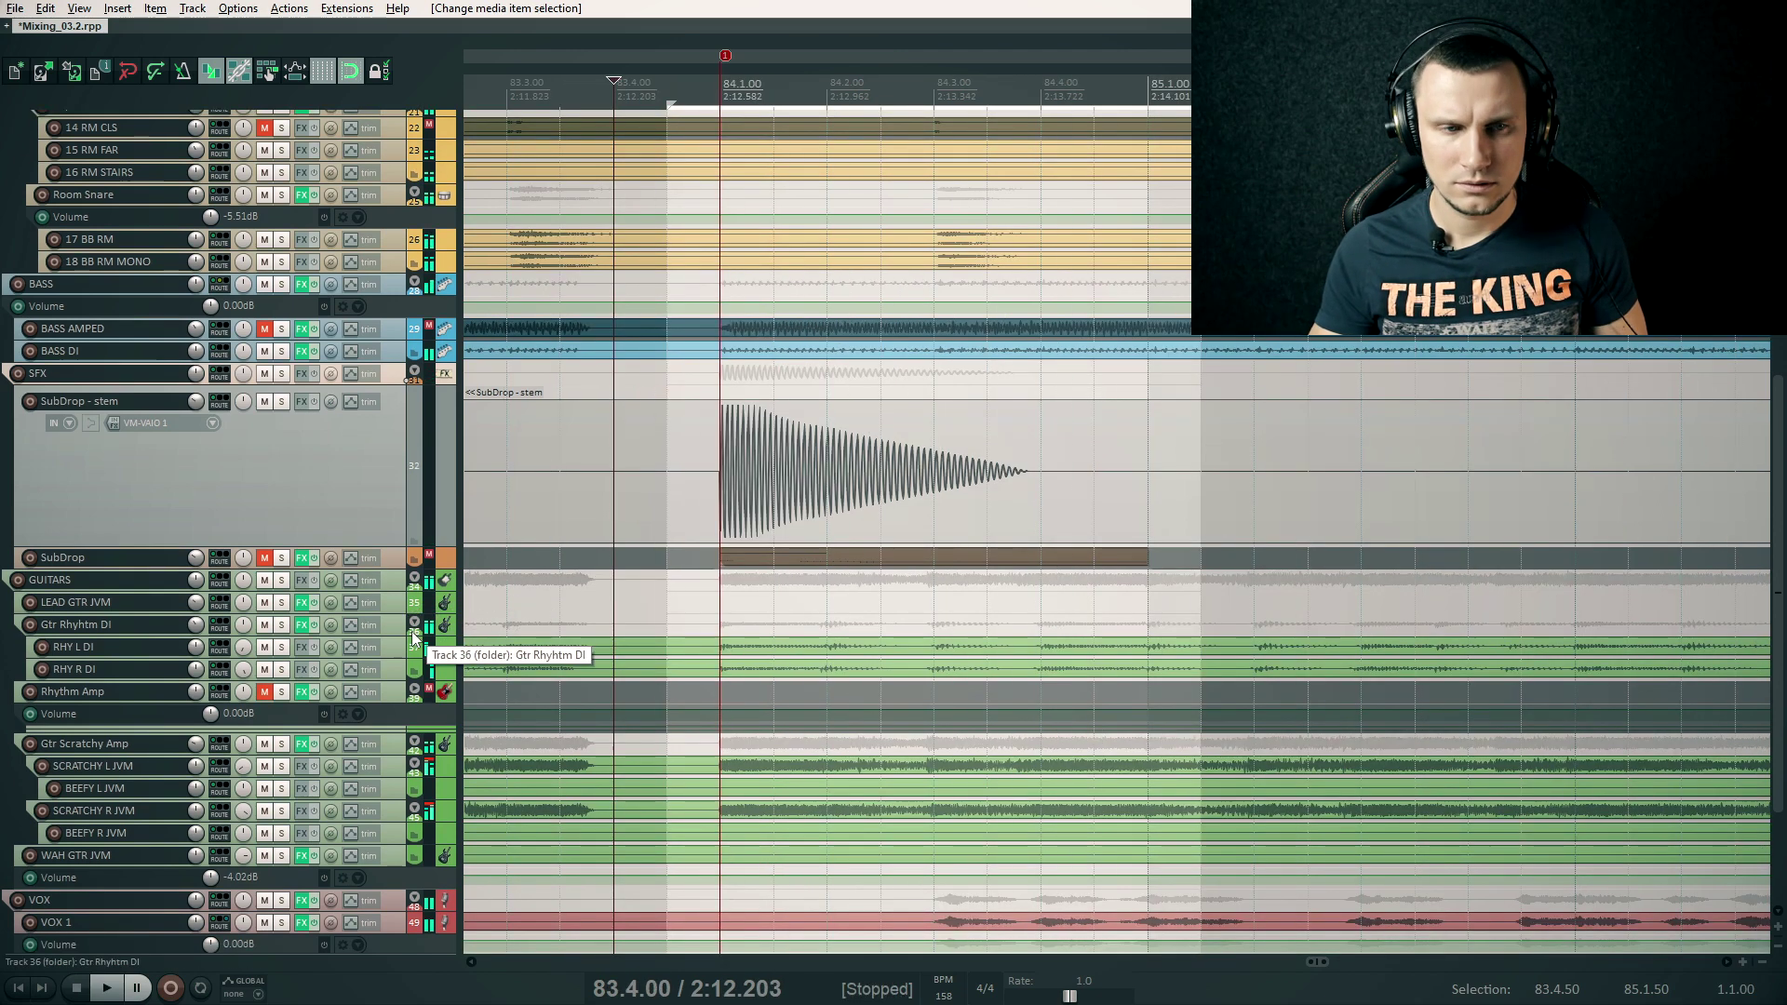